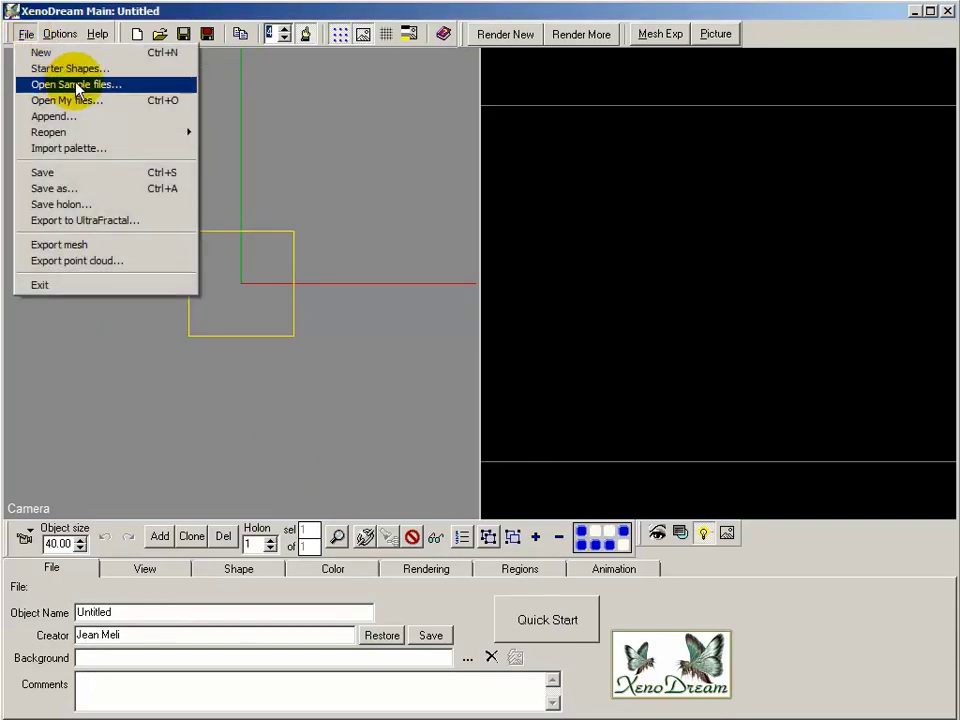
Step: Browse the sample files up to the Data folder and open the artist's subfolder listed just above Misc
click(77, 86)
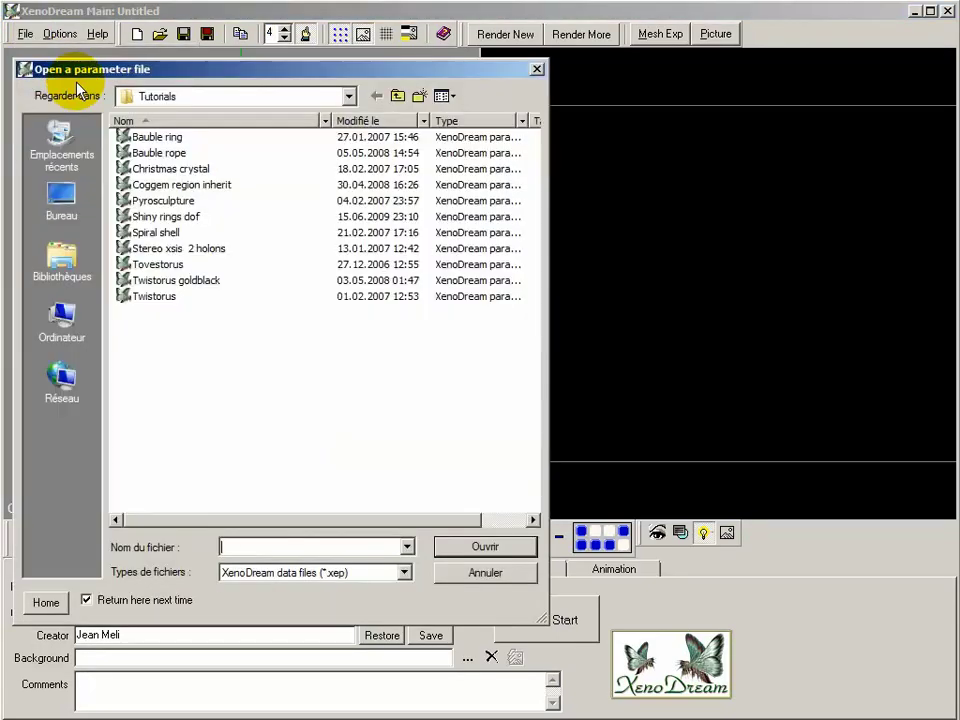
click(397, 96)
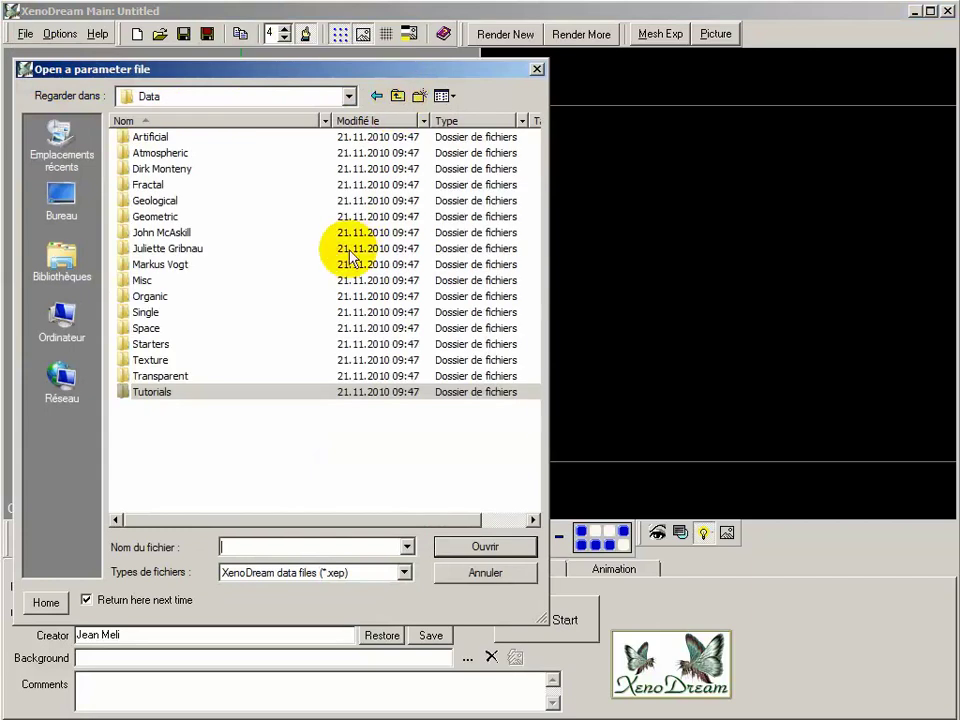
click(127, 265)
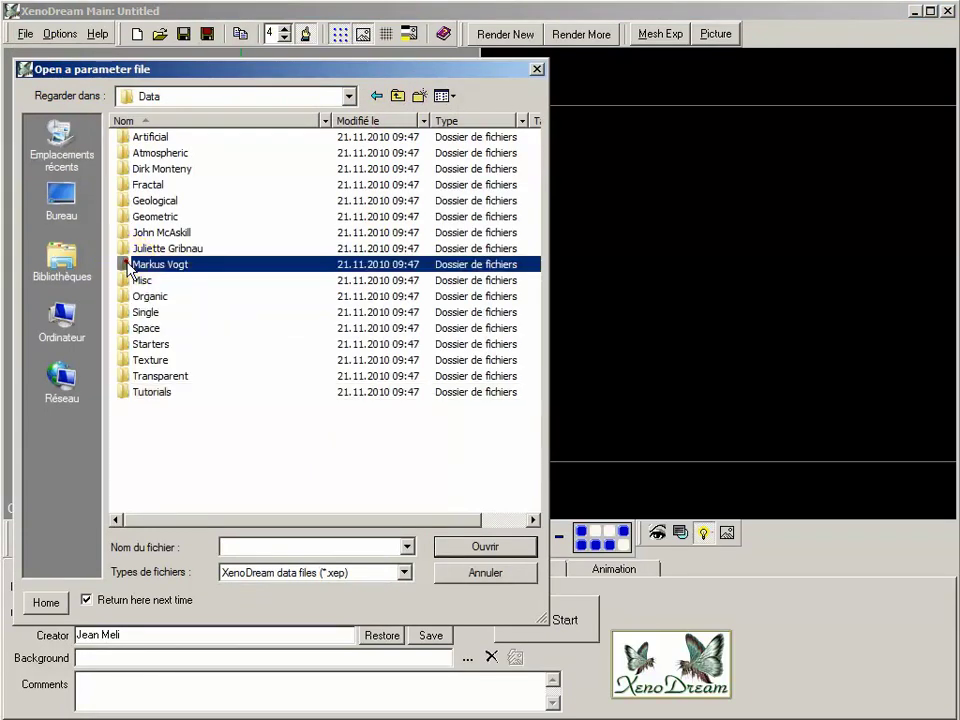
double_click(127, 265)
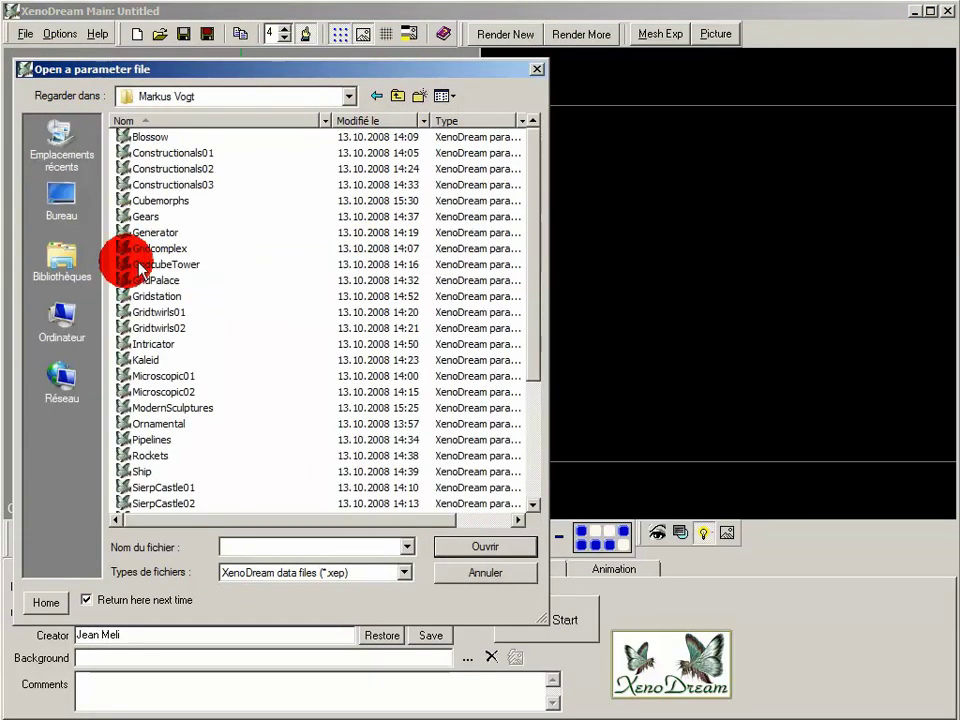
Step: Preview samples such as Cubemorphs, GridcubeTower and Gridtwirls02, and open the Constructionals01 file
click(165, 153)
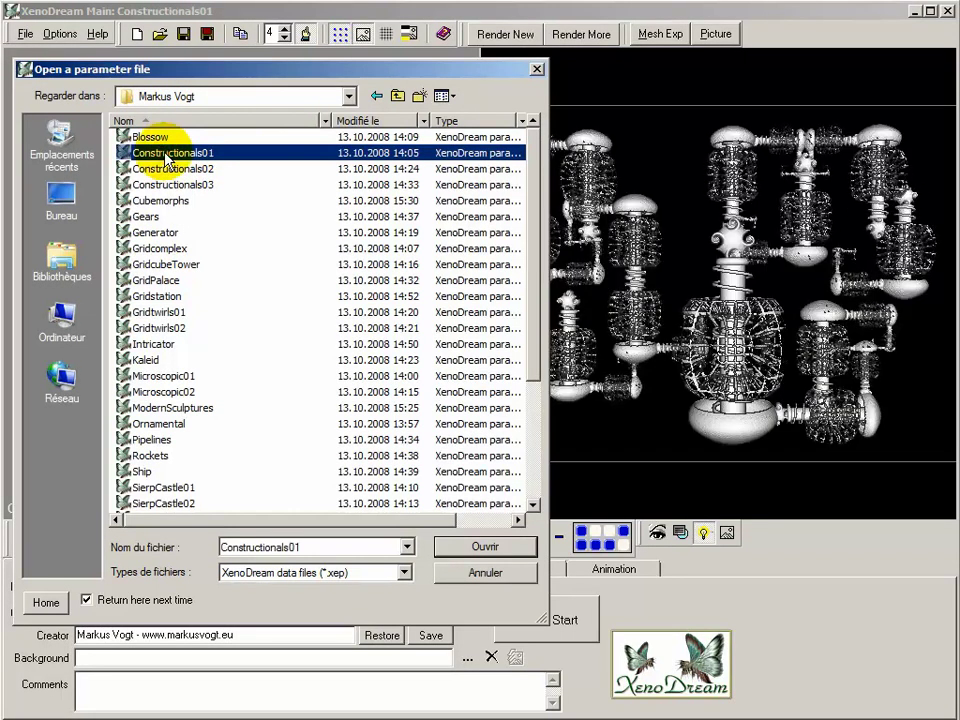
click(168, 203)
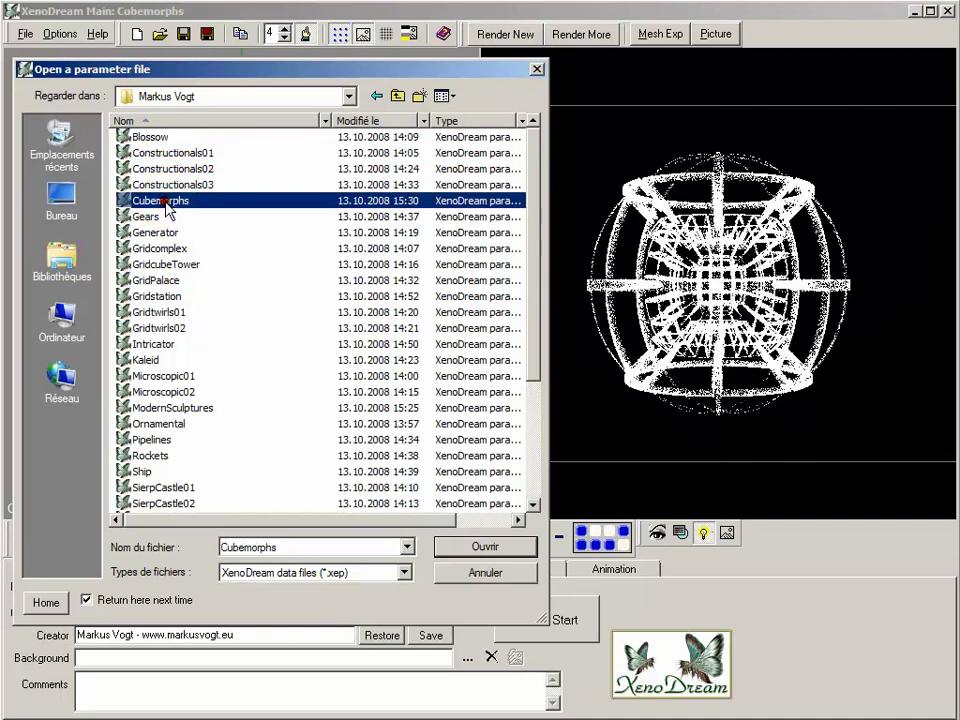
click(158, 265)
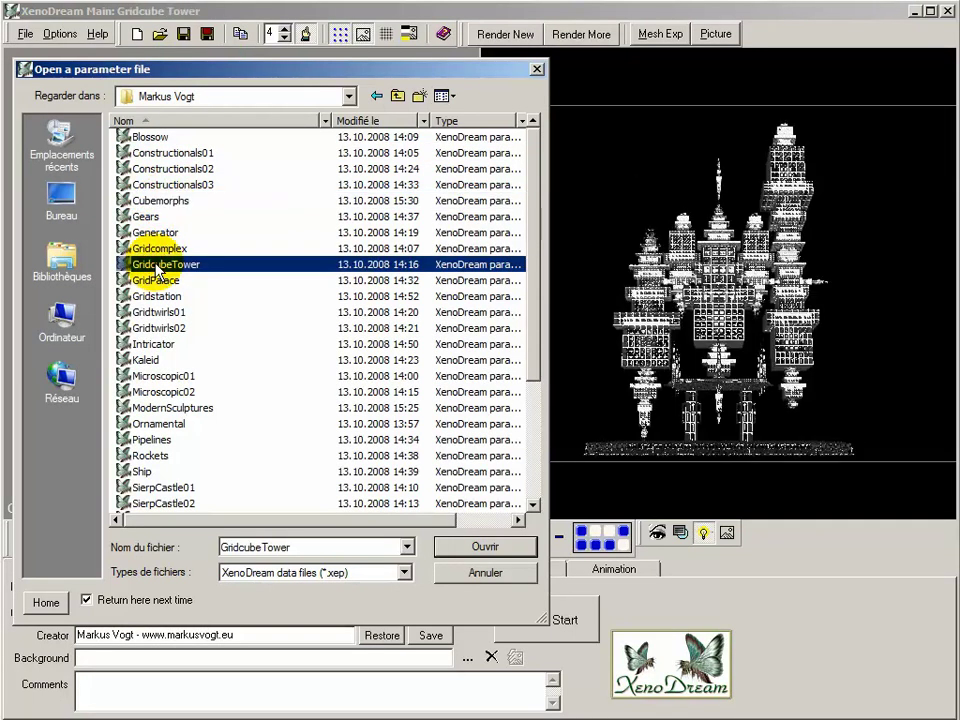
click(165, 329)
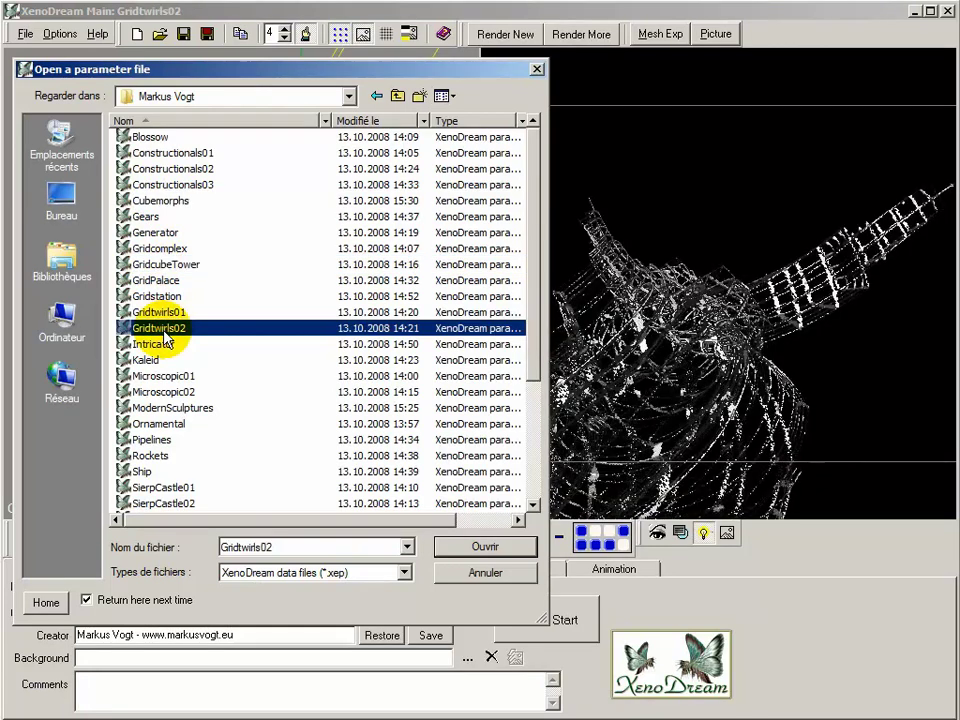
click(160, 375)
click(142, 154)
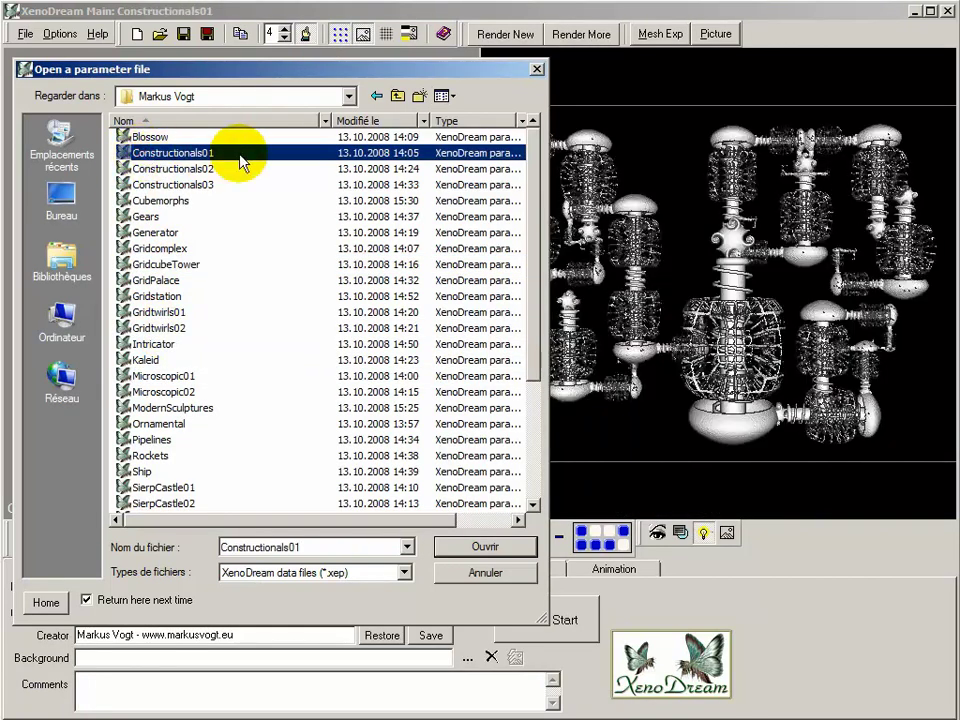
click(484, 547)
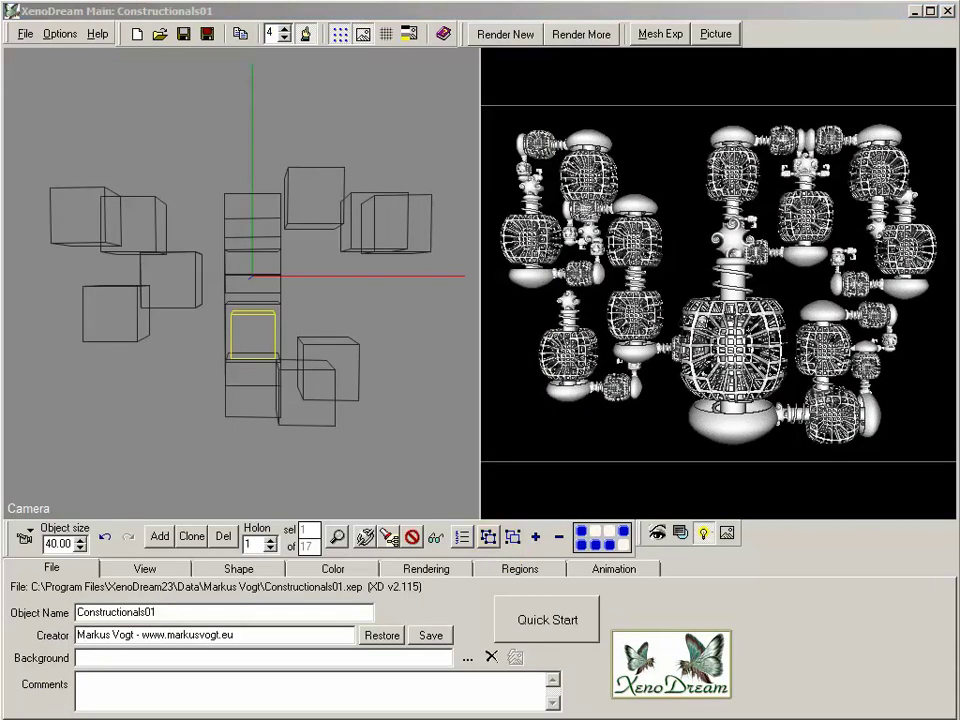
Step: Select all holons and set their opacity to 100 in the rendering settings
click(436, 570)
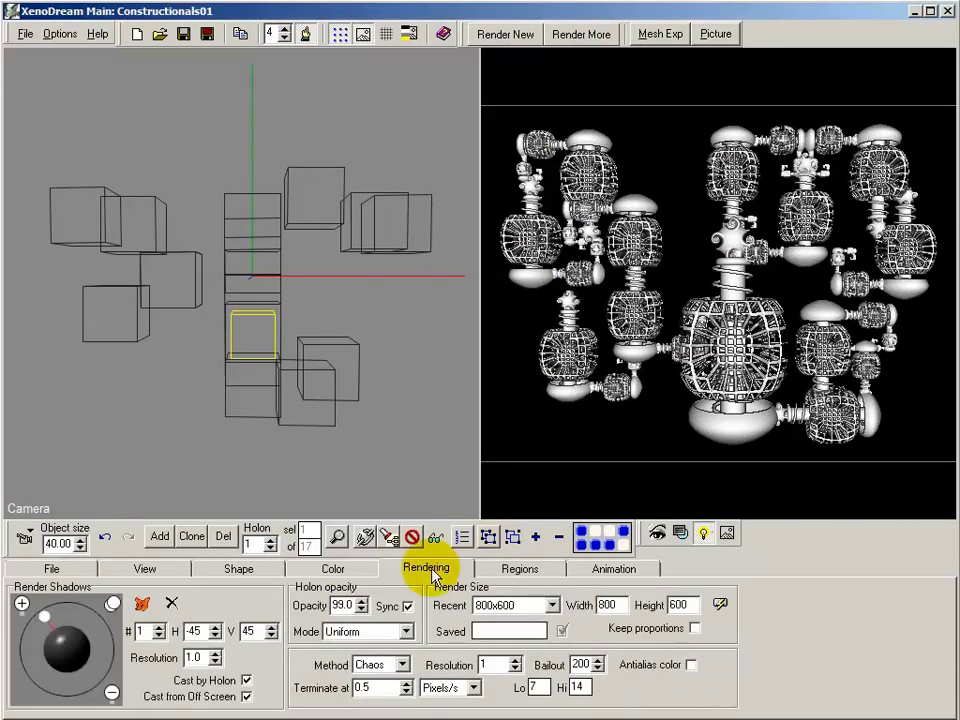
click(537, 539)
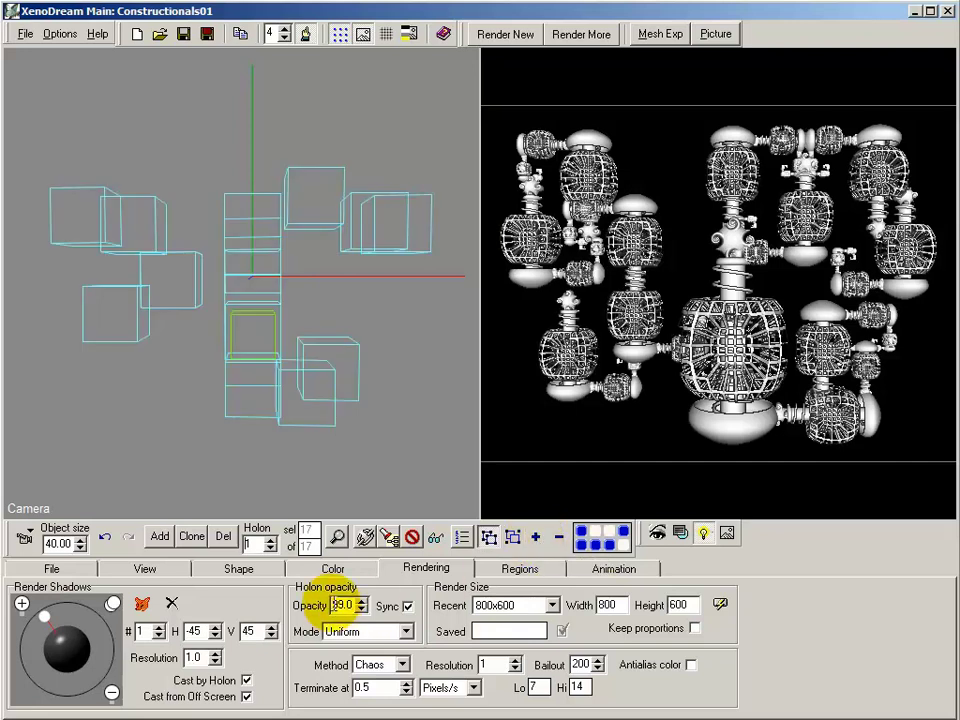
click(362, 601)
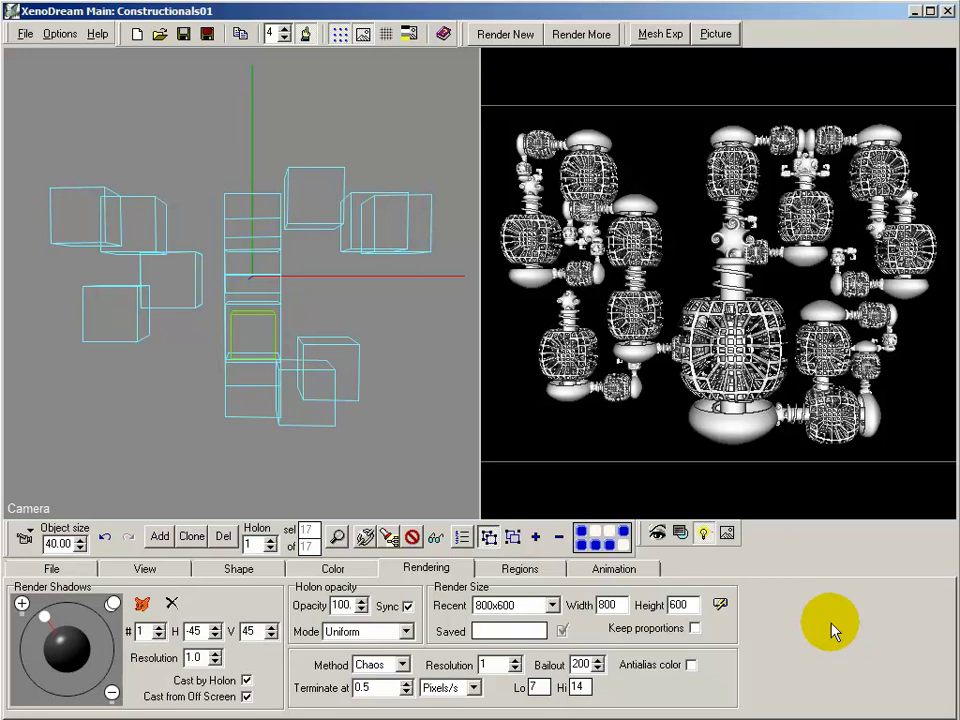
click(522, 609)
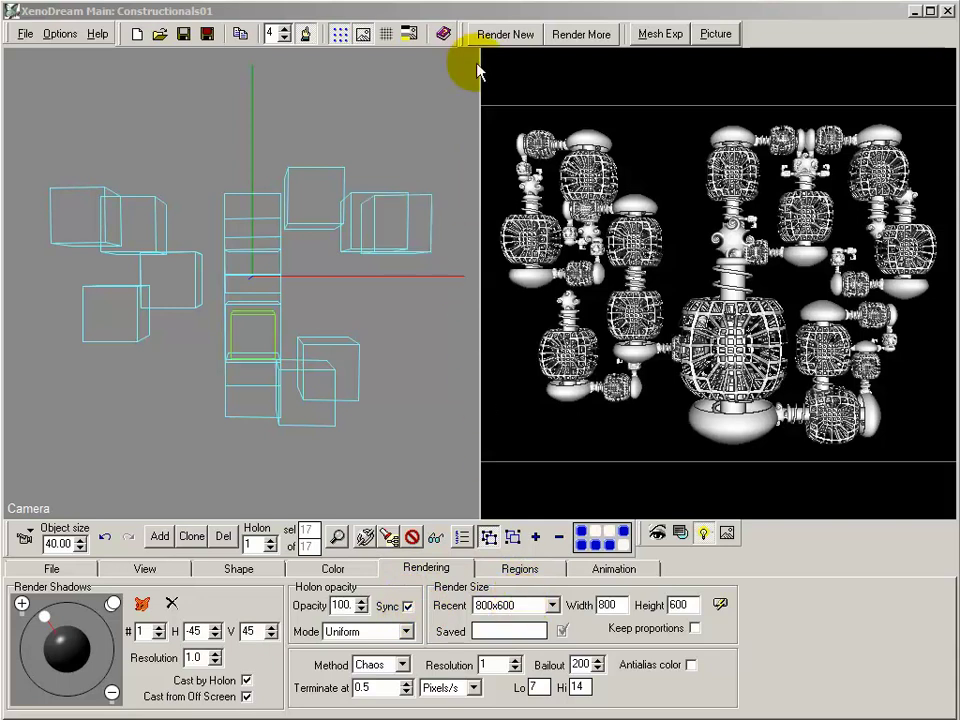
Step: Render a new 800x600 picture of the object, stop the render, and apply the lighting to it
click(503, 36)
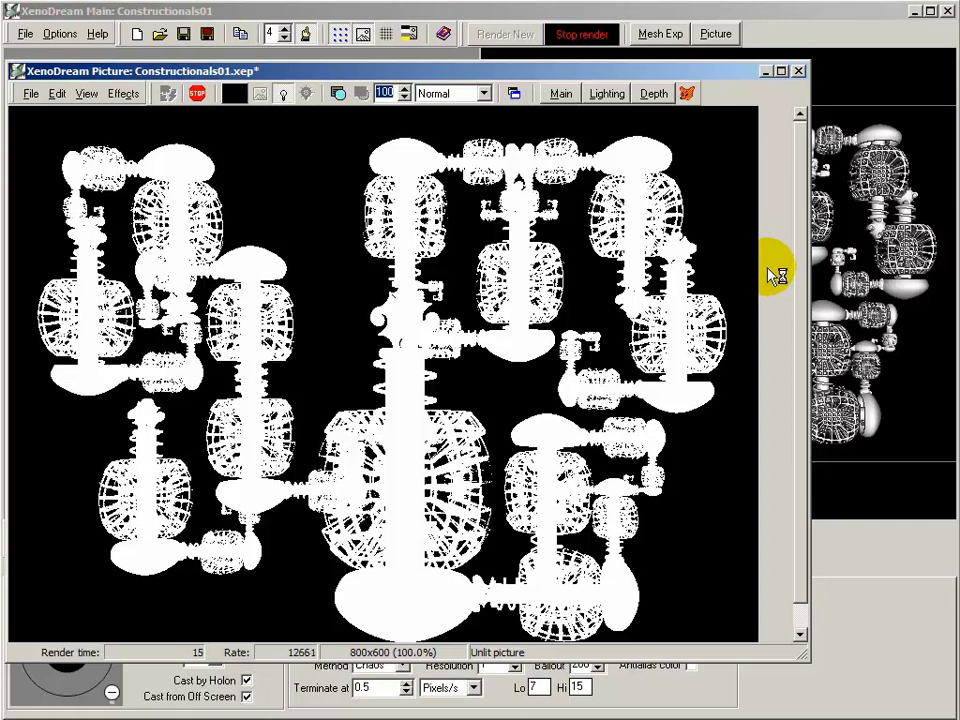
click(196, 94)
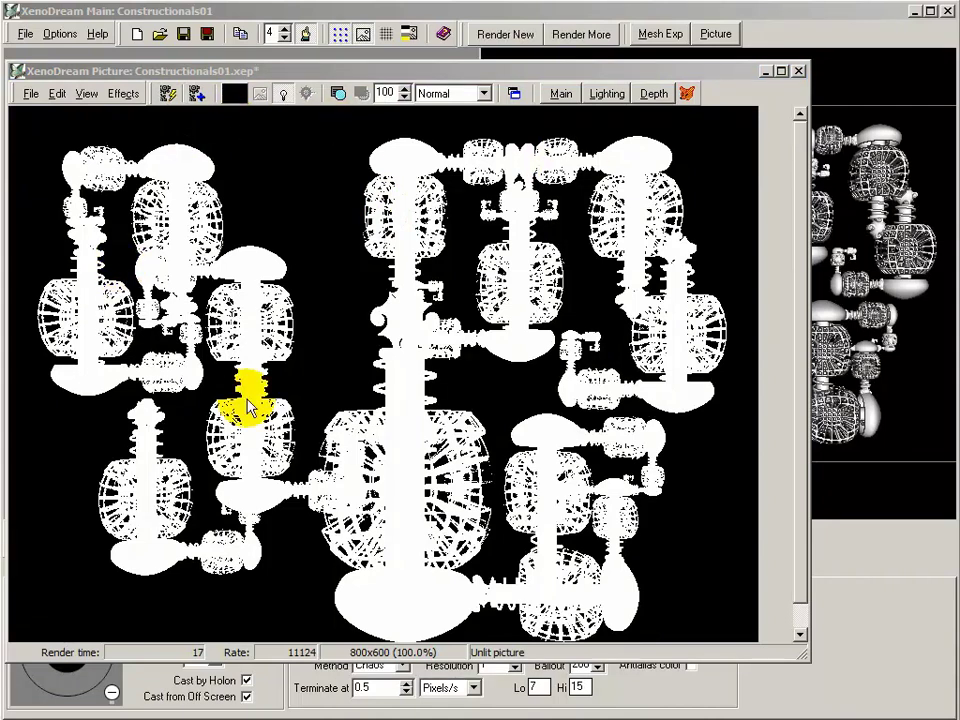
click(607, 94)
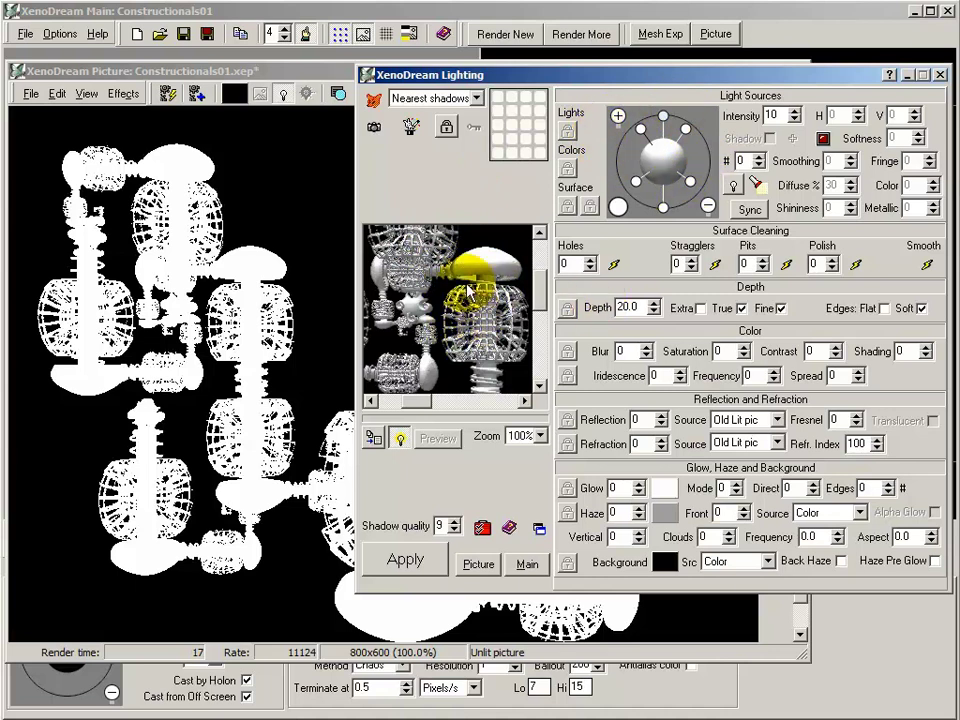
click(406, 562)
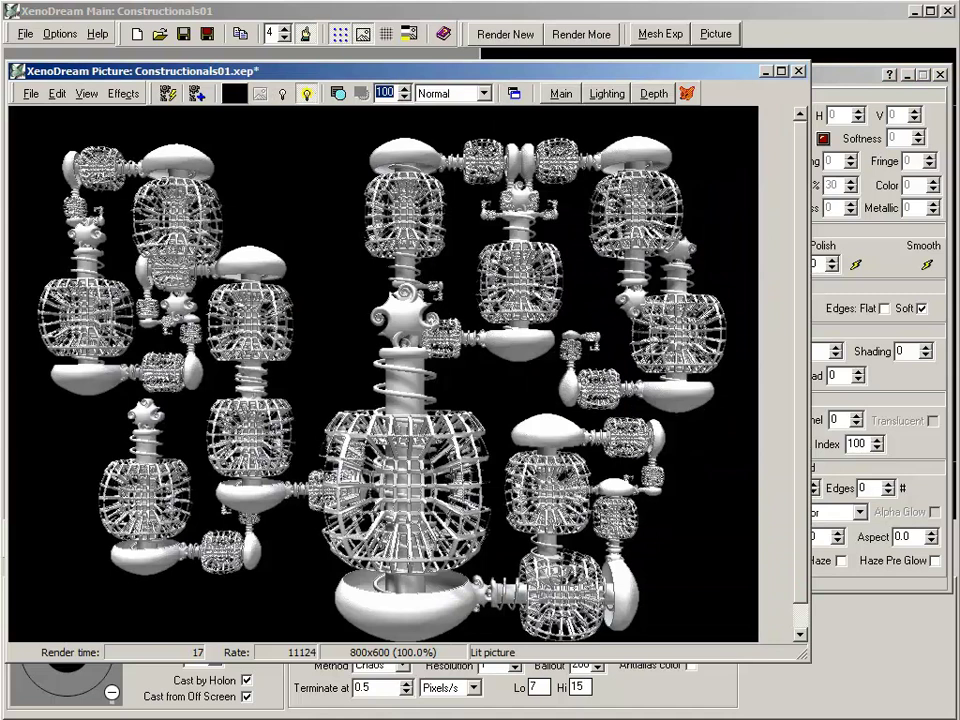
click(481, 158)
click(487, 211)
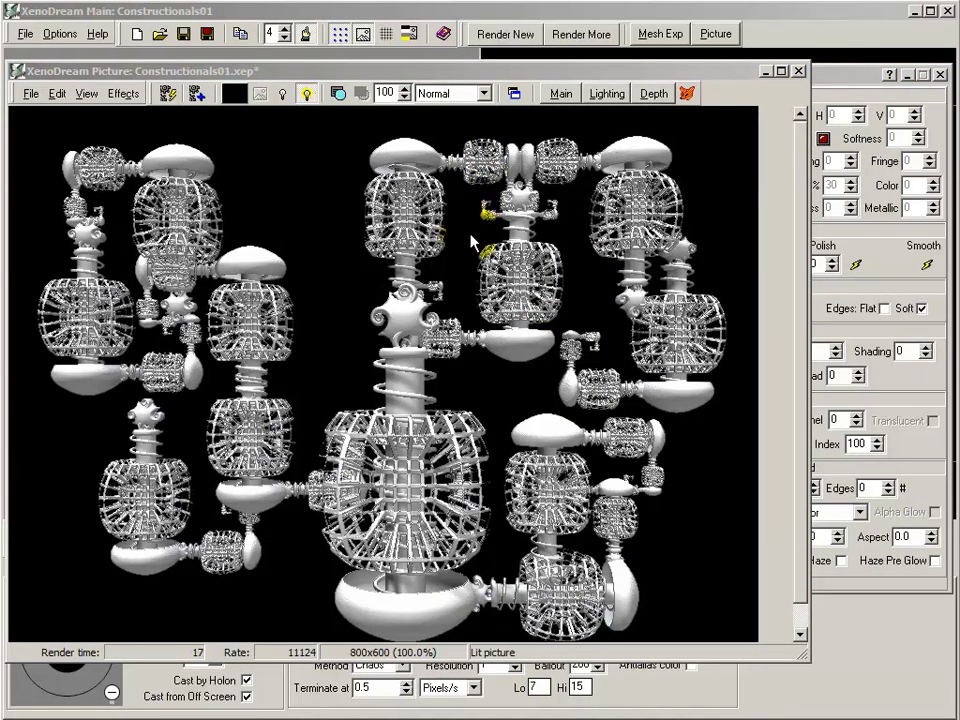
Step: Examine the background color choices for the picture and the background source and color options in the lighting settings
click(234, 94)
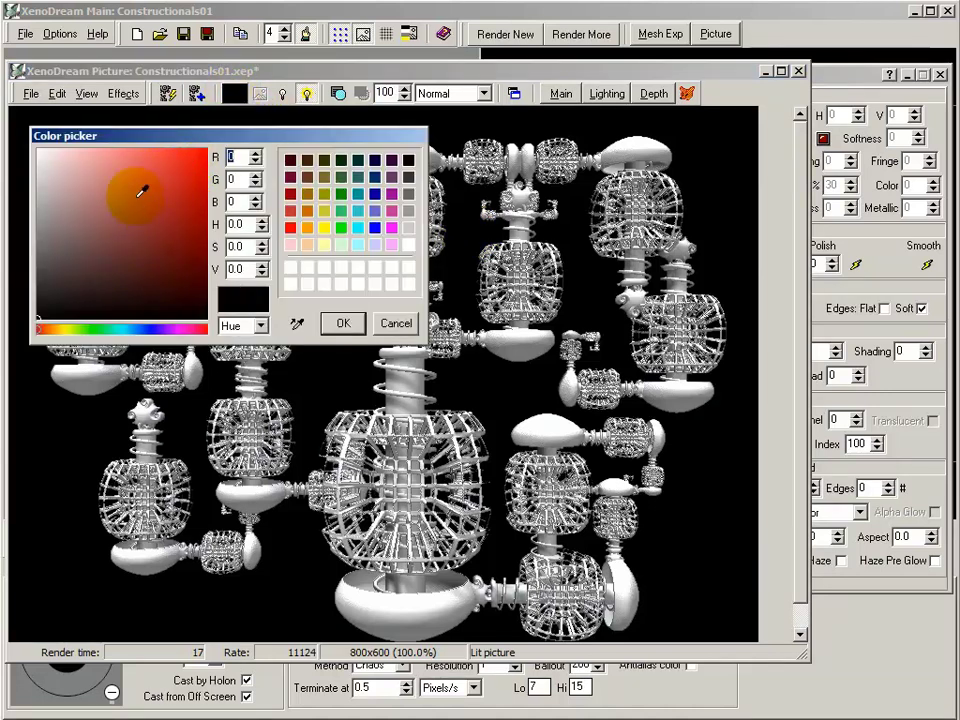
click(397, 325)
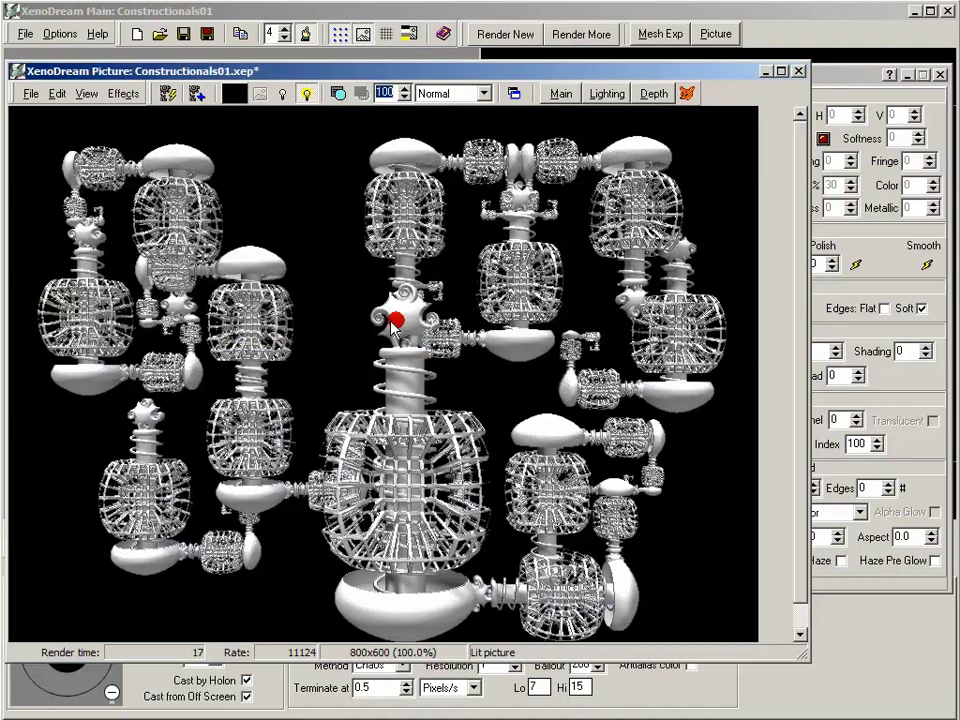
click(607, 94)
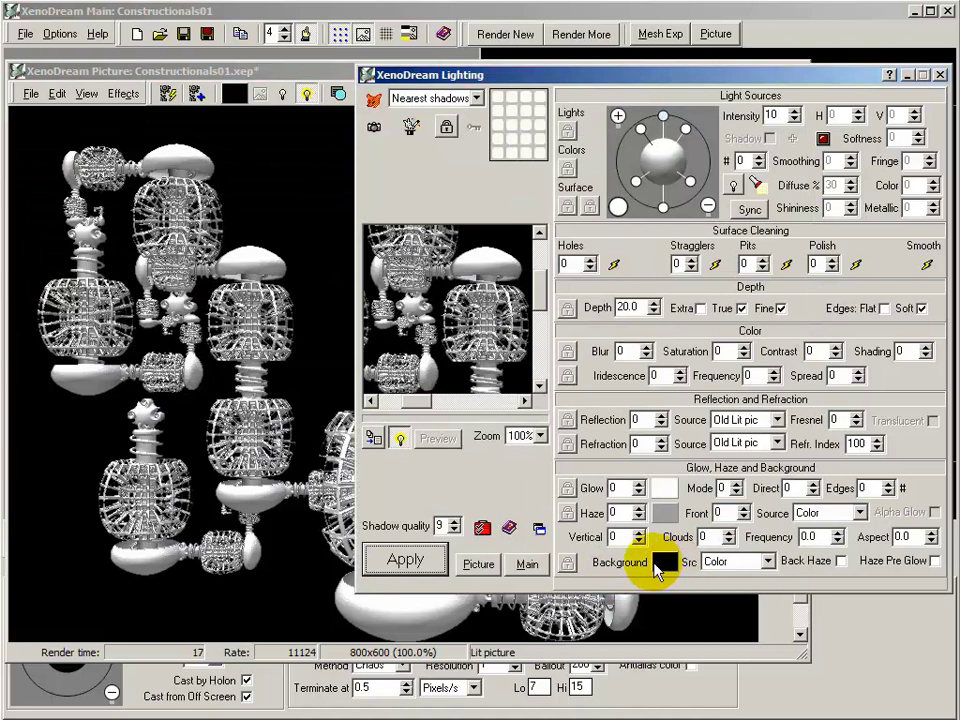
click(767, 562)
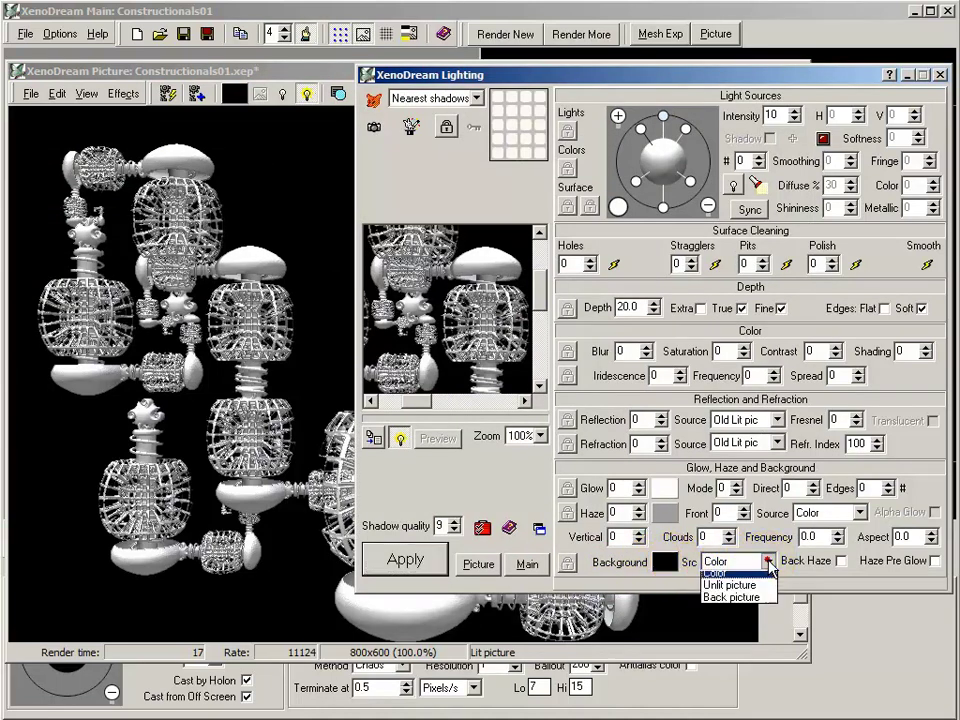
click(768, 564)
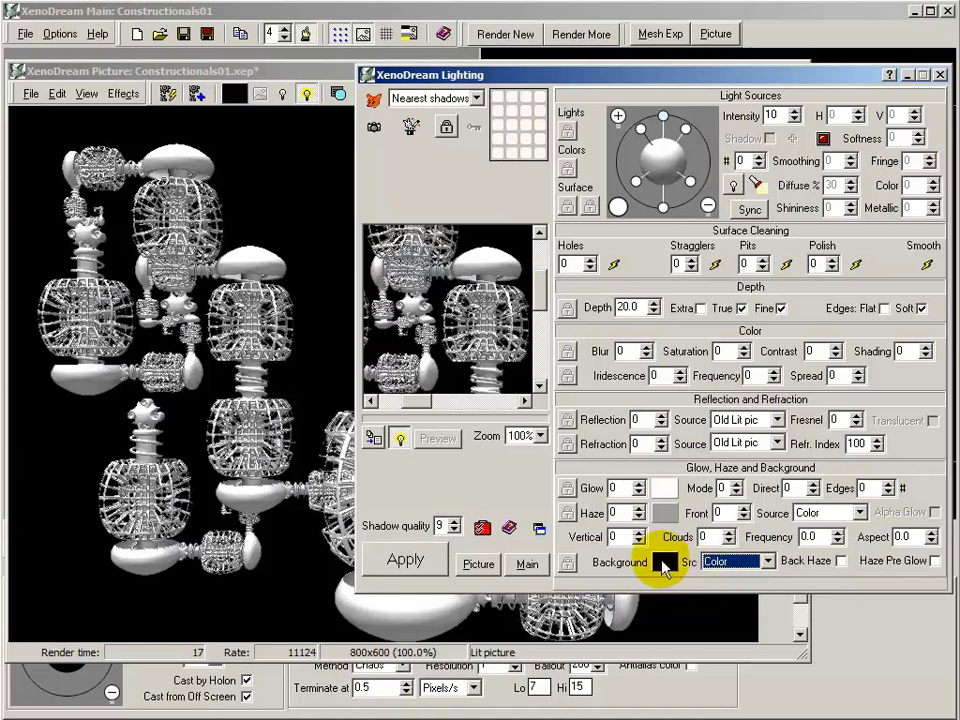
click(665, 564)
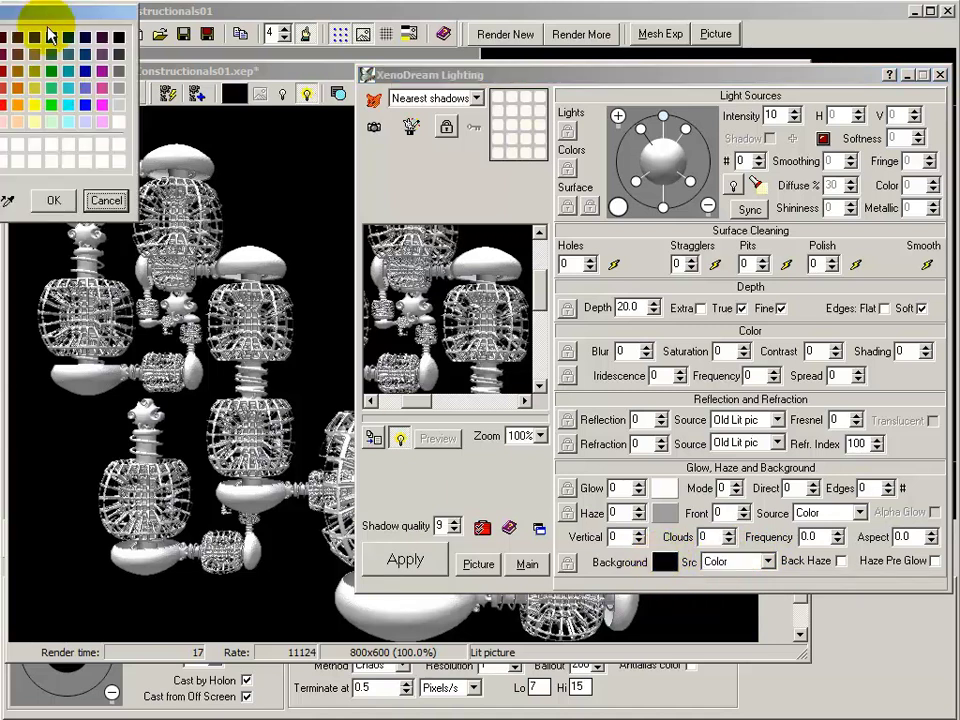
drag(43, 11, 321, 104)
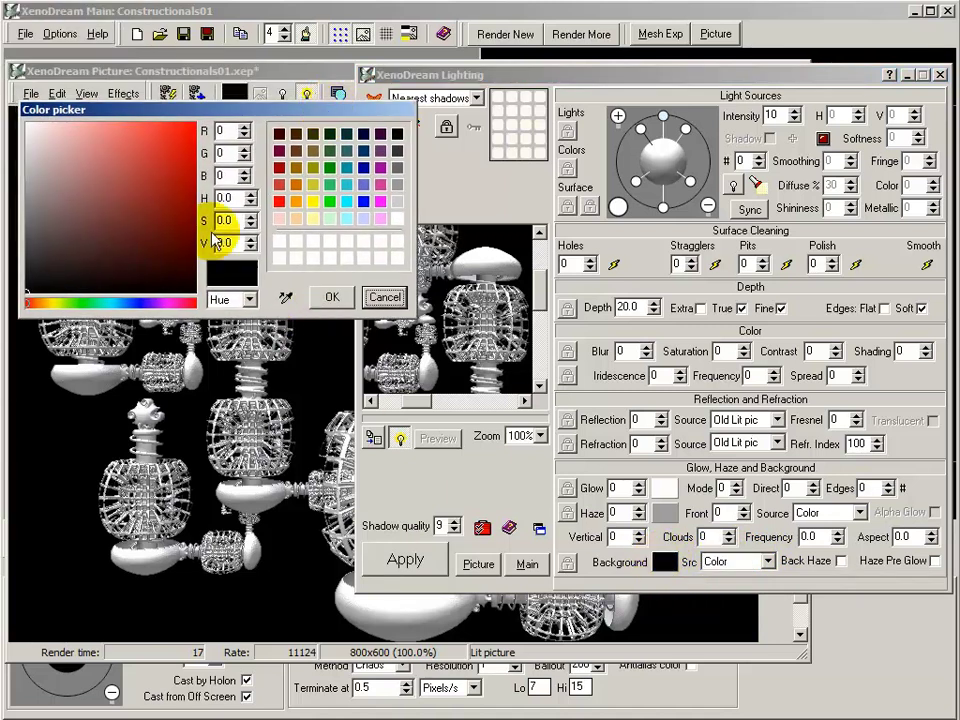
click(386, 298)
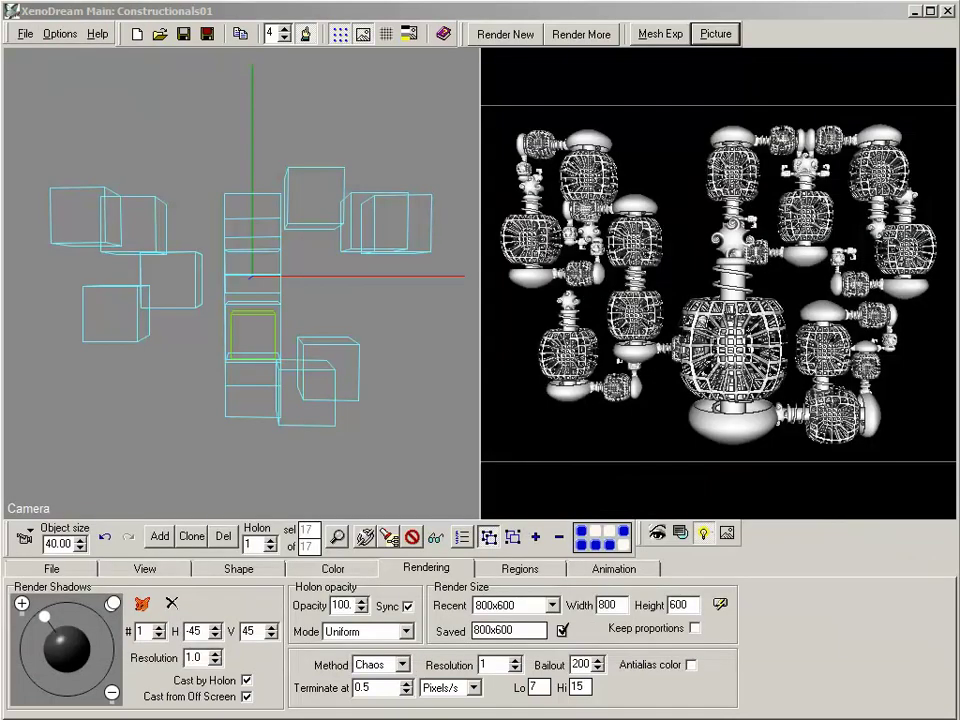
Step: Start a fresh render of the object, interrupt it, resume it with Render More, and stop it once sufficiently filled
click(446, 360)
click(462, 190)
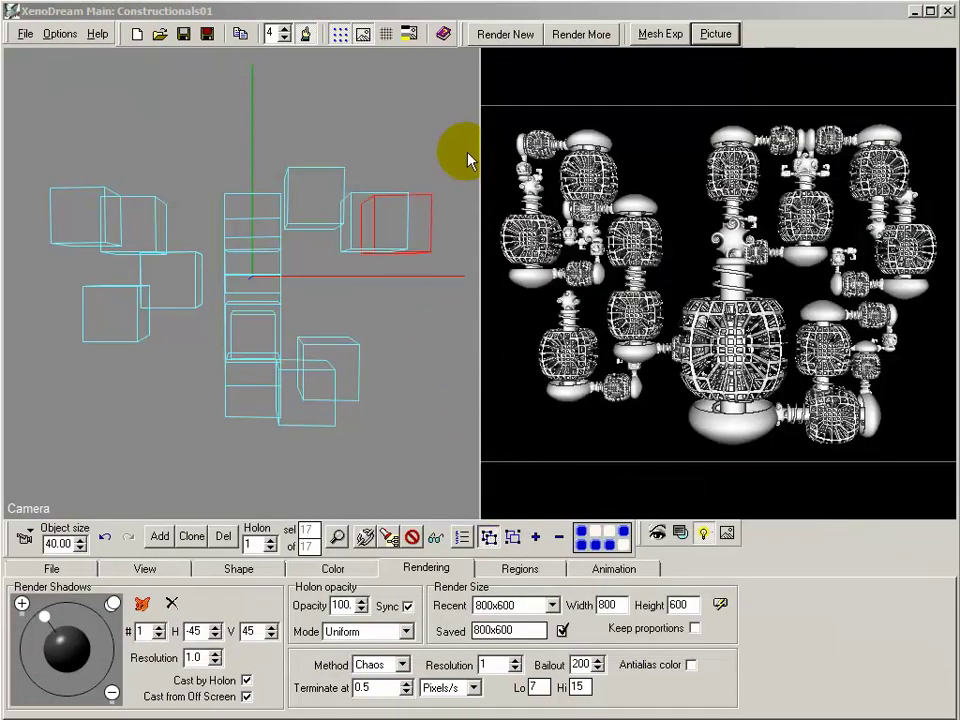
click(512, 37)
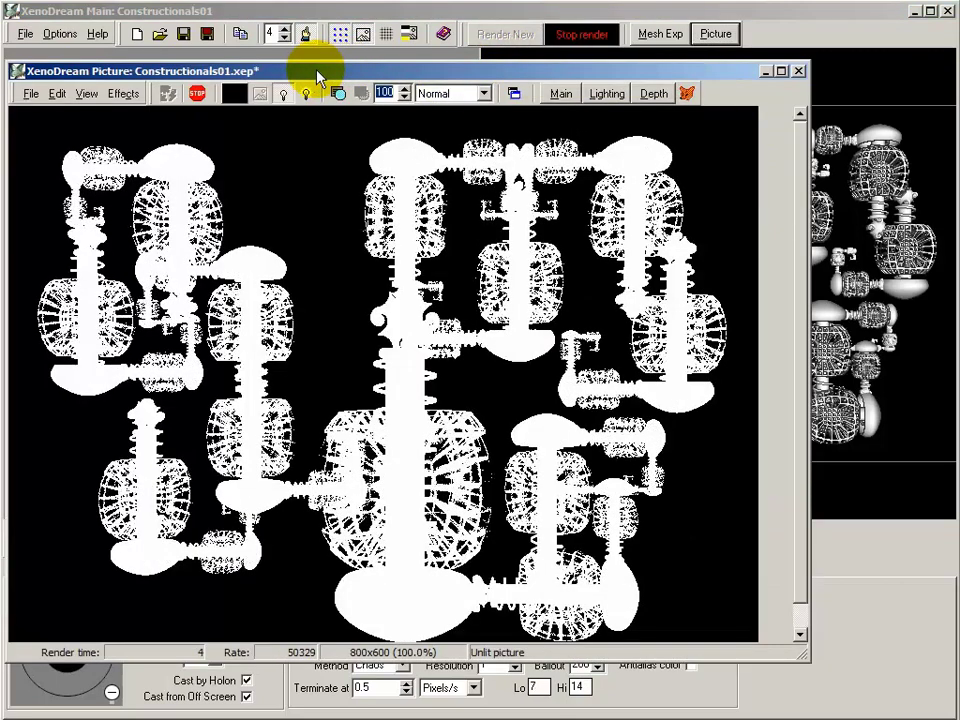
click(583, 38)
click(585, 40)
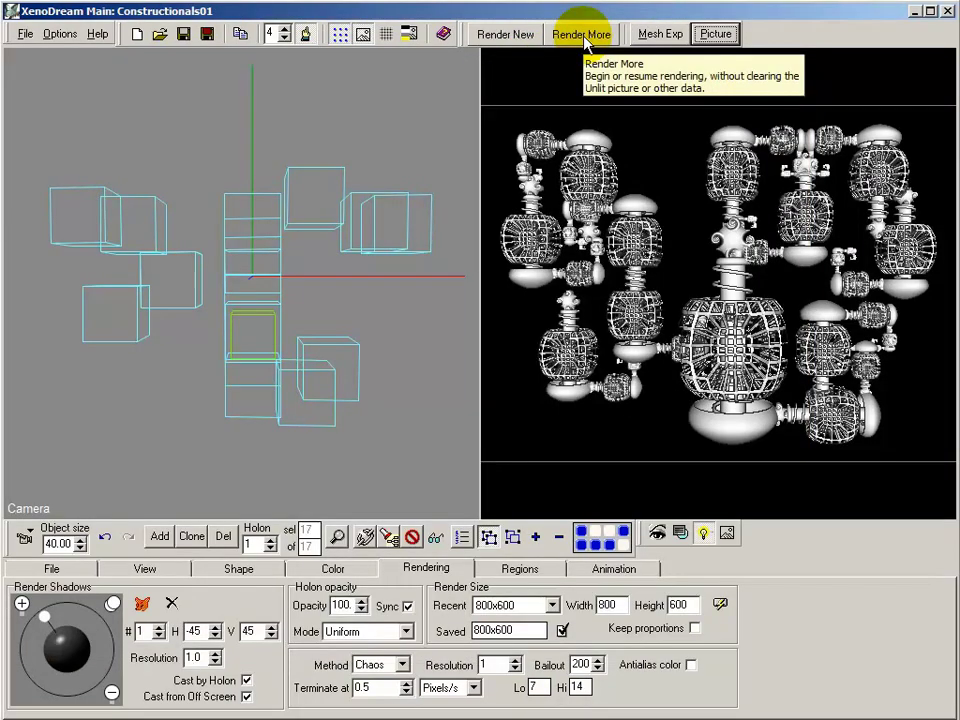
click(585, 40)
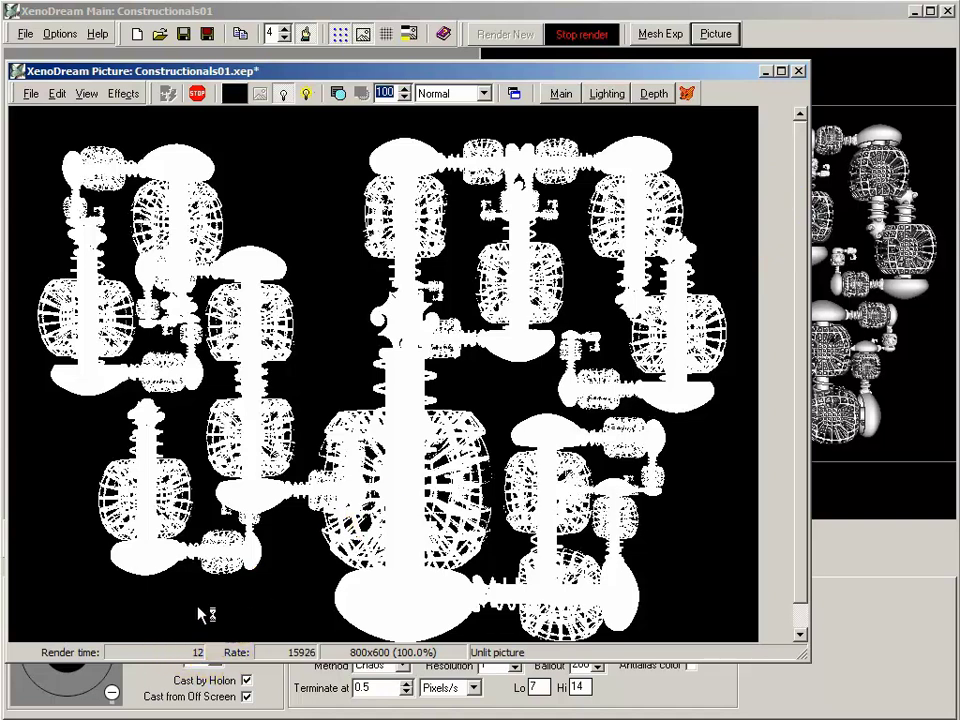
click(198, 94)
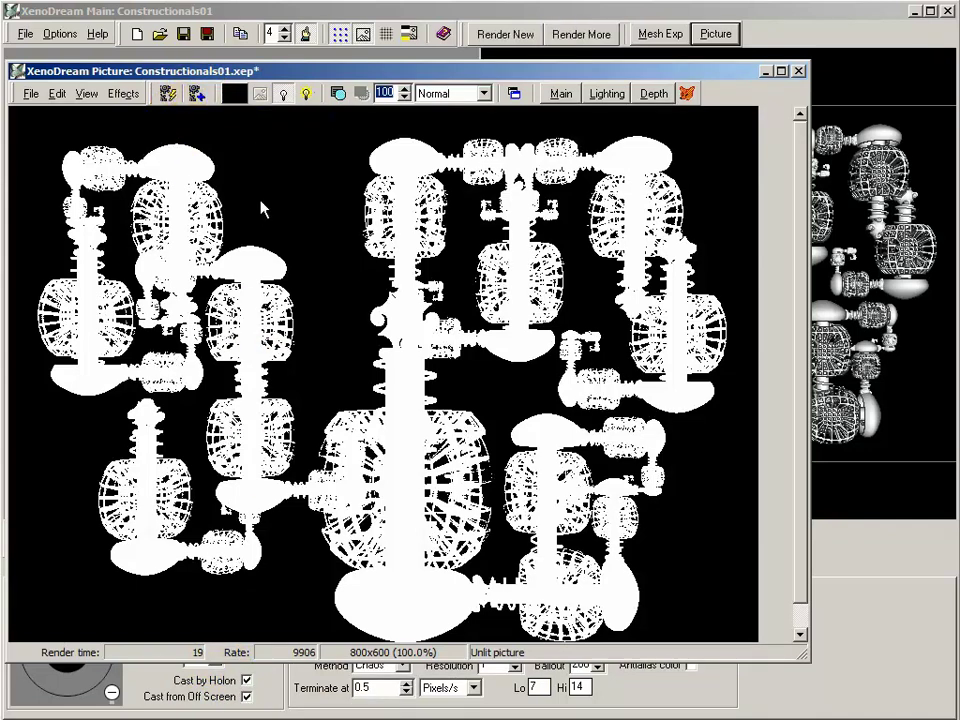
Step: Apply the lighting to the newly rendered picture and close the picture window
click(606, 93)
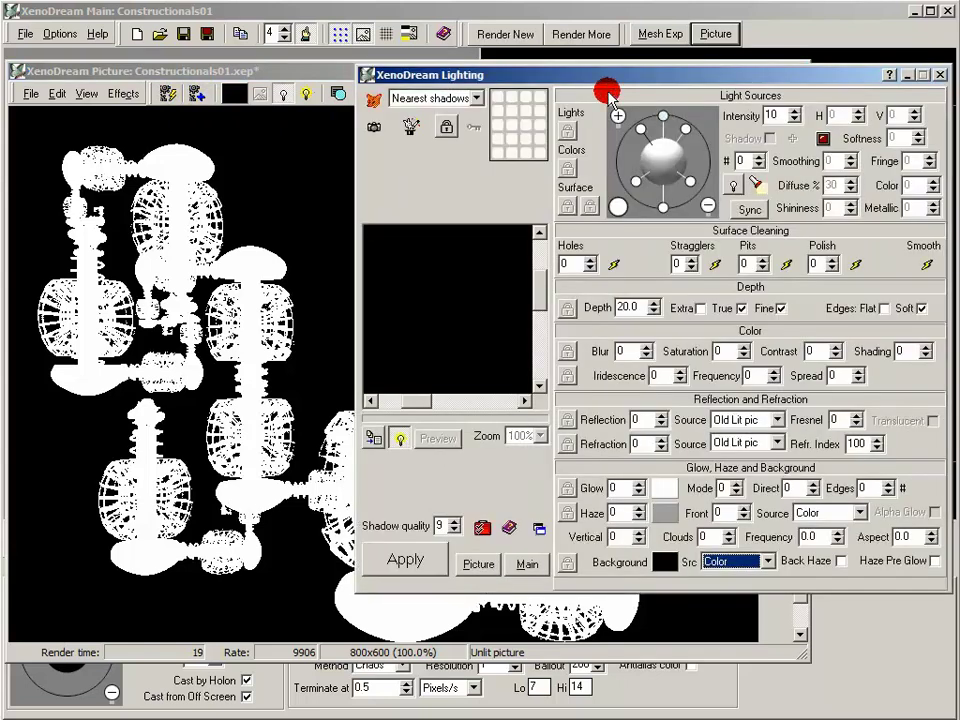
click(408, 561)
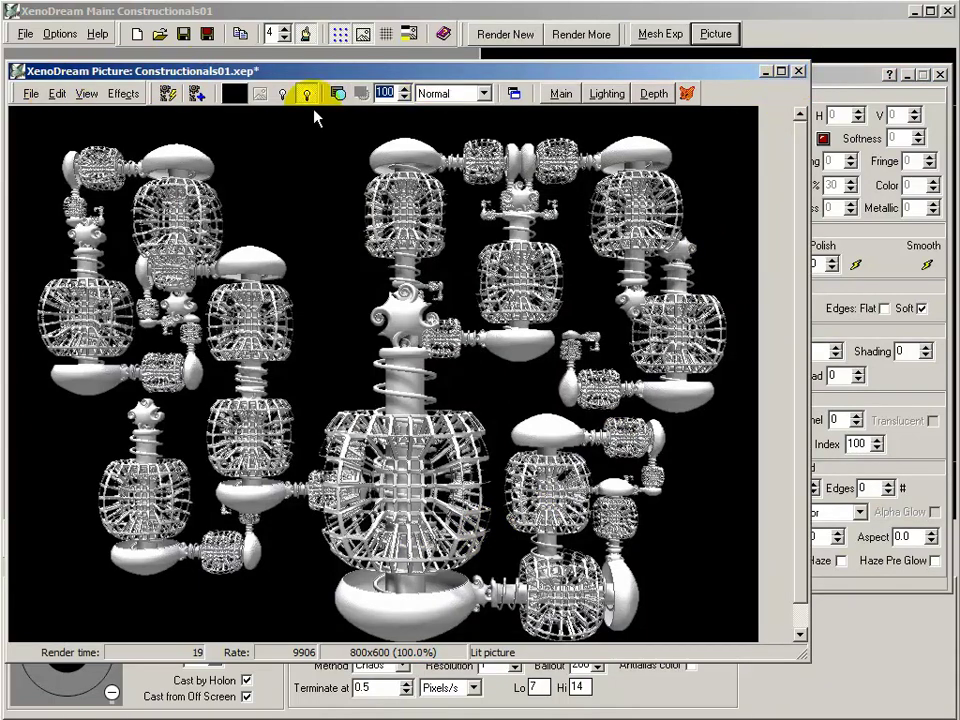
click(799, 72)
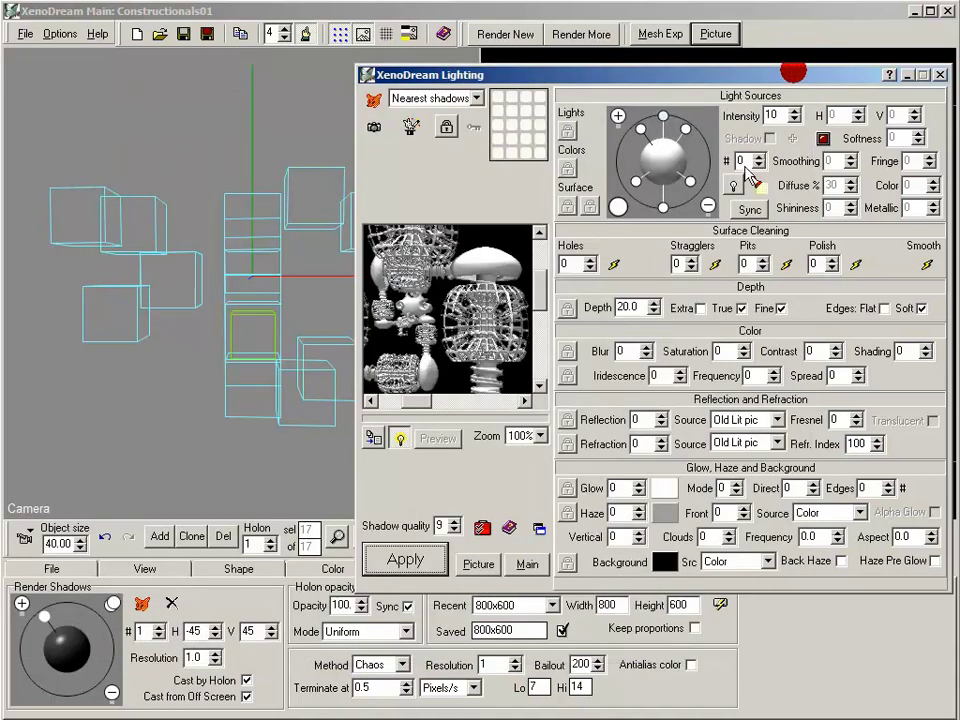
Step: Close the lighting window, reopen the rendered picture, and compare its unlit and lit versions
click(940, 76)
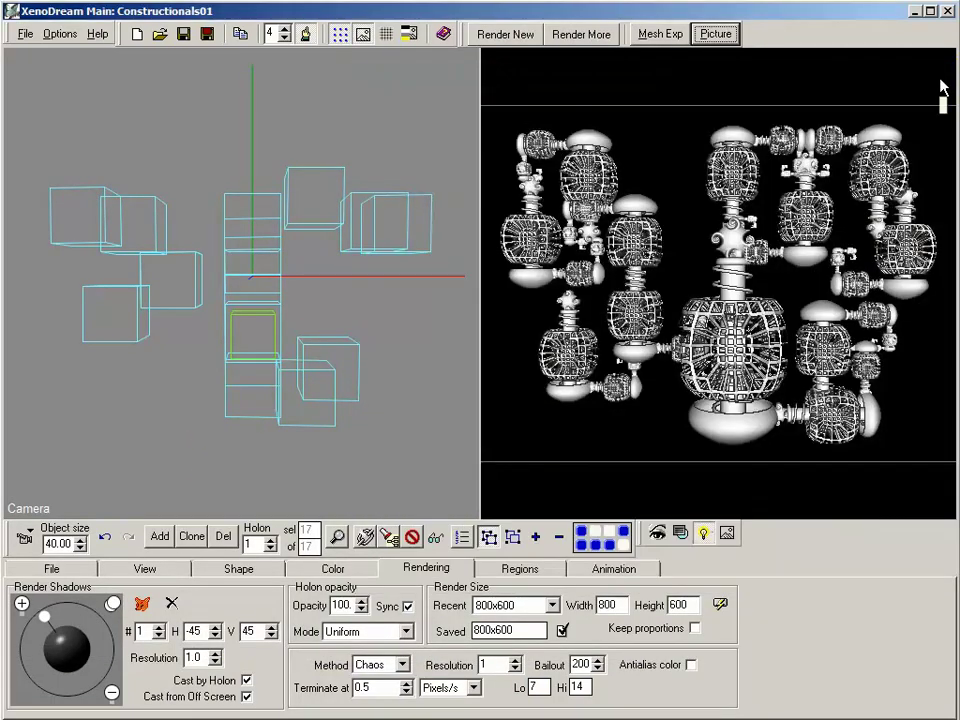
click(716, 34)
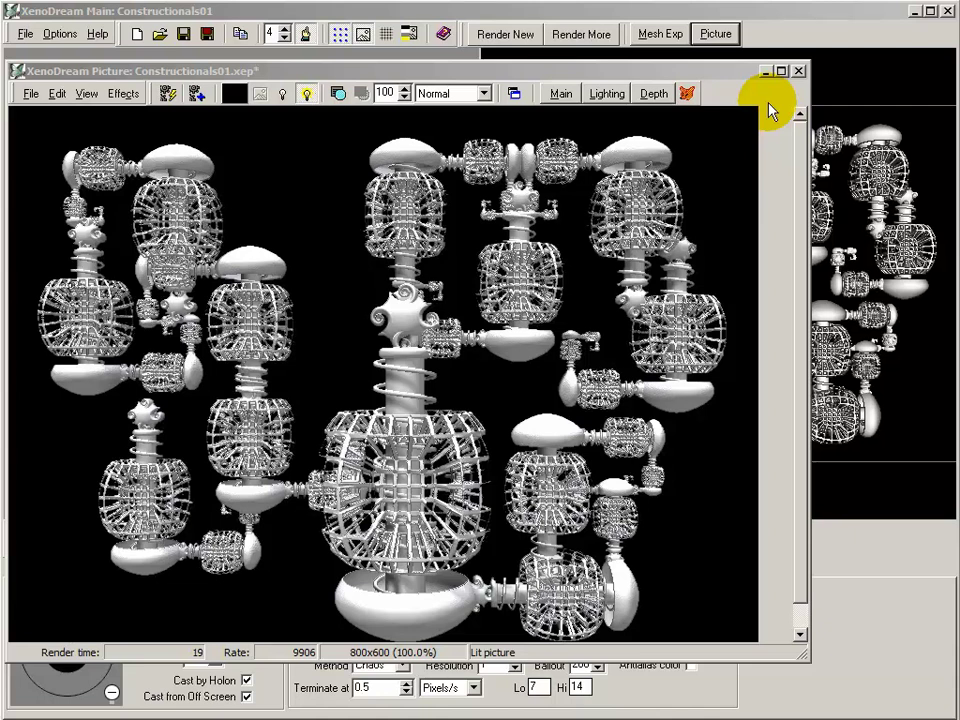
click(309, 94)
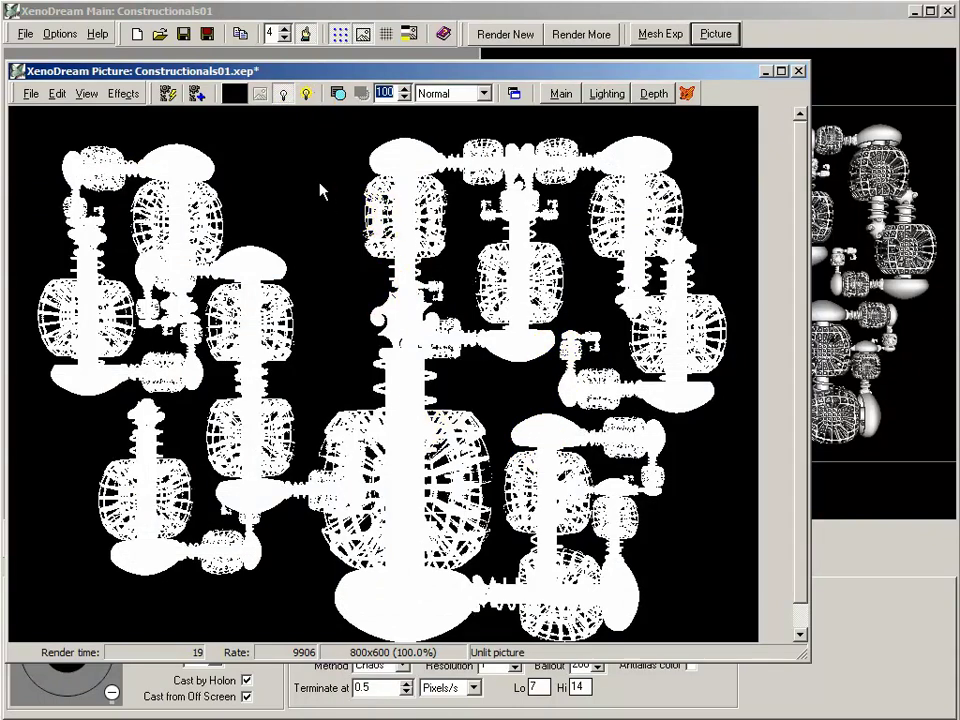
click(307, 94)
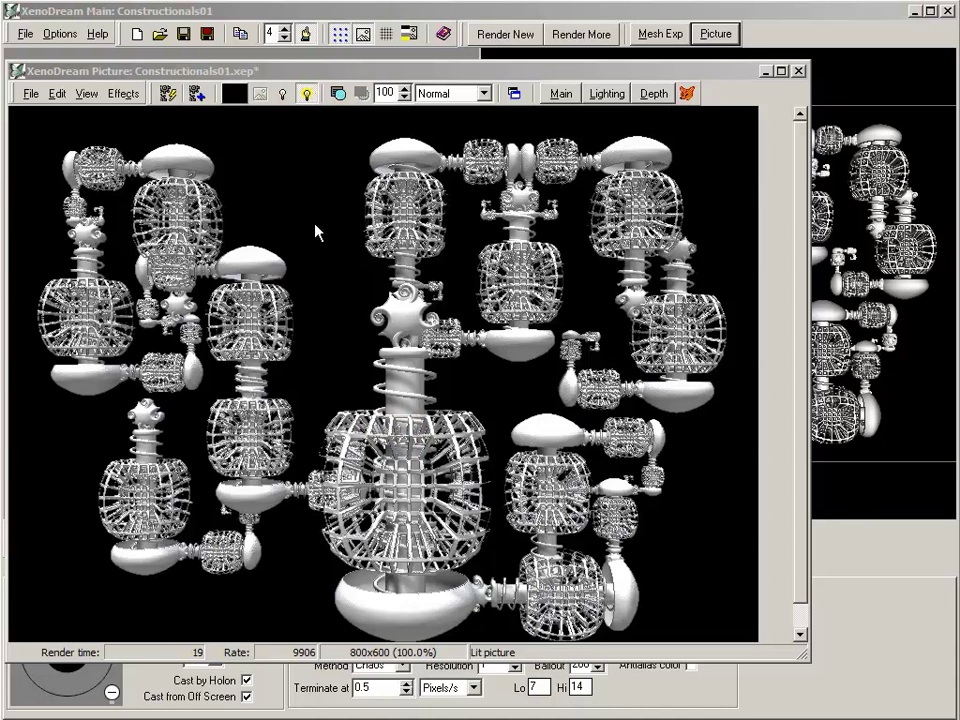
Step: View the picture's Depth settings, dismiss them, and close the lighting and picture windows
click(652, 94)
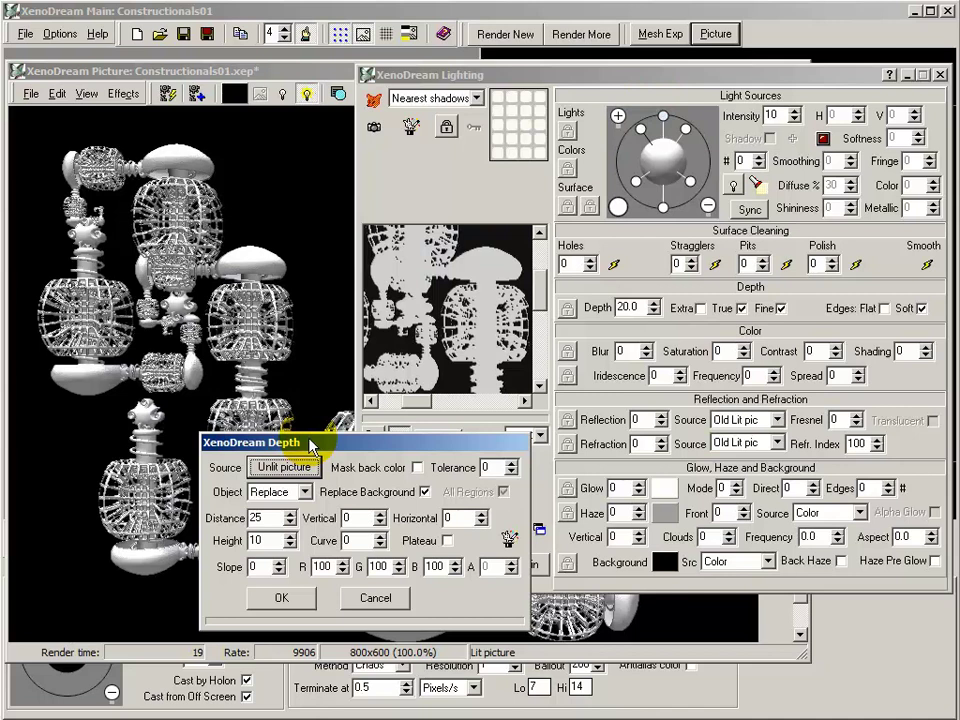
click(375, 597)
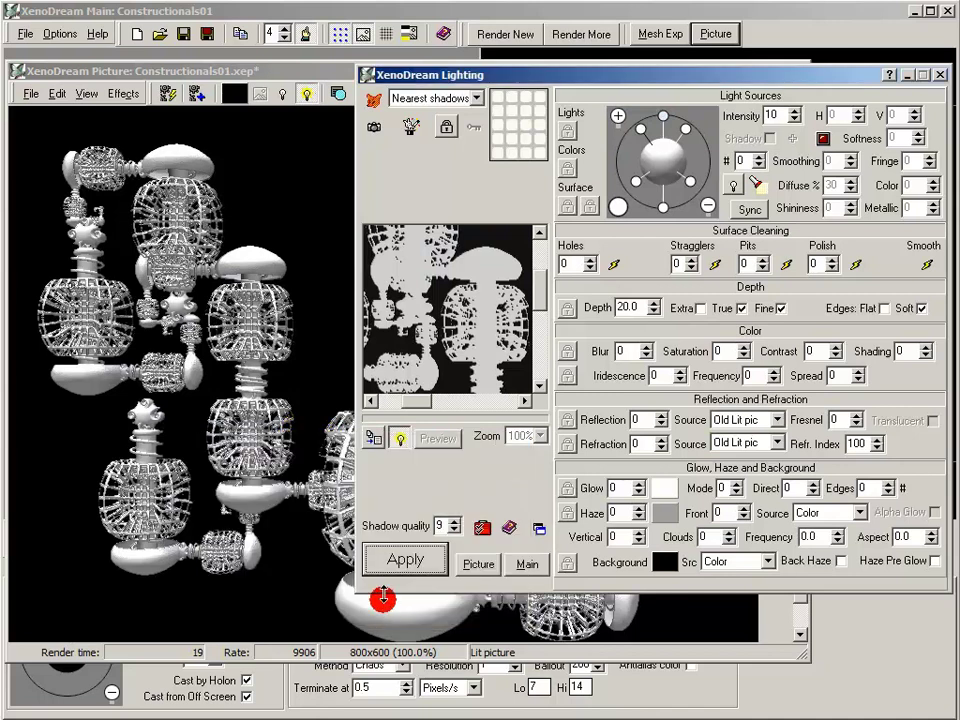
click(941, 74)
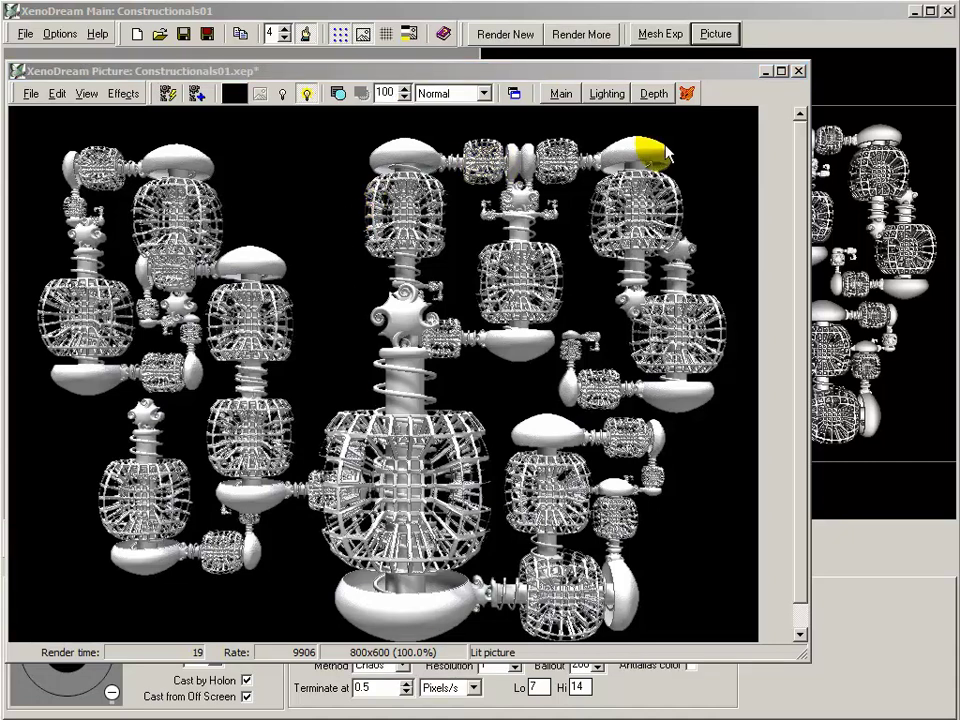
click(800, 72)
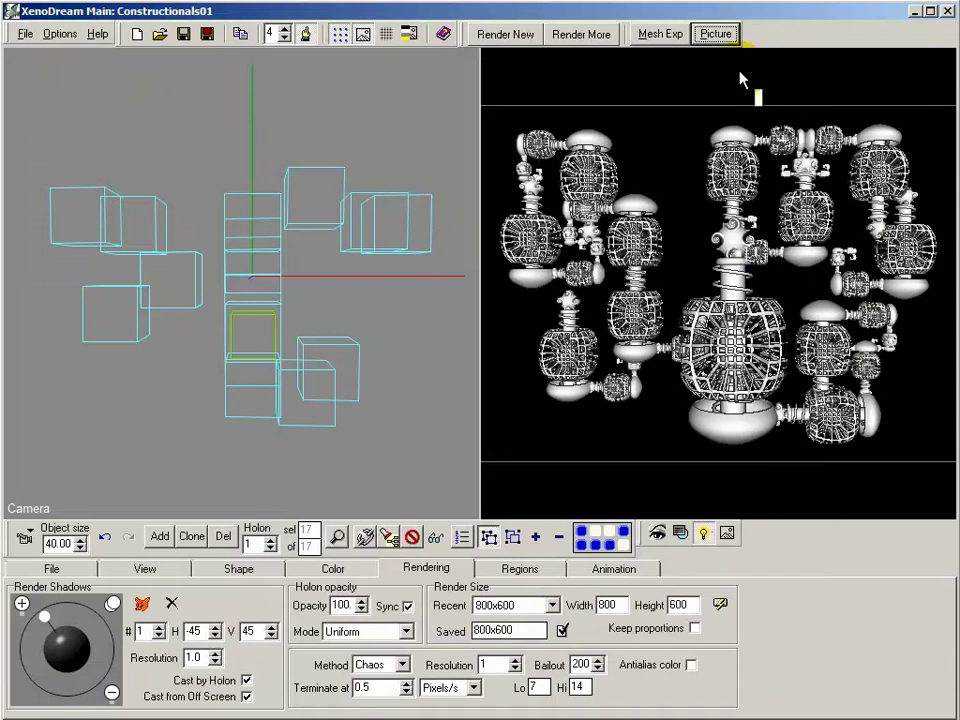
Step: Set the opacity of all holons to 85.2
click(392, 181)
click(253, 333)
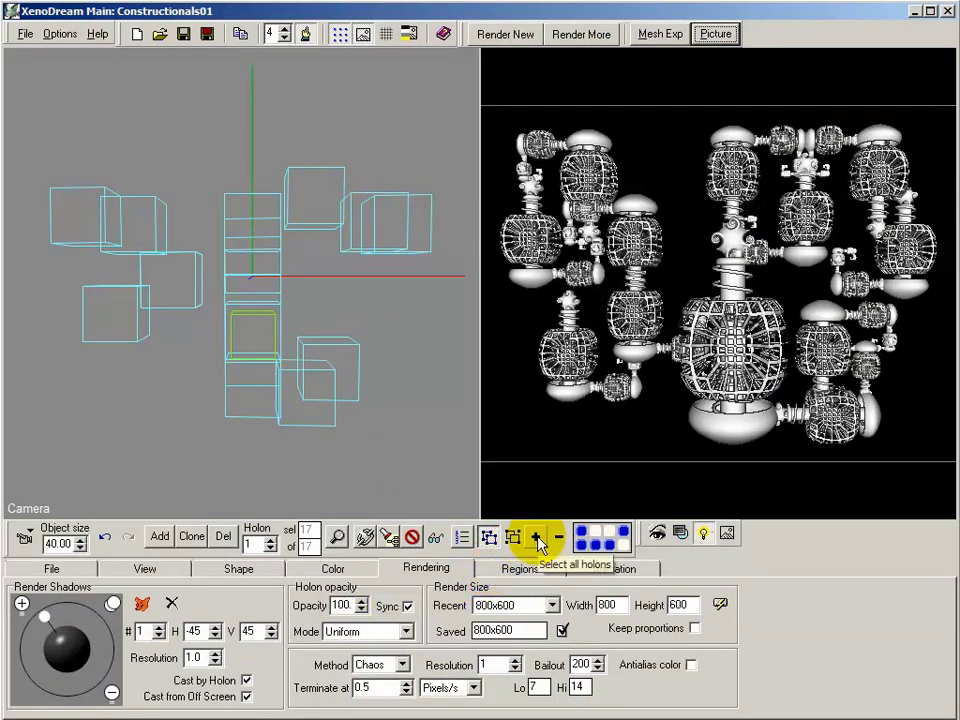
click(338, 605)
double_click(340, 605)
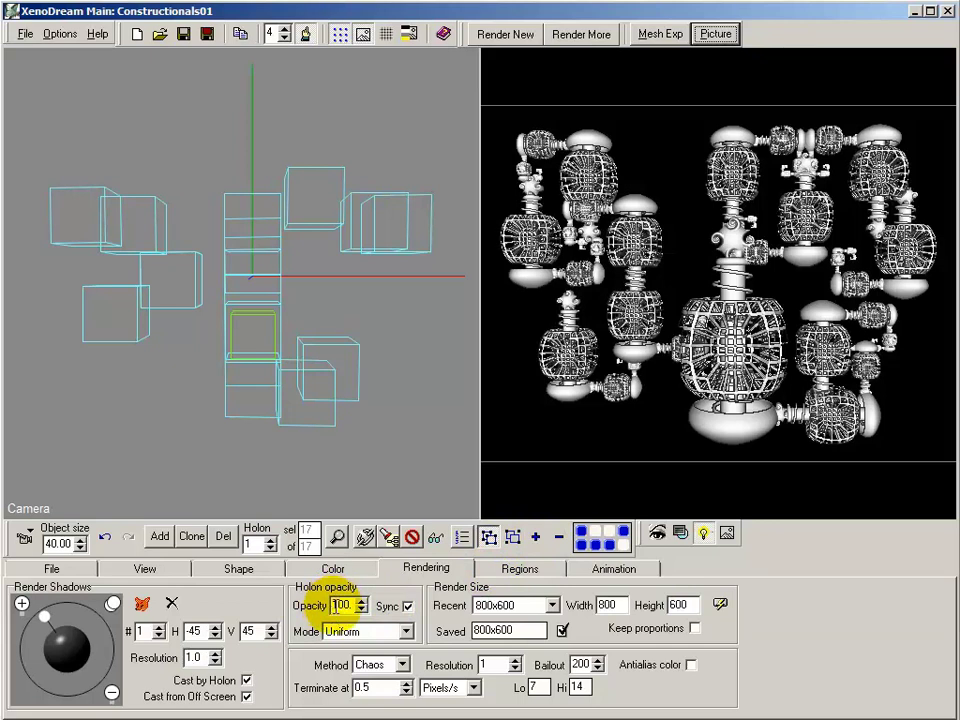
click(334, 605)
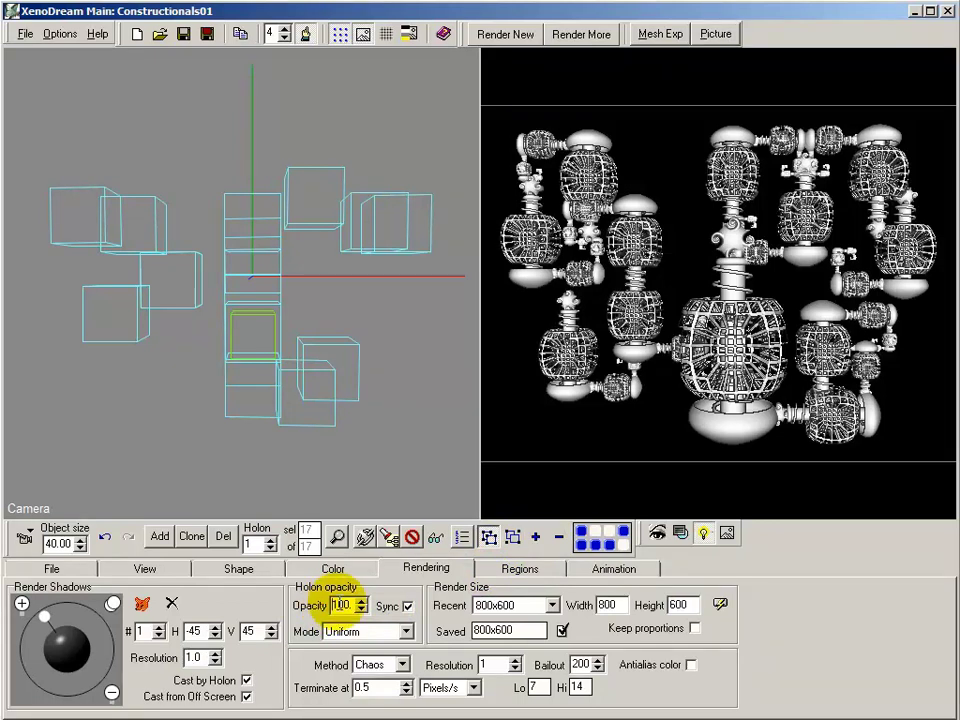
mouse_move(338, 605)
mouse_down()
mouse_move(354, 611)
mouse_move(343, 617)
mouse_up()
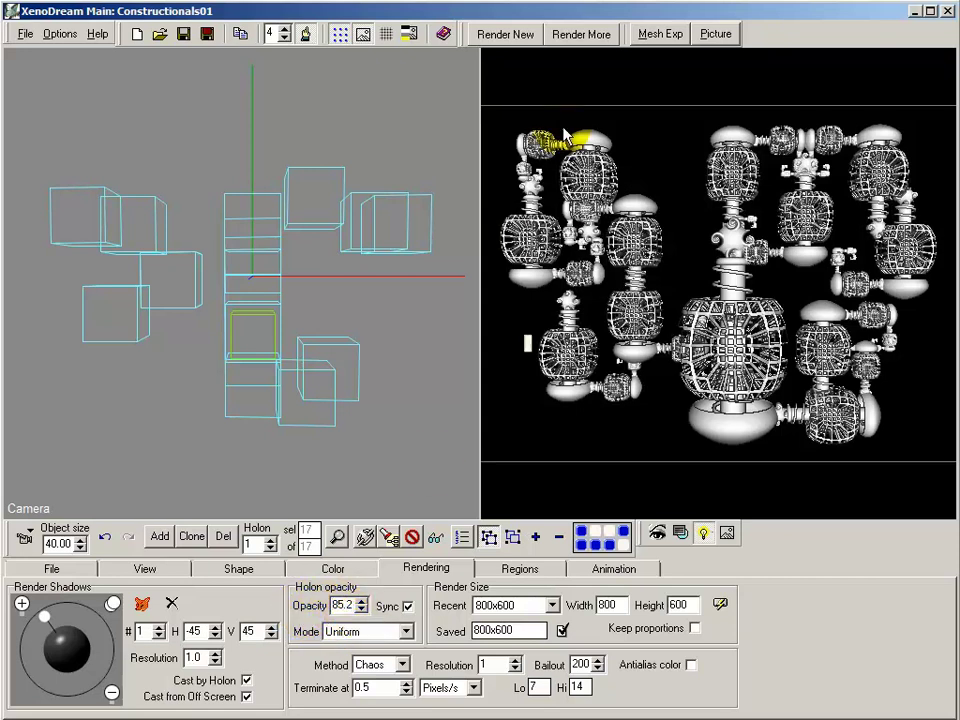
Step: Render a new 800x600 picture of the semi-transparent object, stop the render, and apply the lighting to it
click(508, 34)
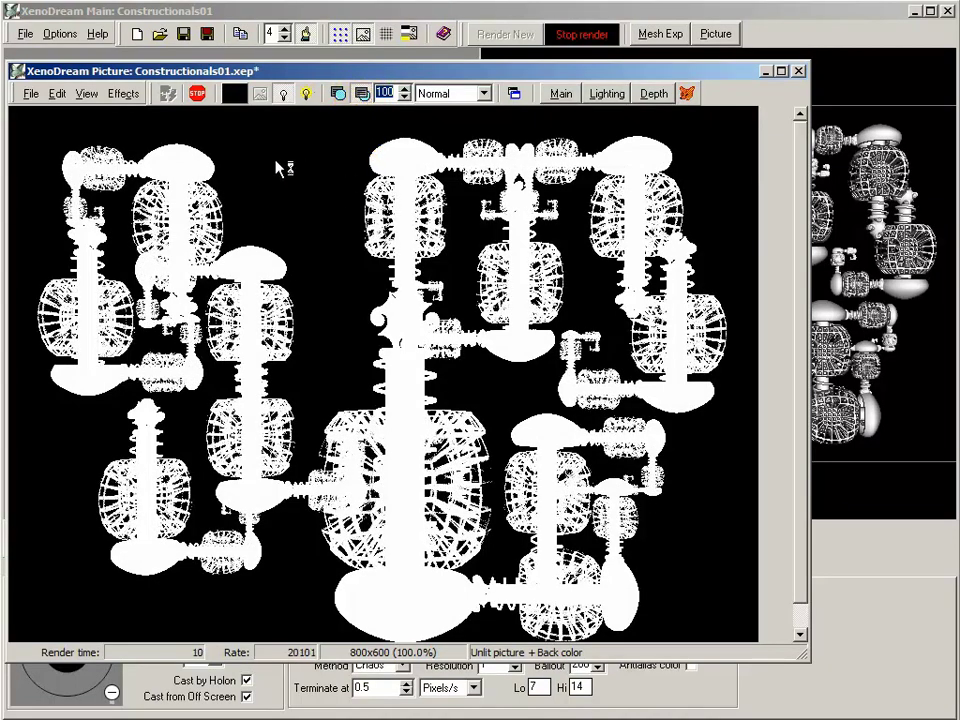
click(194, 93)
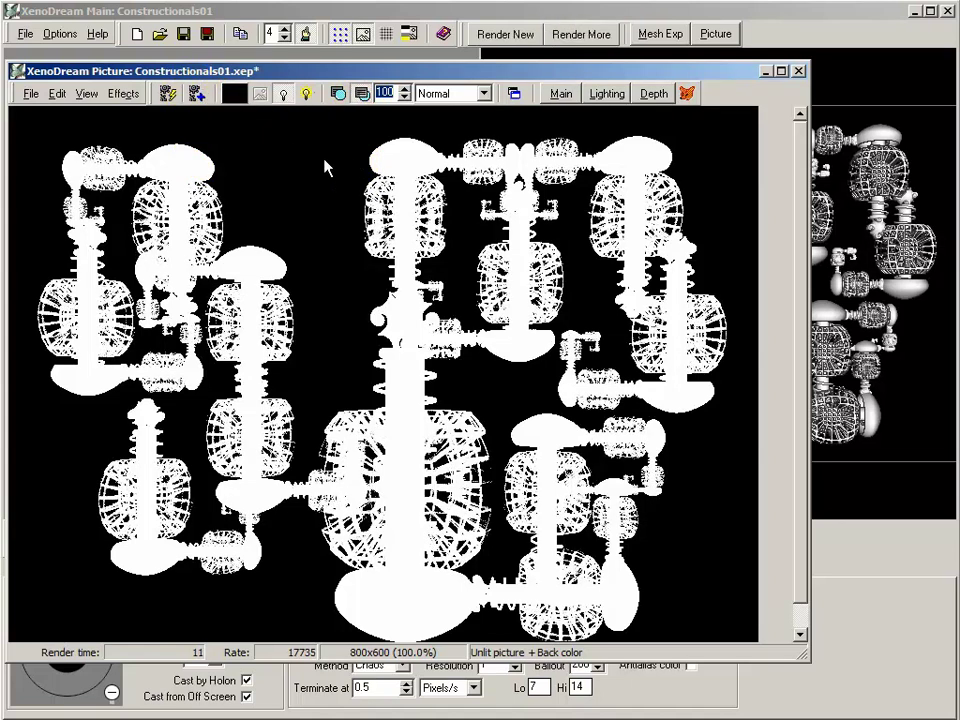
click(478, 172)
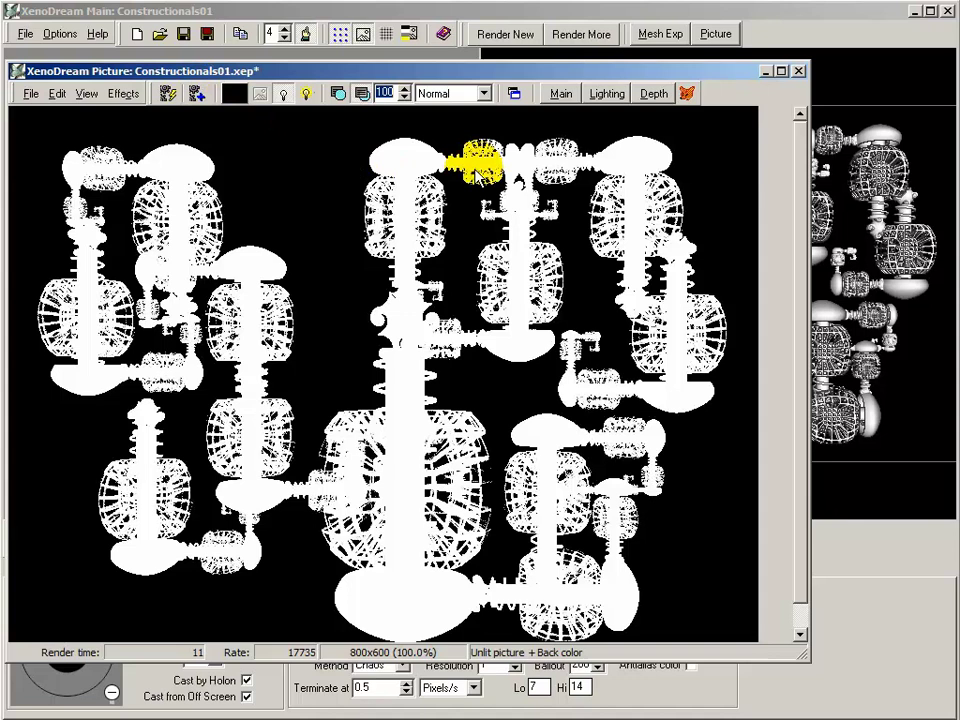
click(607, 94)
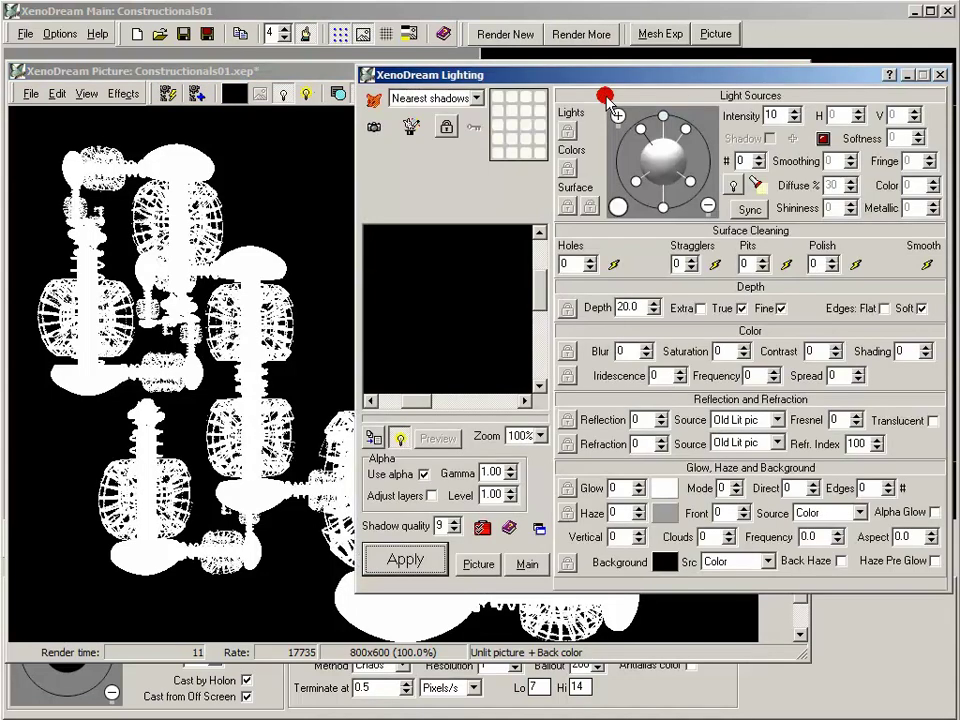
click(412, 561)
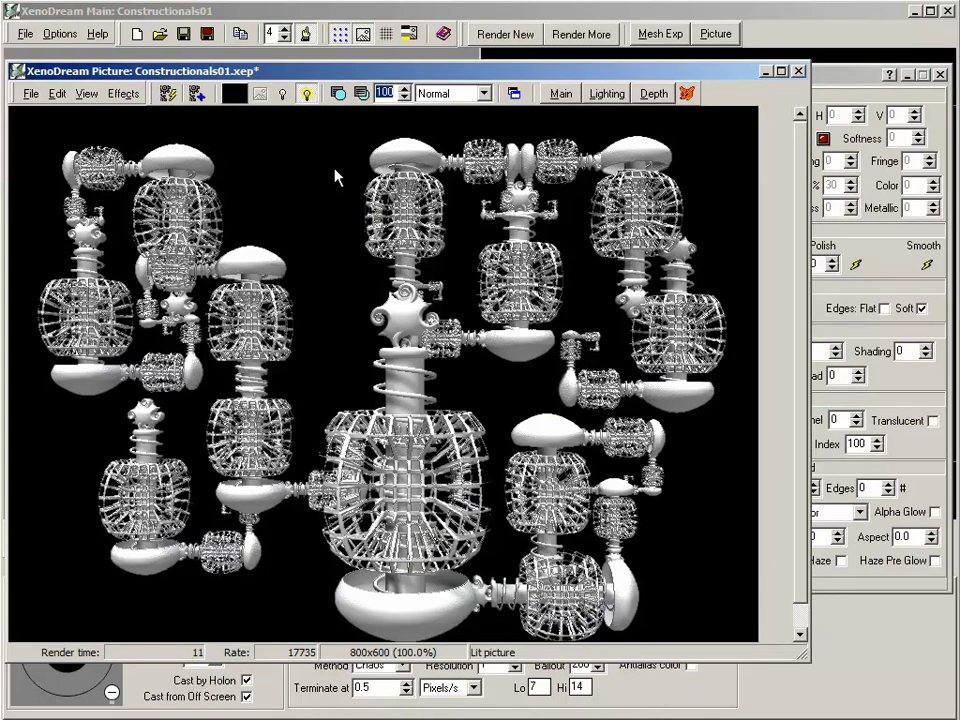
Step: Compare the unlit and lit versions of the semi-transparent picture and review the alpha options in the lighting settings
click(286, 95)
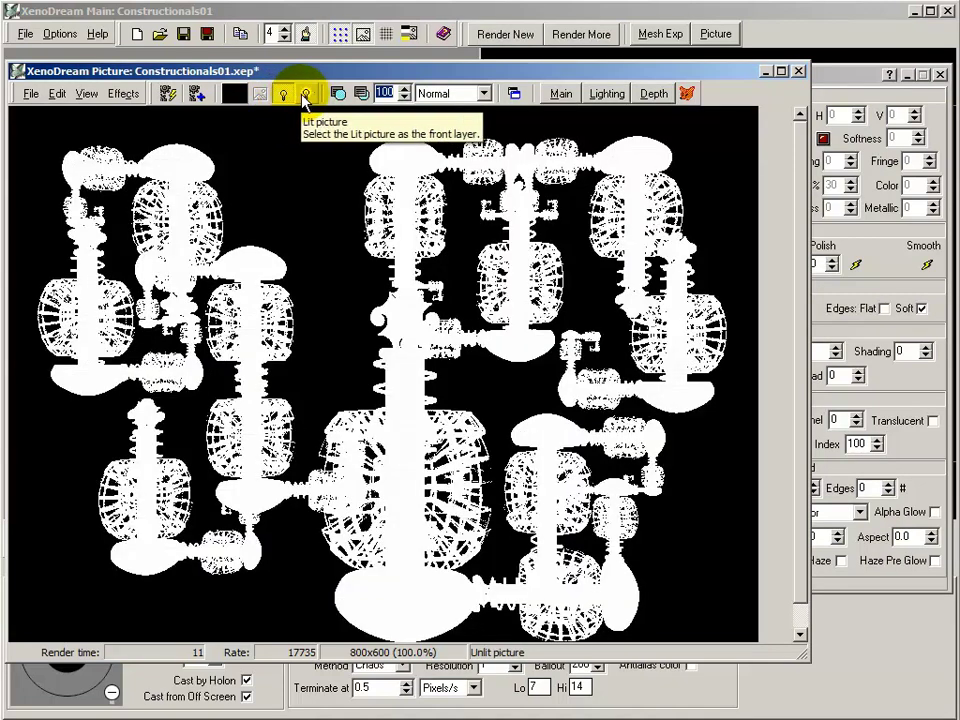
click(306, 95)
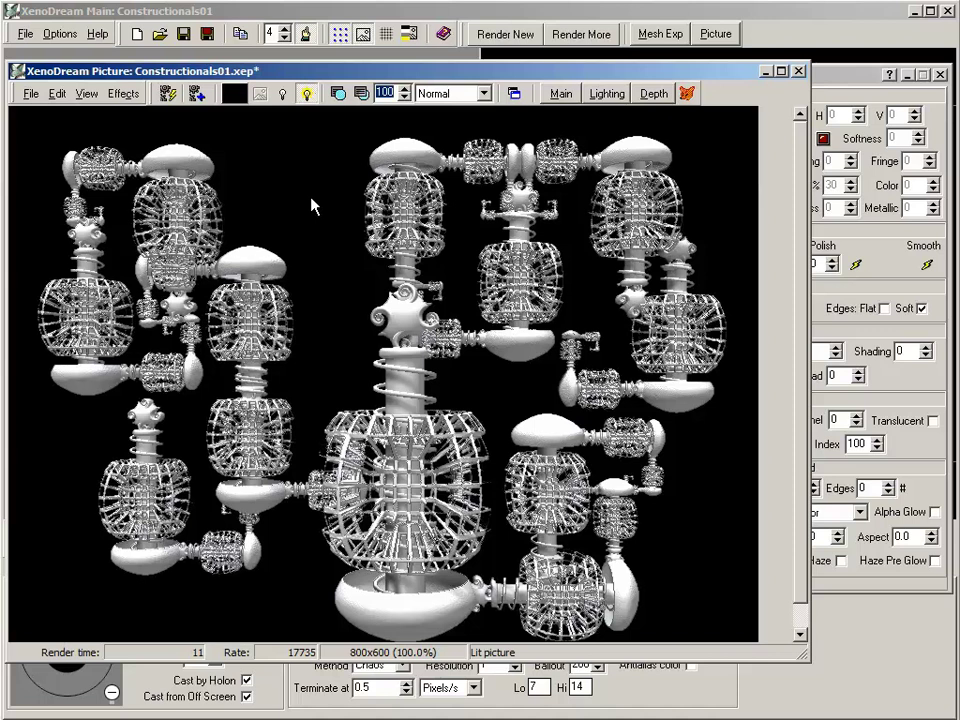
click(838, 75)
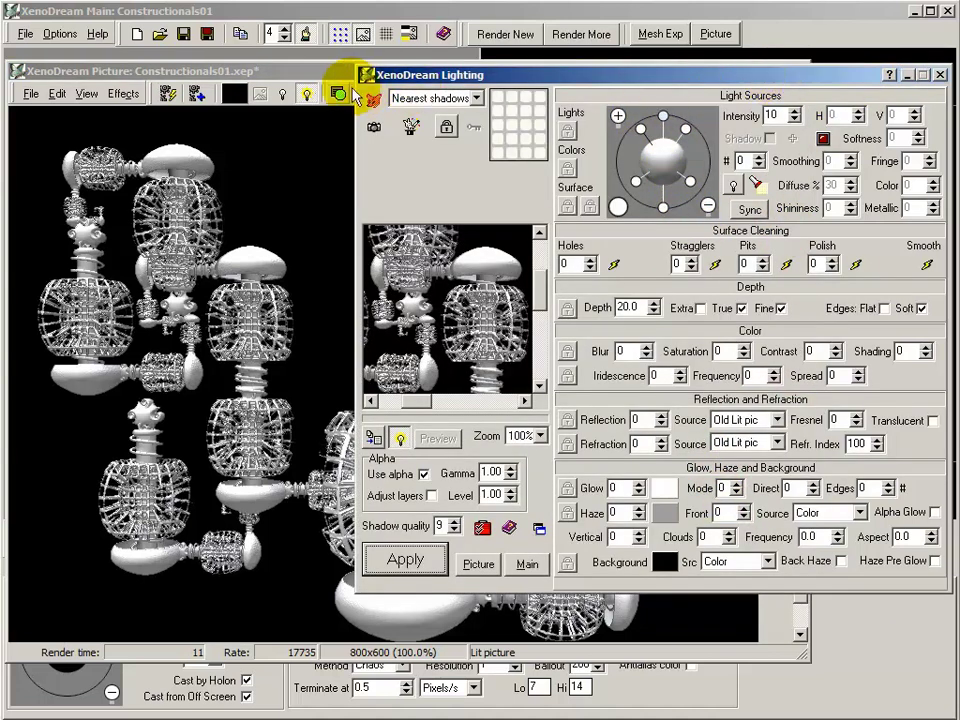
click(307, 71)
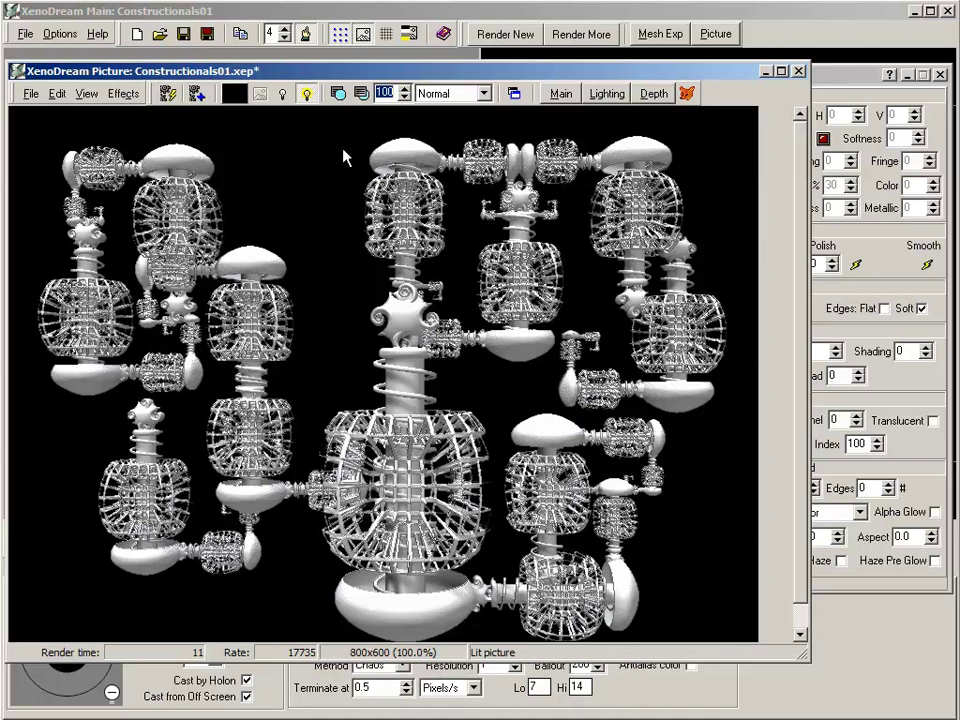
Step: View the lit picture combined with the back color layer, and turn the combined view off again
click(363, 95)
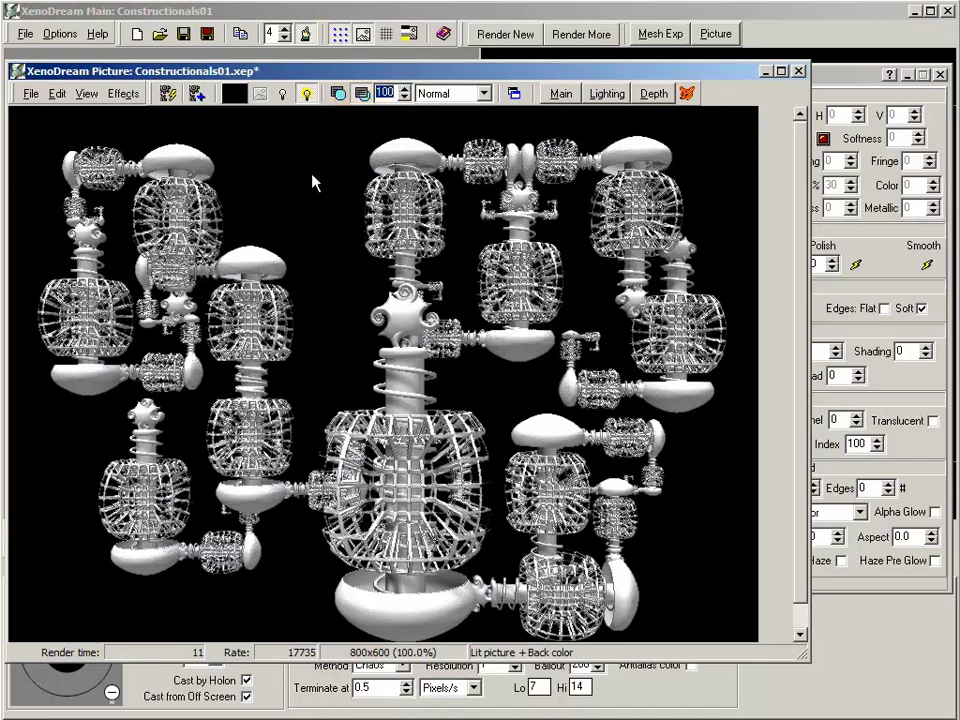
click(385, 197)
click(364, 96)
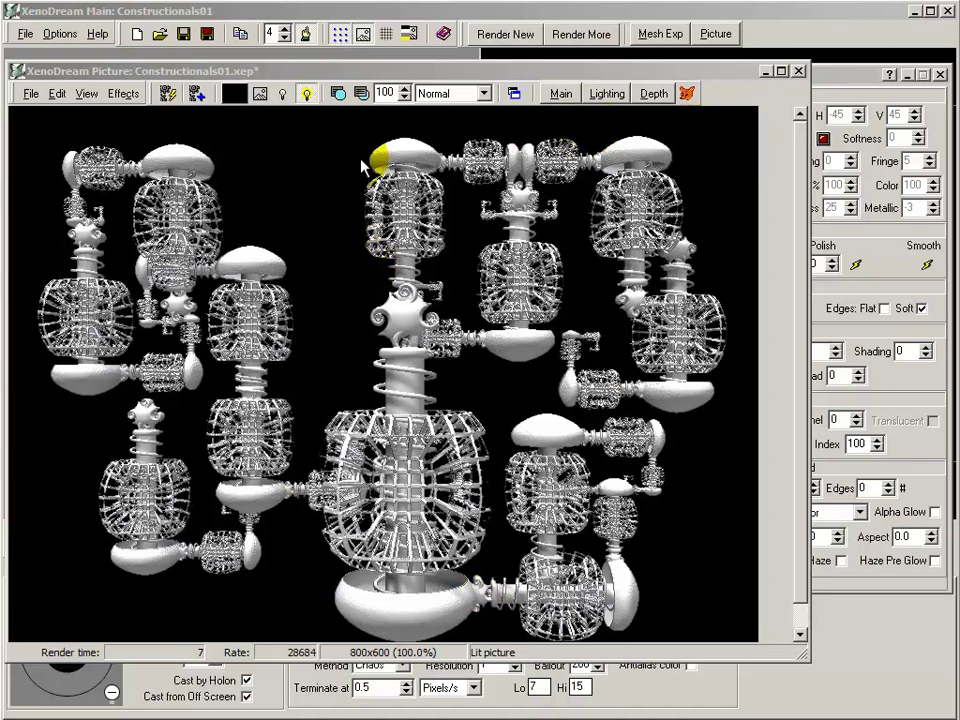
Step: Copy the lit picture over the Background picture, check the picture layers, and close the picture and lighting windows
click(514, 93)
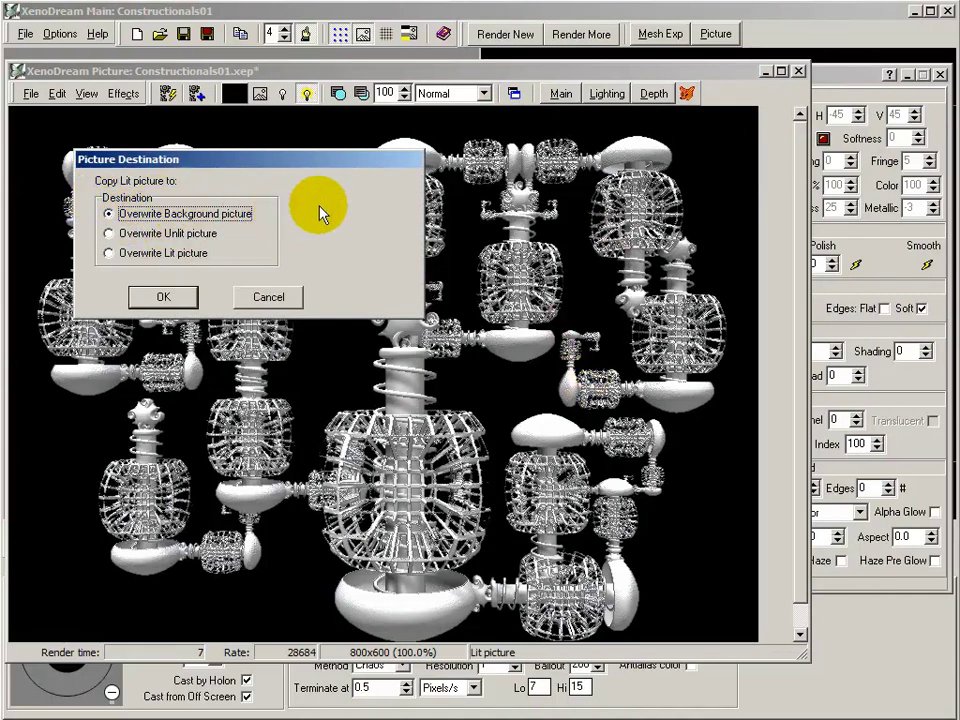
click(172, 300)
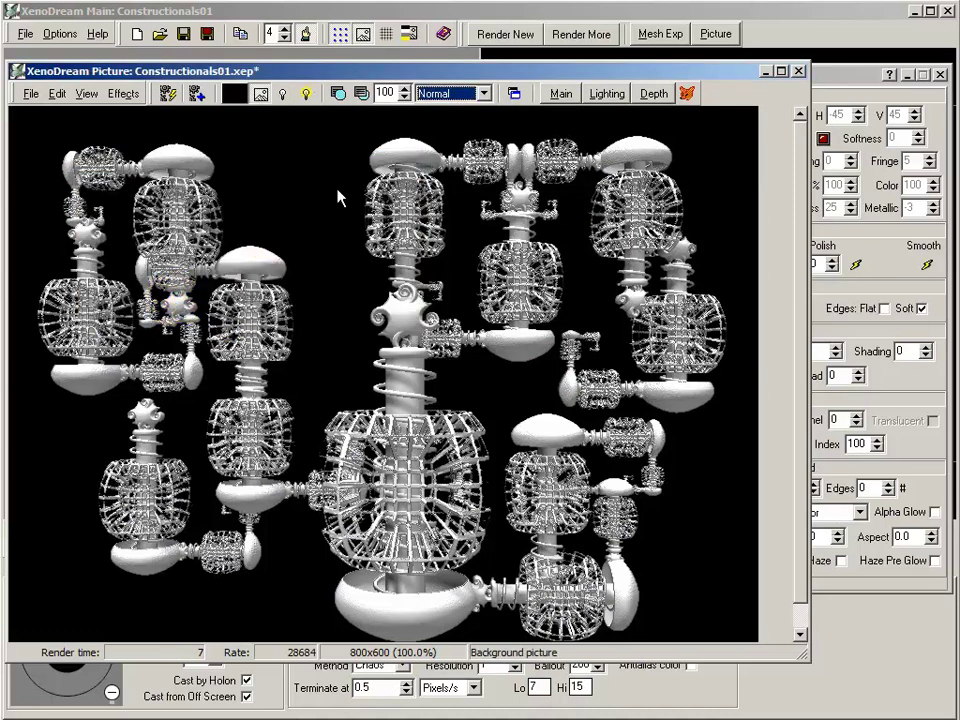
click(264, 95)
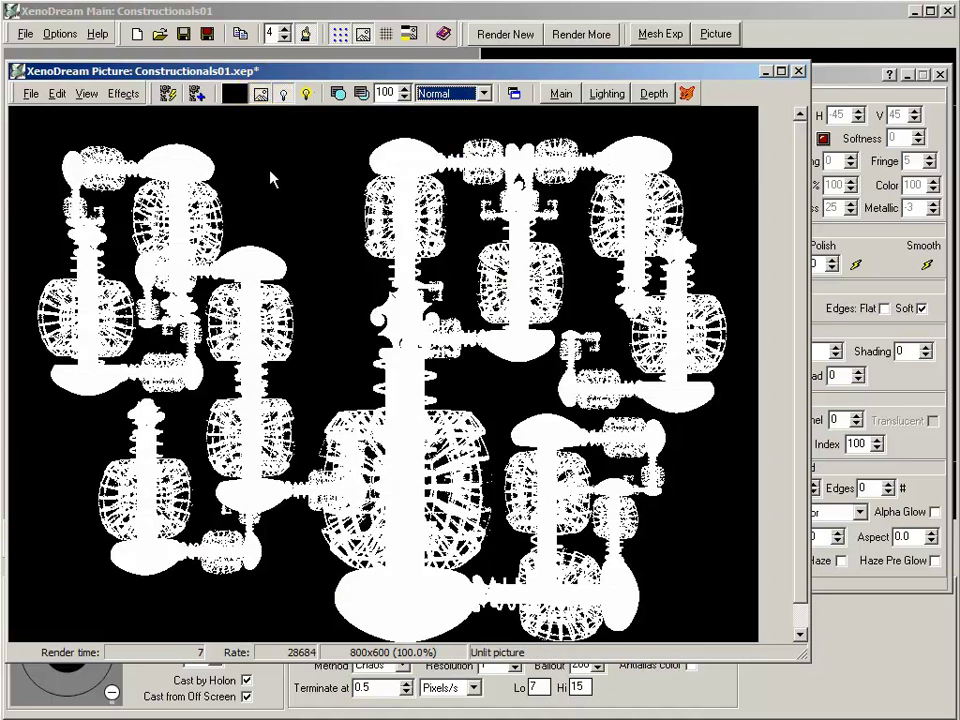
click(798, 72)
click(941, 76)
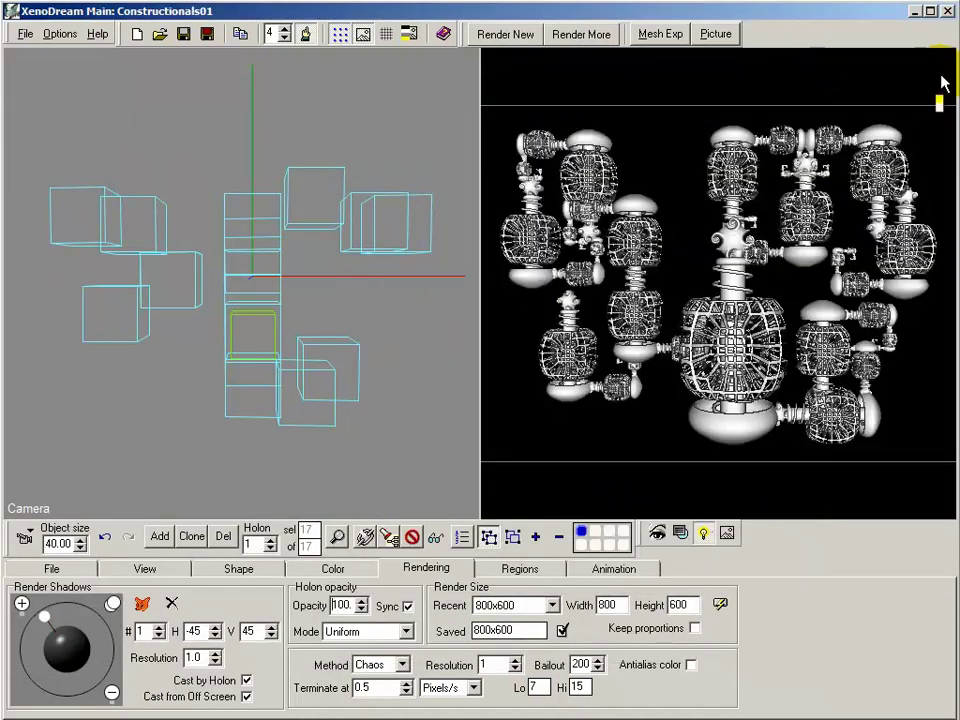
Step: Open the Blossow sample file, discarding the unsaved data of the current object
click(24, 33)
click(60, 84)
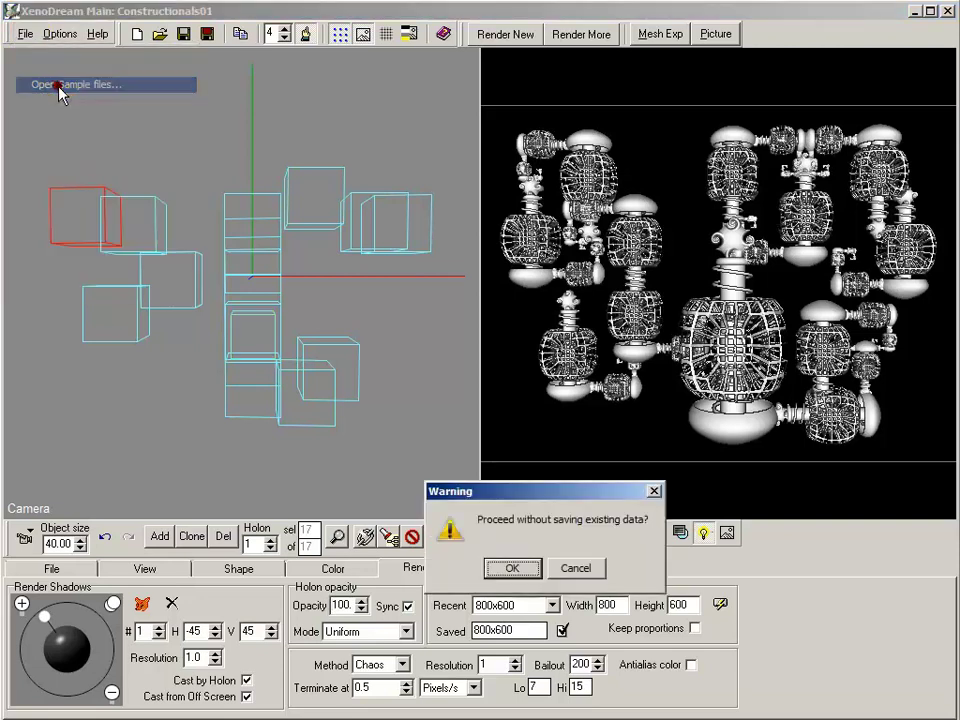
click(512, 568)
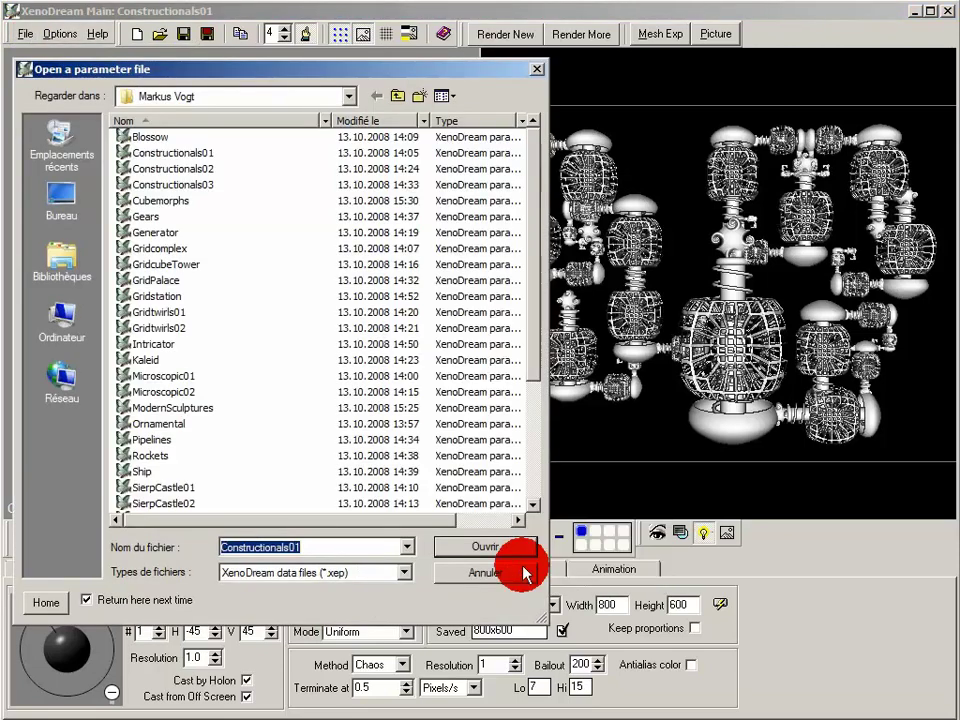
click(150, 137)
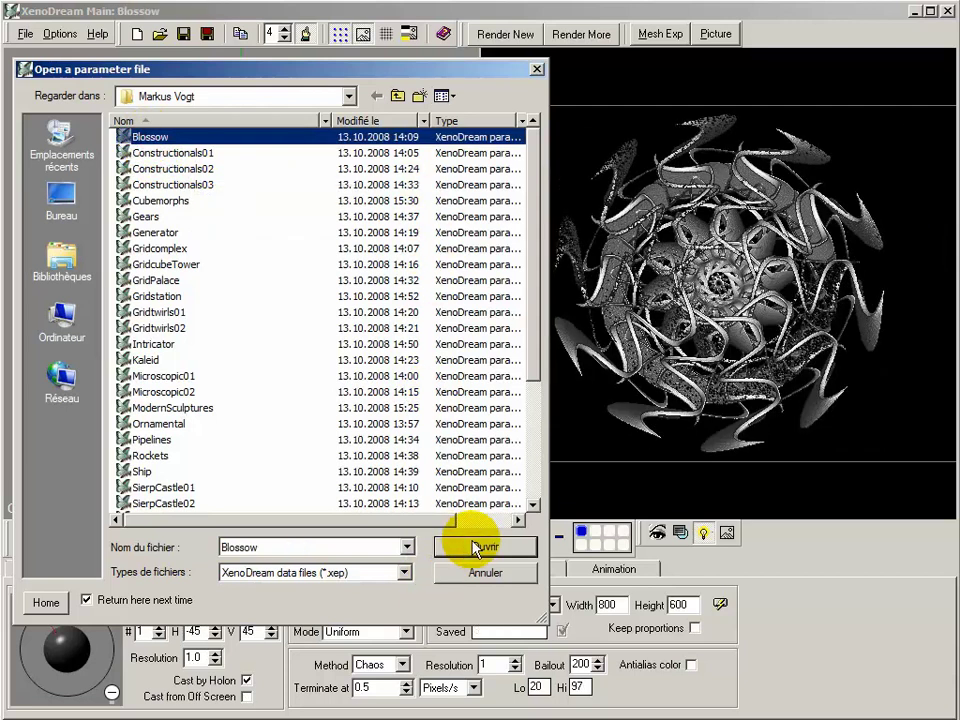
click(484, 547)
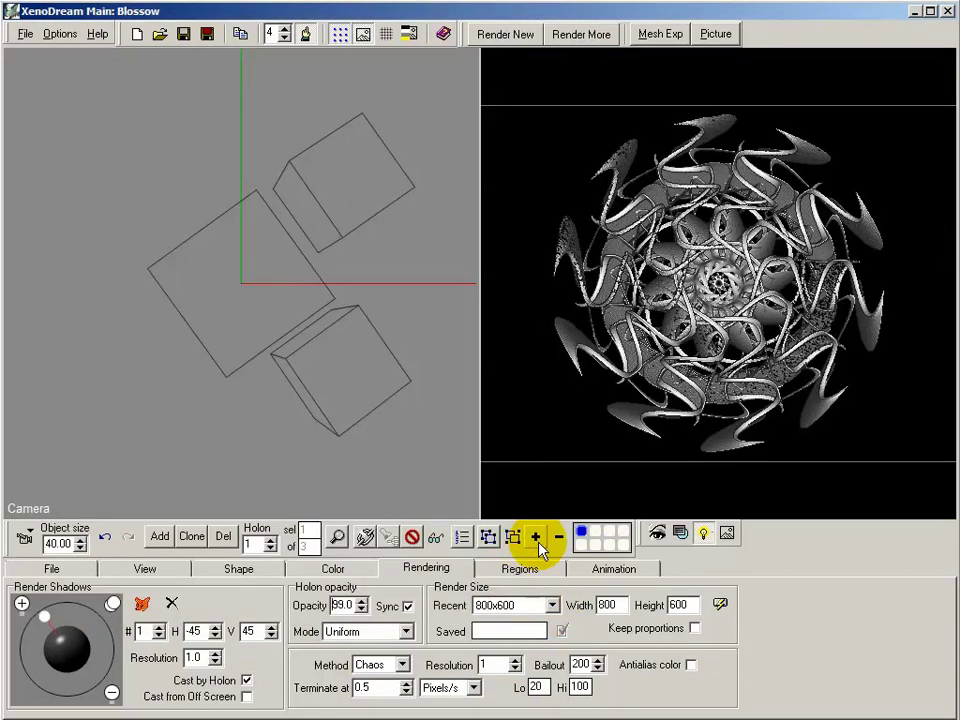
Step: Select all holons of the Blossow object and set their opacity to 23.5
click(536, 539)
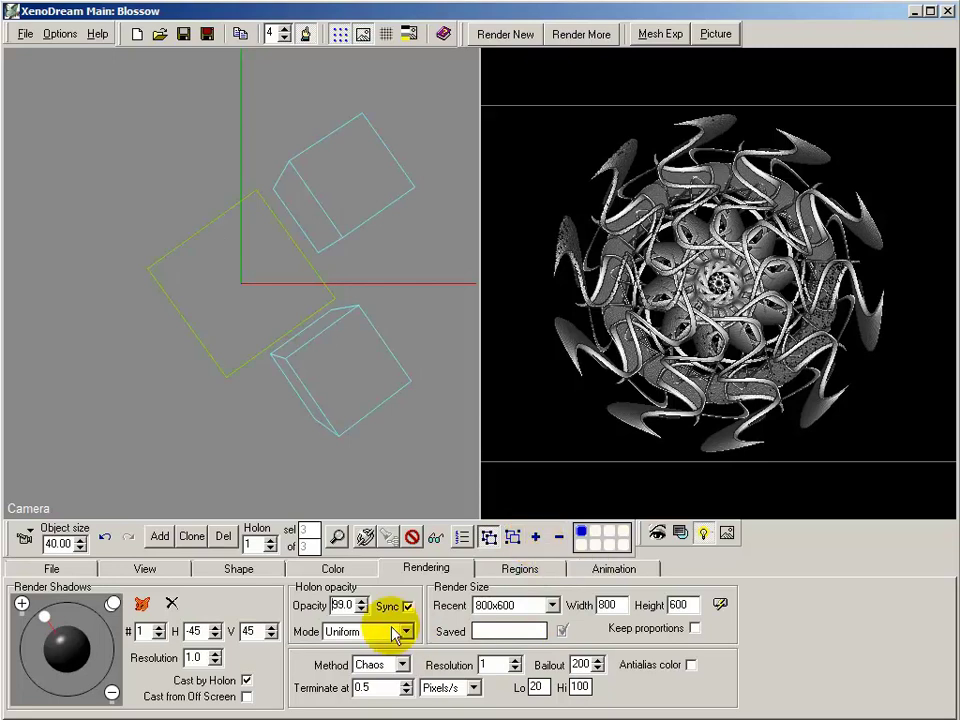
click(362, 609)
drag(296, 708, 291, 716)
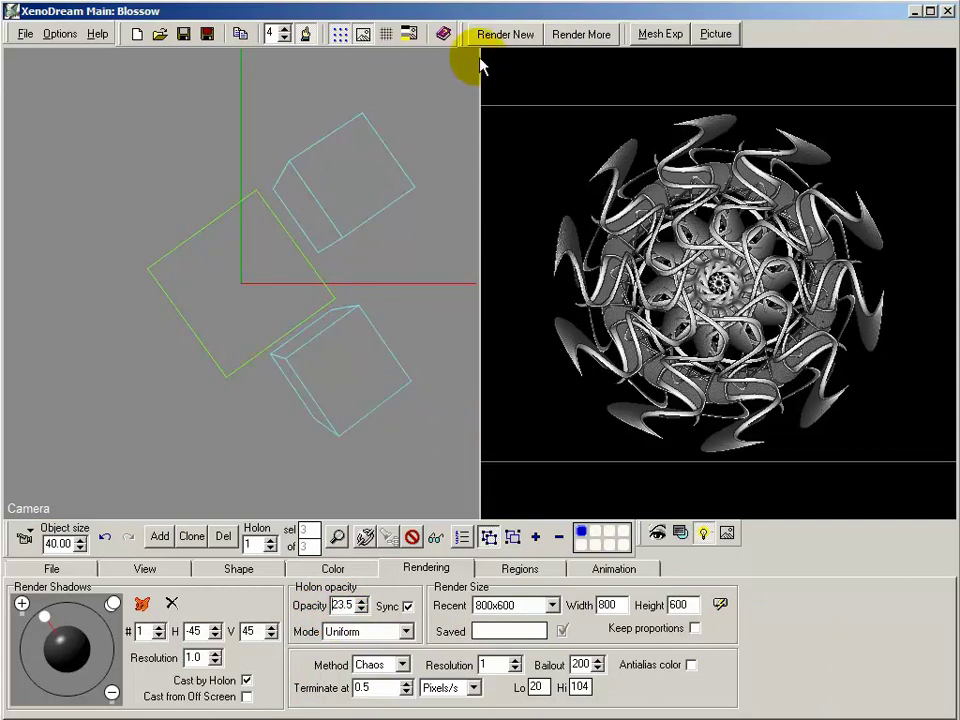
Step: Render the transparent Blossow object as a new picture over the background picture and stop the render
click(502, 40)
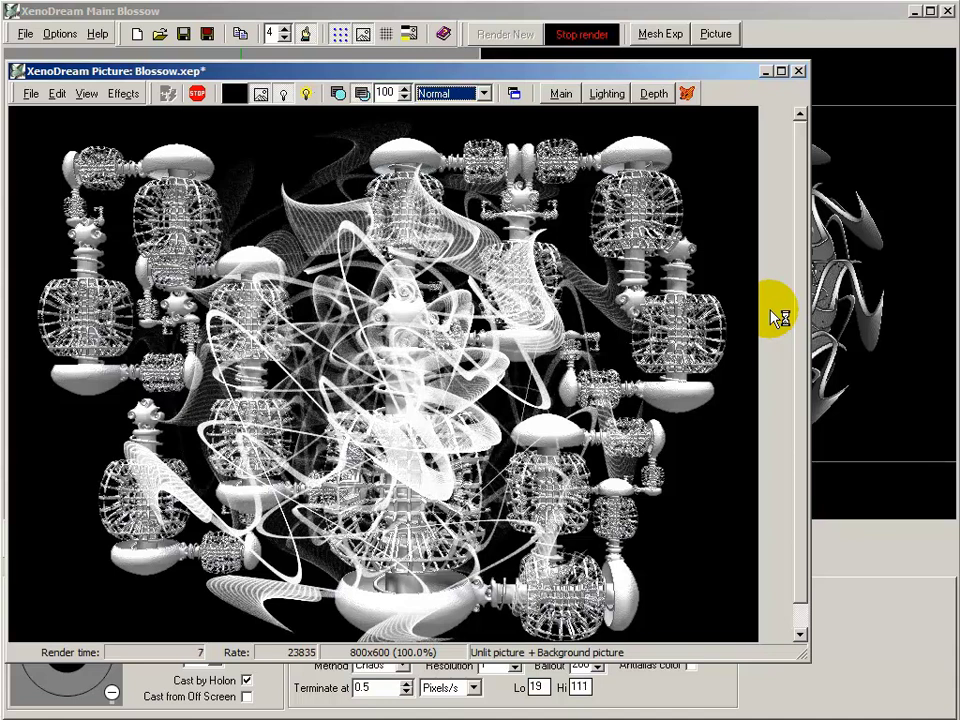
click(197, 96)
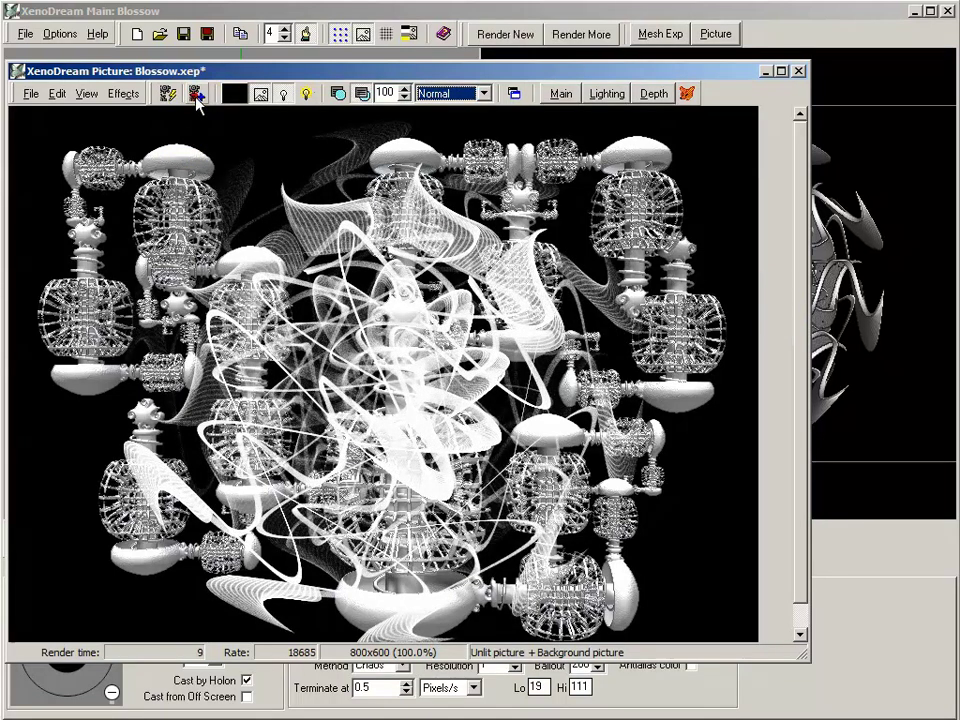
Step: Colour the upper-left light source red (RGB 233, 23, 23) in the lighting settings and apply the lighting to the Blossow picture
click(606, 94)
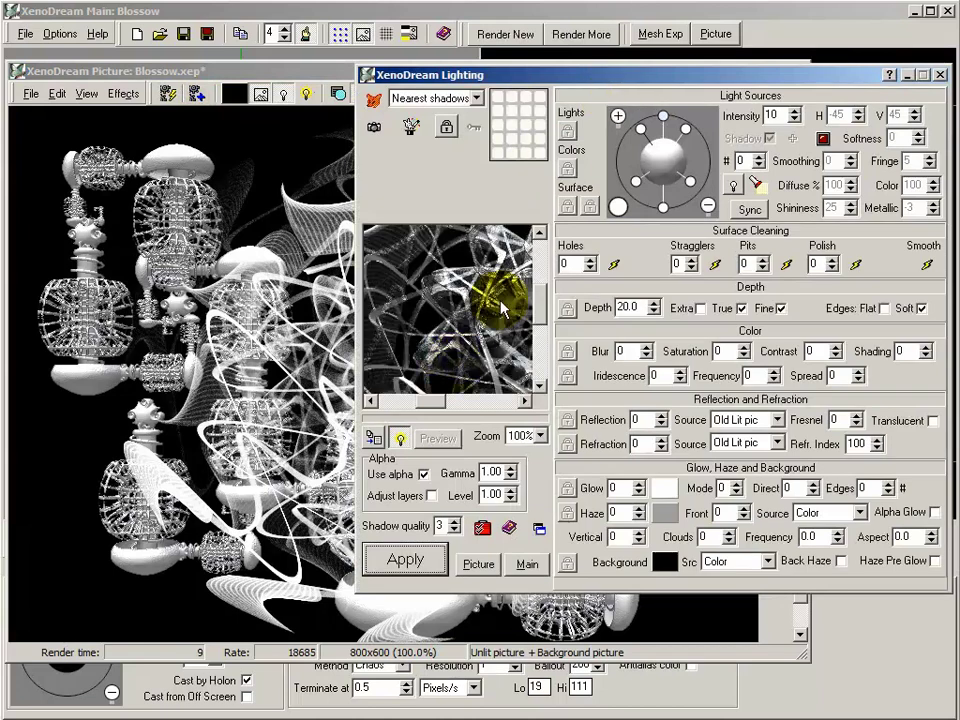
click(642, 136)
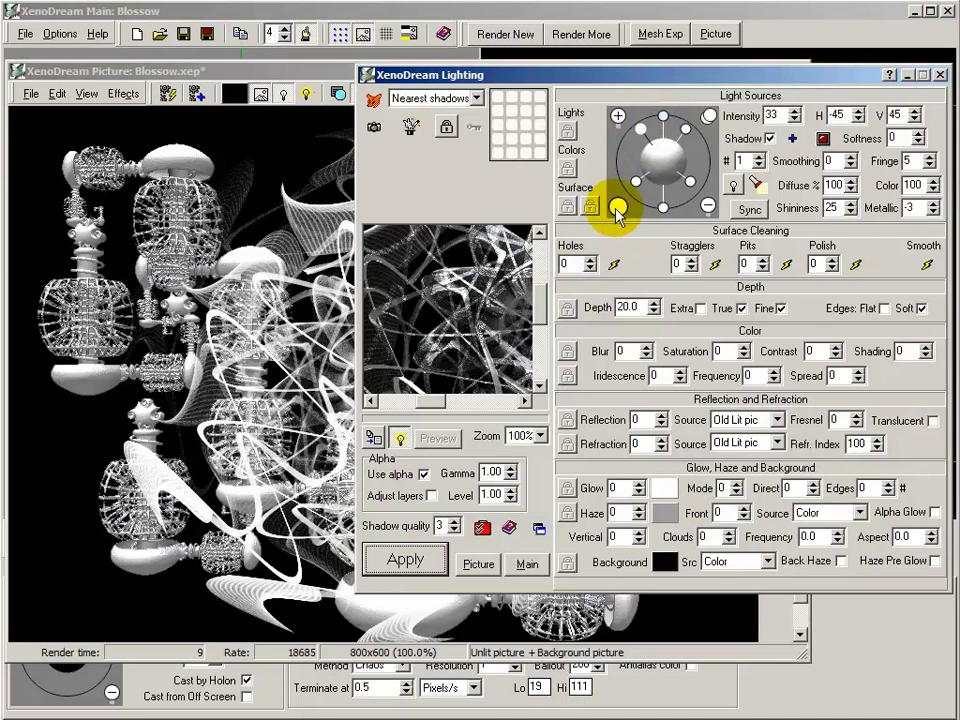
click(617, 208)
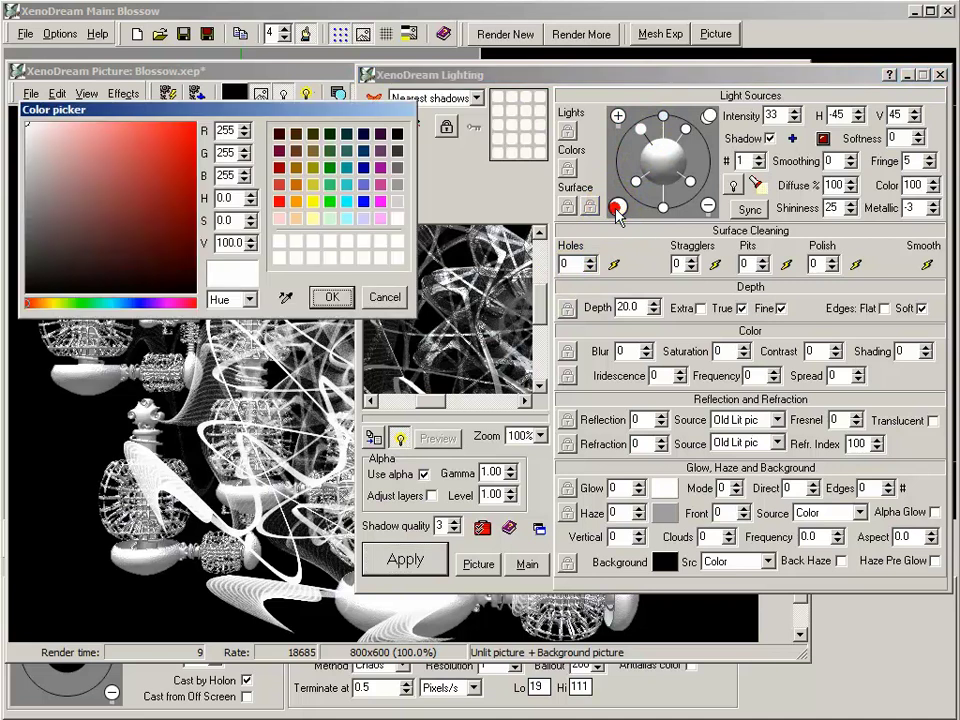
click(179, 137)
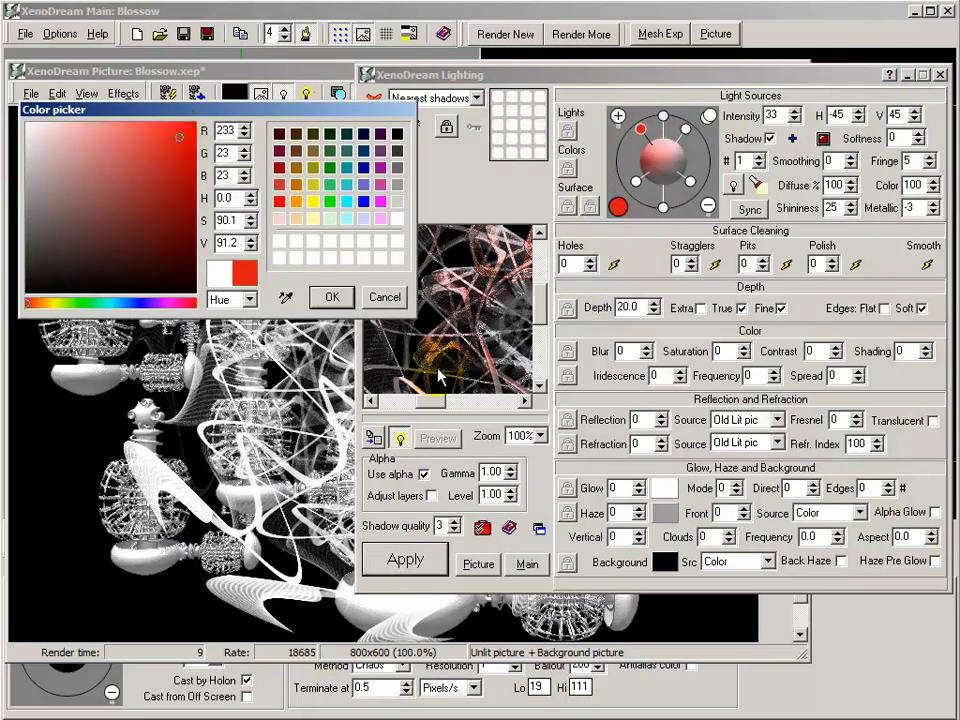
click(343, 300)
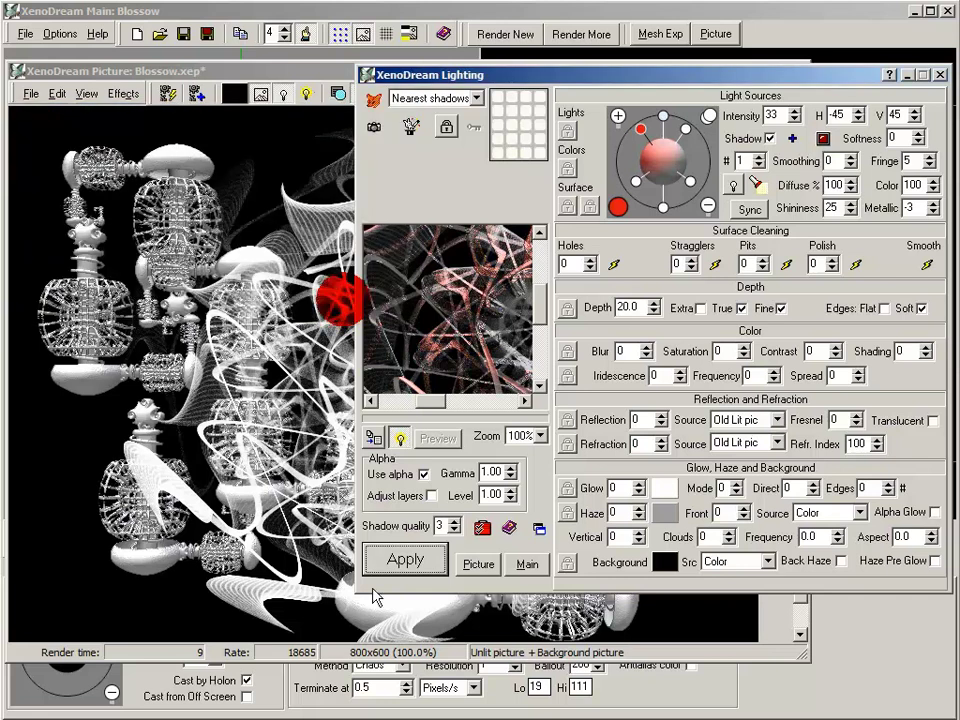
click(407, 561)
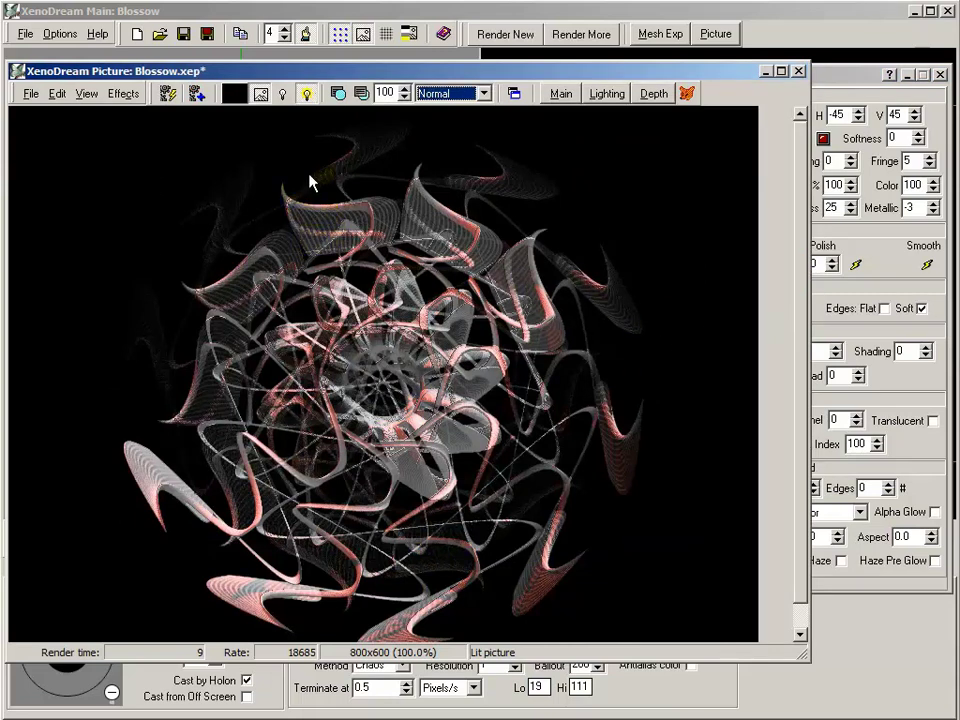
Step: Combine the lit picture with the background picture and compare the result with and without Alphablend, leaving Alphablend on
click(339, 95)
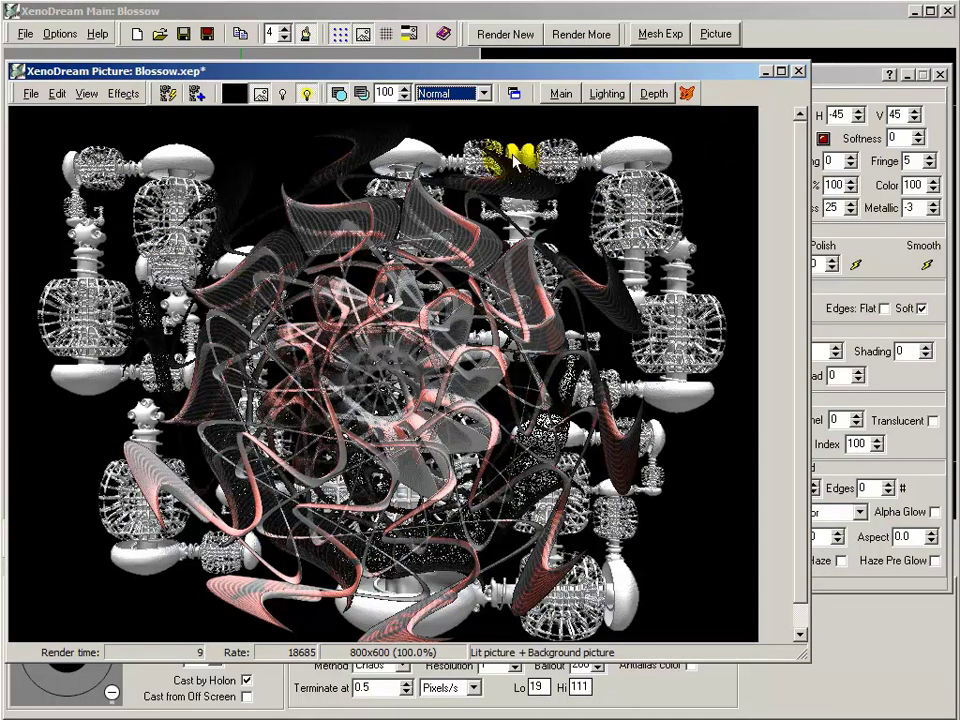
click(337, 94)
click(362, 93)
click(360, 92)
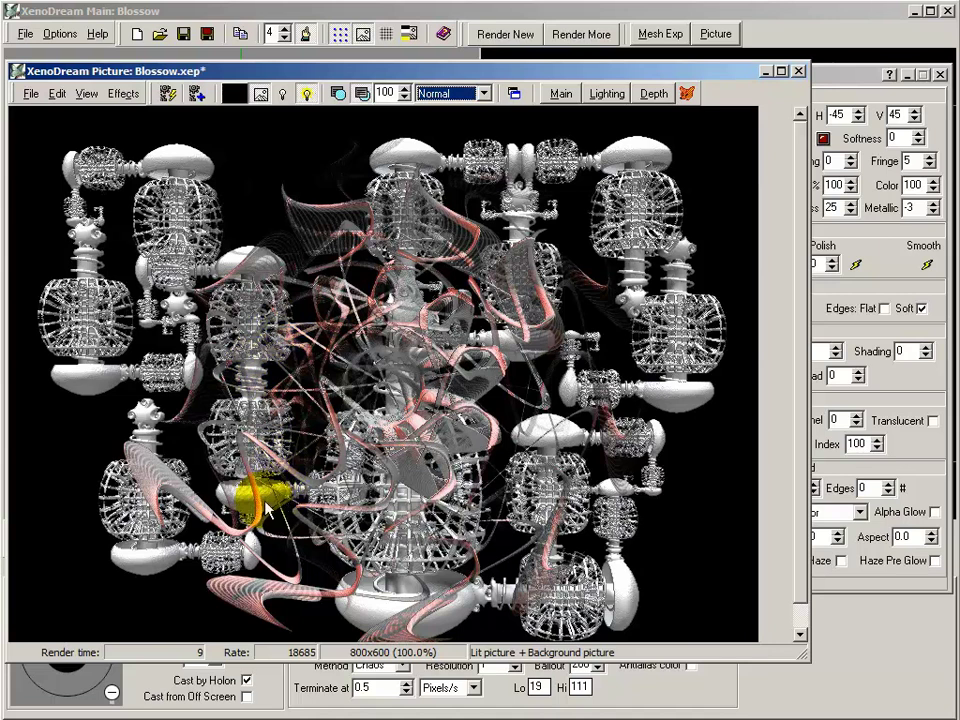
click(362, 93)
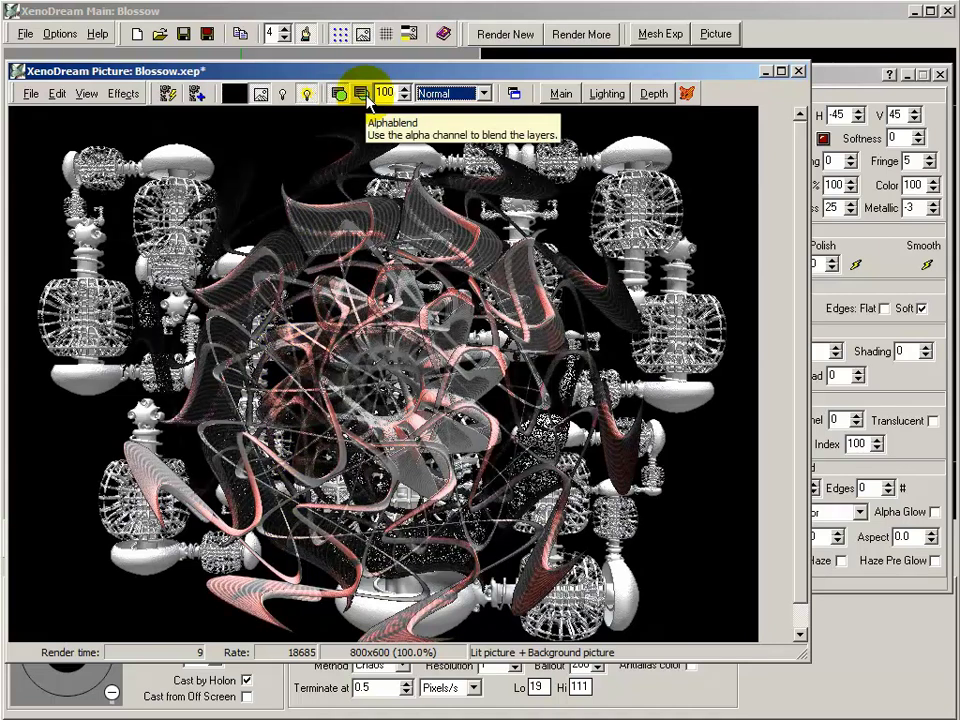
click(362, 93)
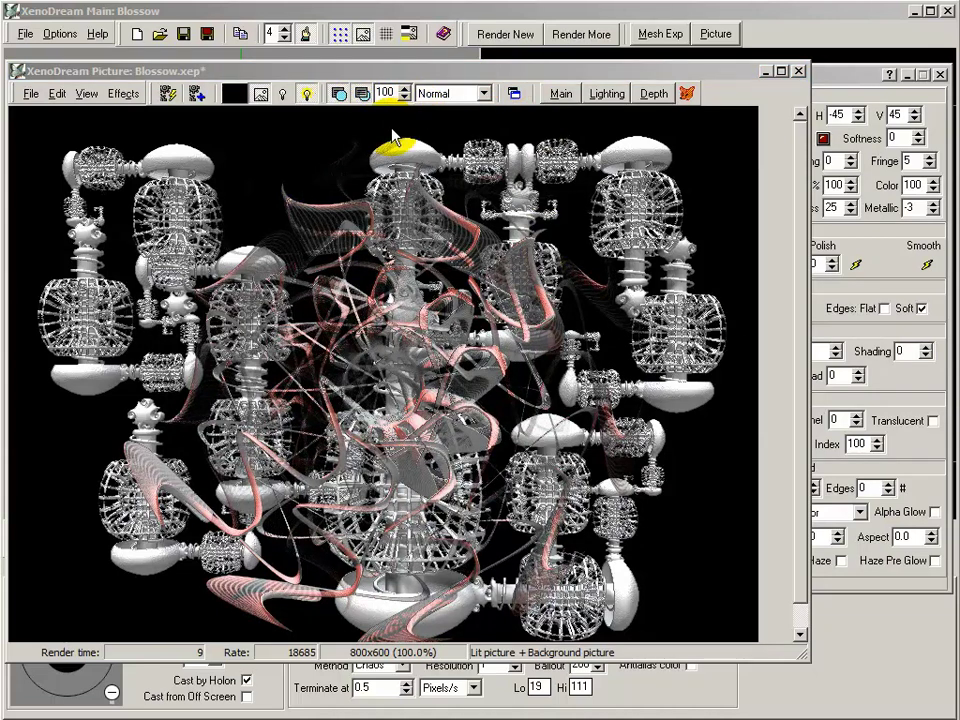
click(360, 97)
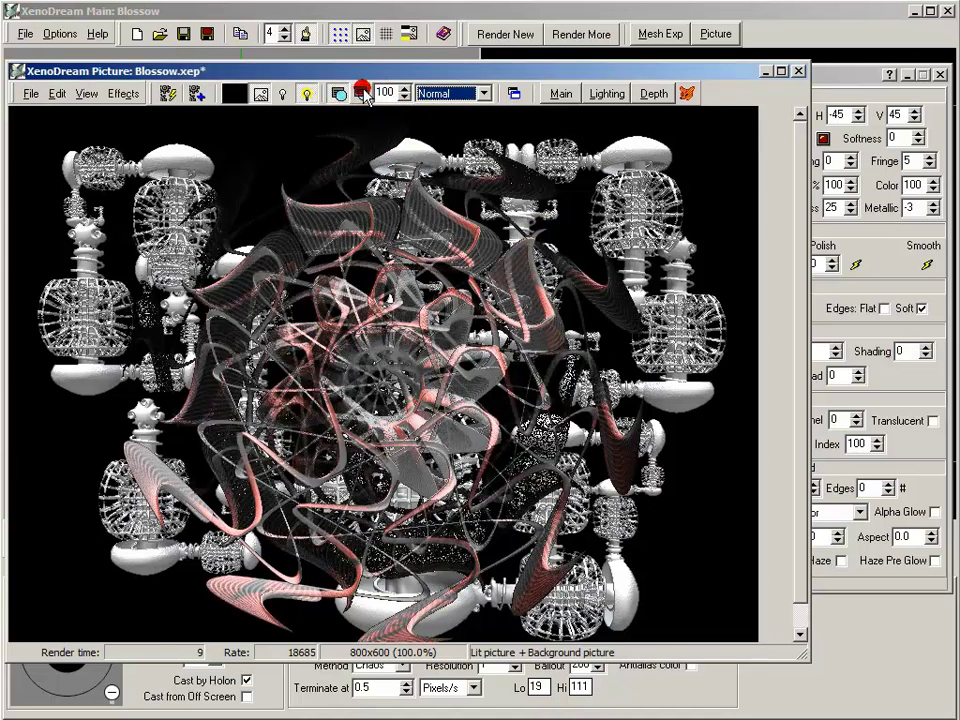
click(364, 97)
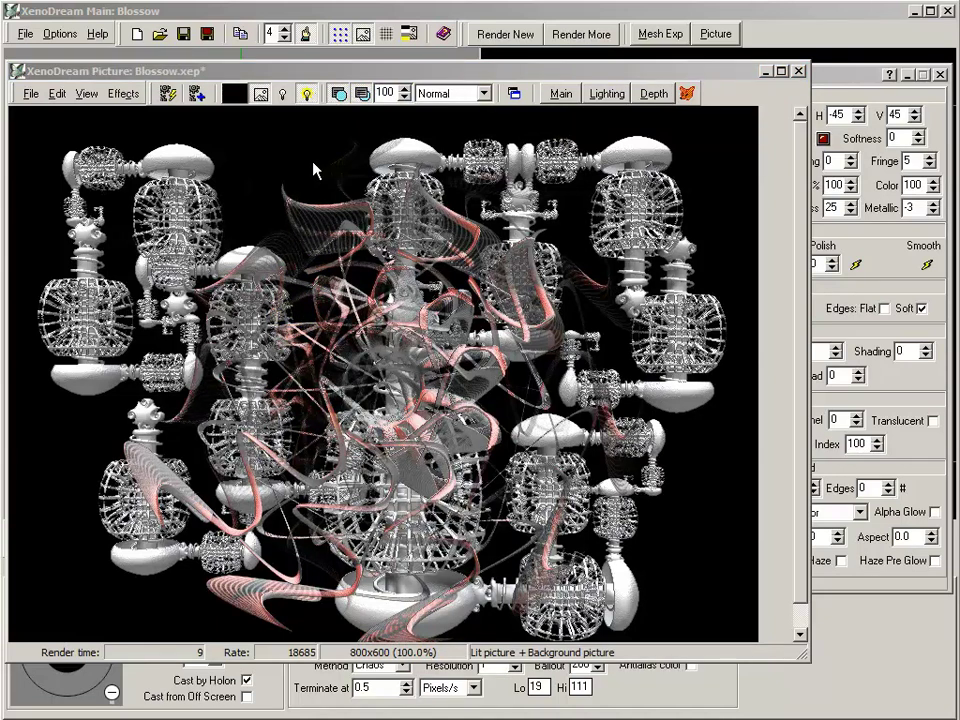
Step: Start saving the combined picture and create a new folder named Pictures inside the Data folder
click(31, 94)
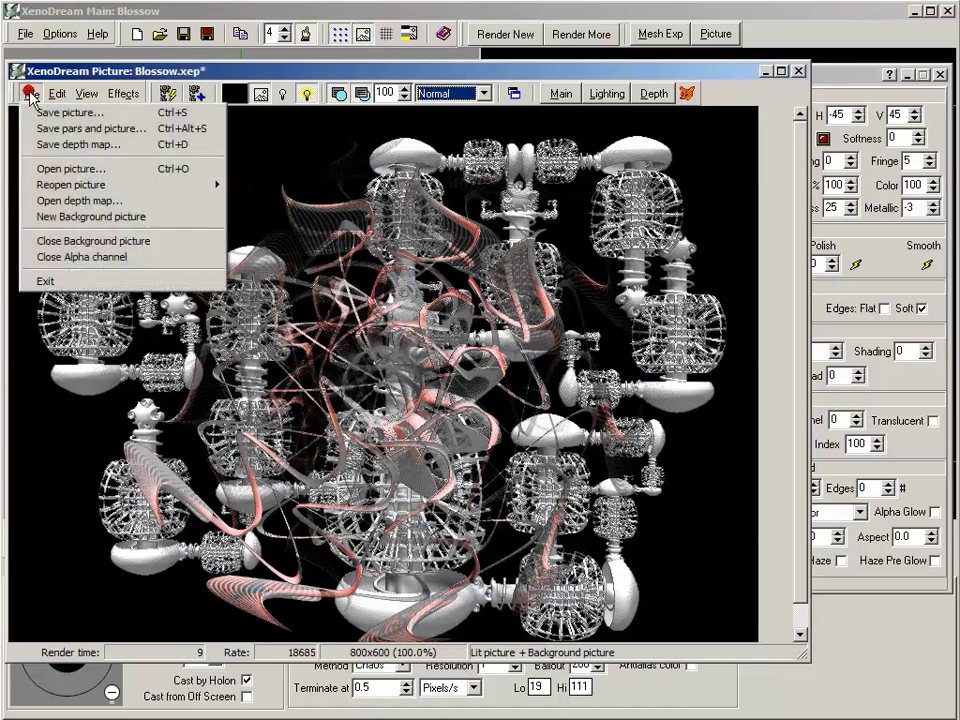
click(125, 115)
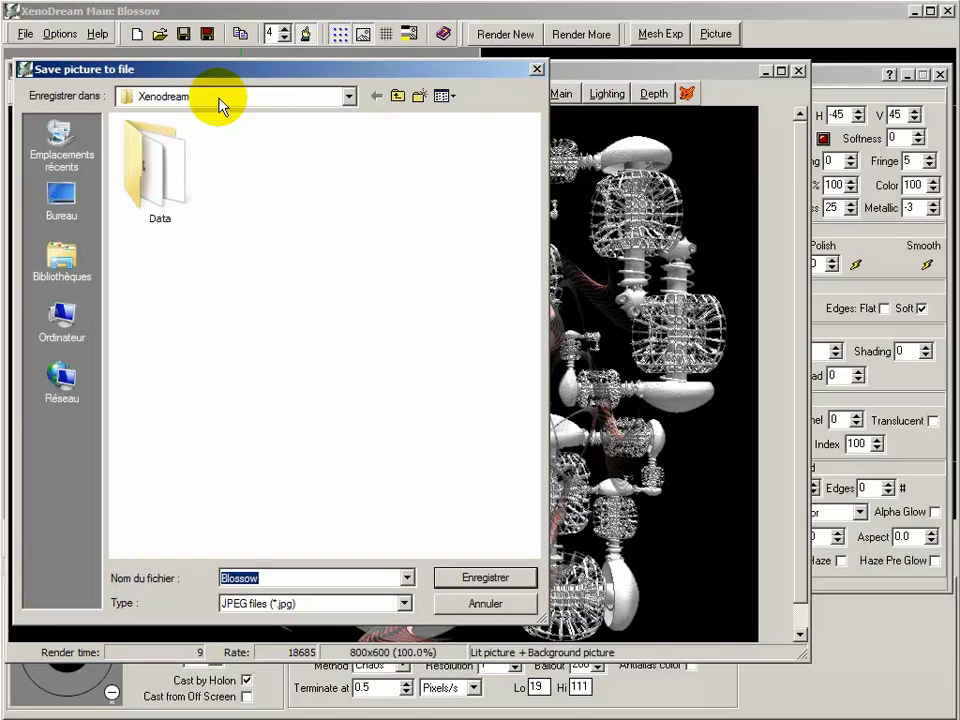
double_click(163, 163)
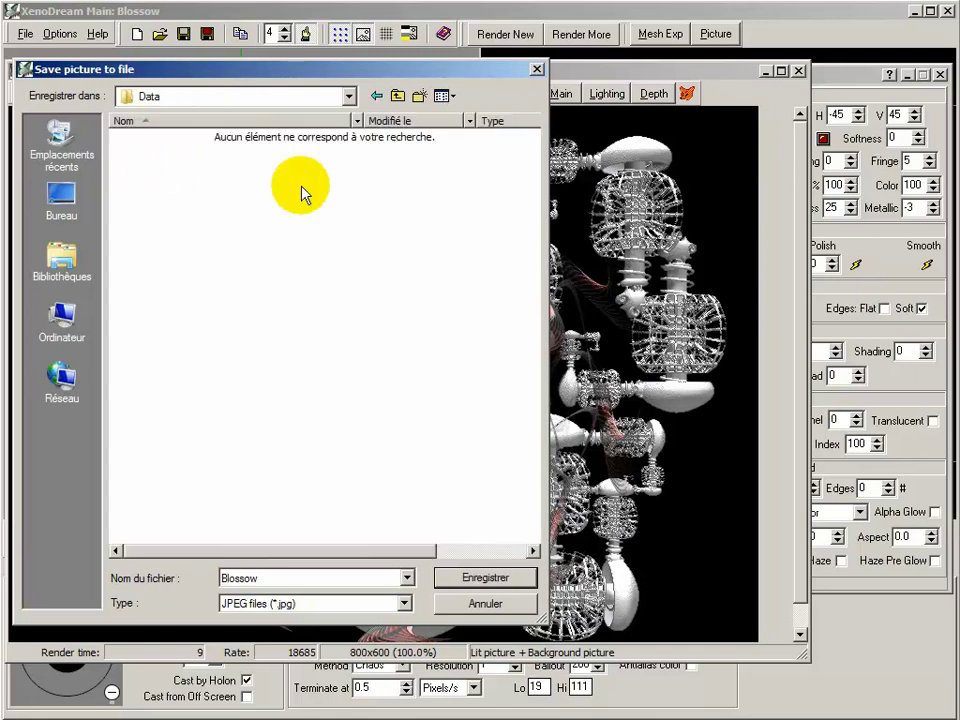
click(418, 98)
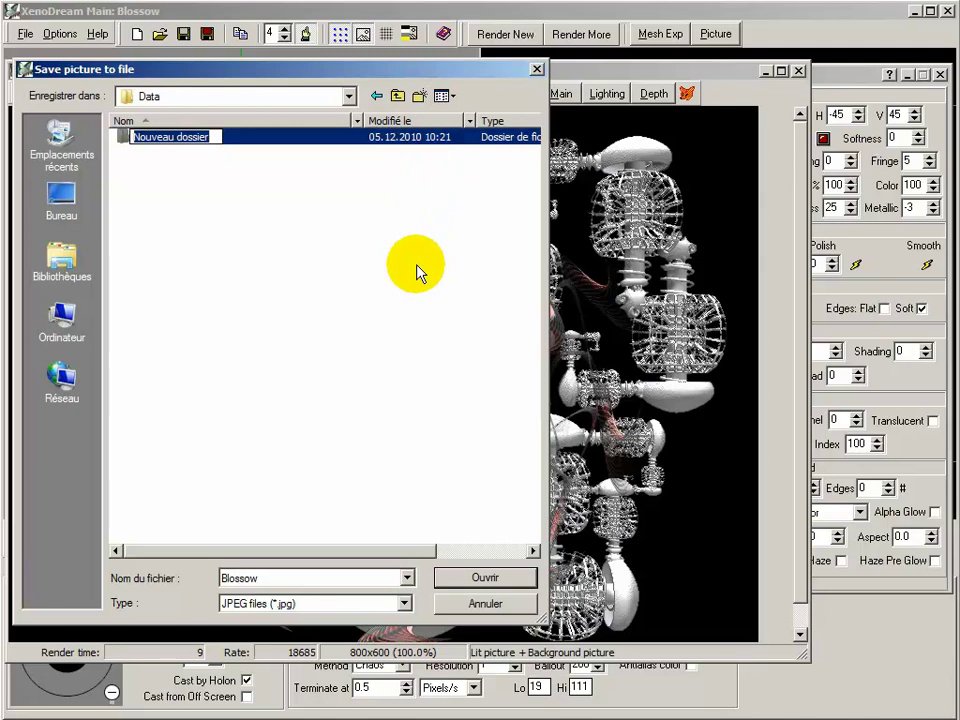
text(Pi)
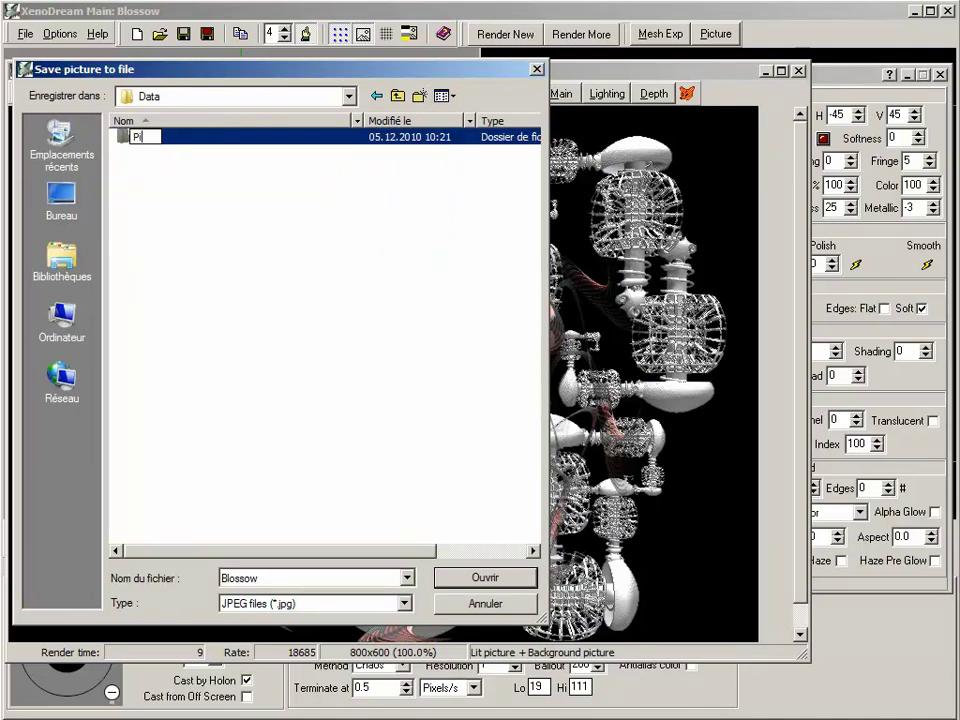
text(ctures)
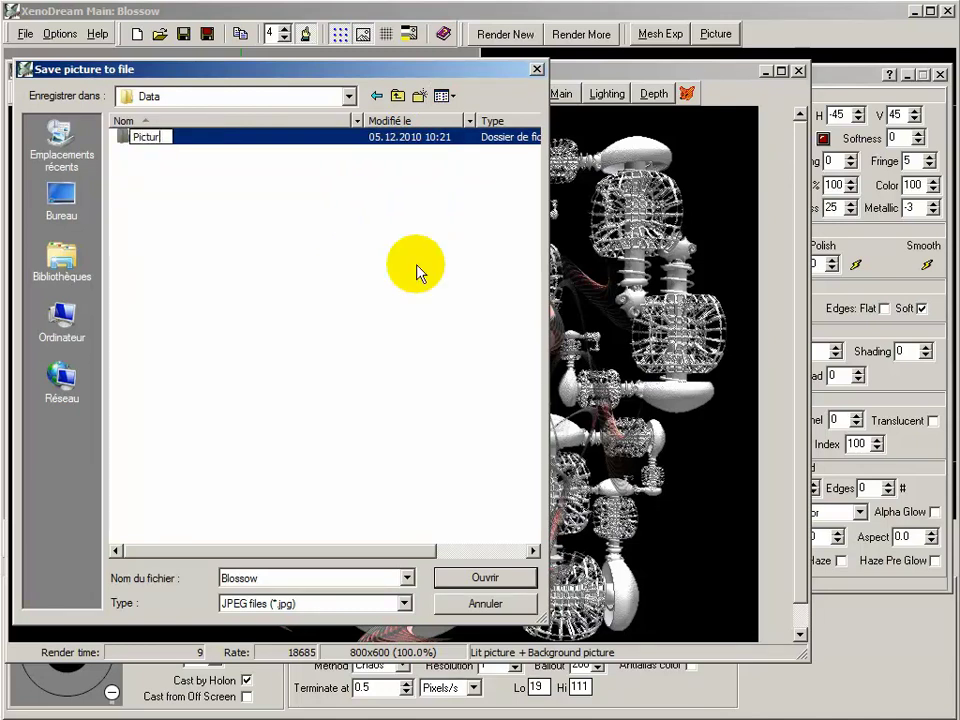
key(Return)
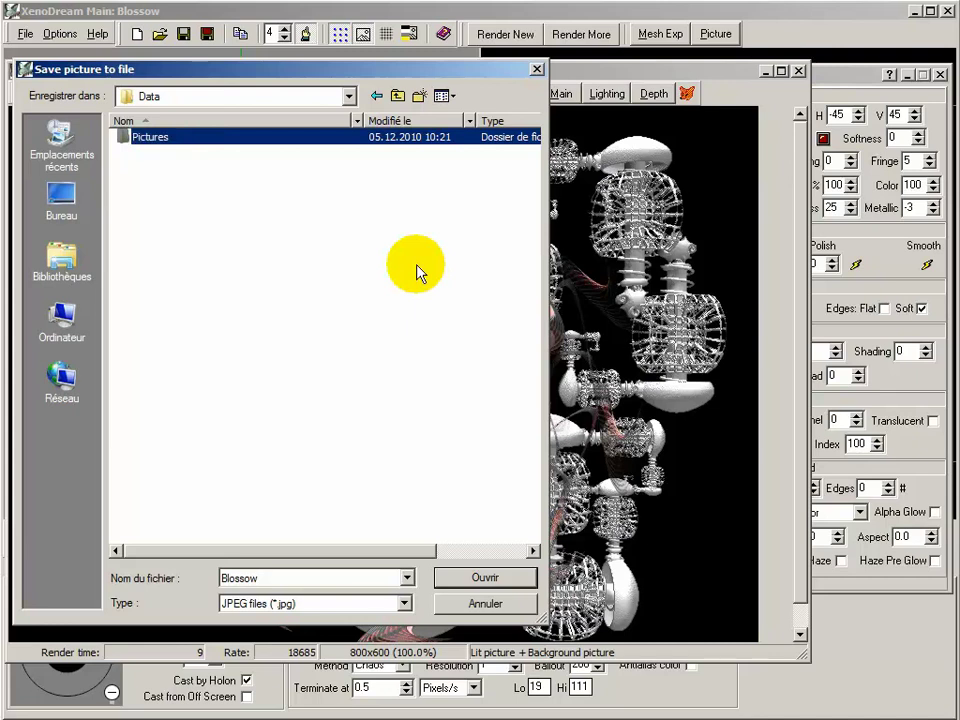
Step: Save the picture as the JPEG file Blossow in the Pictures folder with quality 75 and no subsampling, without saving the parameter file
double_click(124, 139)
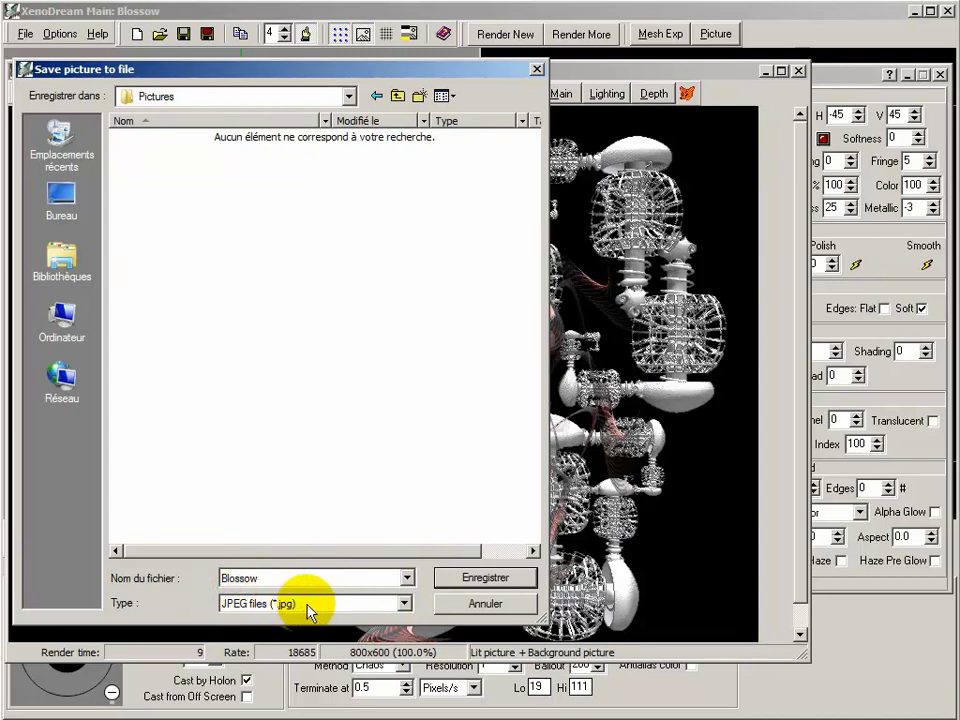
click(480, 577)
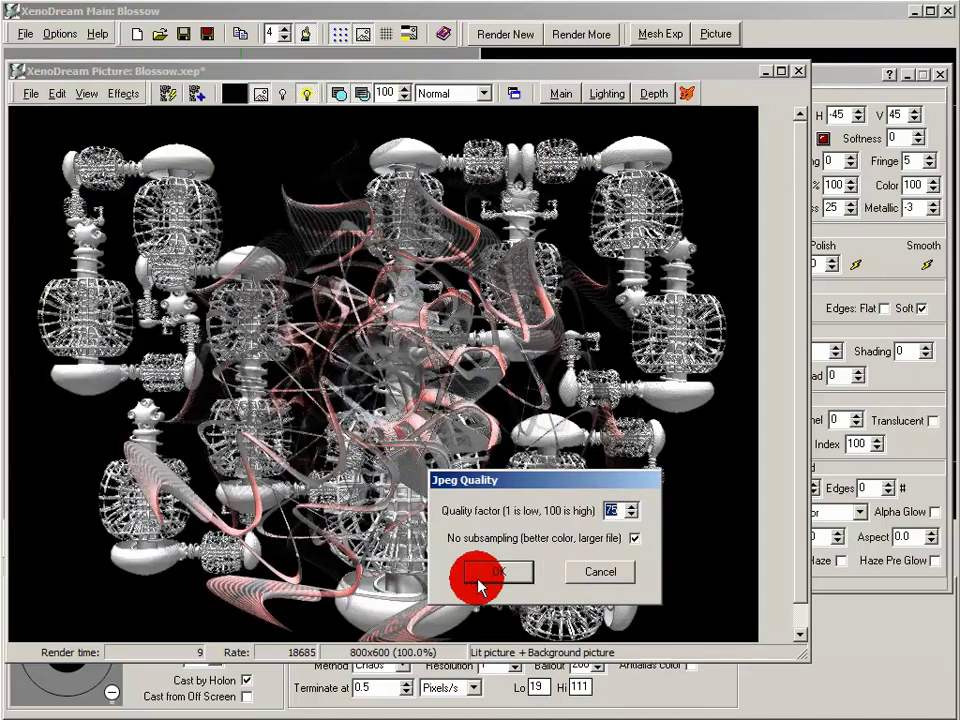
drag(455, 487, 441, 298)
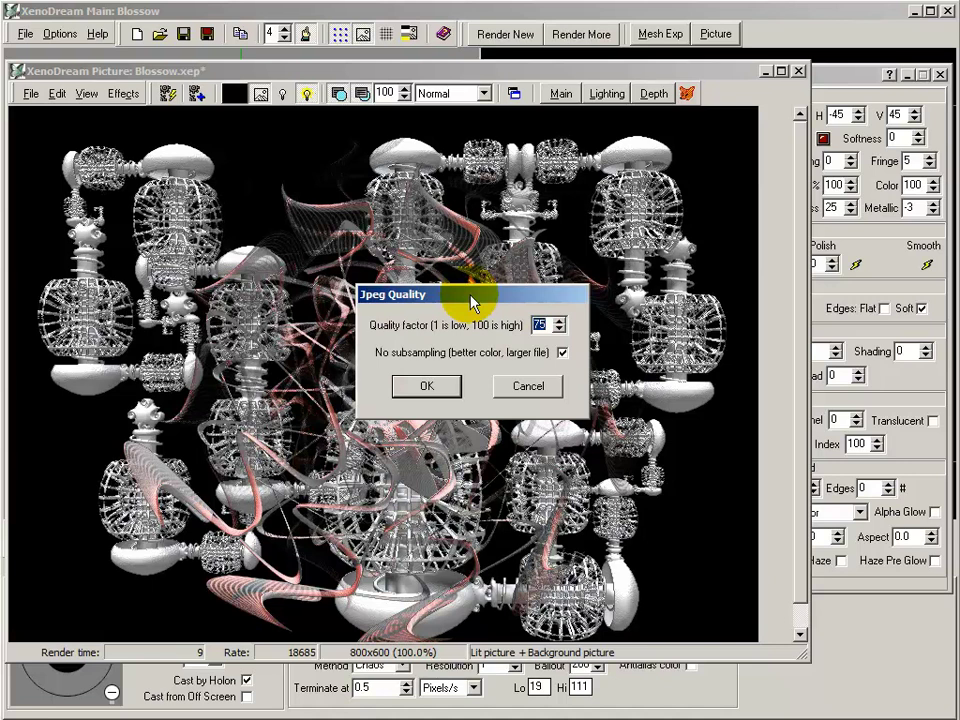
click(412, 386)
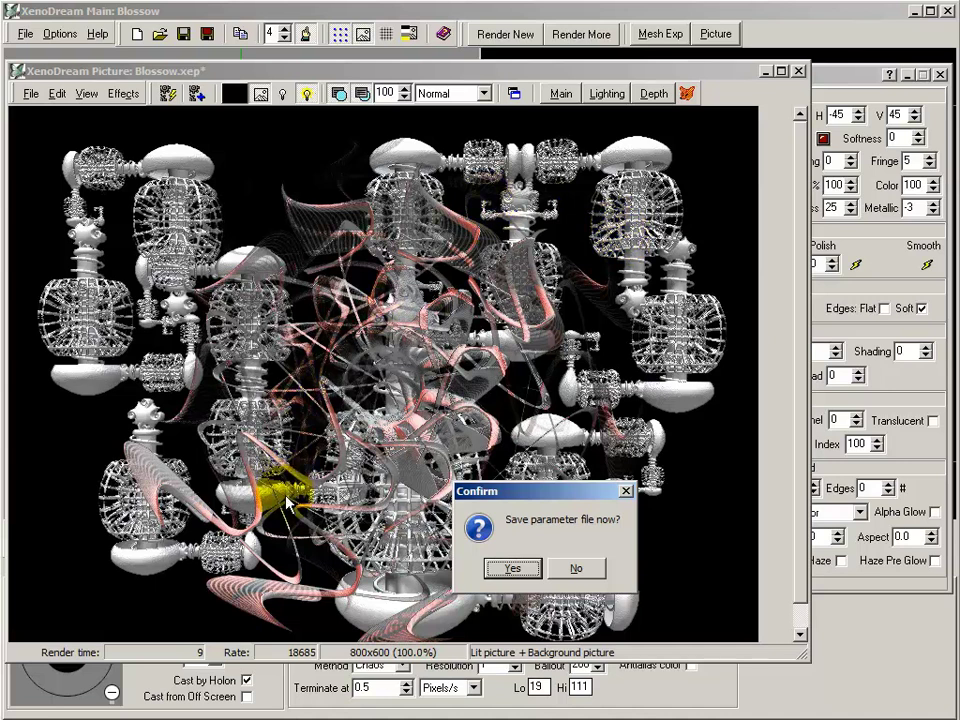
click(578, 568)
click(366, 281)
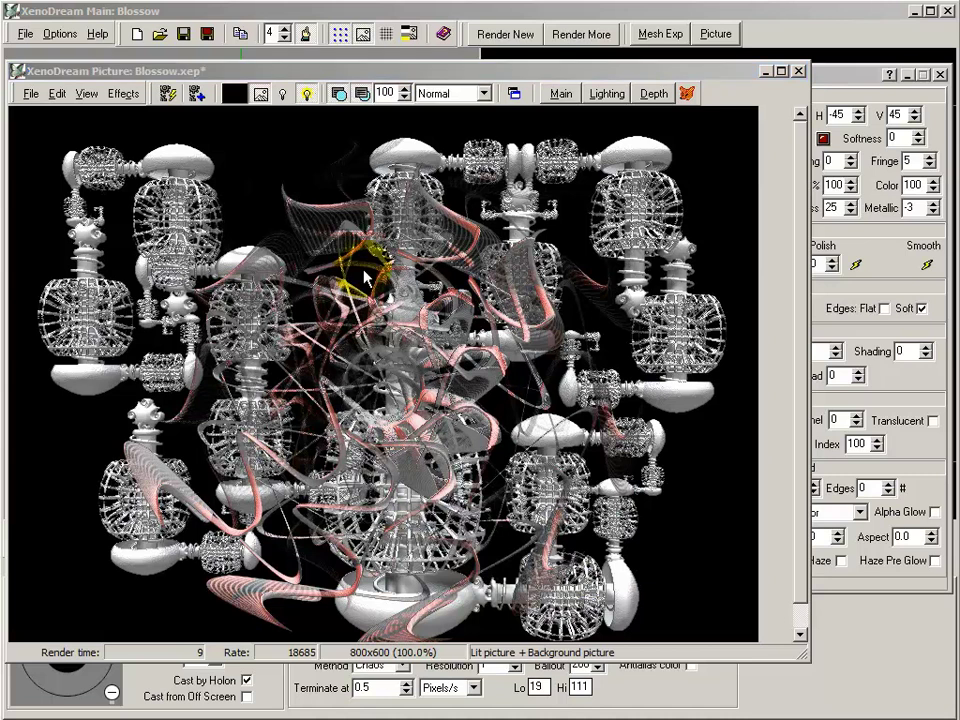
Step: Save the picture again in the Pictures folder as a Bitmap (*.bmp) file named Blossow
click(33, 95)
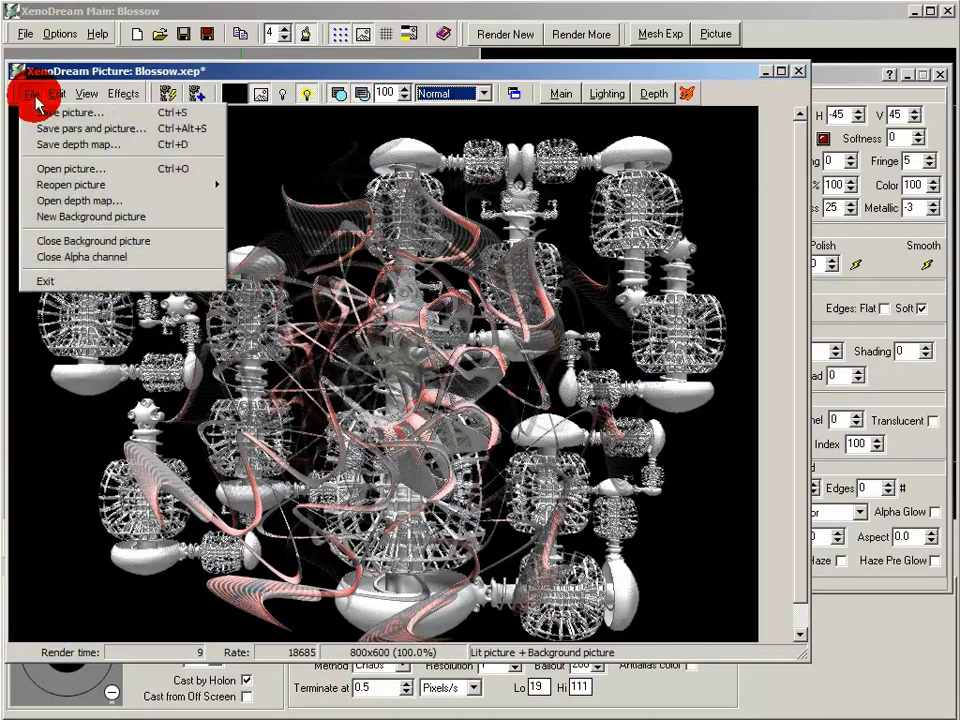
click(58, 112)
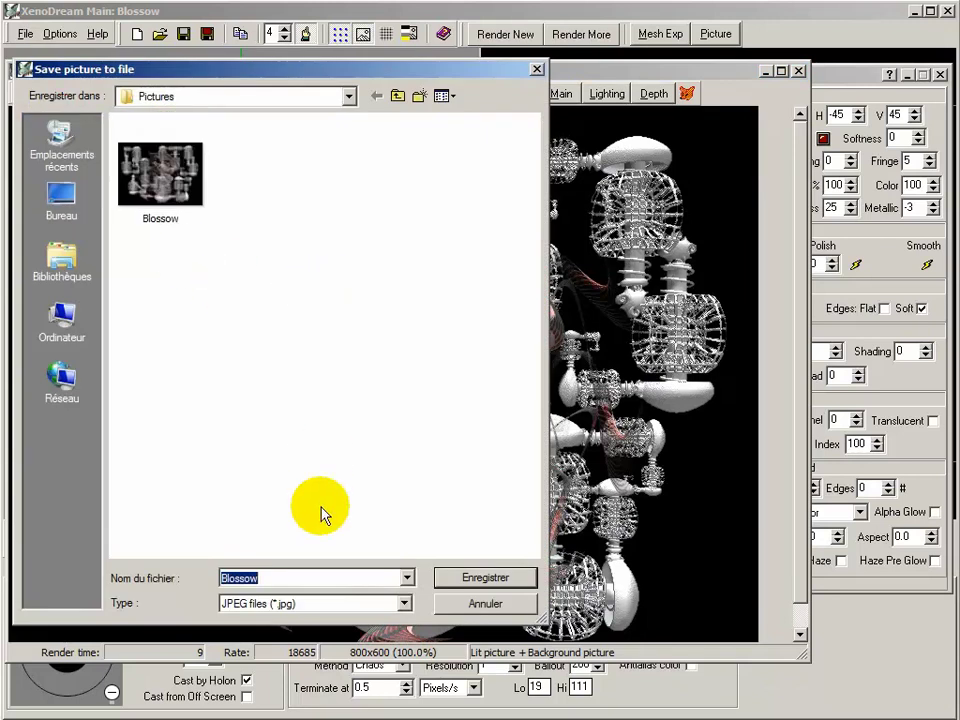
click(406, 603)
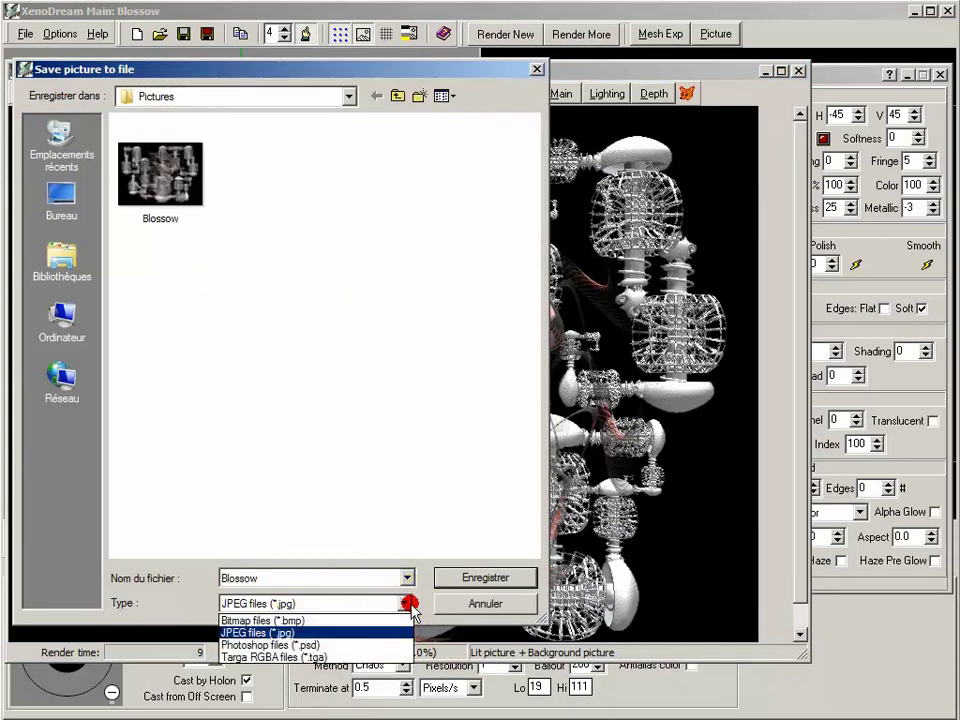
click(296, 621)
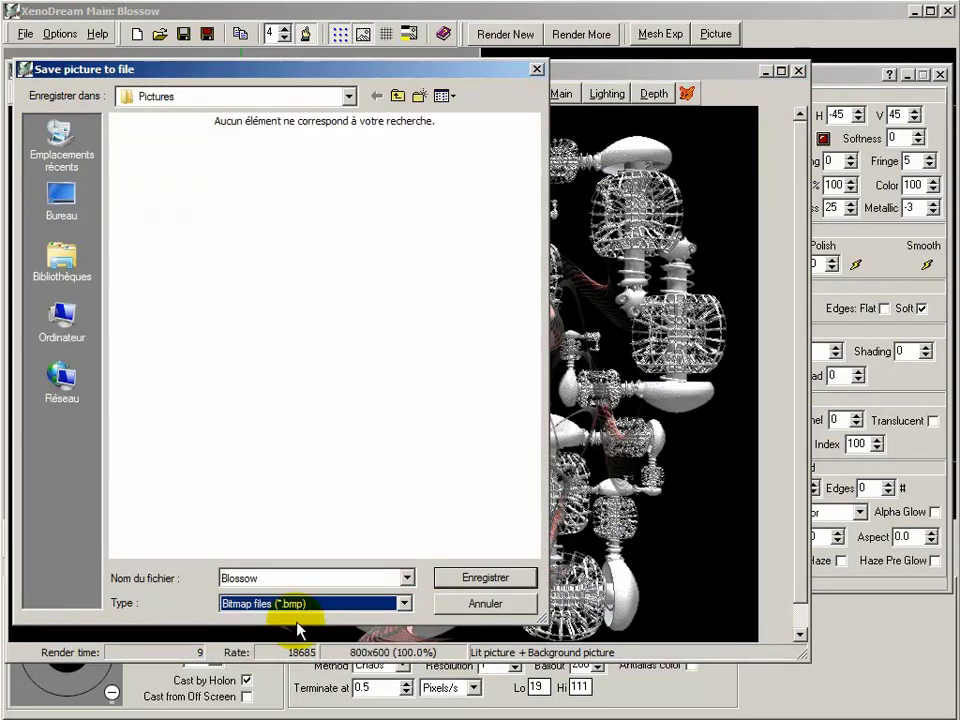
key(Return)
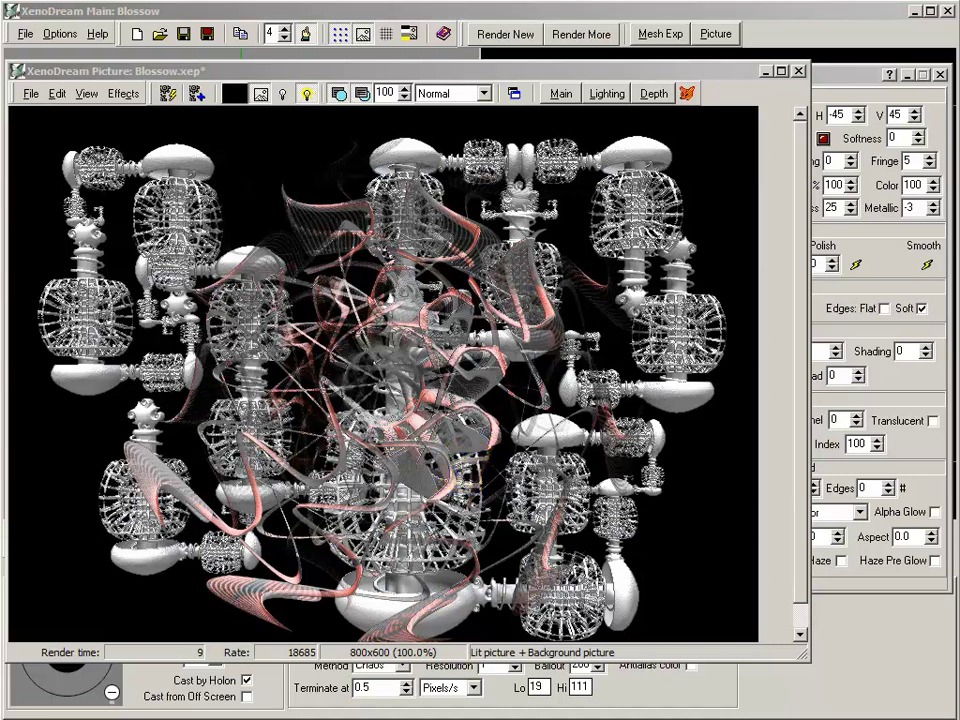
Step: Save the picture as a Photoshop (*.psd) file named Blossow in the Pictures folder, without saving the parameter file
click(33, 92)
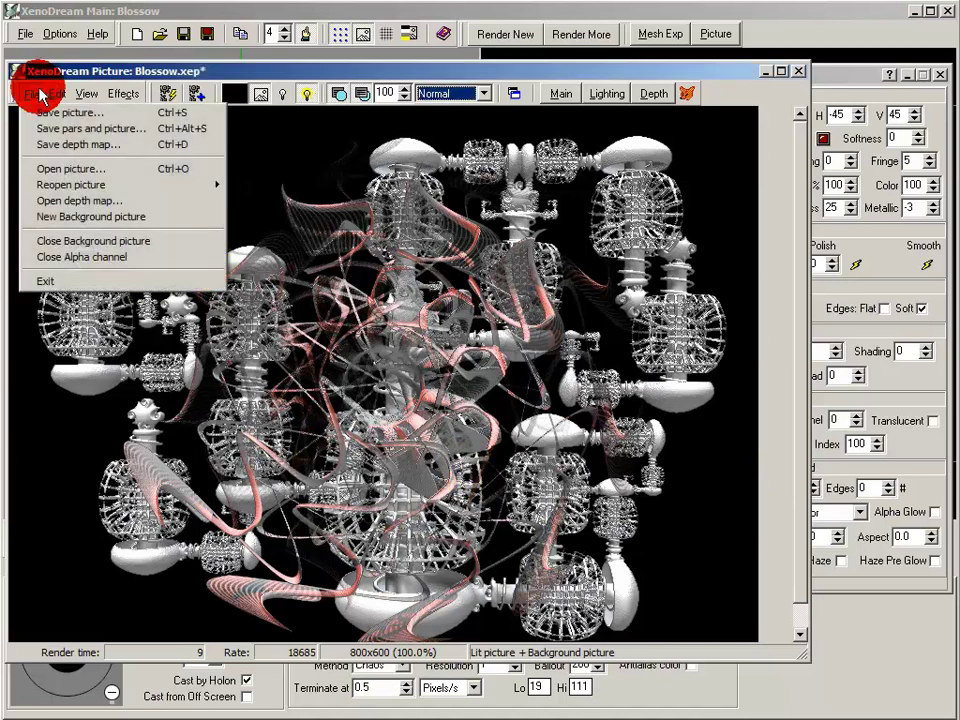
click(70, 114)
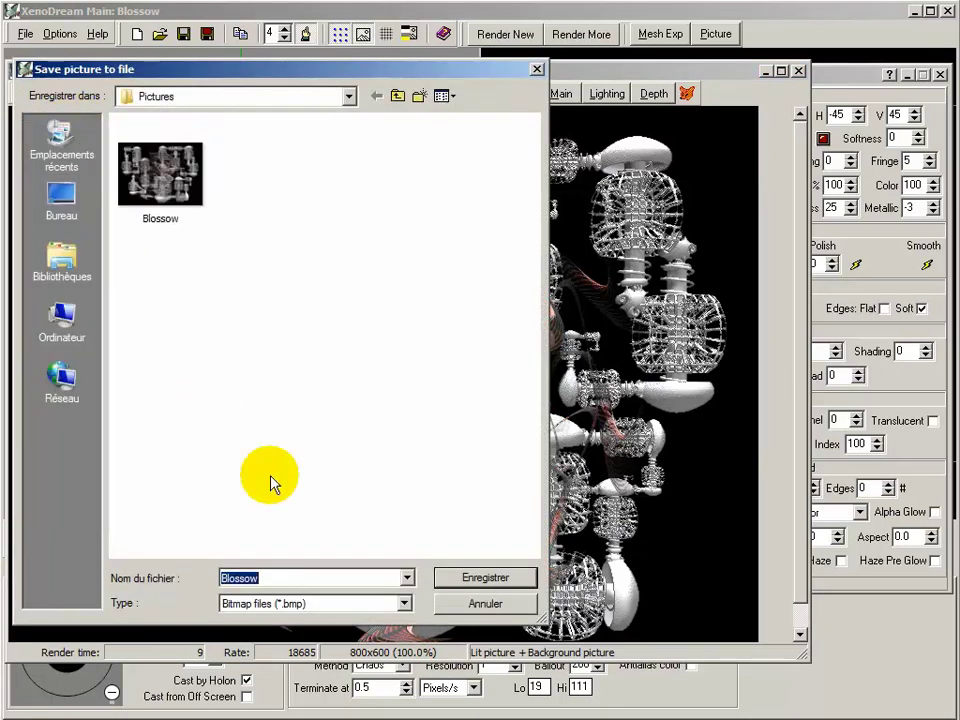
click(404, 604)
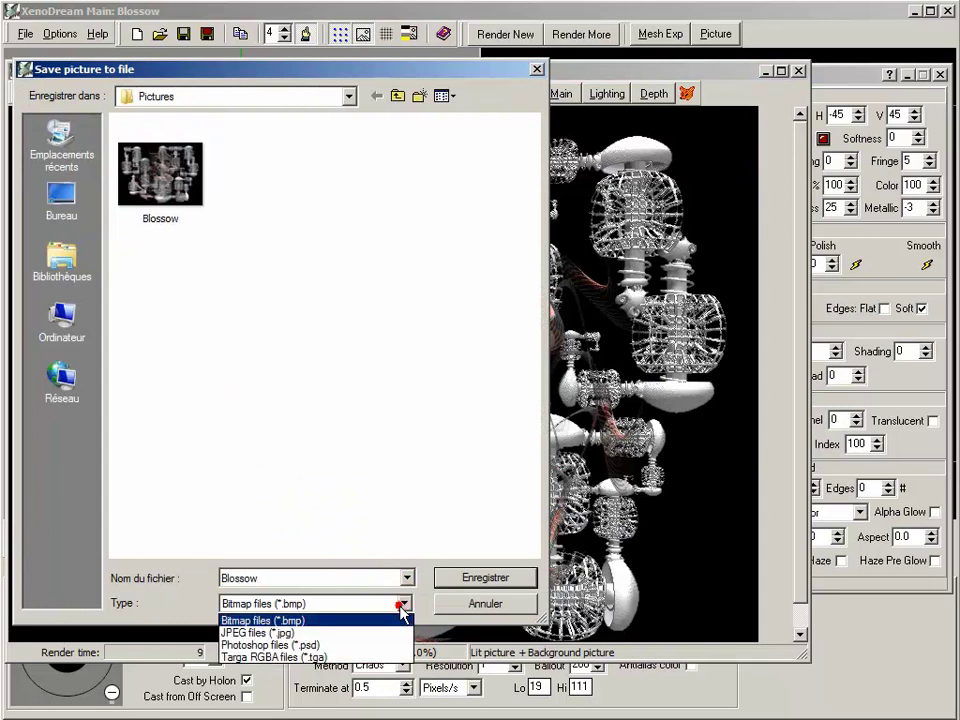
click(258, 643)
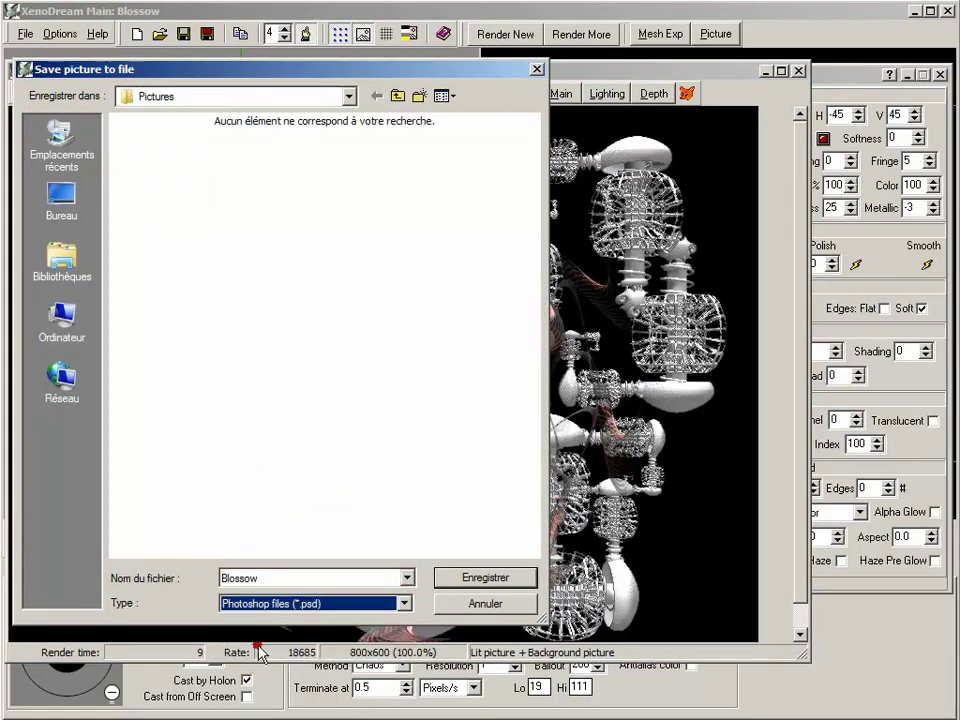
click(476, 578)
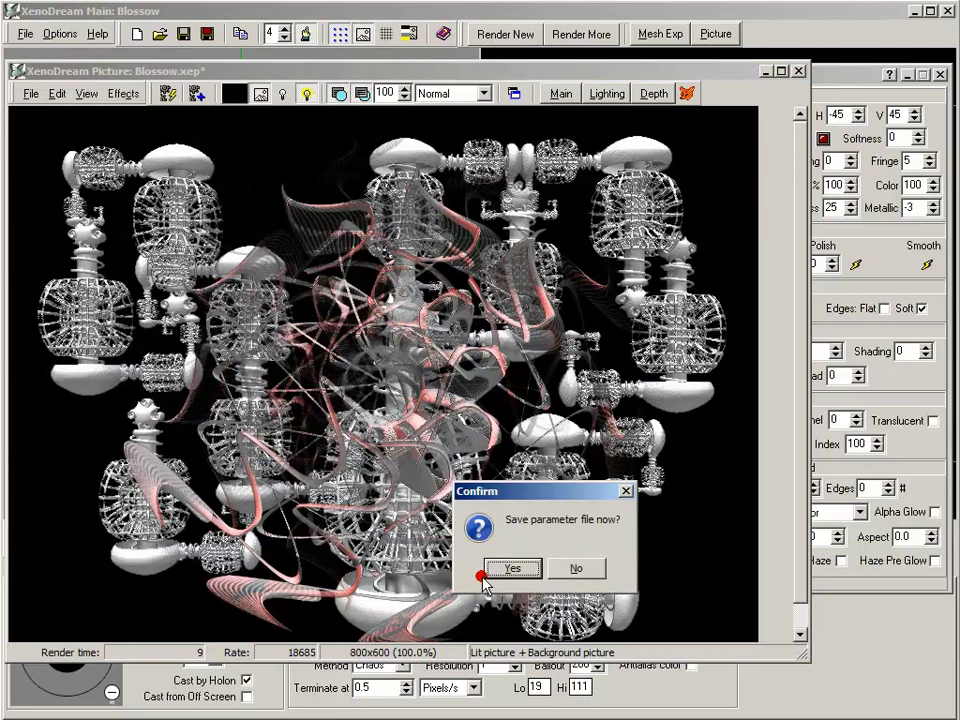
click(577, 570)
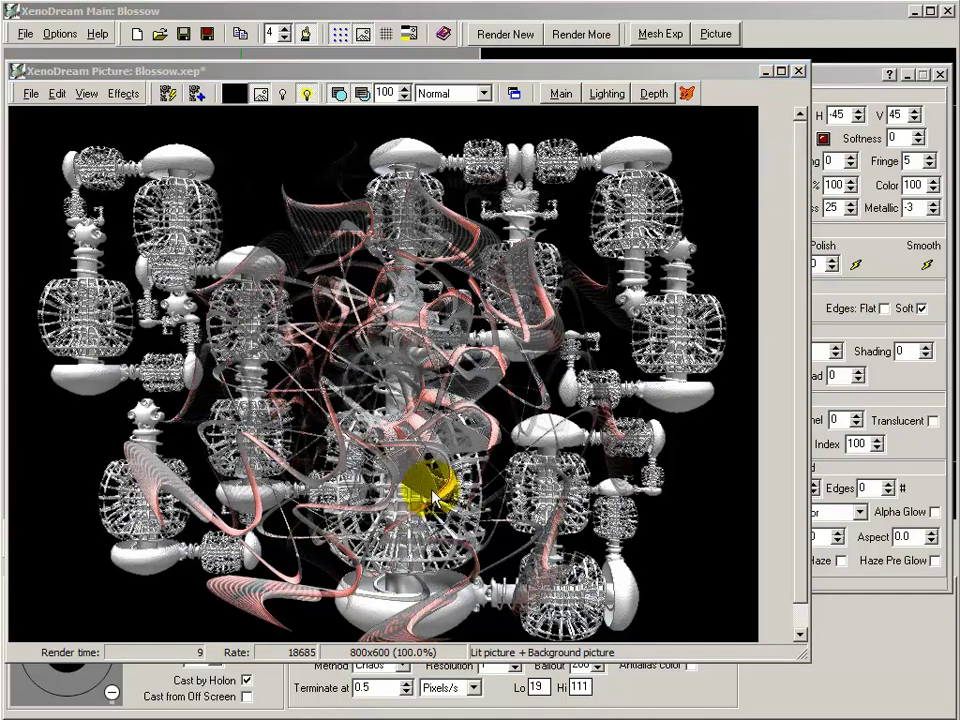
Step: Save the picture as a Targa RGBA (*.tga) file named Blossow in the Pictures folder, without saving the parameter file
click(31, 95)
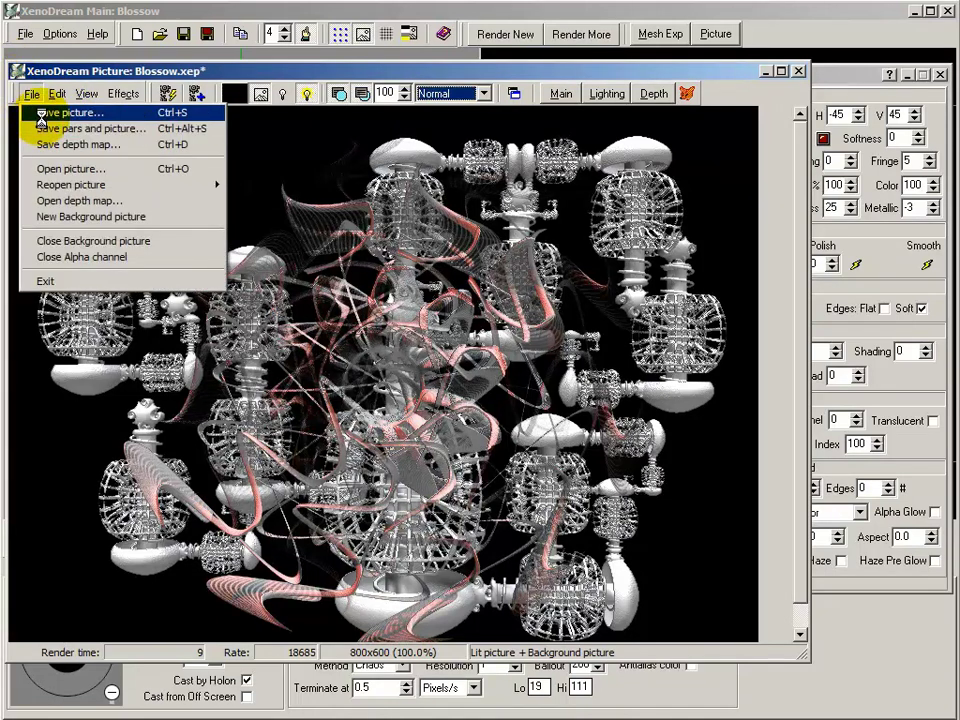
click(40, 112)
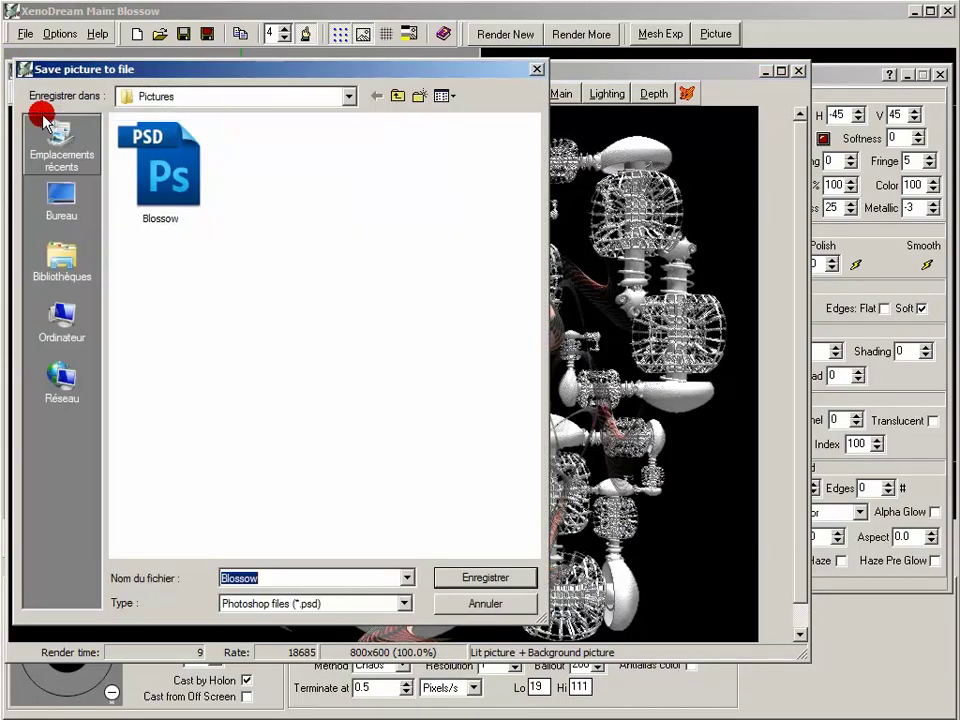
click(402, 603)
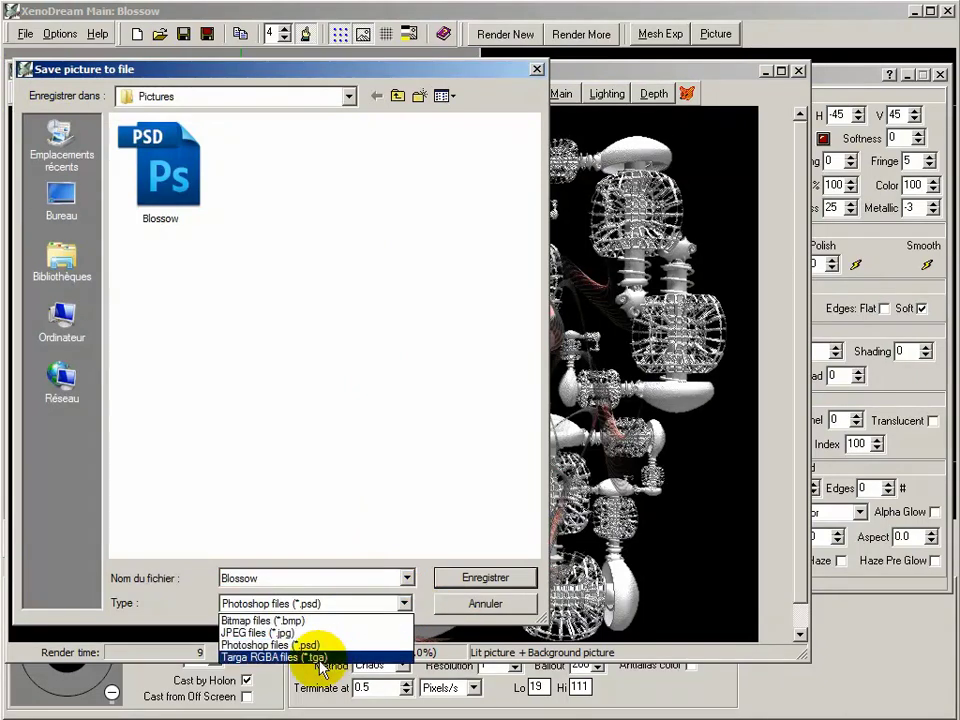
click(338, 657)
click(486, 580)
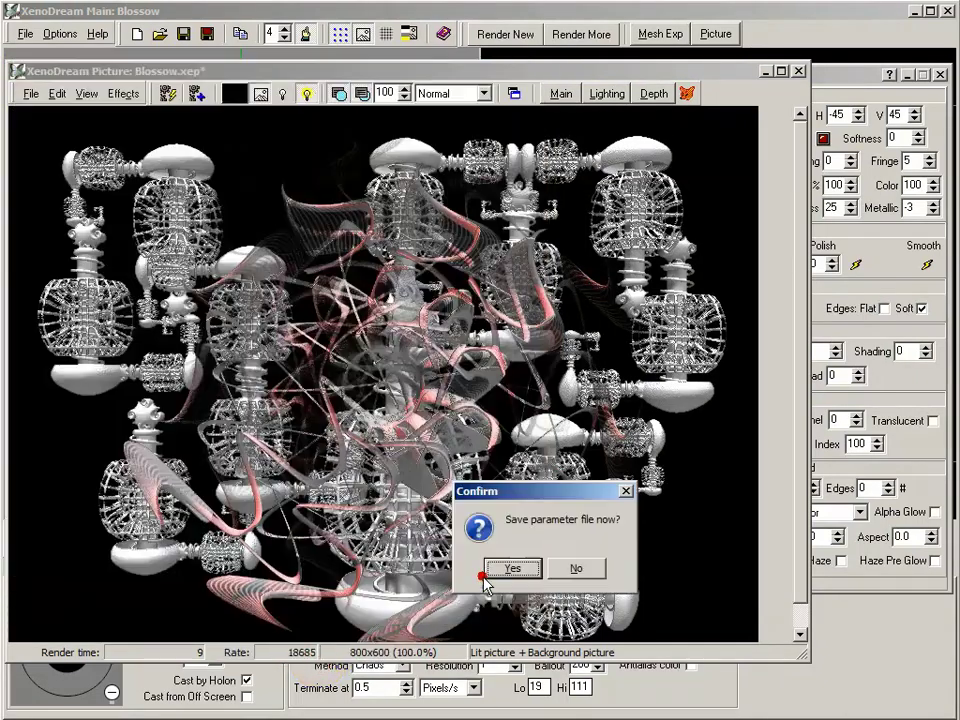
click(573, 569)
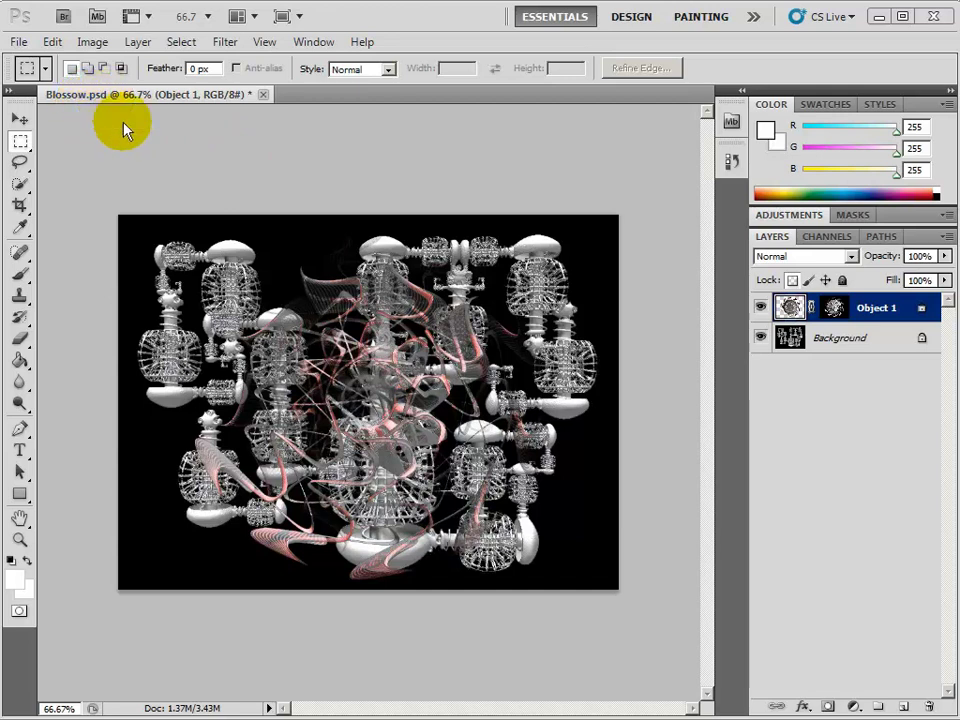
Step: In Photoshop, inspect the layers of Blossow.psd by hiding and restoring Background, then Object 1
click(762, 338)
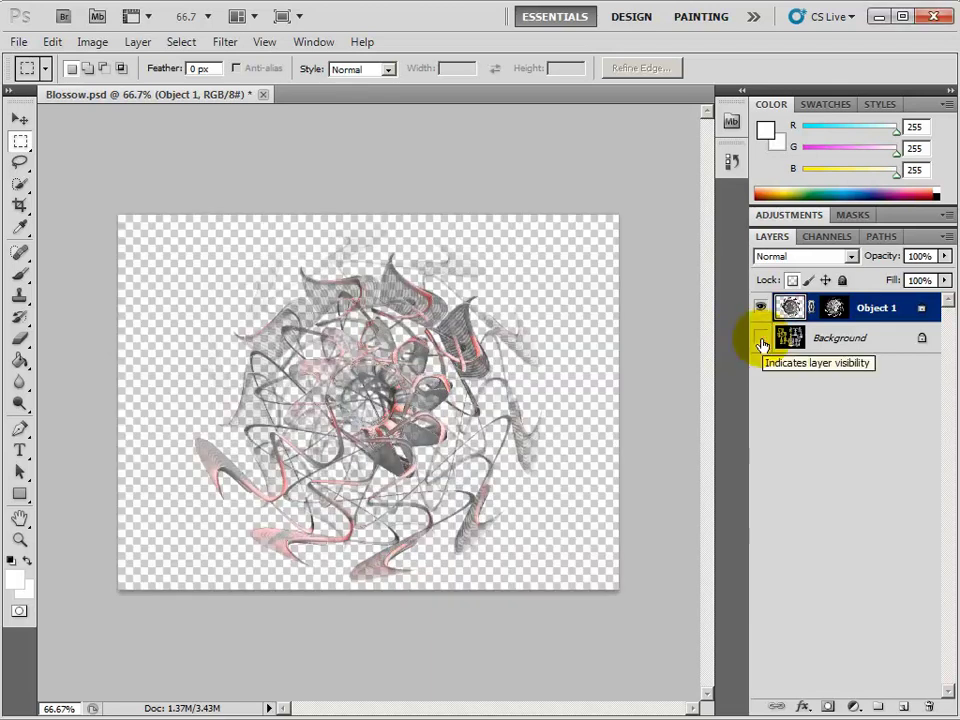
click(762, 340)
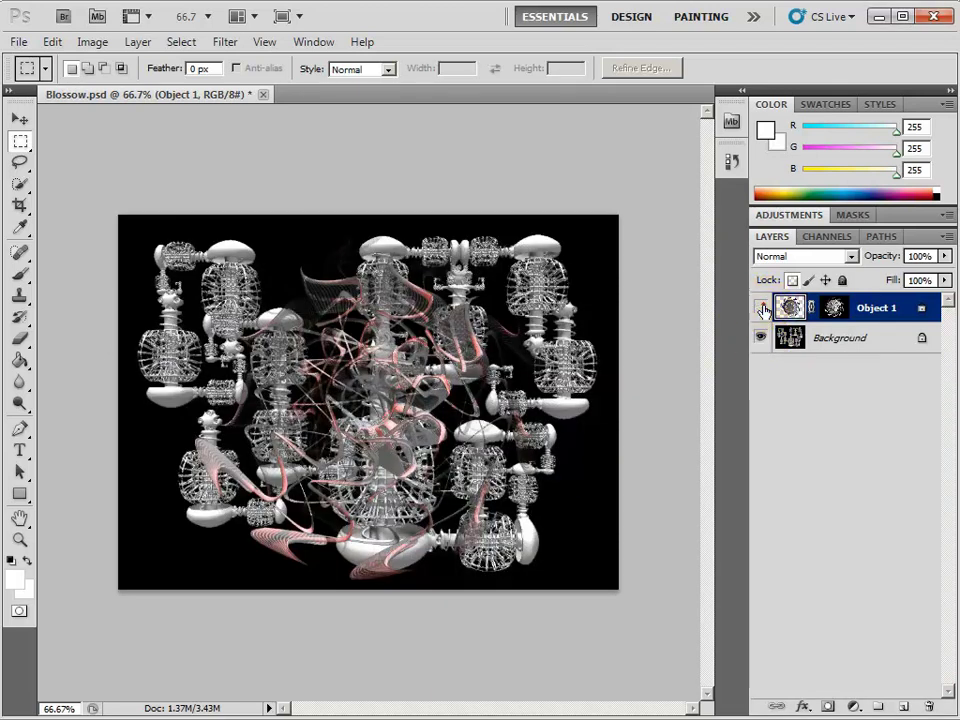
click(762, 309)
click(762, 309)
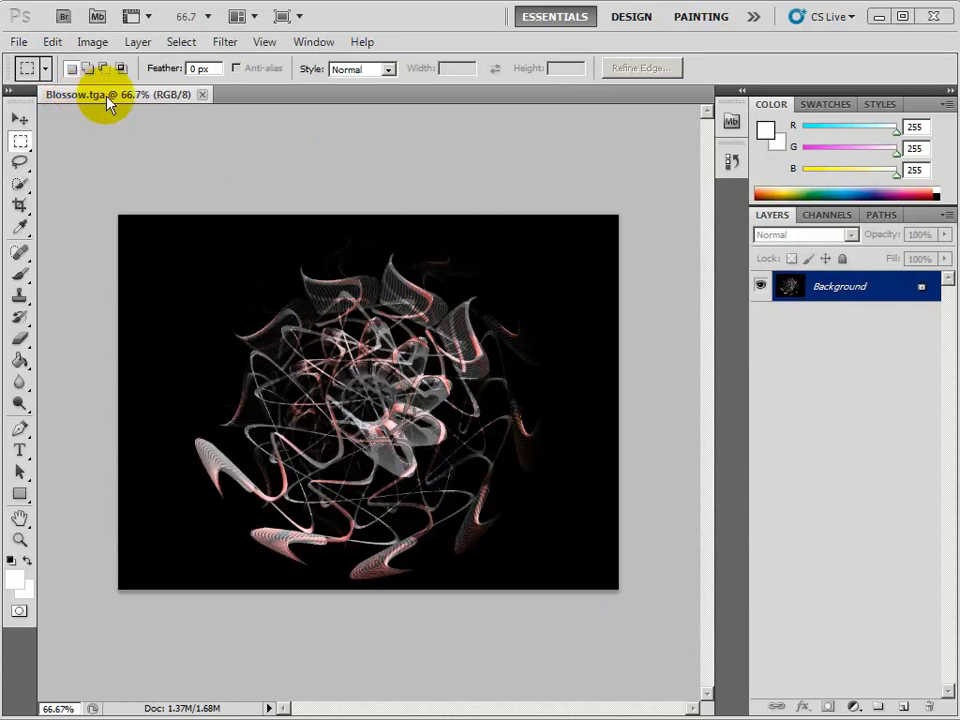
Step: Inspect the channels of Blossow.tga by showing and hiding the Alpha 1 channel over the RGB image
click(835, 216)
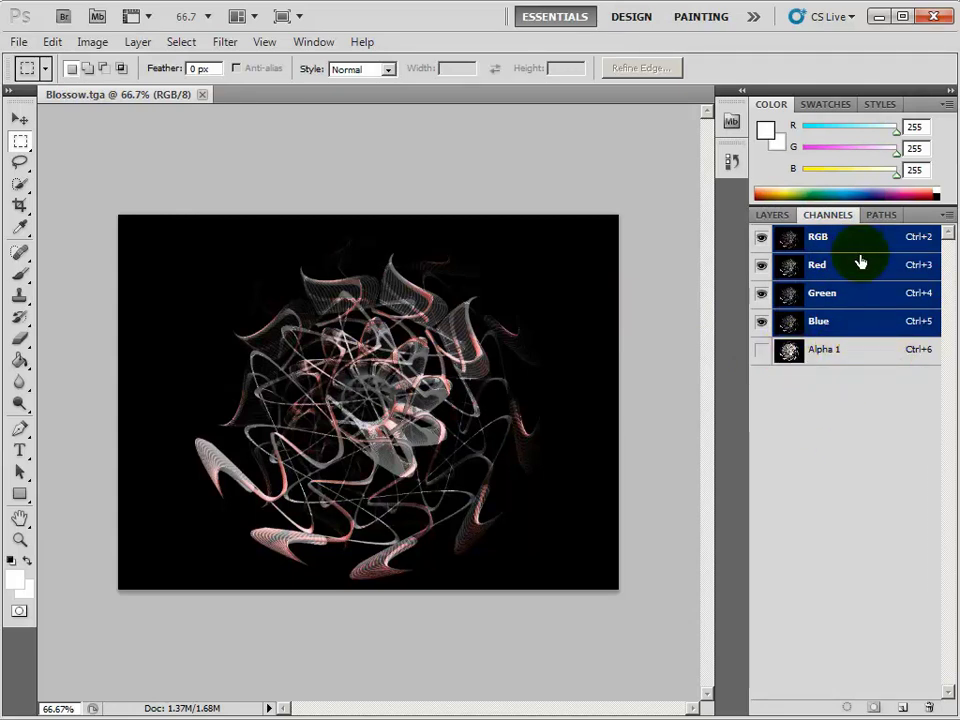
click(763, 351)
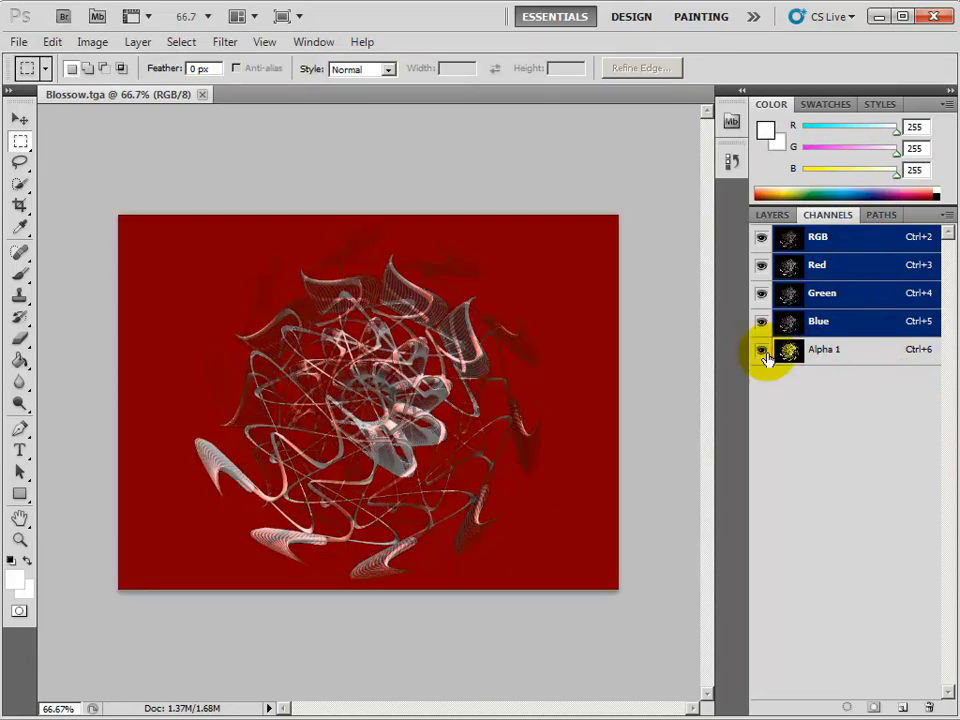
click(764, 354)
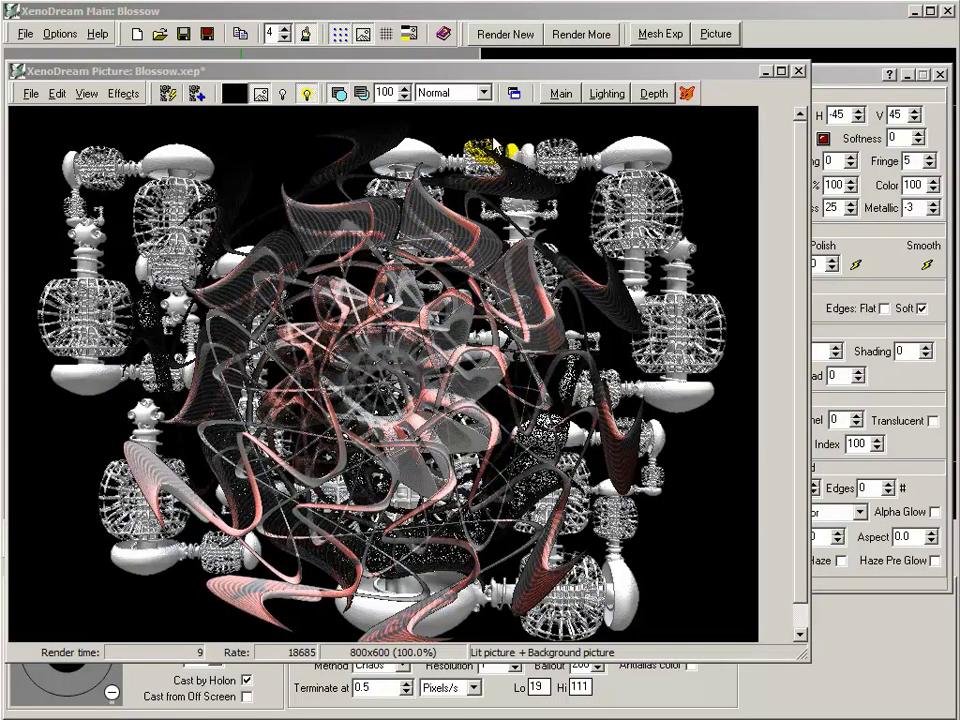
Step: Back in XenoDream Picture, try the Add blend mode and compare it with Alphablend and the neighbouring layer-merge option switched on and off
click(484, 93)
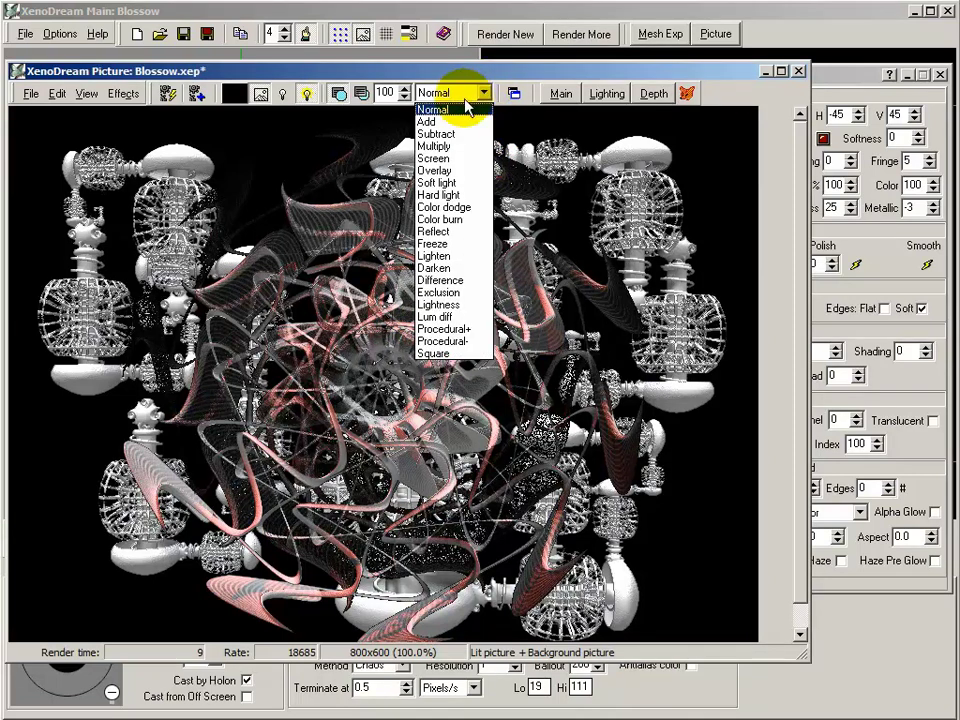
click(429, 121)
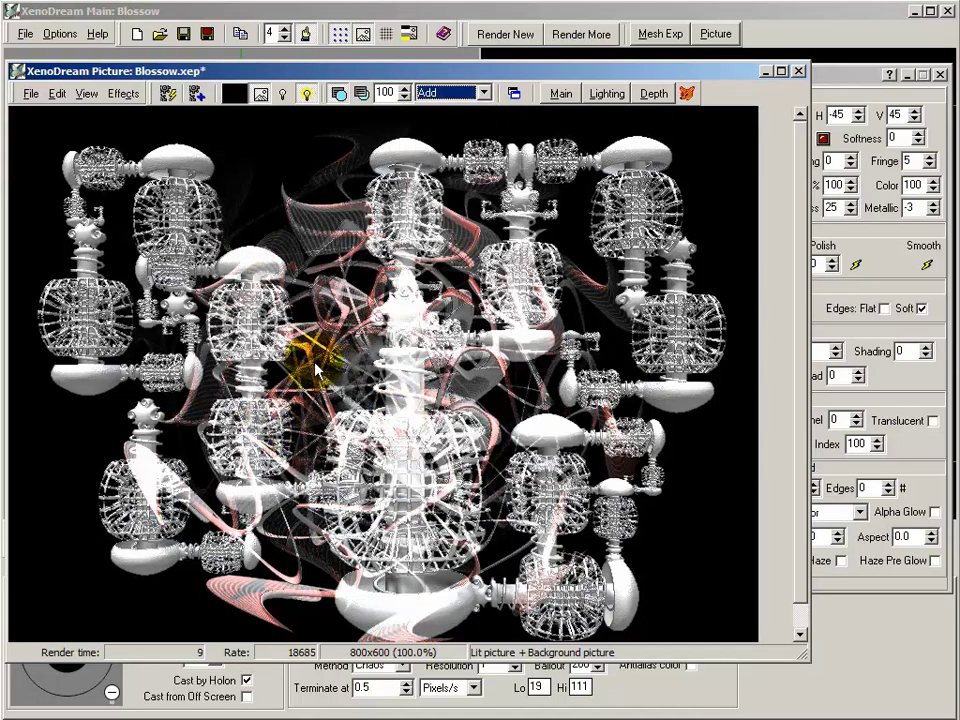
click(362, 93)
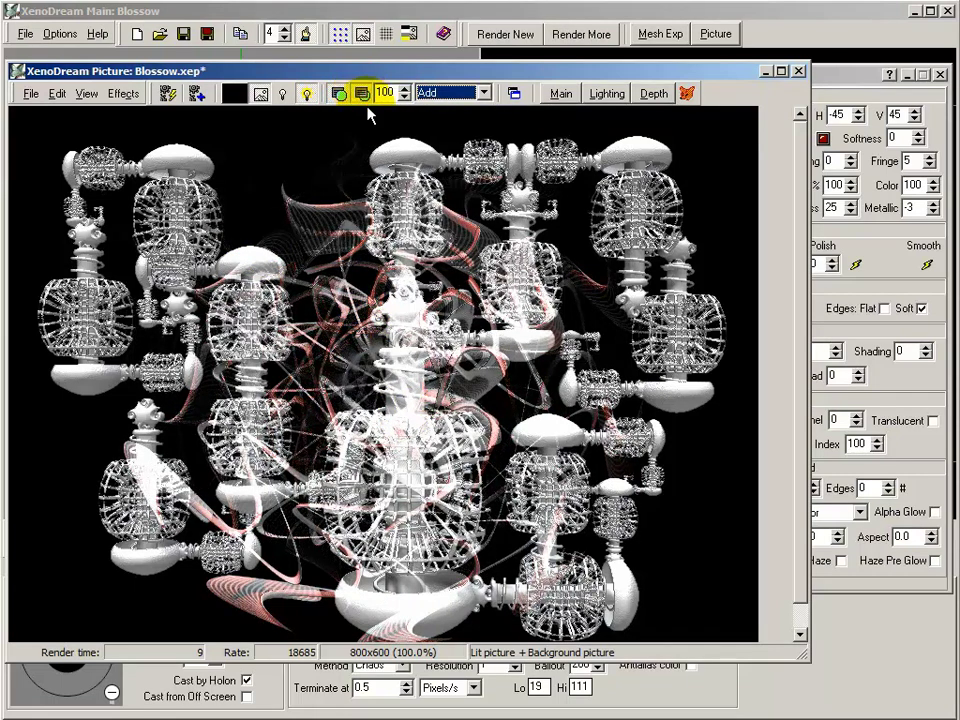
click(340, 93)
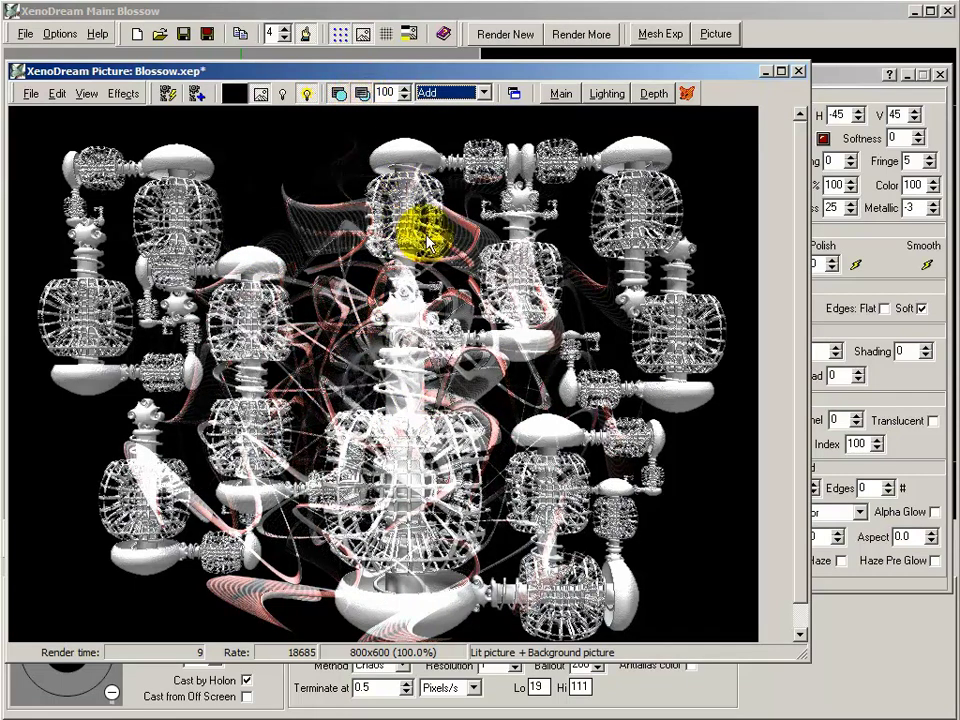
click(338, 93)
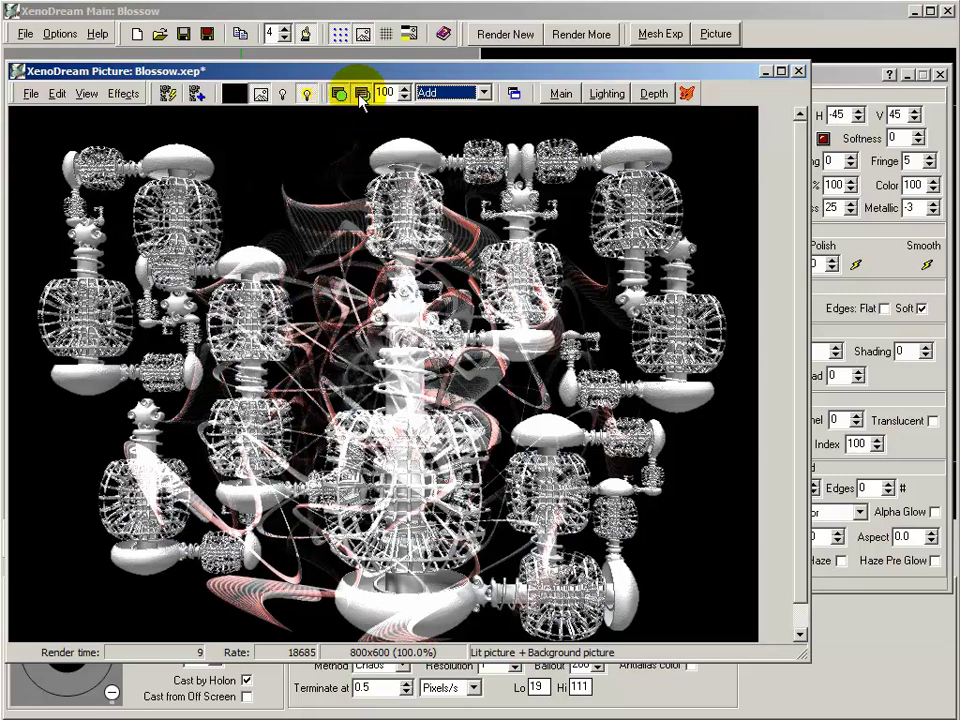
click(360, 94)
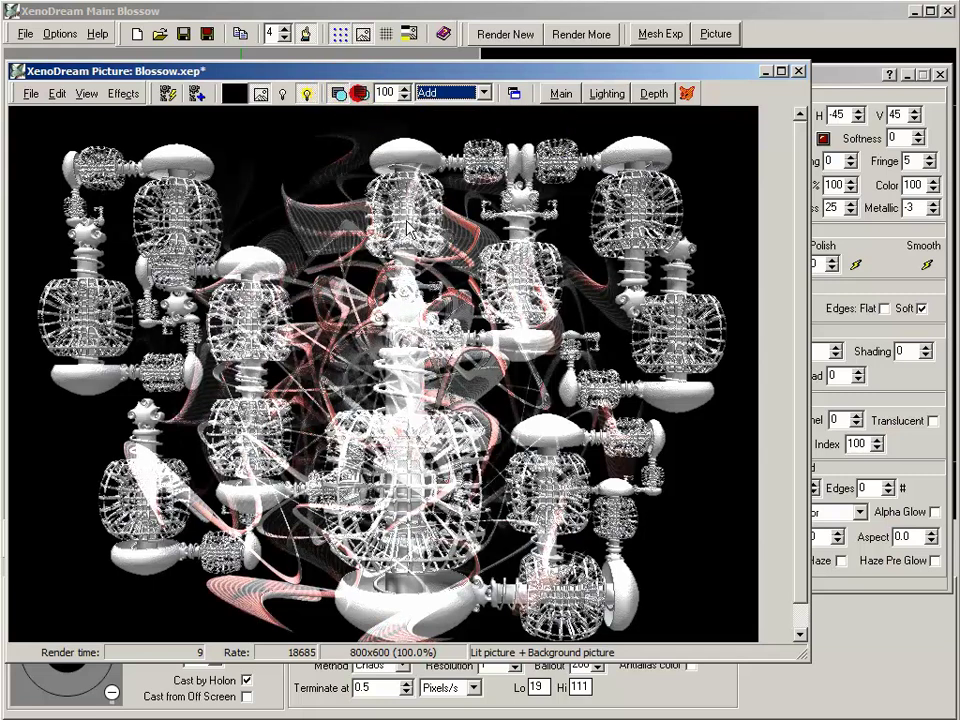
Step: Try the Subtract blend mode on the two picture layers, comparing different combinations of Alphablend and the layer-merge option
click(483, 92)
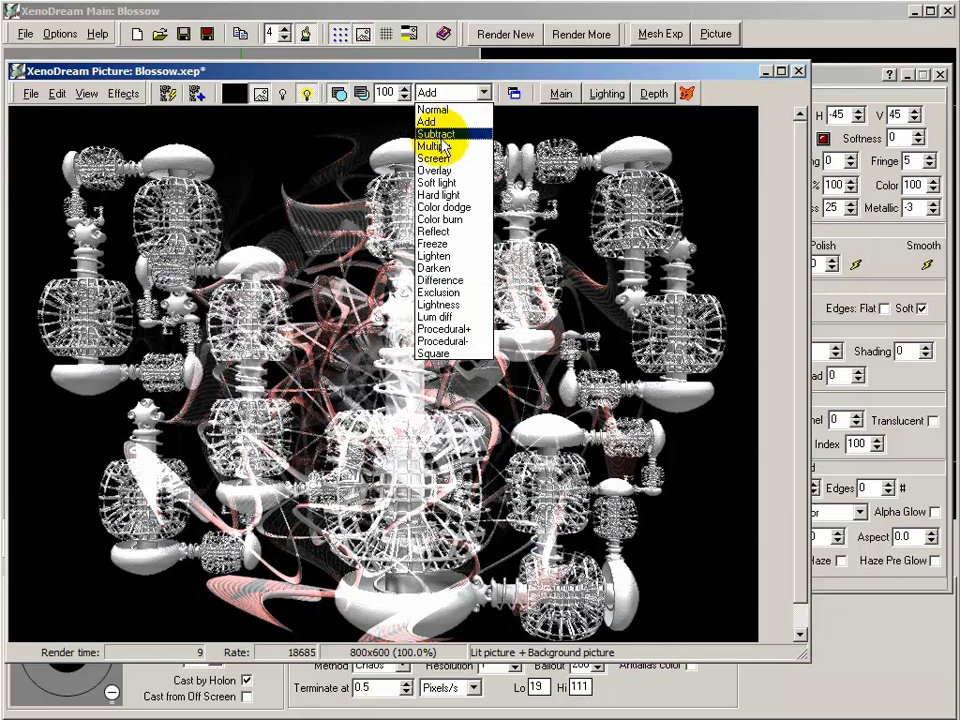
click(440, 134)
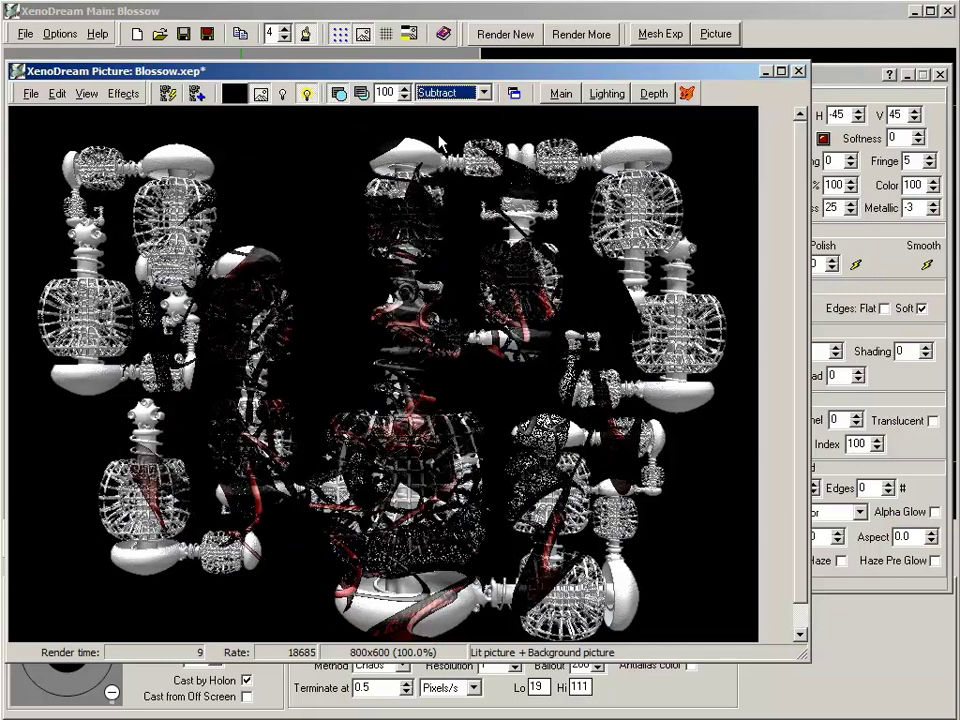
click(360, 94)
click(339, 94)
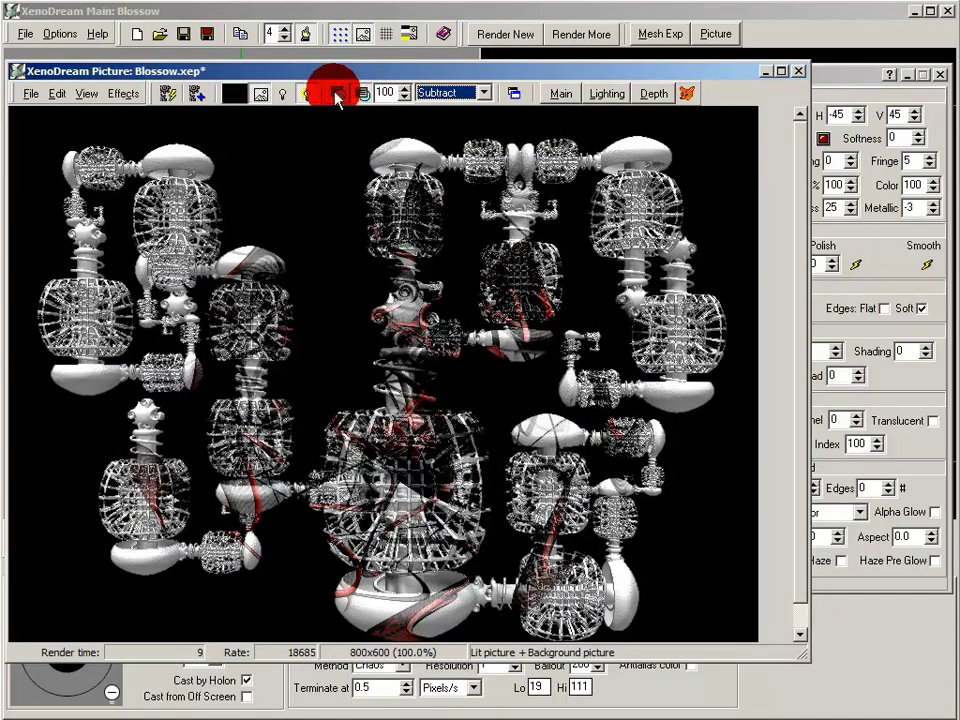
click(360, 95)
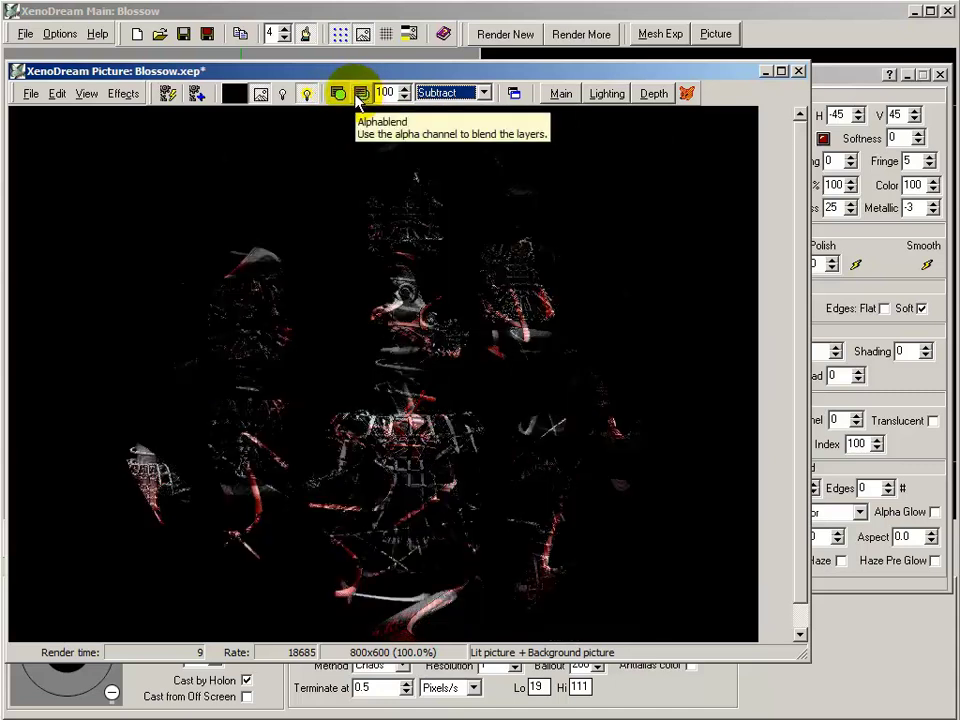
click(338, 94)
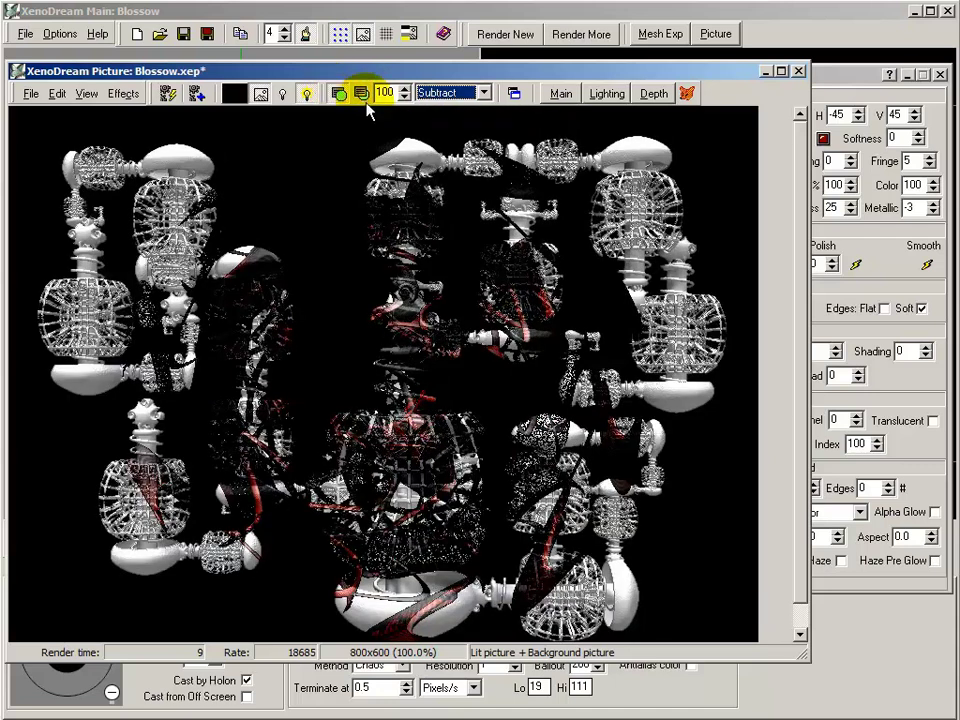
Step: Try the Lighten blend mode on the picture layers and toggle Alphablend and the layer-merge option to compare the blends
click(482, 93)
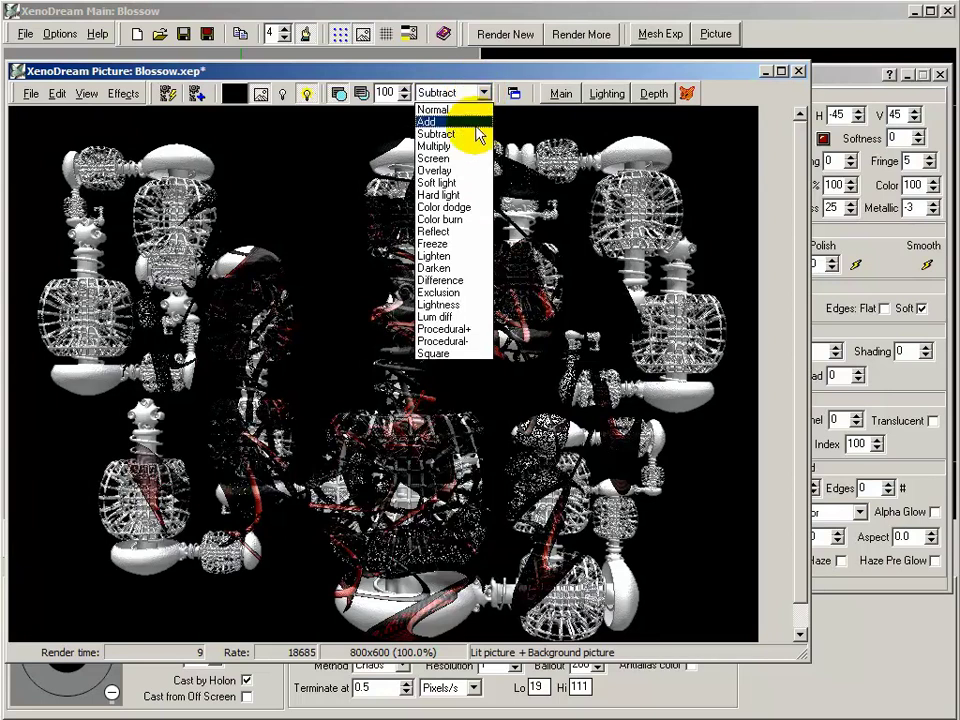
click(450, 256)
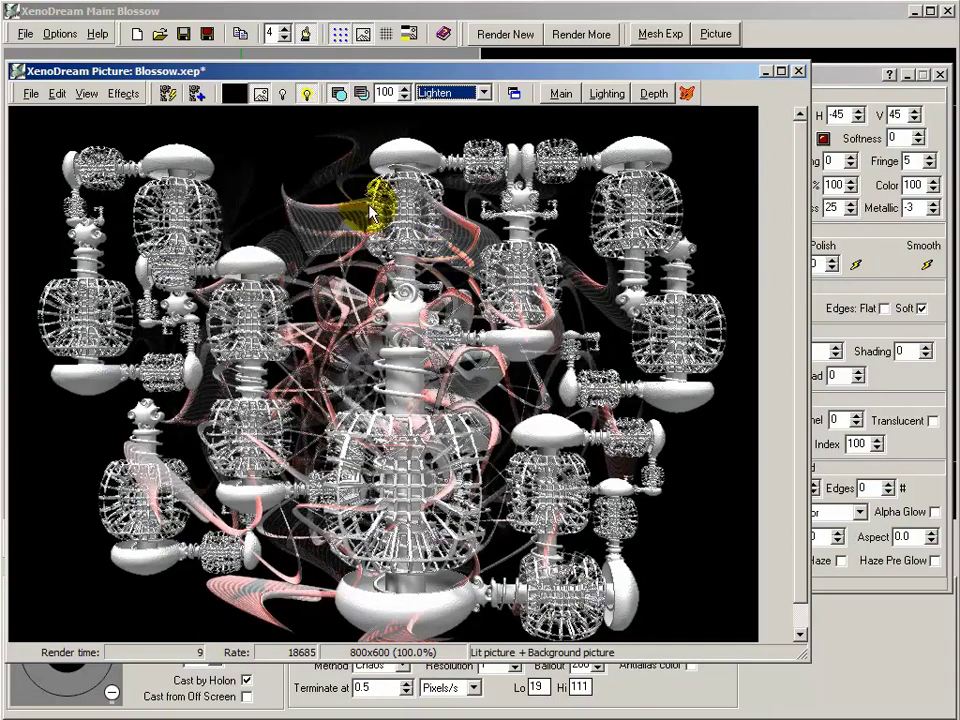
click(369, 93)
click(369, 93)
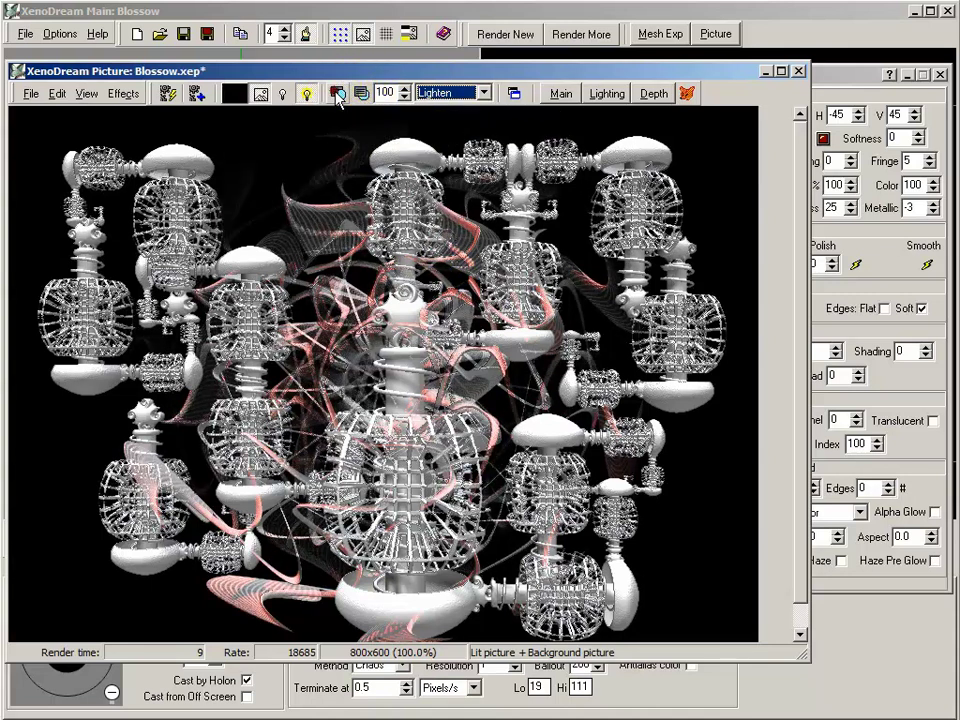
click(338, 93)
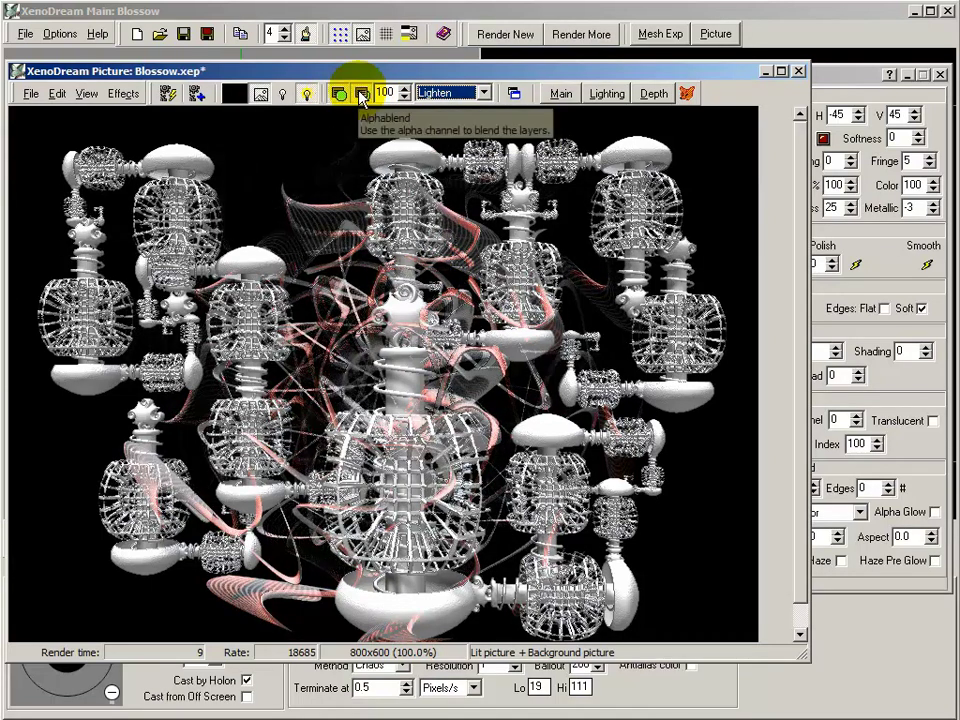
Step: Try the Procedural+ blend mode with different Alphablend and layer-merge settings, and return the blend mode to Normal
click(482, 93)
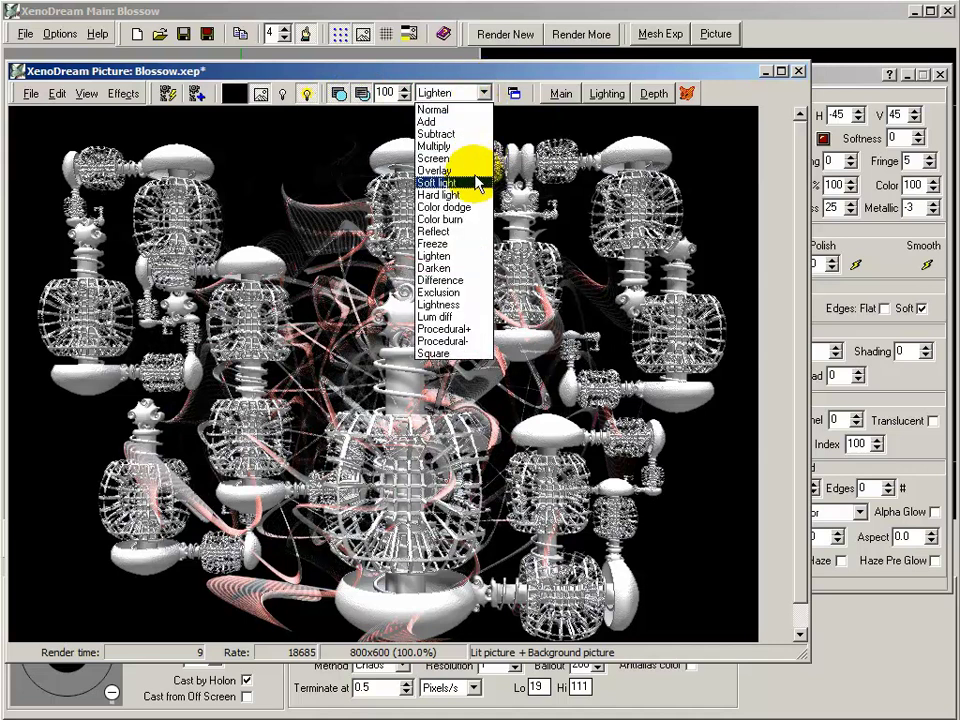
click(444, 329)
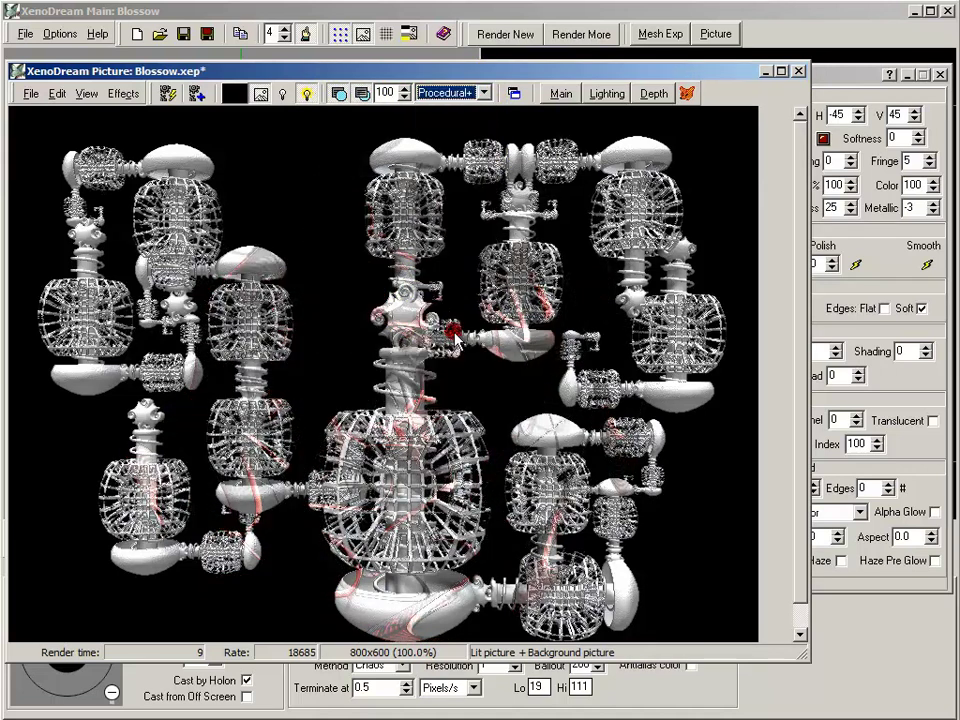
click(362, 93)
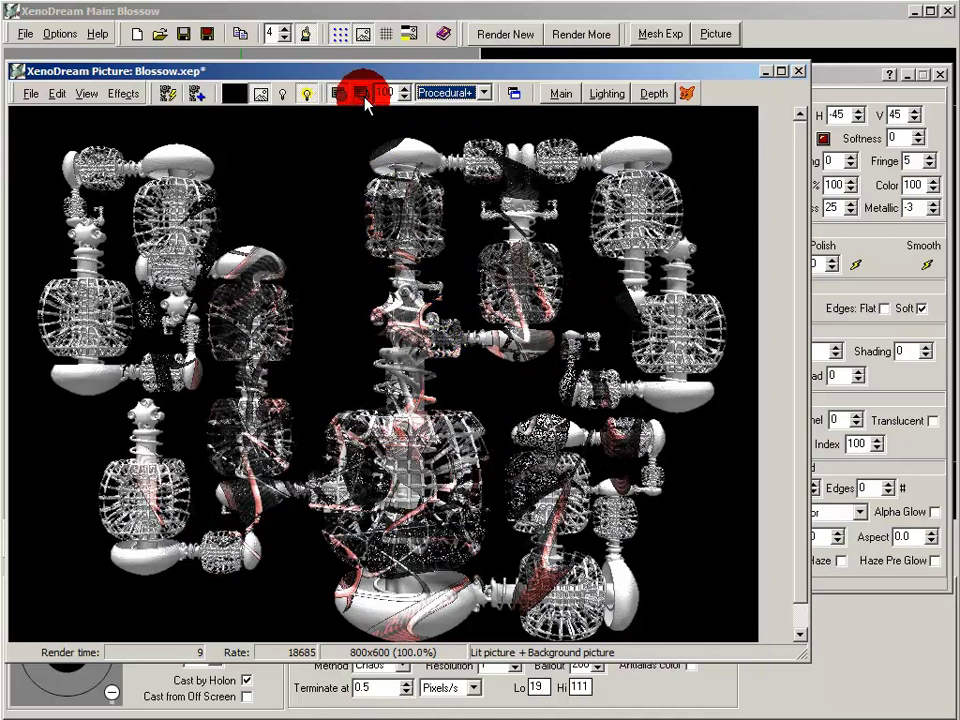
click(363, 95)
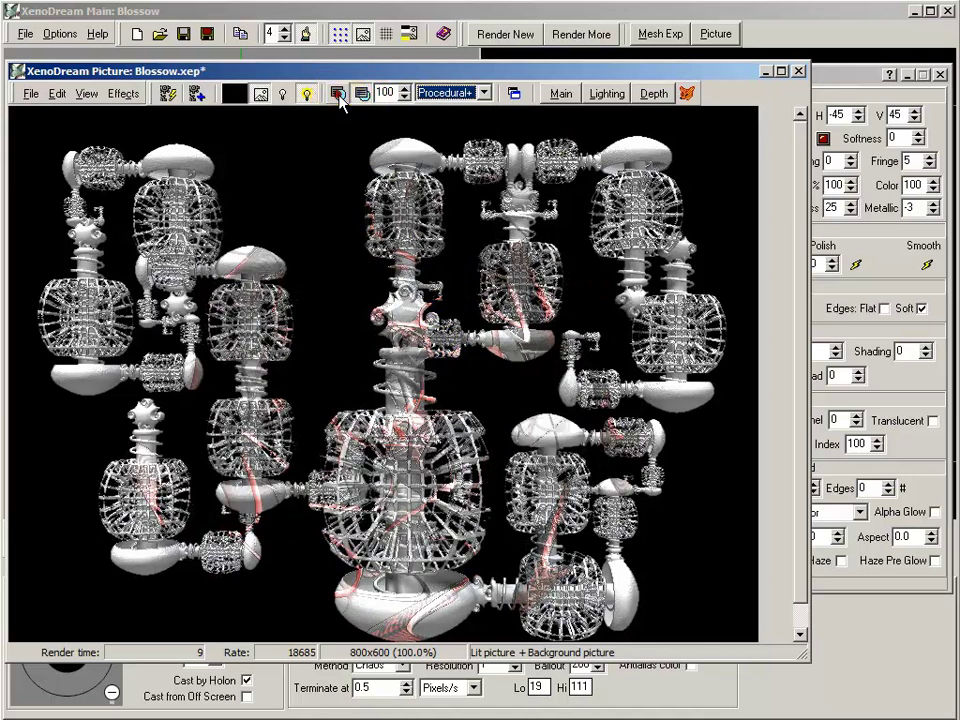
click(361, 95)
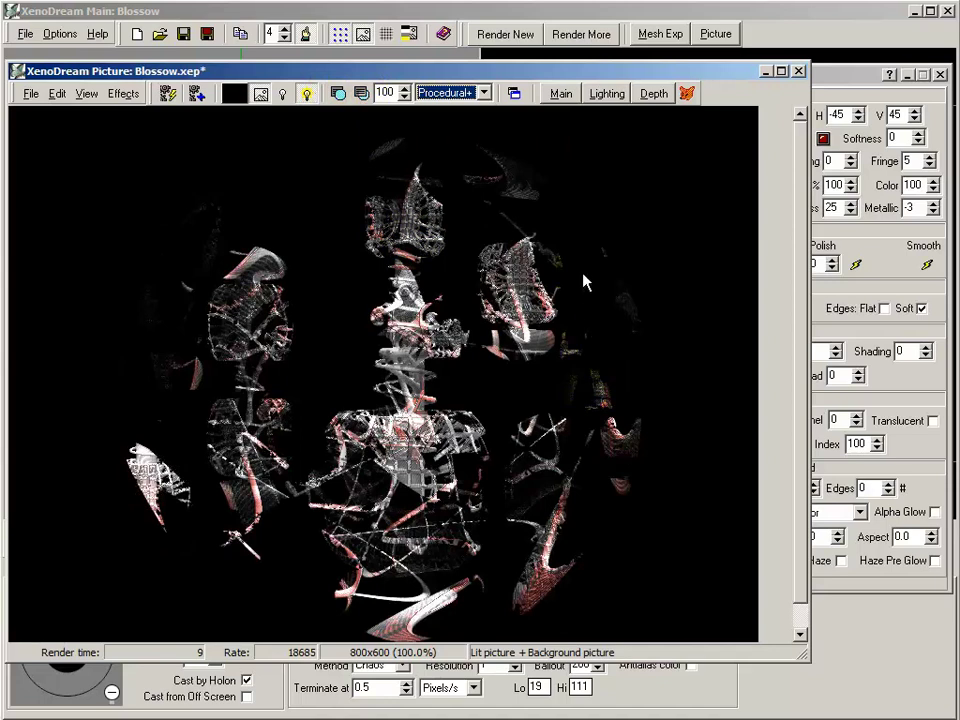
key(Up)
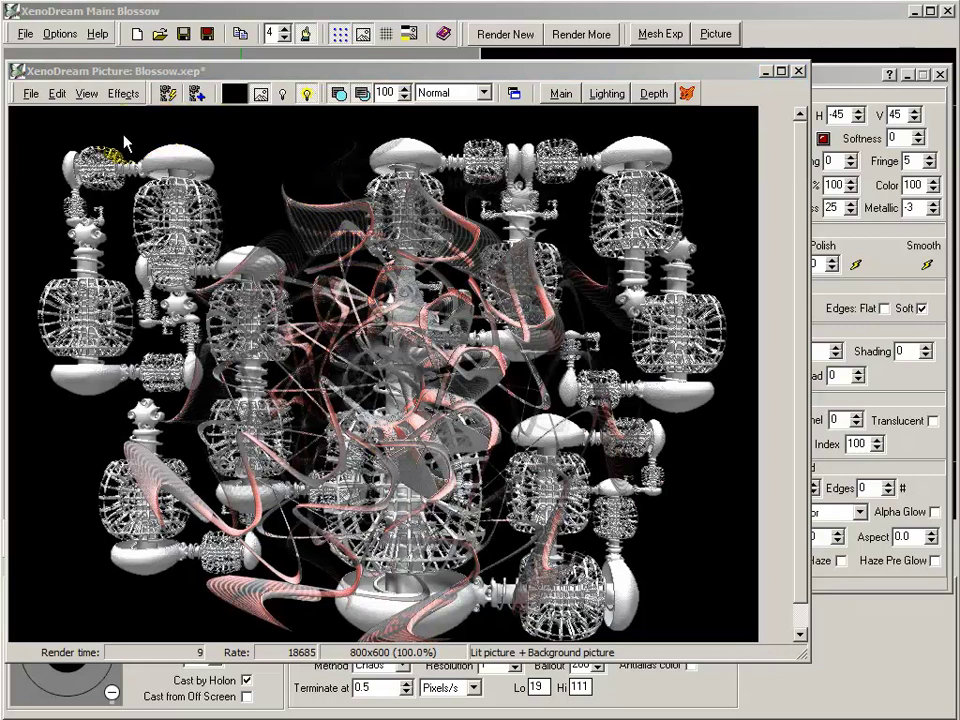
Step: Open the Pic Texture editor, move it clear of the picture's toolbar, and make its preview show the whole texture
click(121, 94)
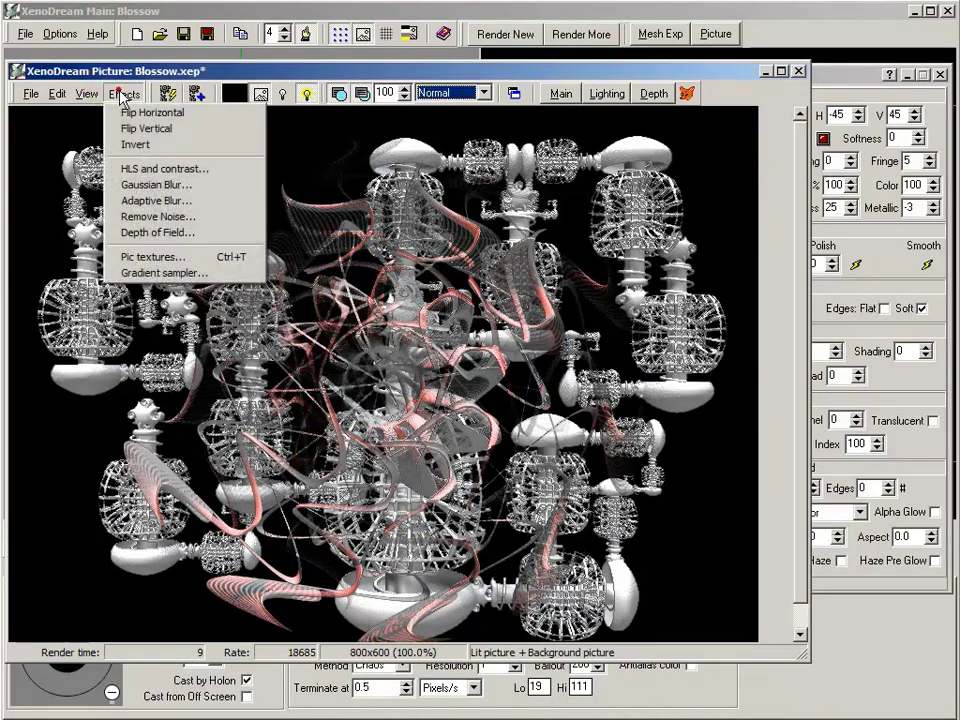
click(200, 257)
drag(189, 92, 293, 125)
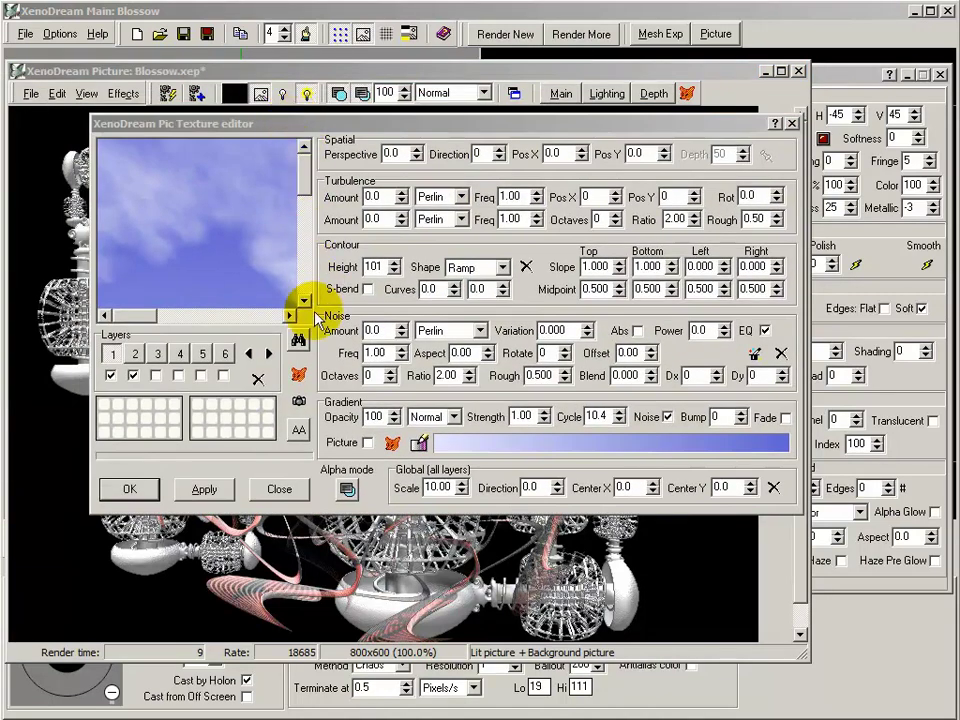
click(299, 340)
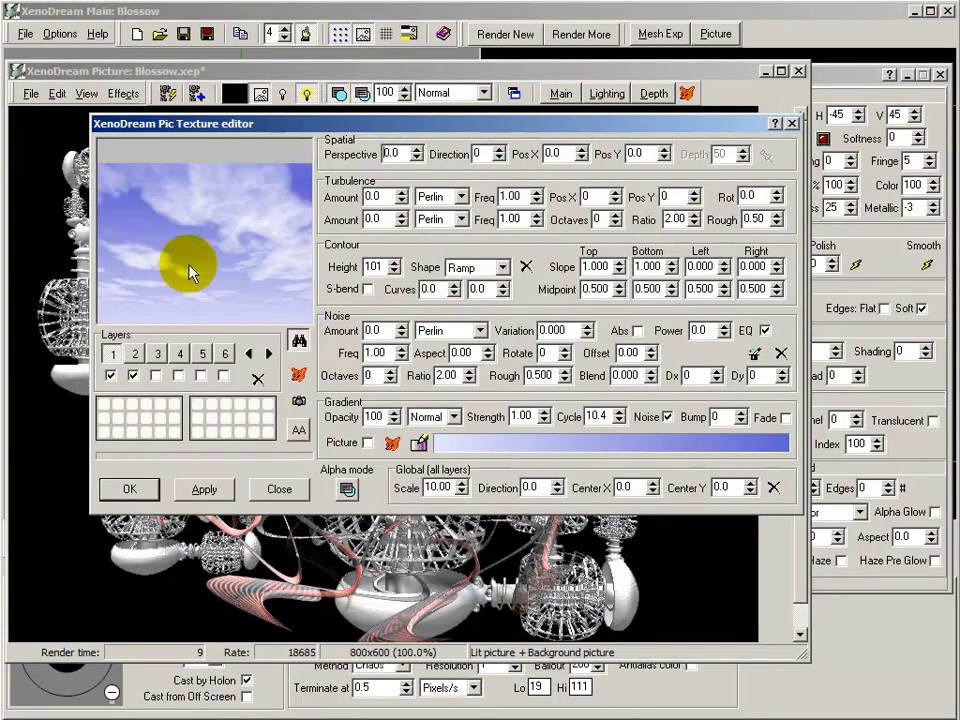
Step: Switch the texture preview to its enlarged view and inspect different parts of the sky texture
click(299, 342)
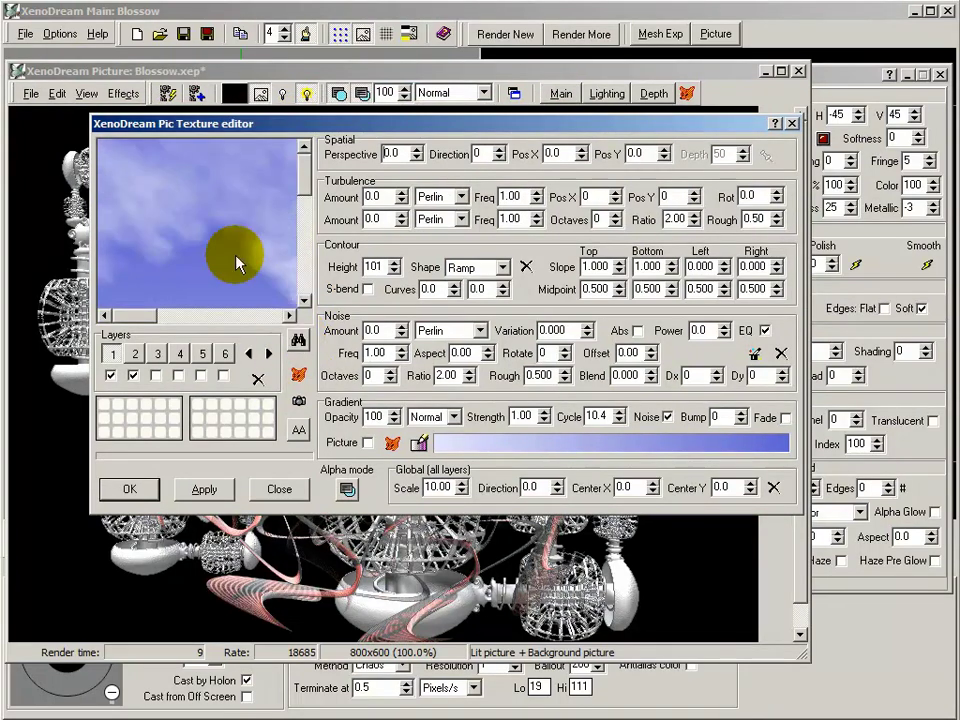
click(190, 215)
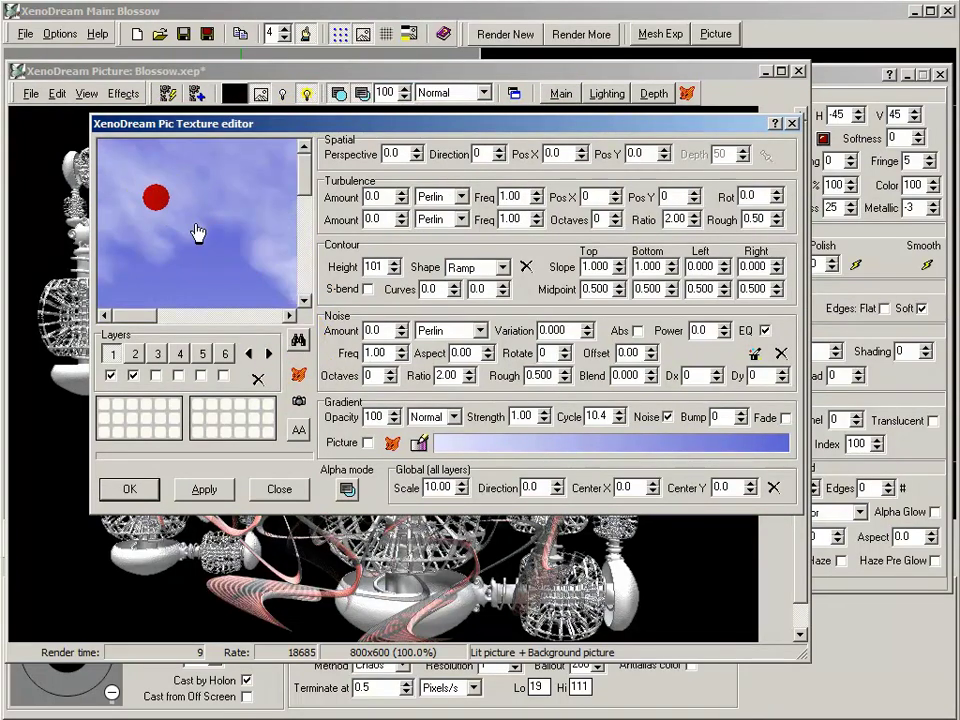
drag(303, 175, 301, 204)
click(134, 317)
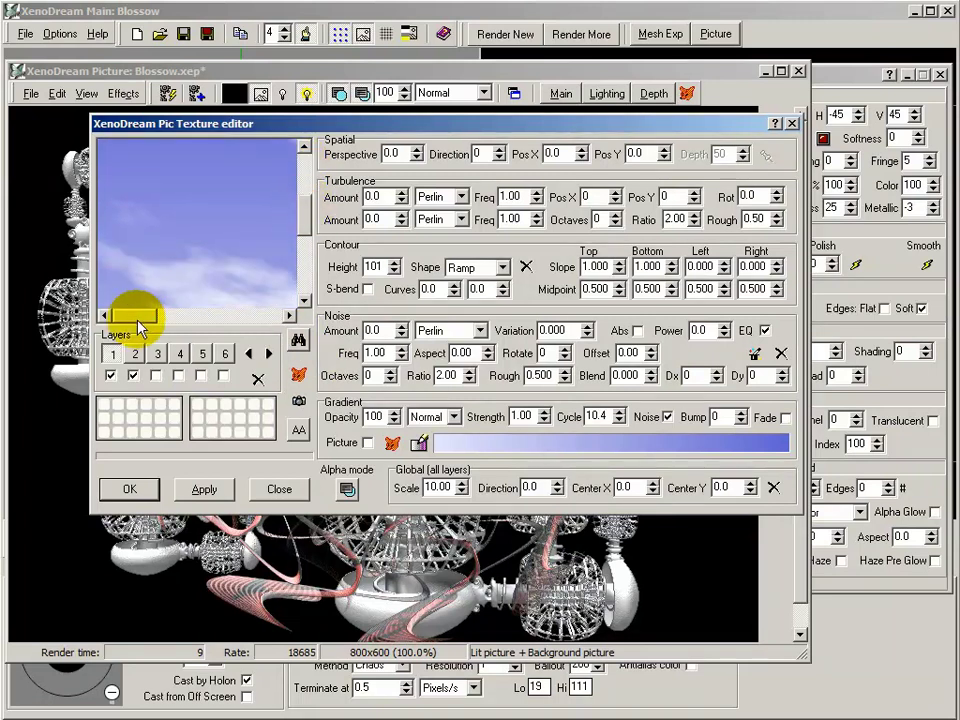
drag(134, 320, 193, 316)
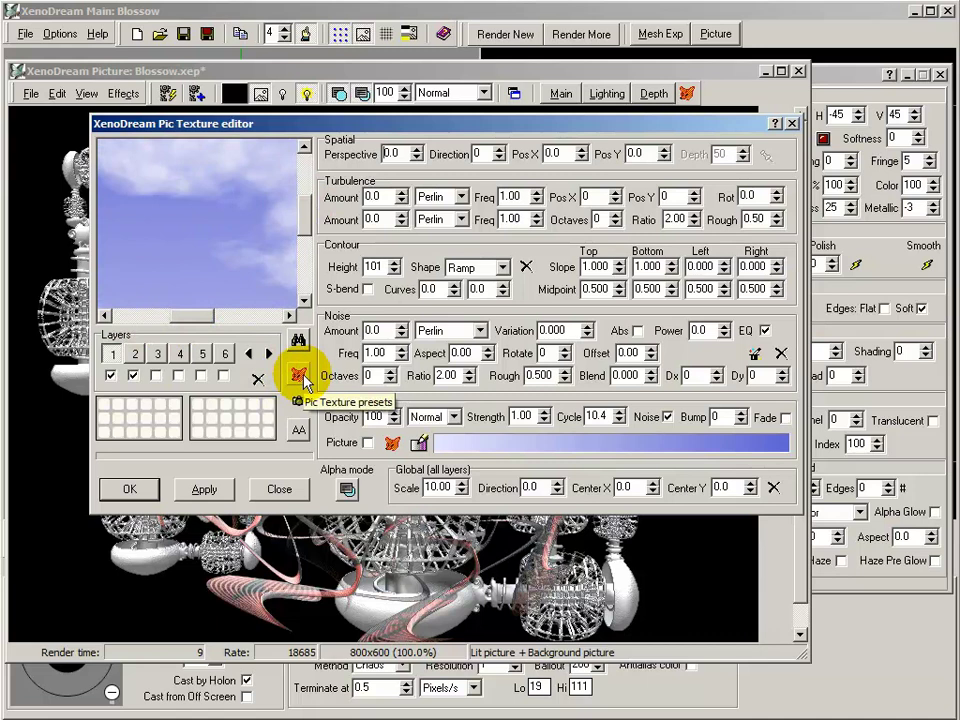
Step: Load the Aerial map 1 preset from the Plasmatic category and apply the texture to the Blossow picture
click(300, 377)
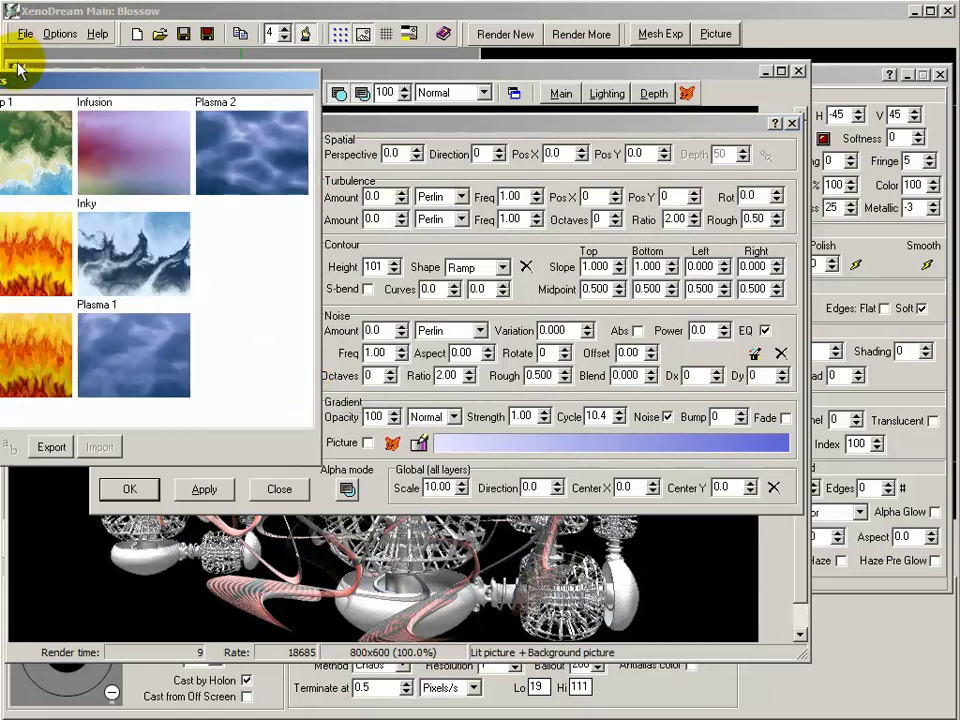
drag(35, 88, 407, 131)
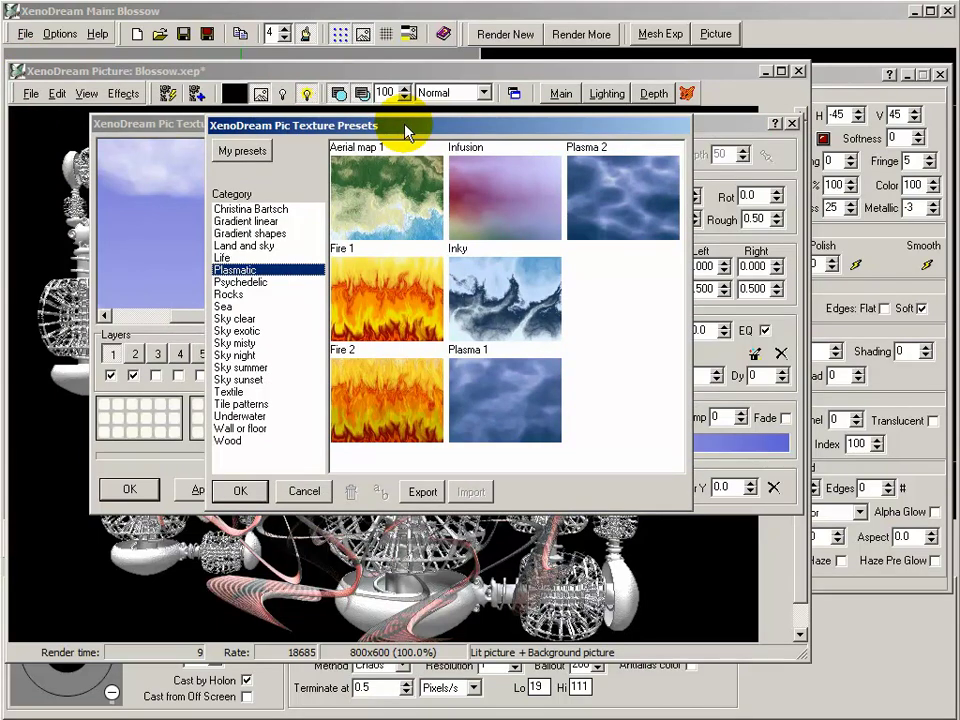
click(246, 269)
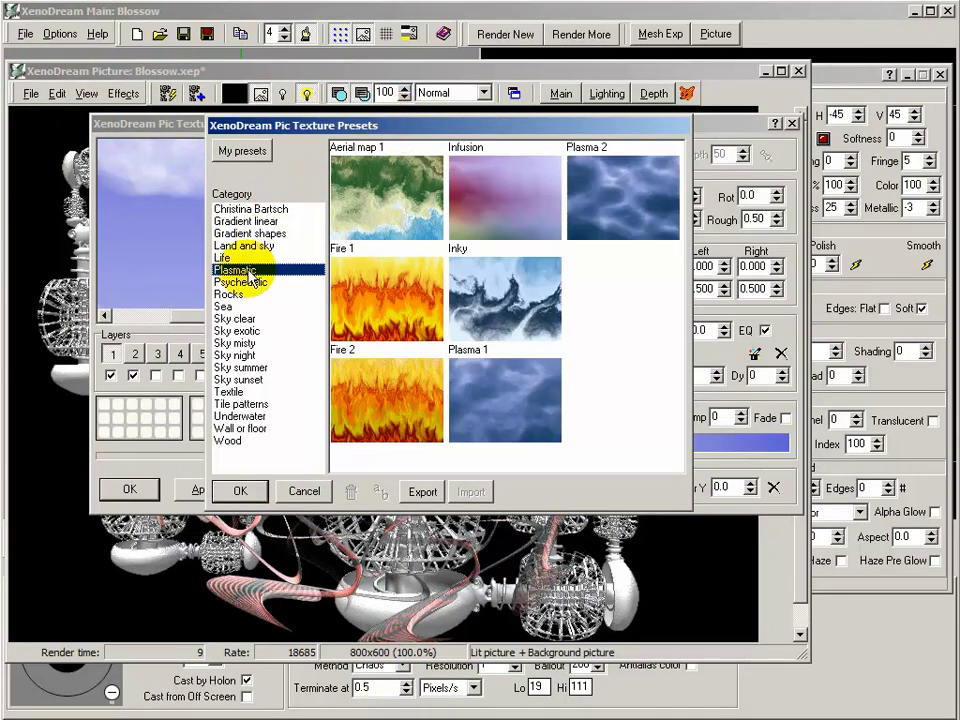
click(386, 184)
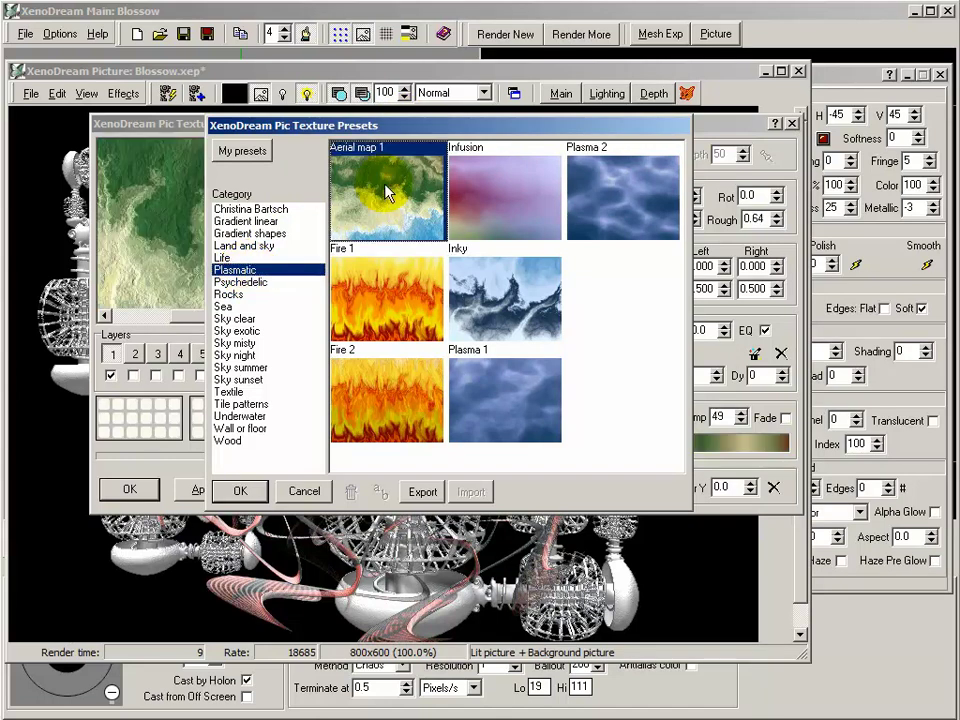
click(240, 489)
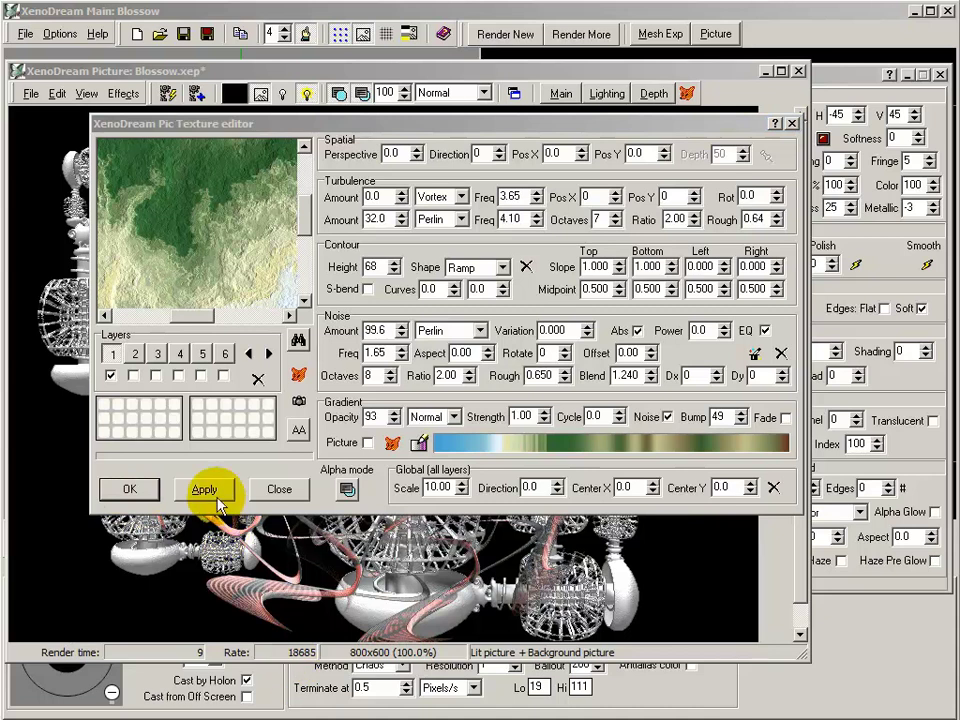
click(205, 490)
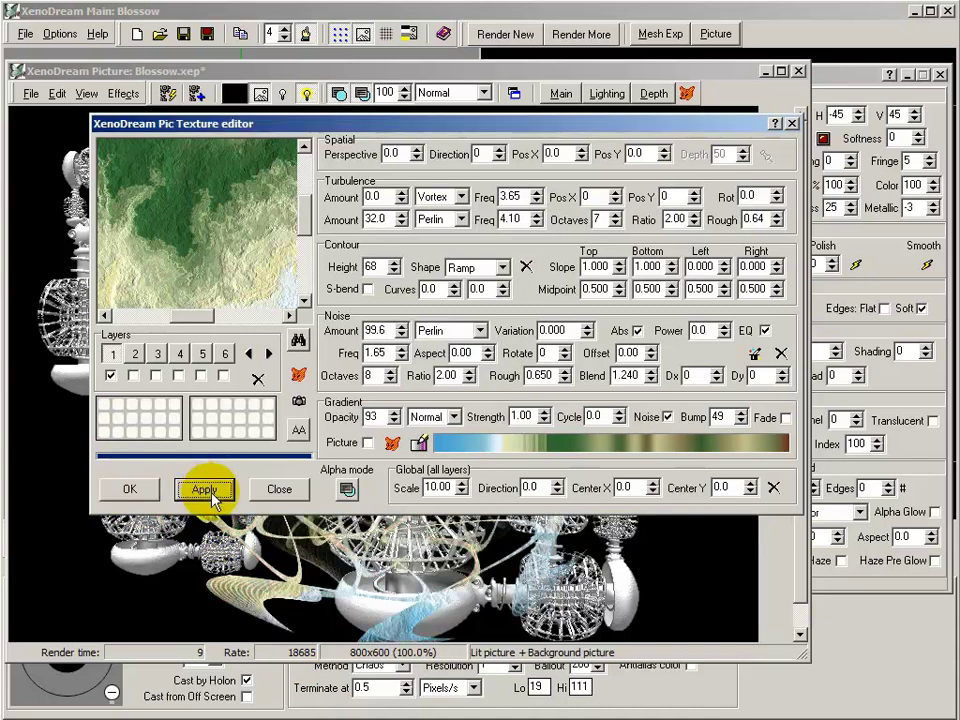
click(133, 490)
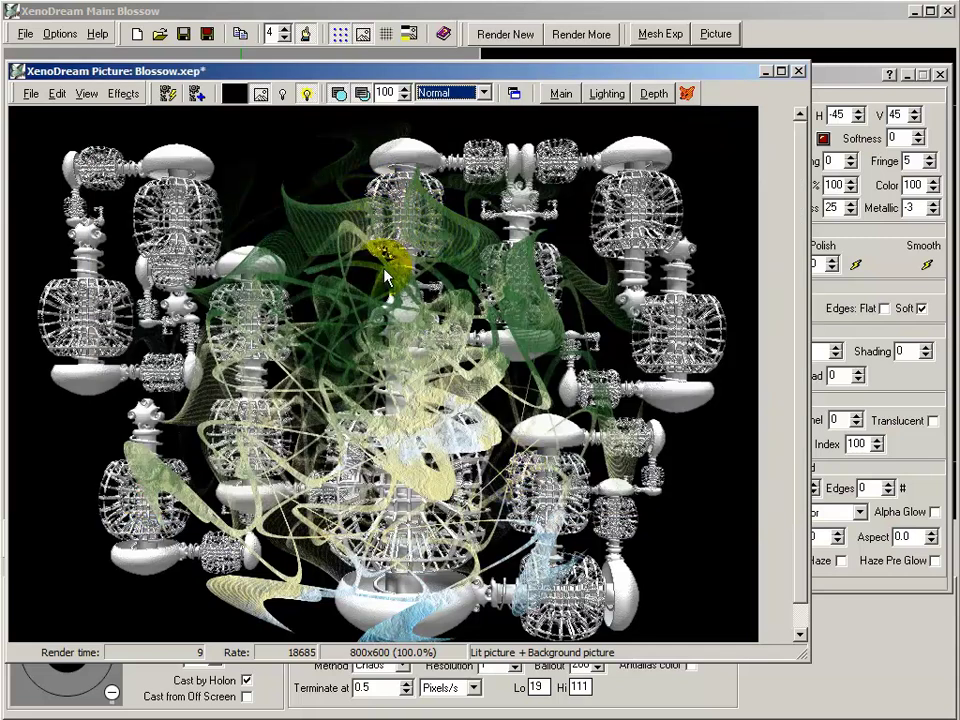
Step: Turn off the textured picture's alpha blending and replace the background picture with the back color
click(363, 93)
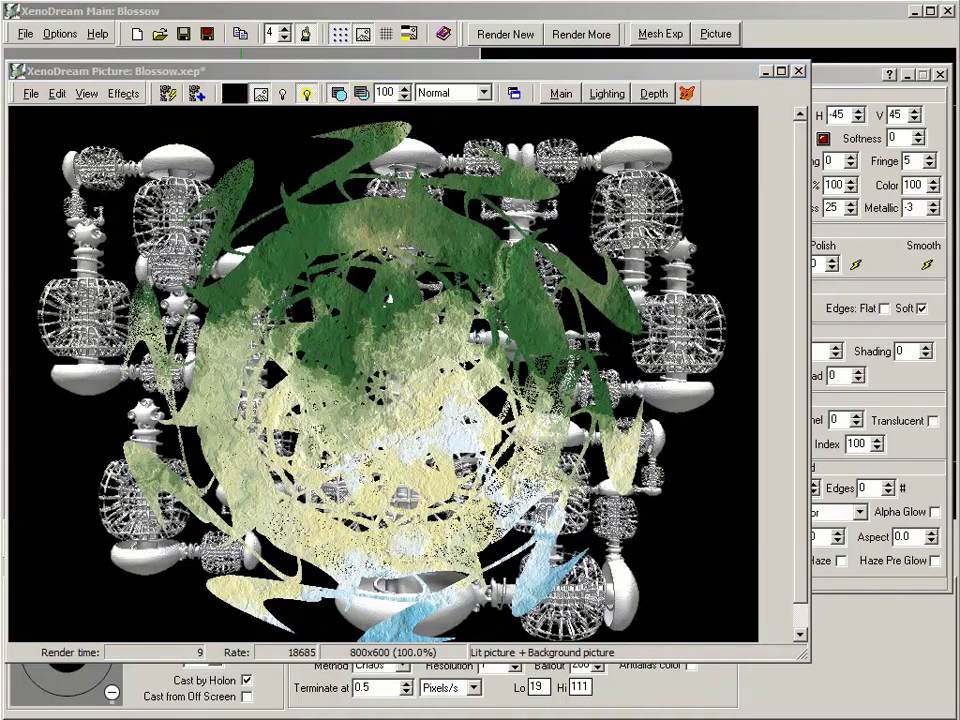
click(261, 93)
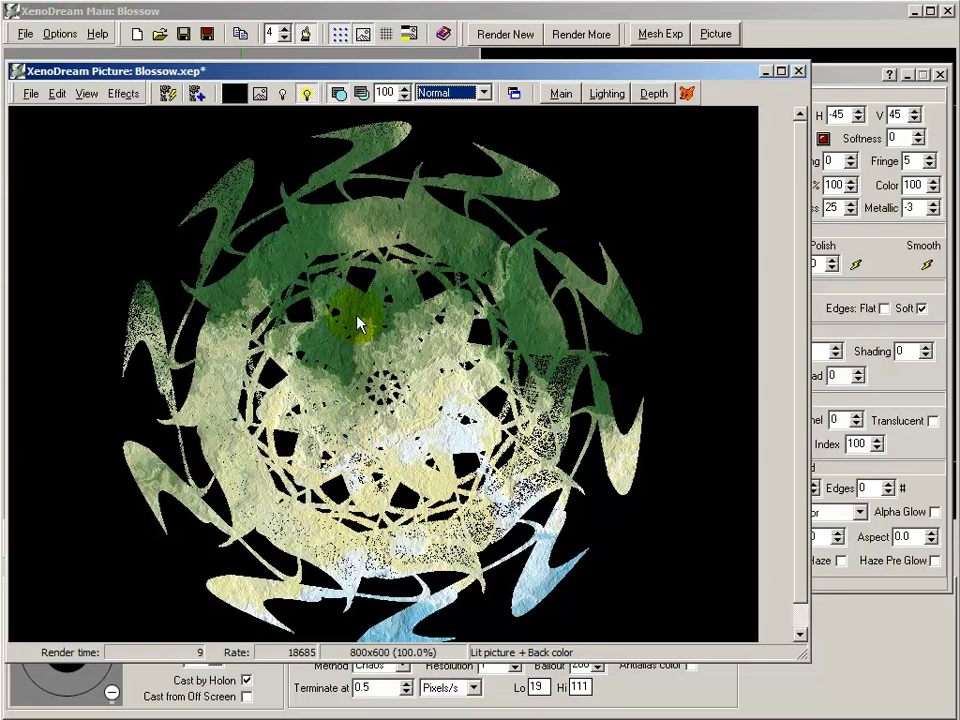
Step: Apply the Remove Noise effect to the textured picture with 20 iterations and an amount of 100
click(124, 93)
mouse_move(87, 93)
mouse_move(124, 94)
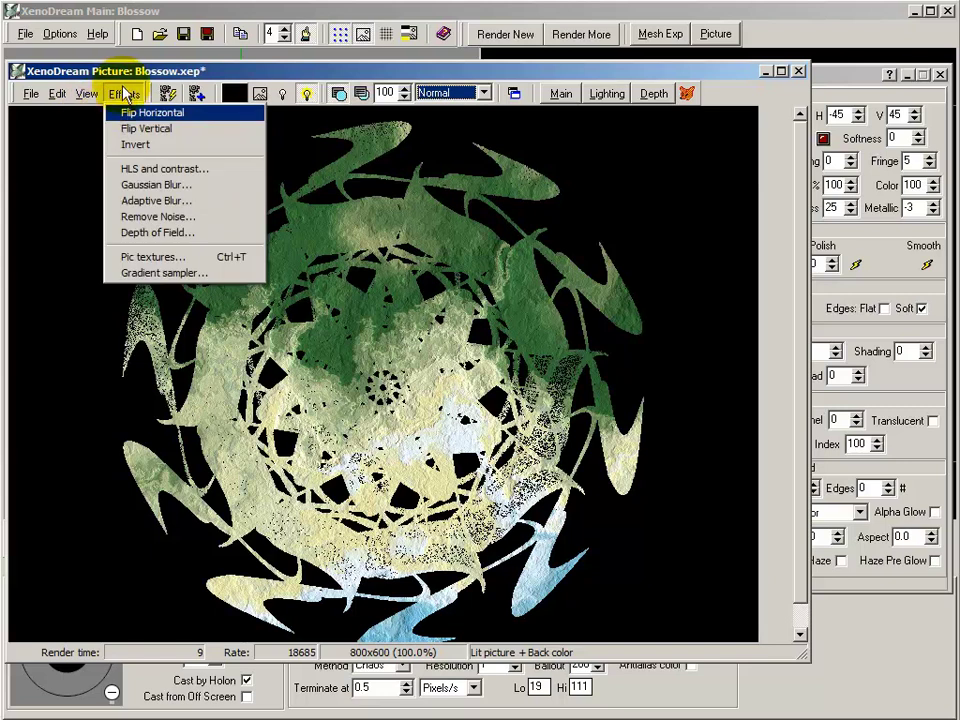
click(157, 217)
drag(12, 109, 681, 21)
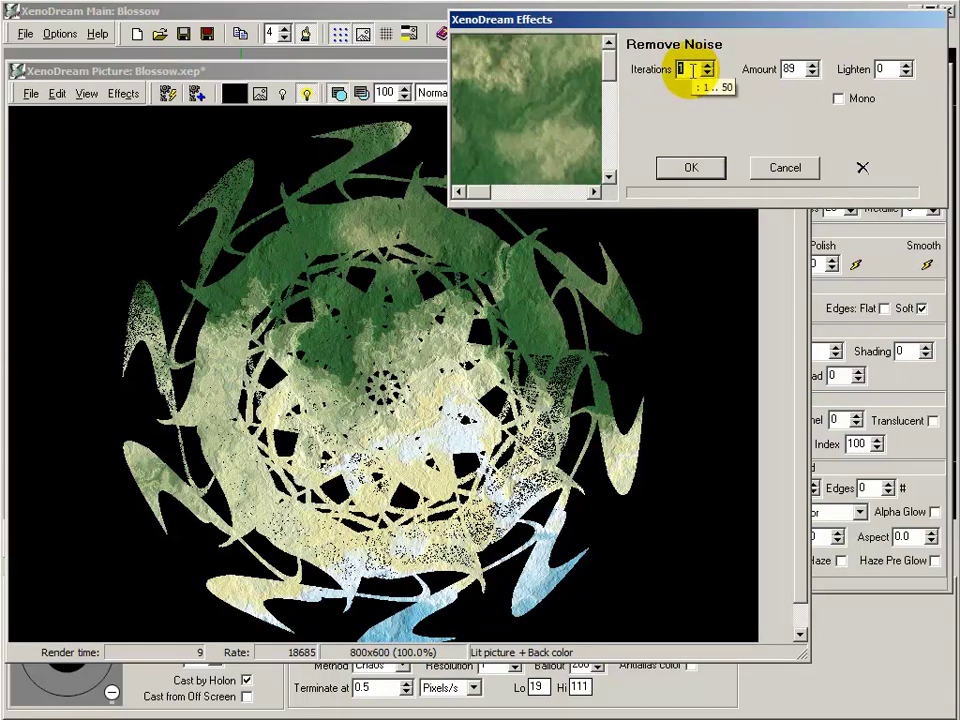
text(814)
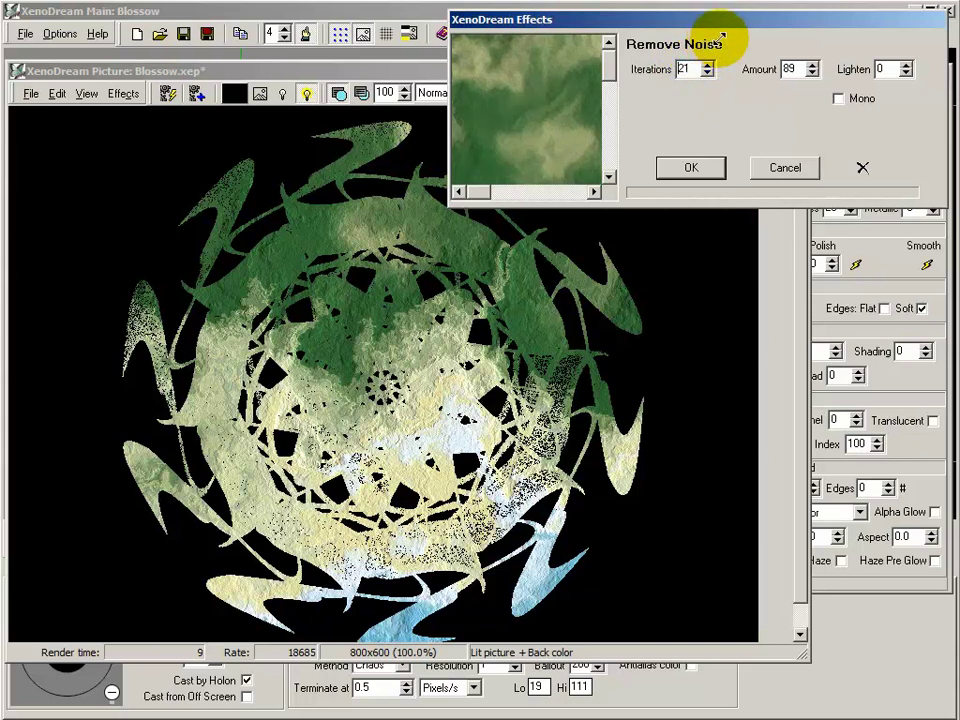
click(707, 74)
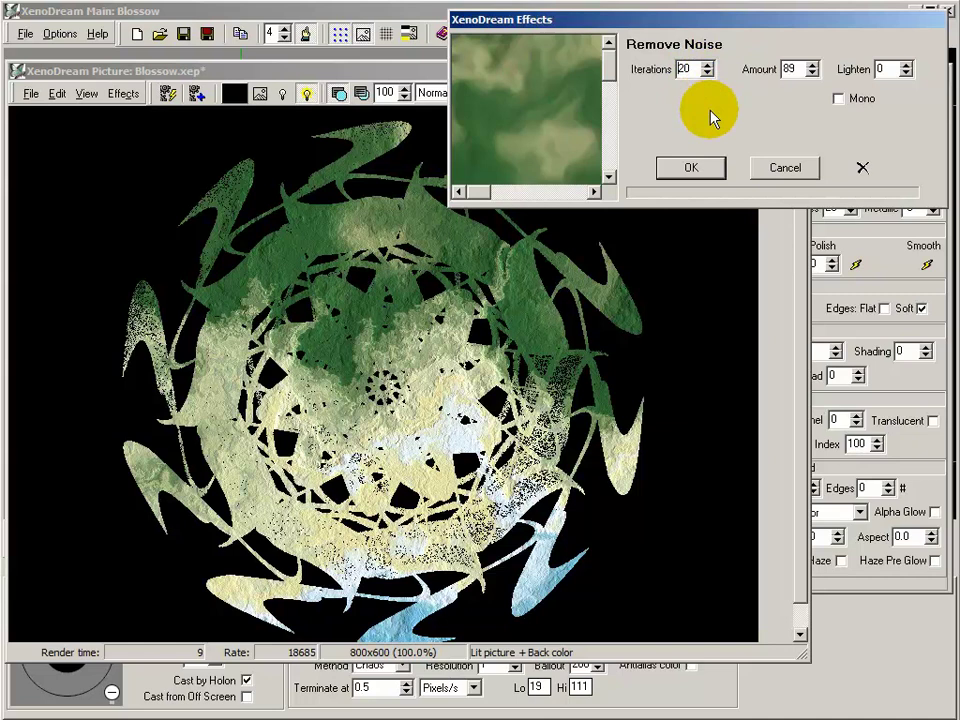
double_click(795, 70)
text(100)
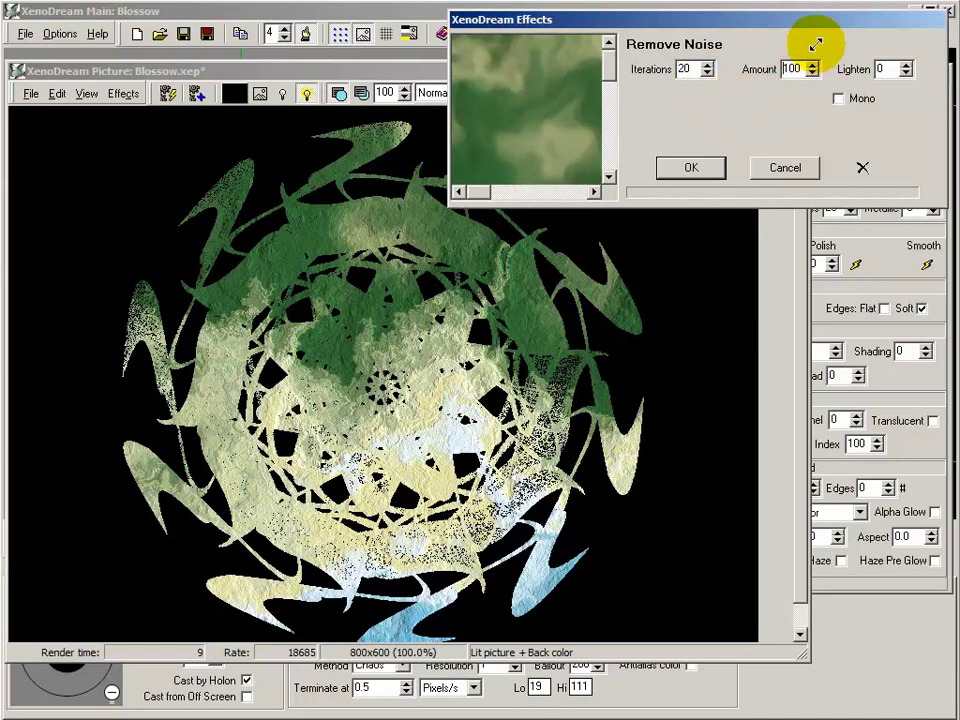
click(796, 72)
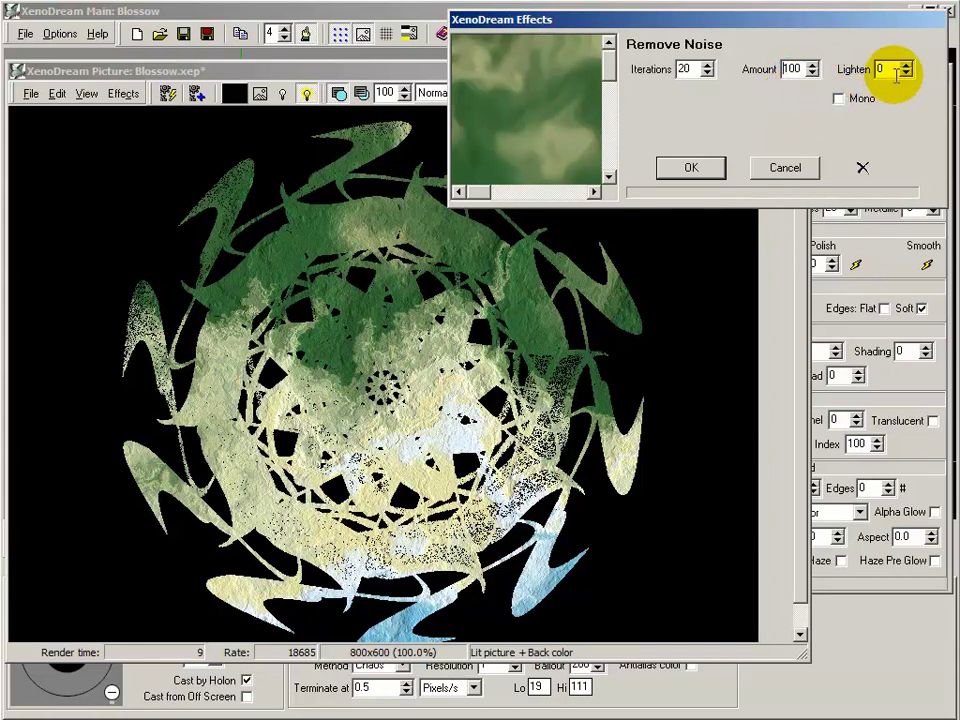
click(840, 100)
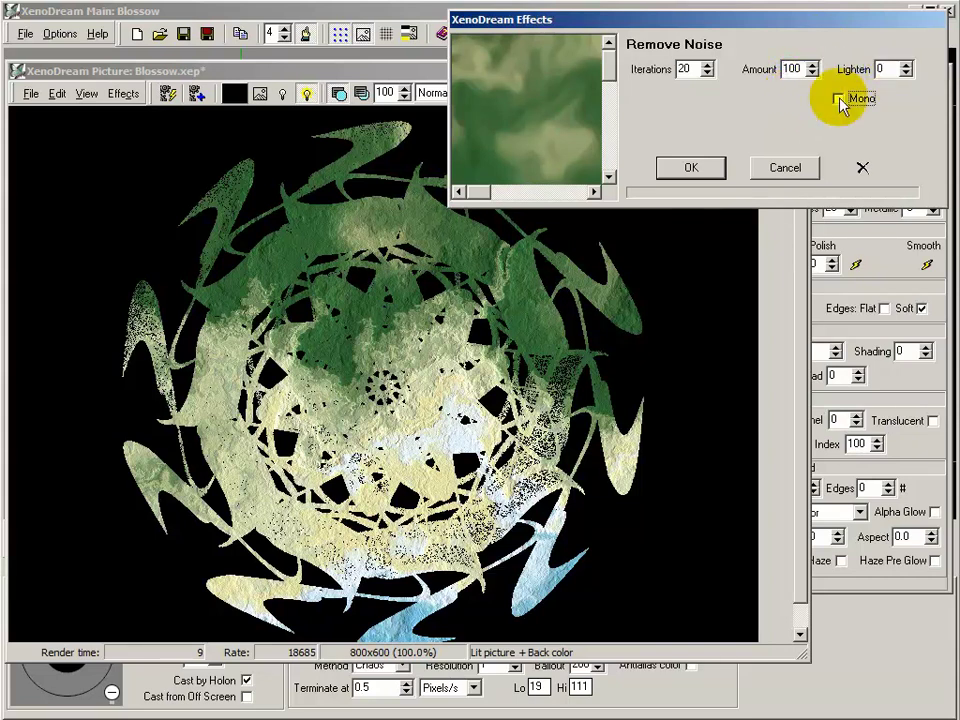
click(703, 170)
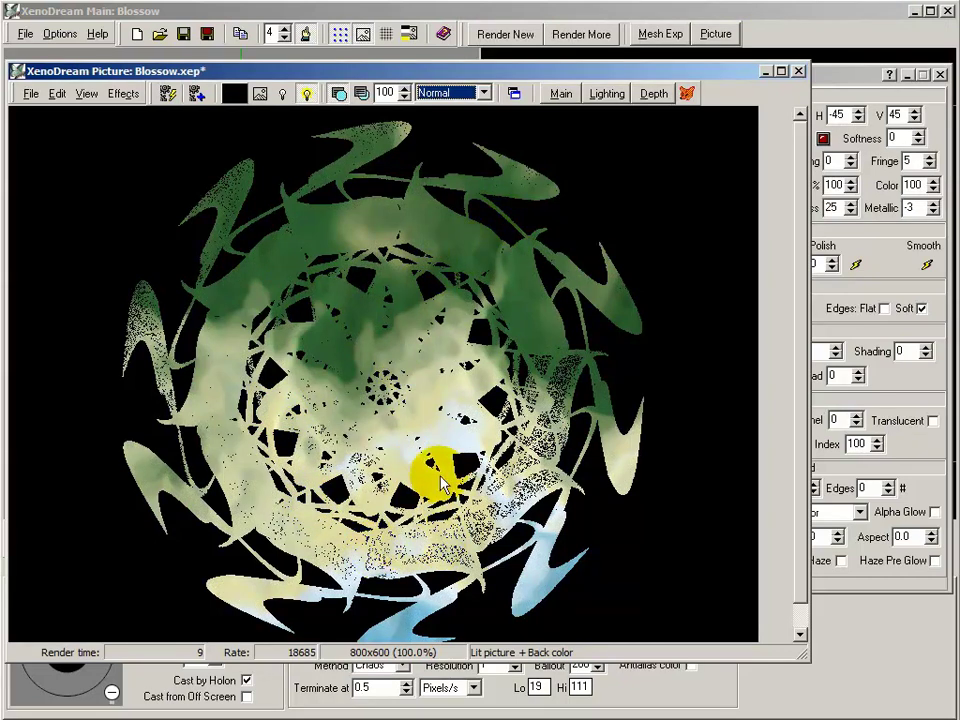
Step: Apply Remove Noise again with 20 iterations, an amount of -91 and the Mono option on
click(686, 93)
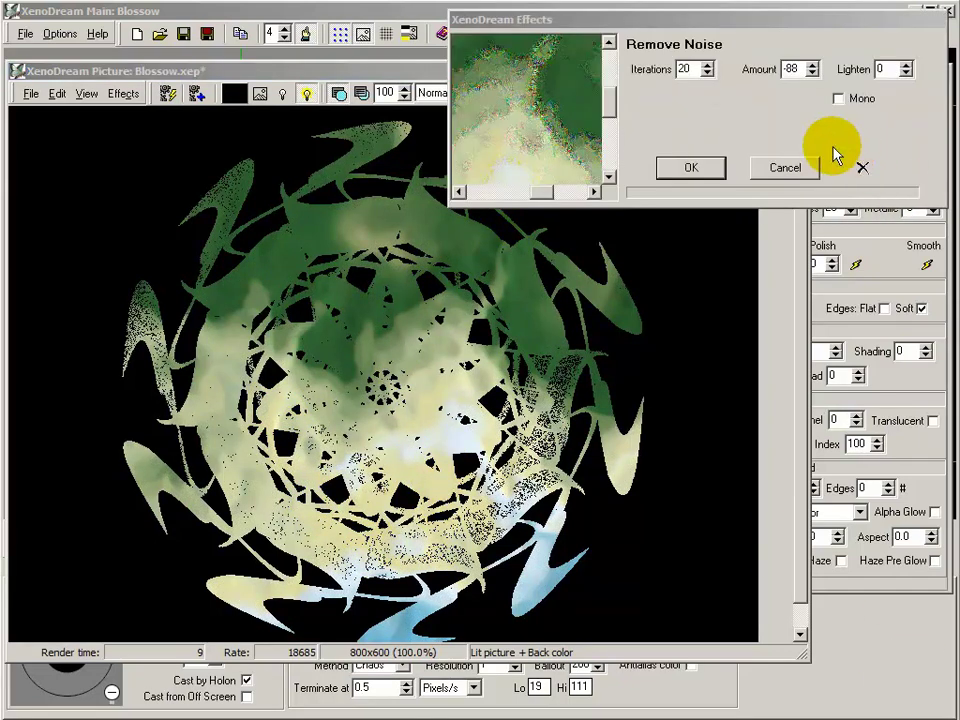
click(793, 68)
mouse_move(796, 68)
mouse_down()
mouse_move(790, 88)
mouse_move(800, 45)
mouse_move(797, 69)
mouse_up()
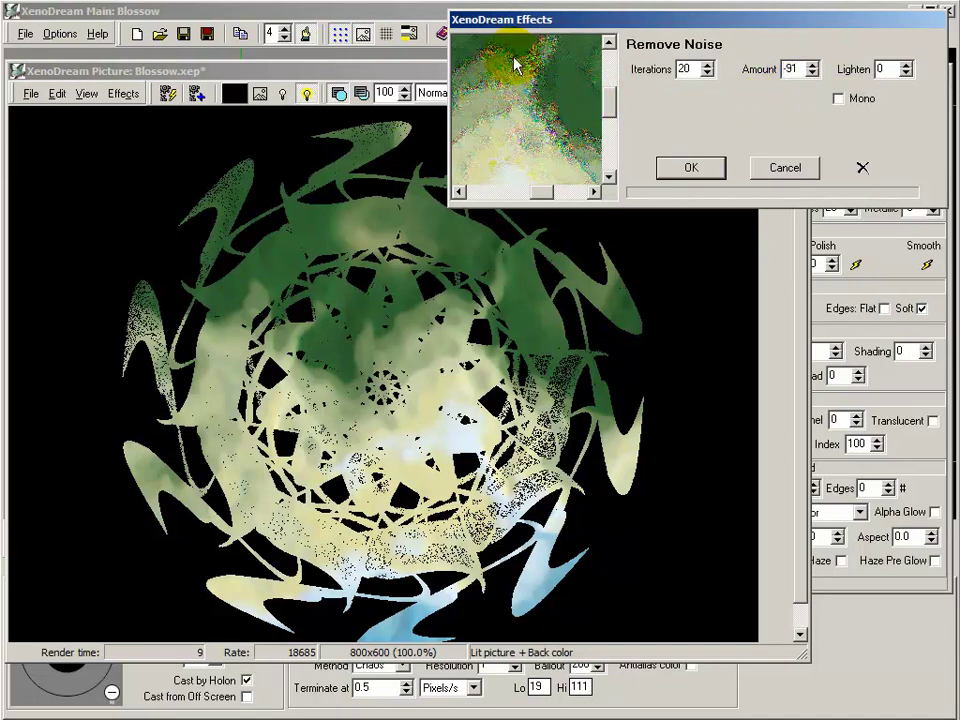
click(838, 99)
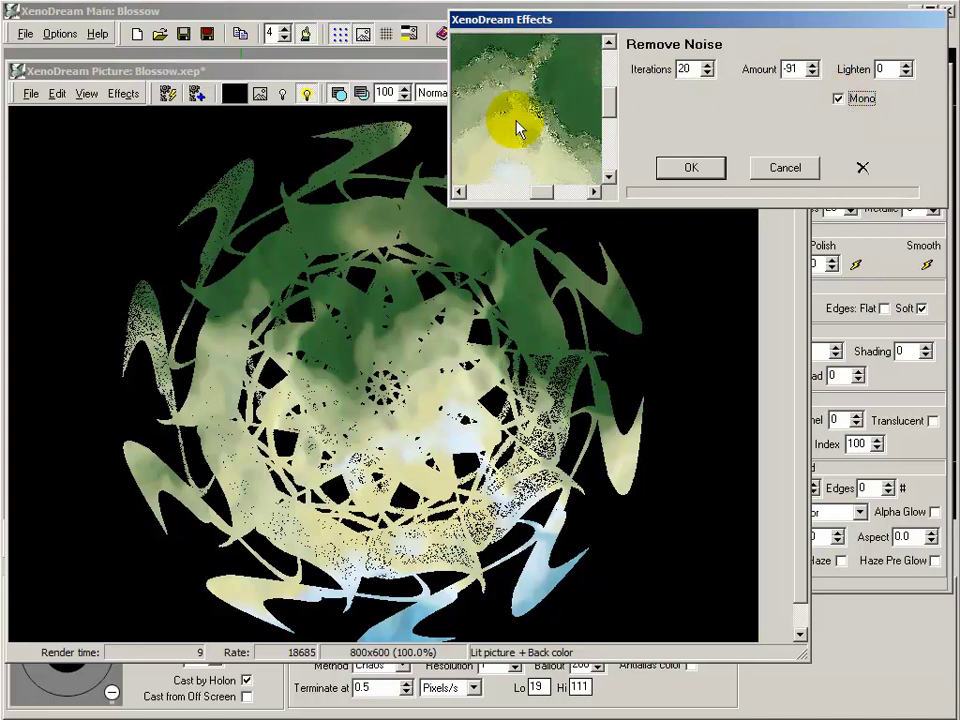
click(694, 172)
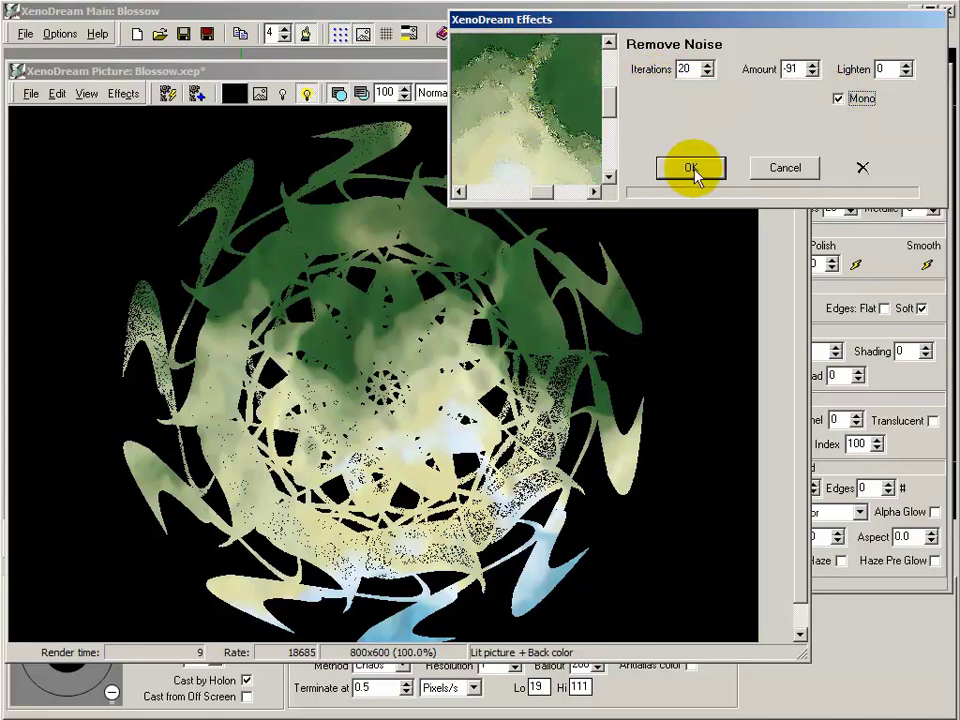
click(697, 168)
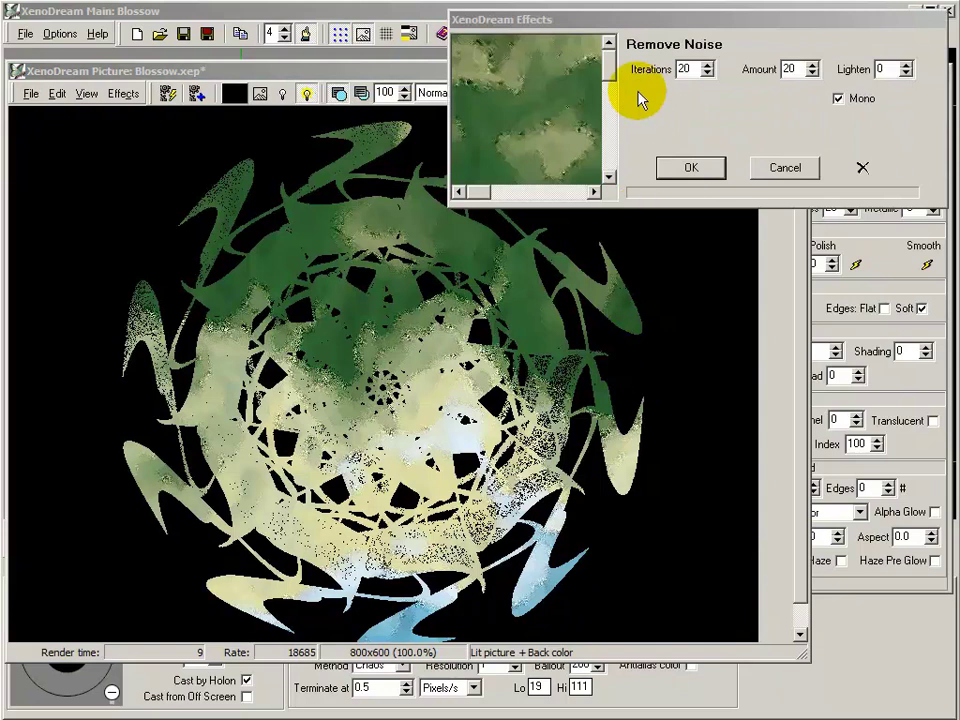
Step: Lighten the picture using Remove Noise with 20 iterations, amount 20, Lighten 2 and Mono on
double_click(684, 70)
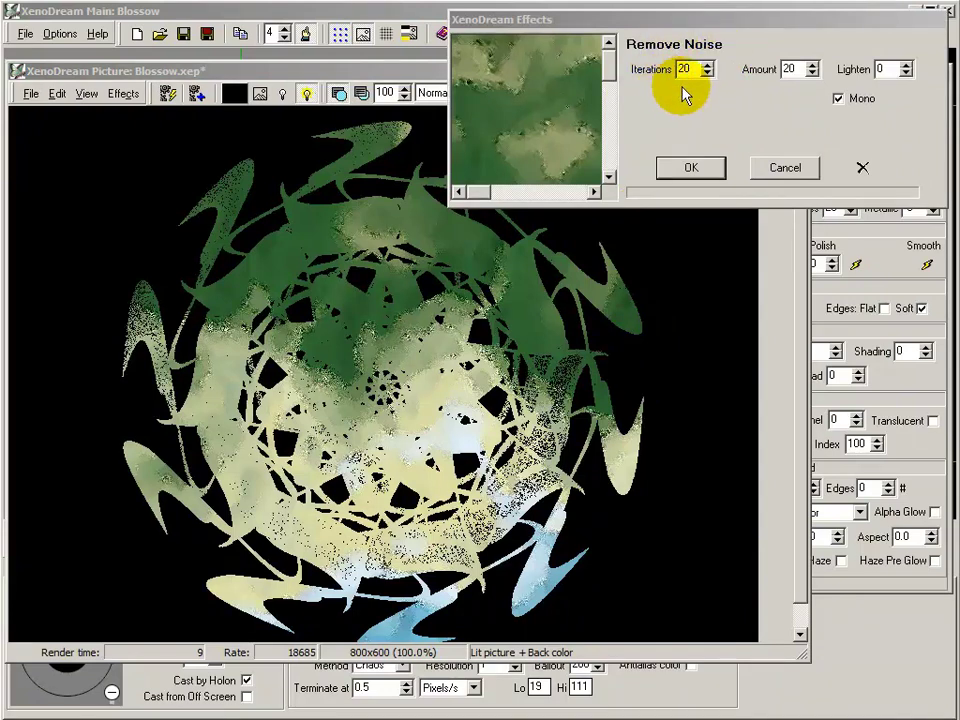
double_click(790, 69)
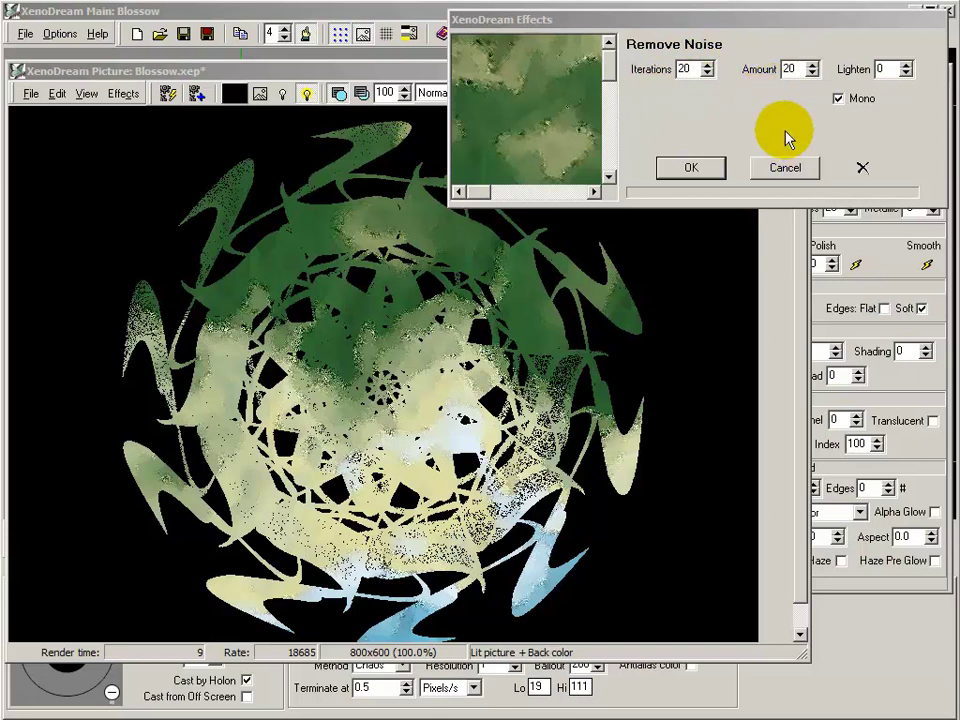
click(907, 65)
click(907, 65)
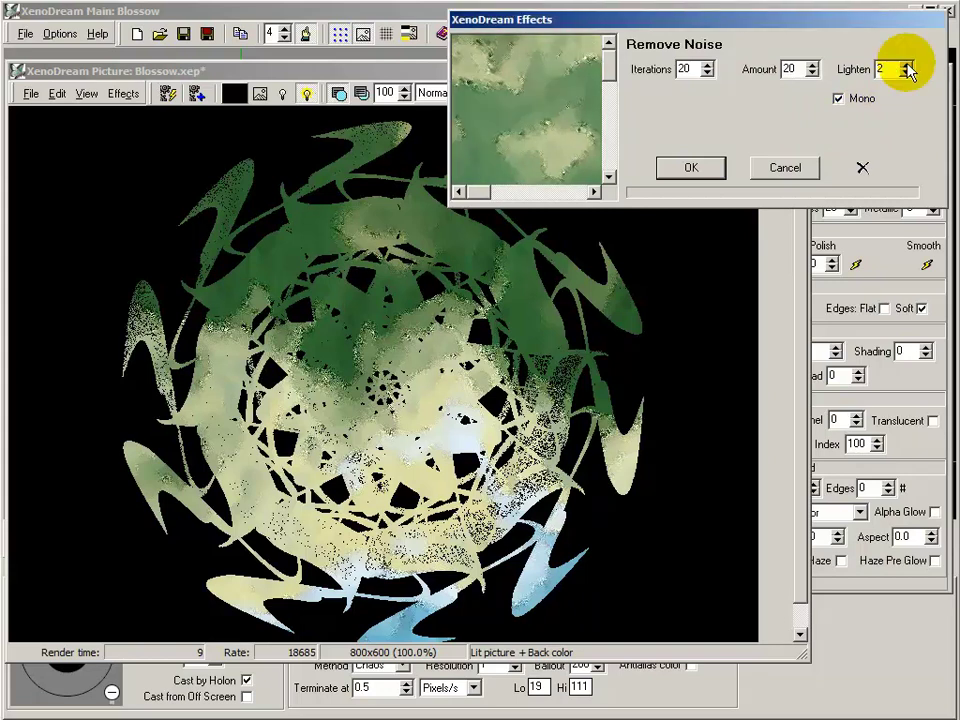
click(705, 167)
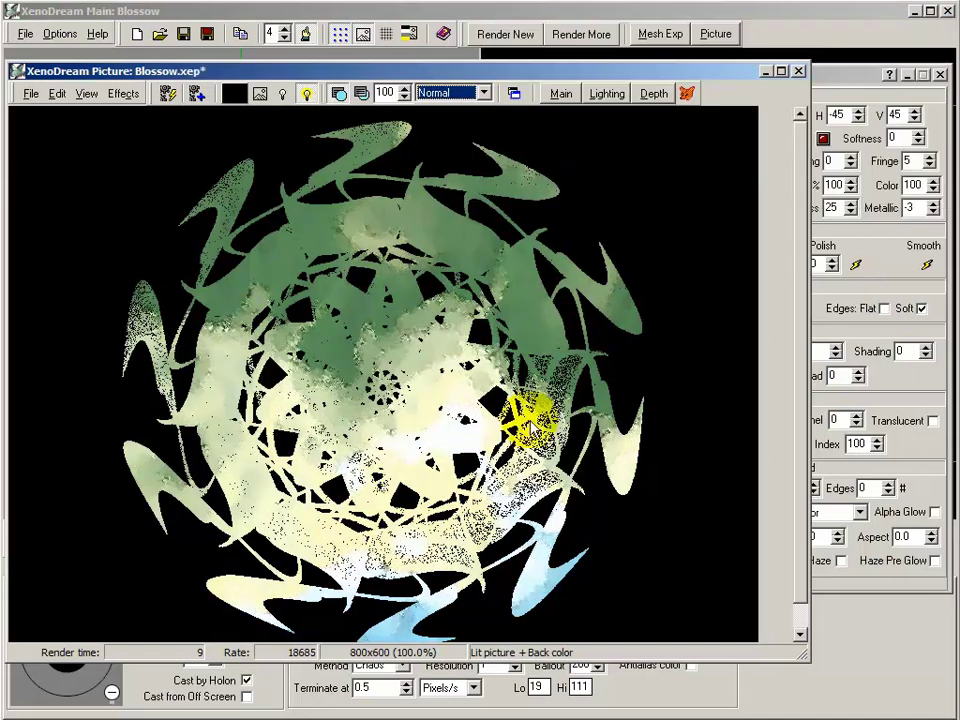
Step: Reopen Remove Noise, reset all its settings to their defaults and accept the effect
drag(527, 420, 464, 503)
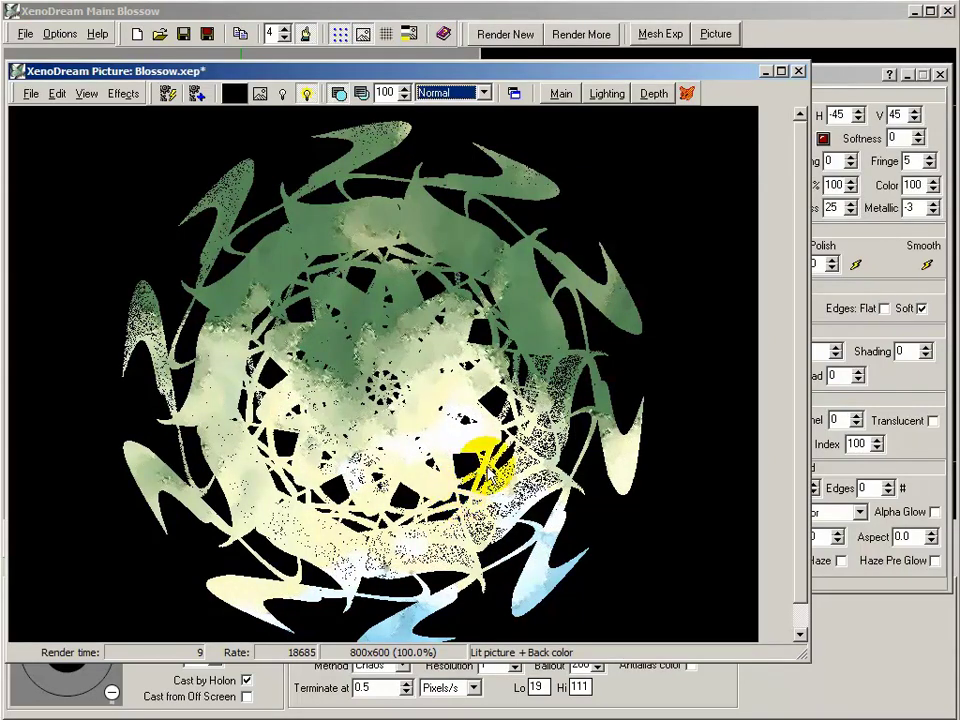
click(122, 93)
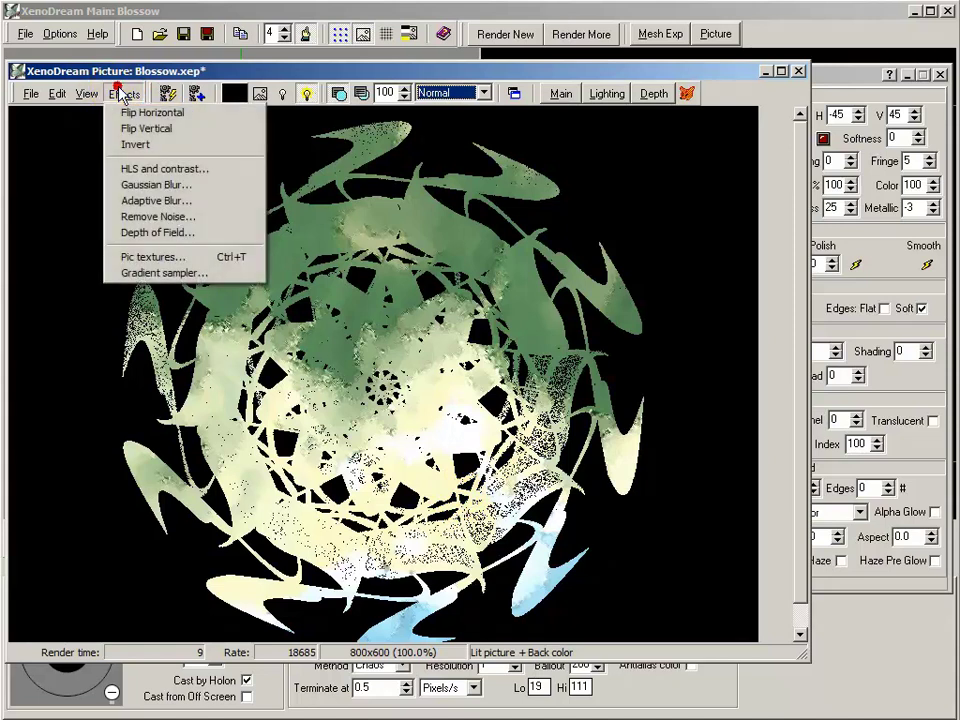
click(122, 215)
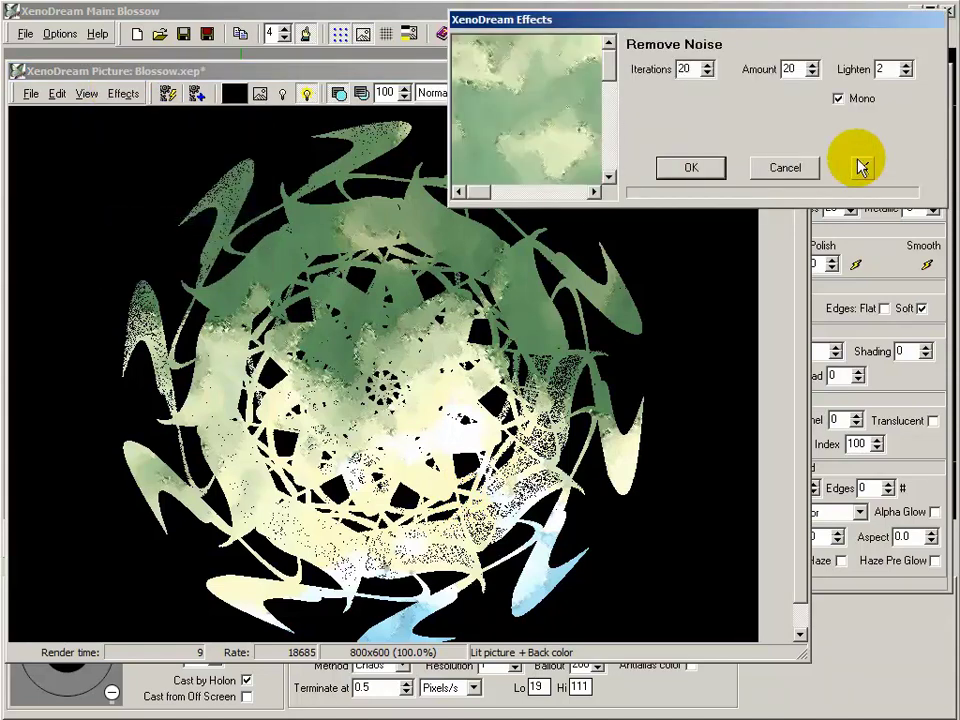
click(862, 168)
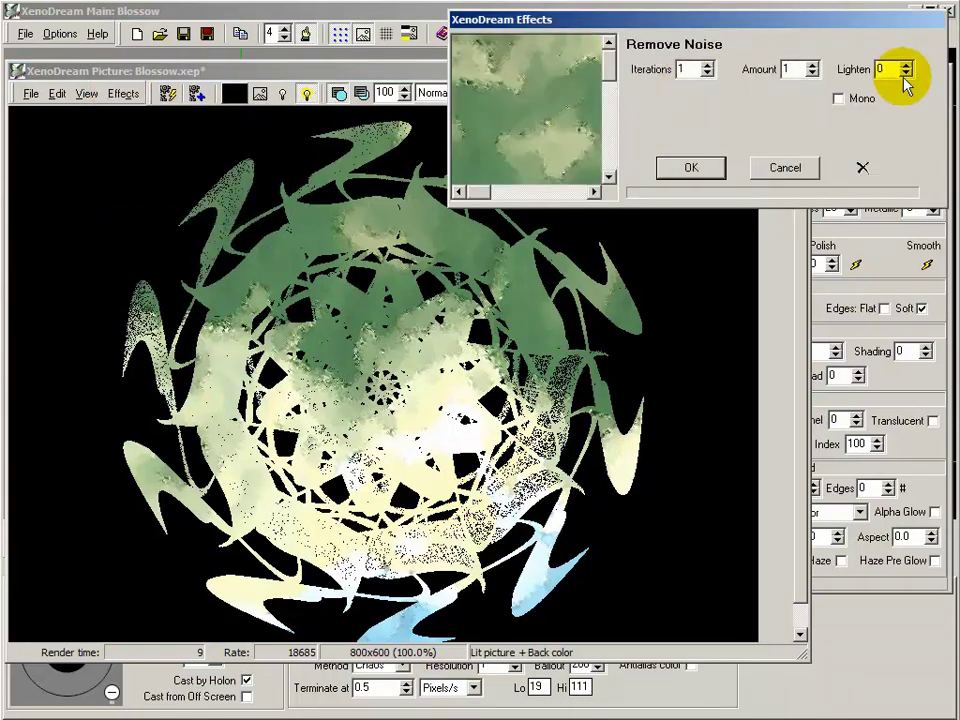
click(688, 170)
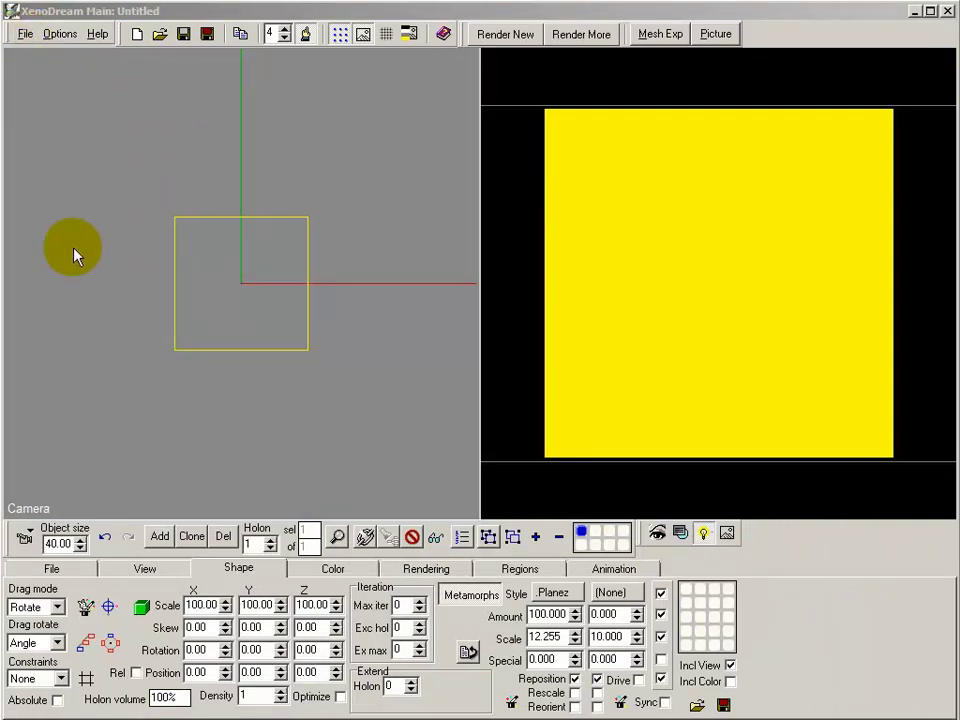
Step: Render the .Planez holon anew, keeping the existing alpha channel, and apply the current lighting to the picture
click(555, 594)
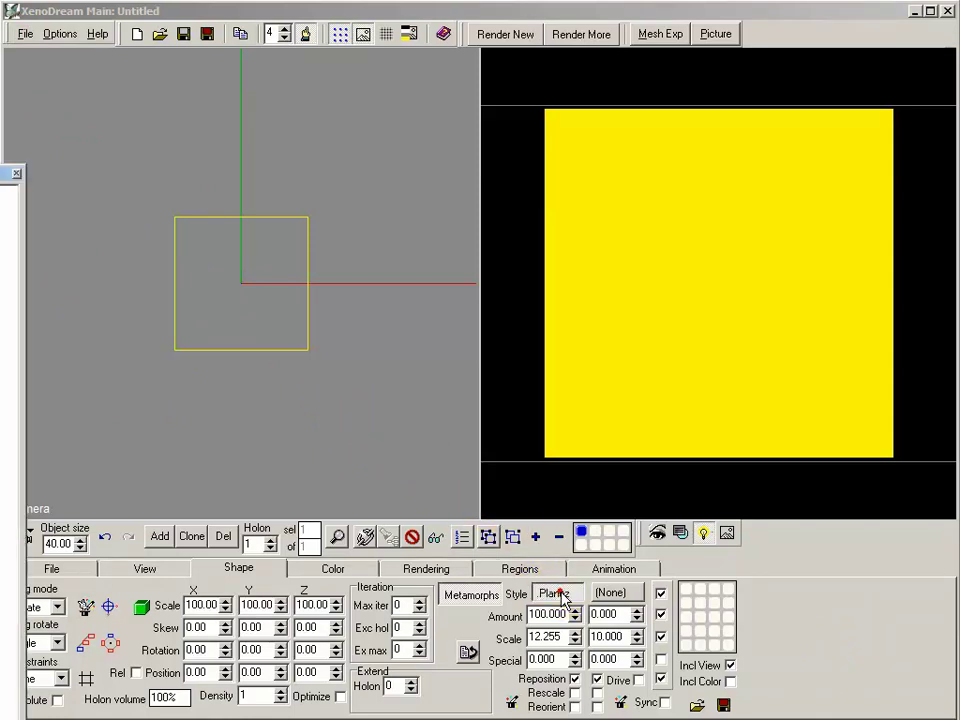
drag(1, 172, 203, 69)
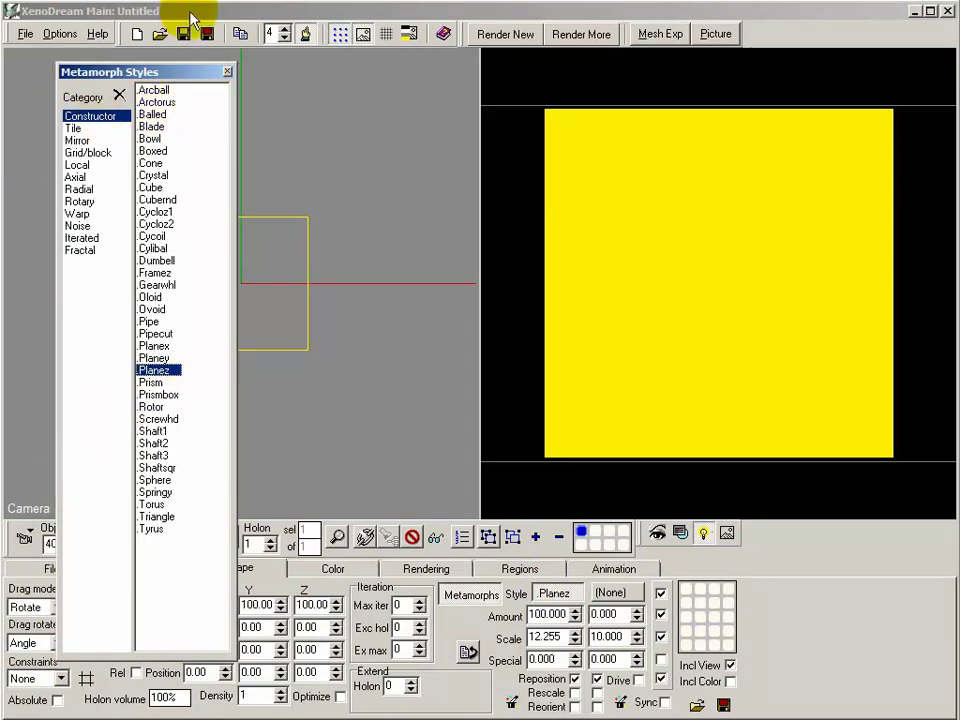
click(227, 72)
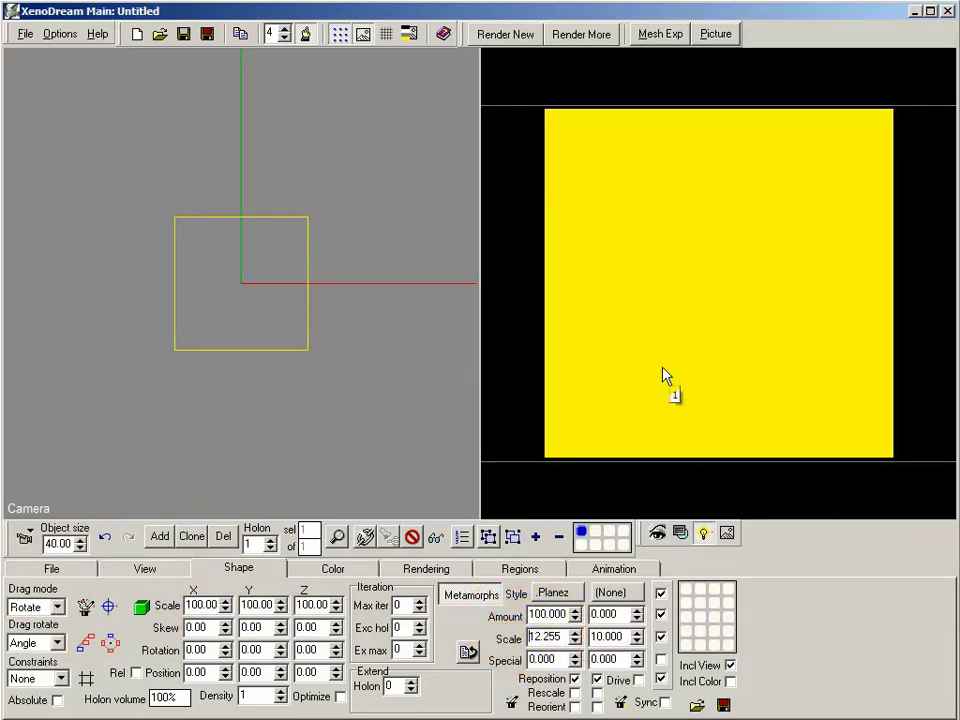
click(508, 36)
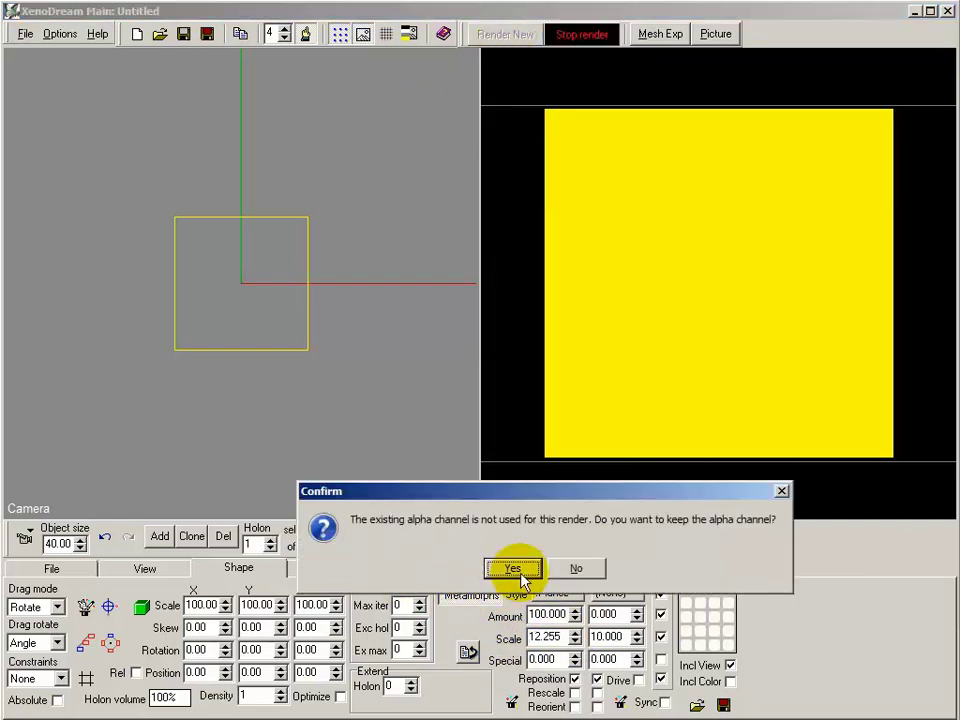
click(513, 569)
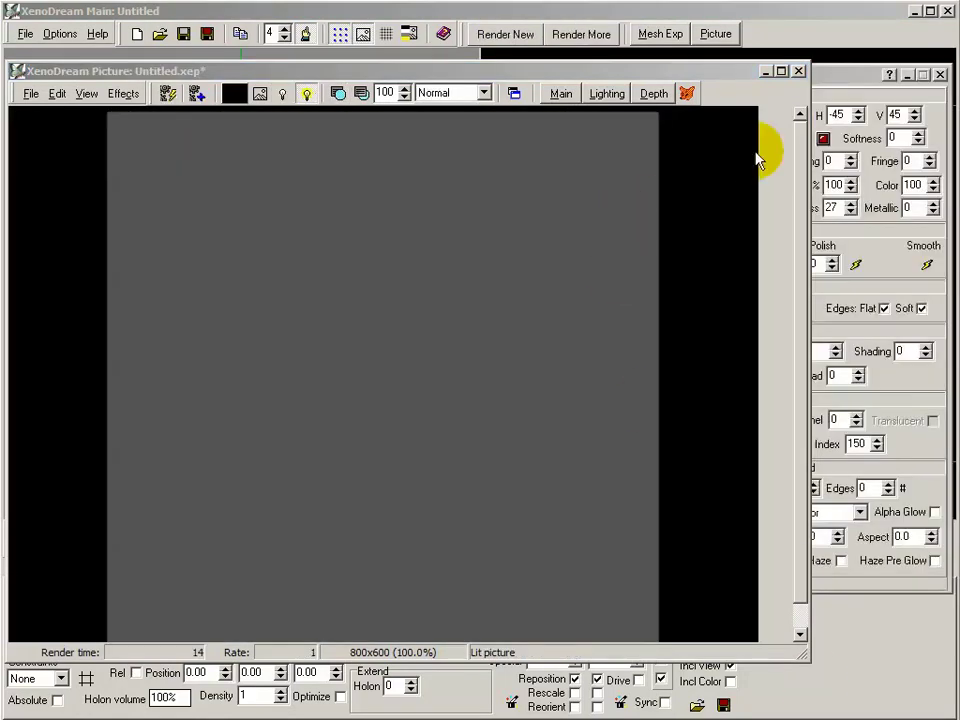
click(607, 94)
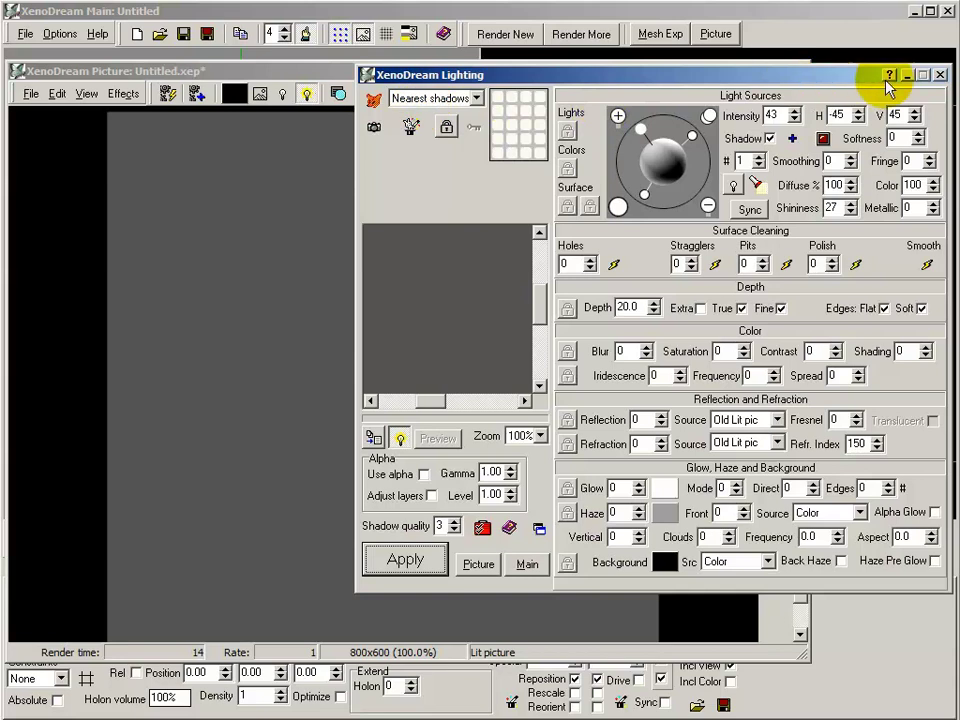
click(403, 562)
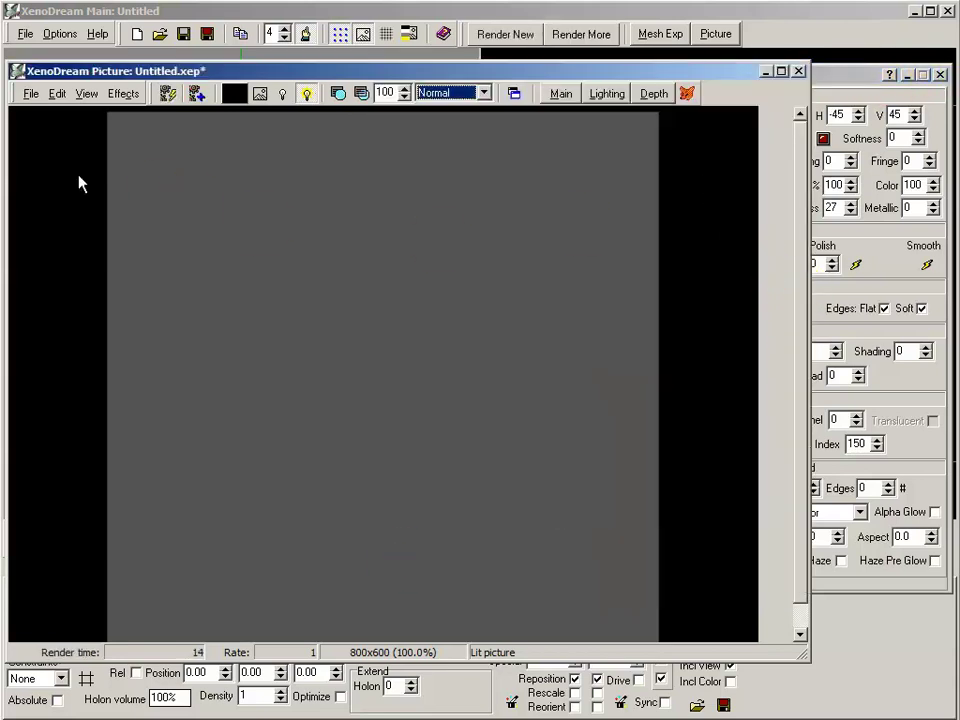
Step: Fill the picture with the Bathroom tile 1 Pic Texture preset from the Tile patterns category
click(124, 95)
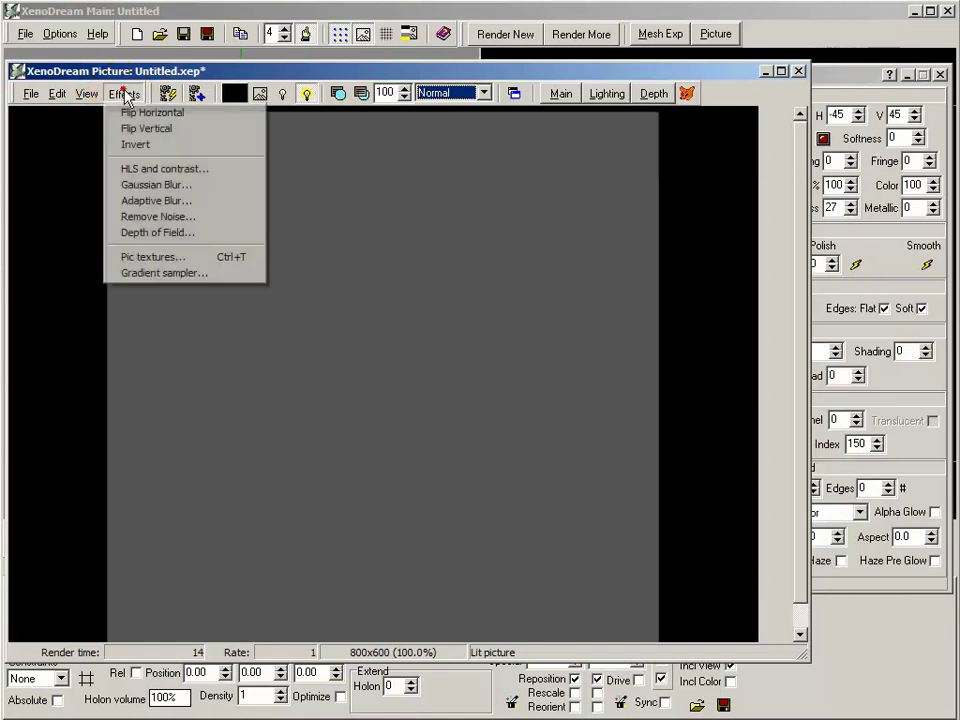
click(137, 257)
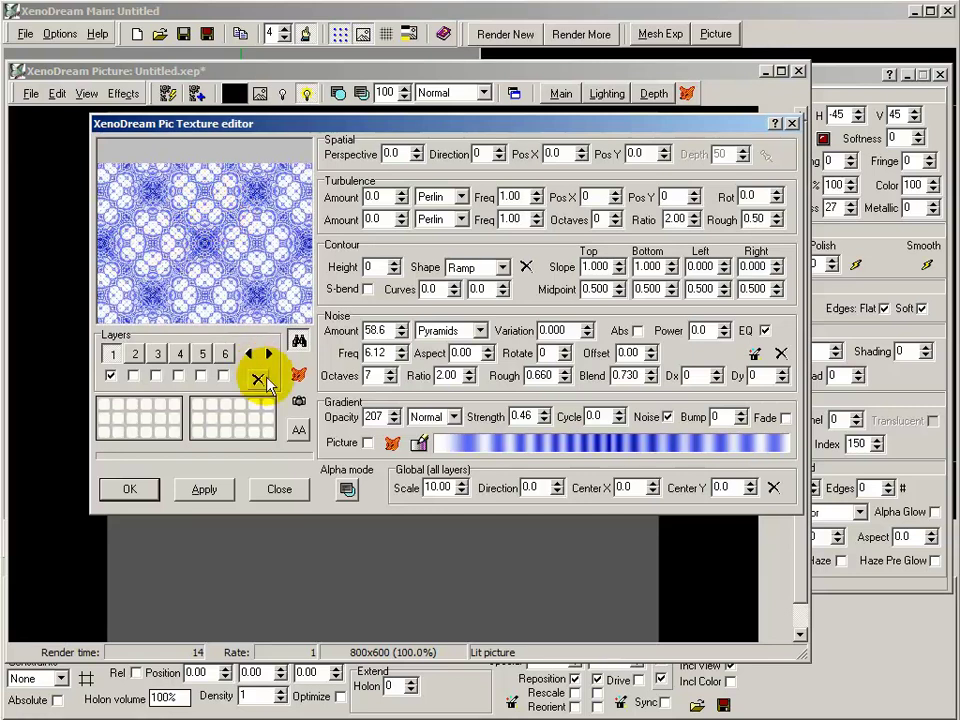
click(298, 376)
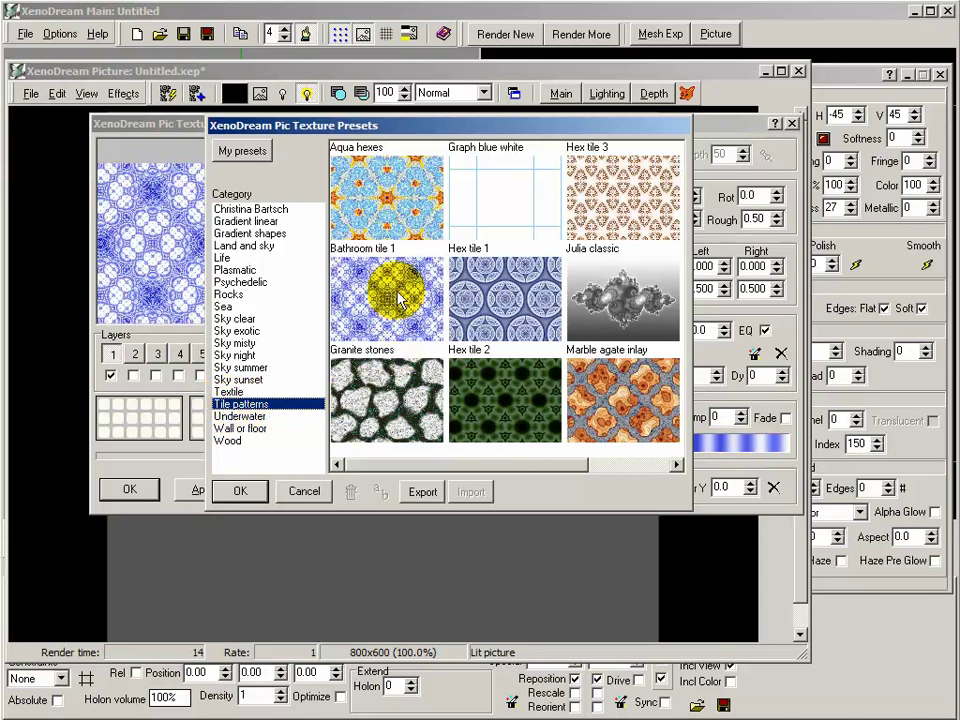
click(397, 340)
click(243, 491)
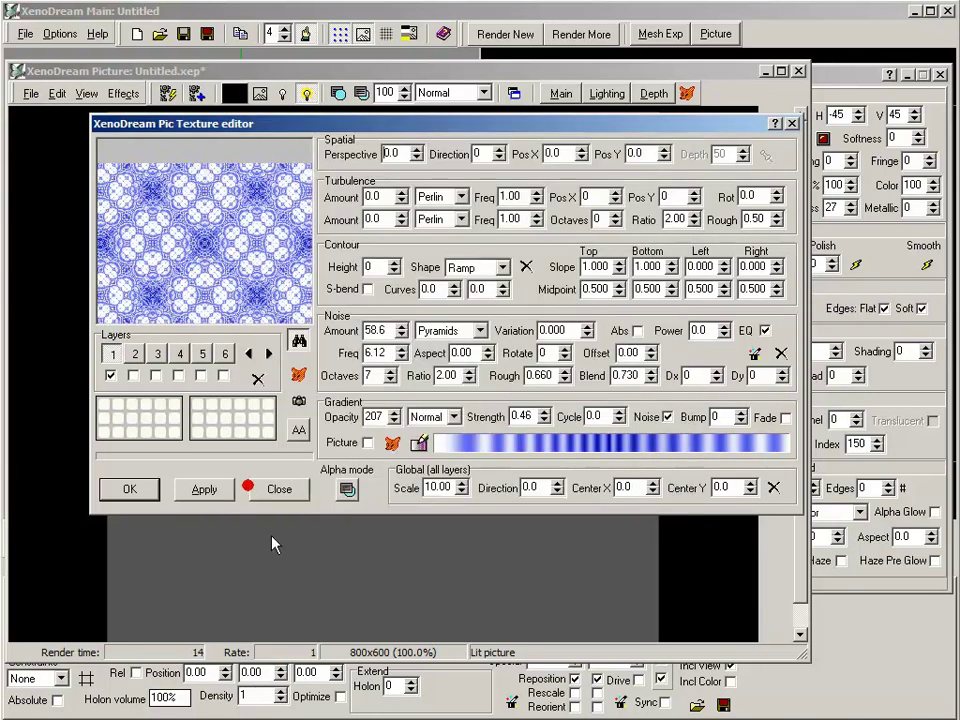
click(203, 489)
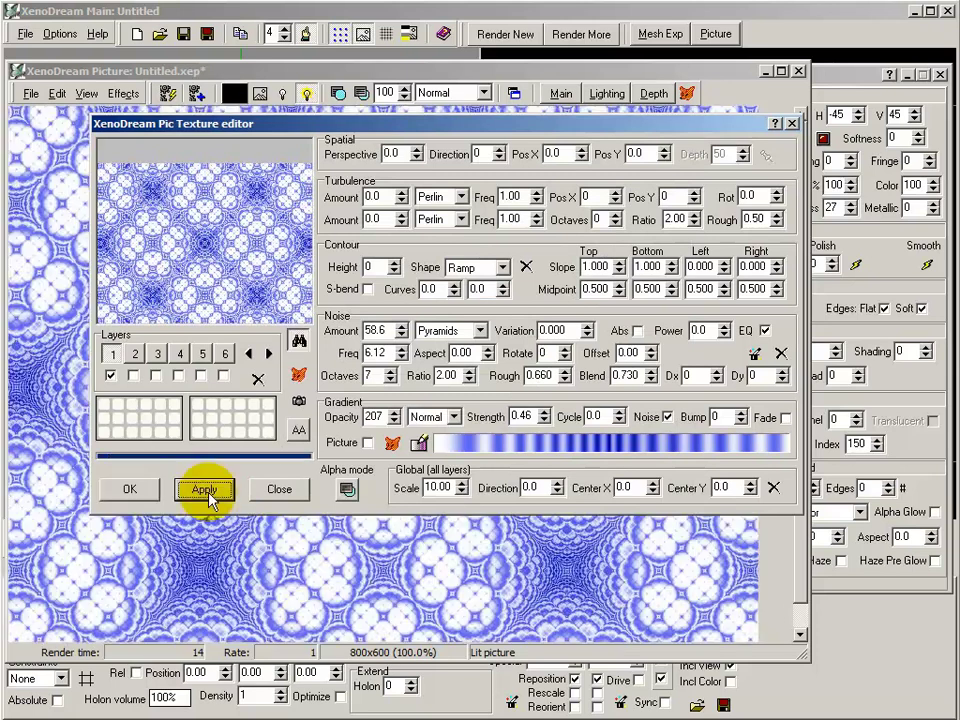
click(128, 490)
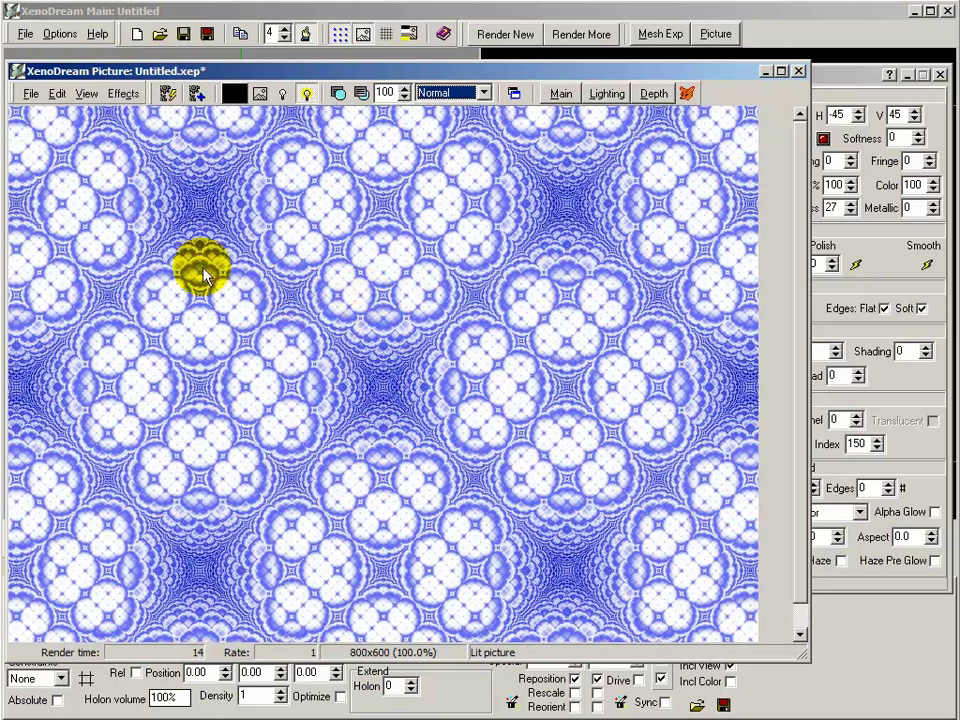
Step: Sharpen the tiled picture using Gaussian Blur with width 2, amount -49 and Lighten 0
click(125, 93)
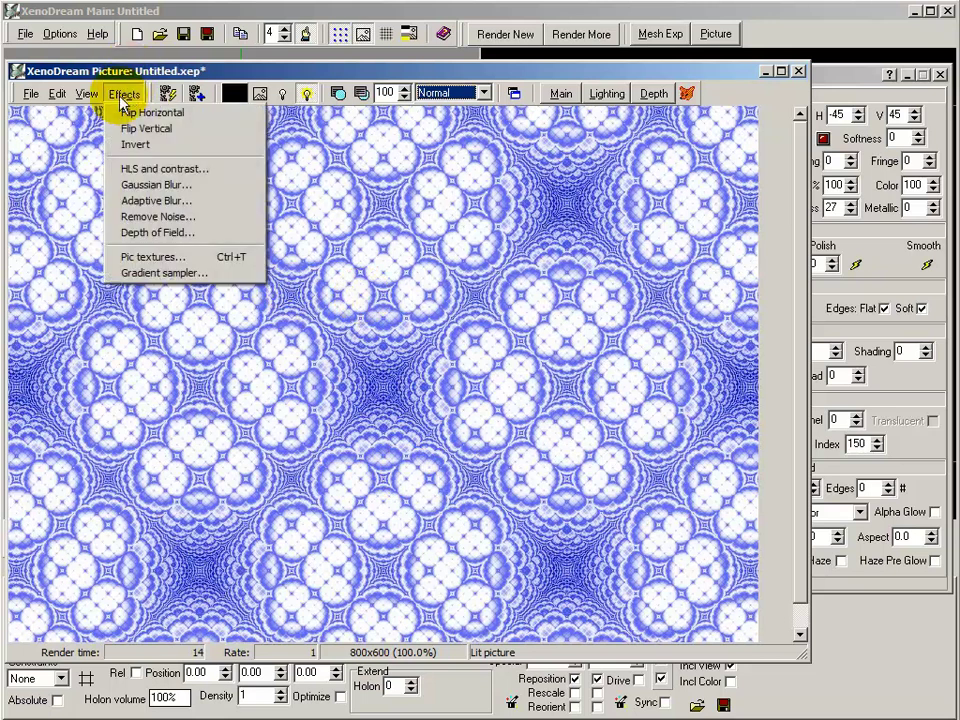
click(200, 190)
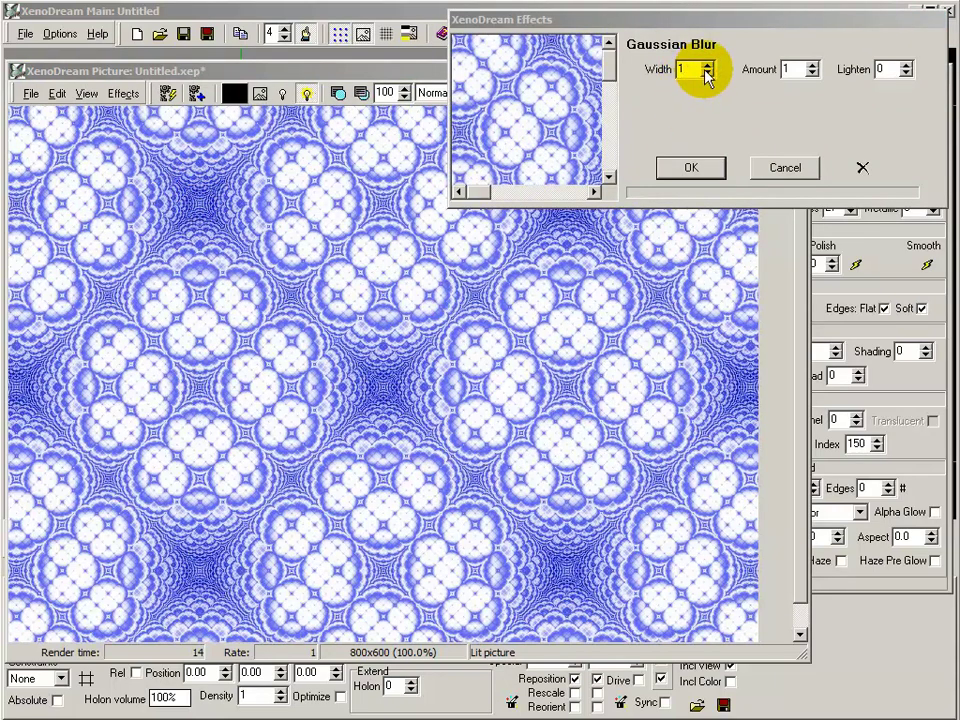
click(707, 65)
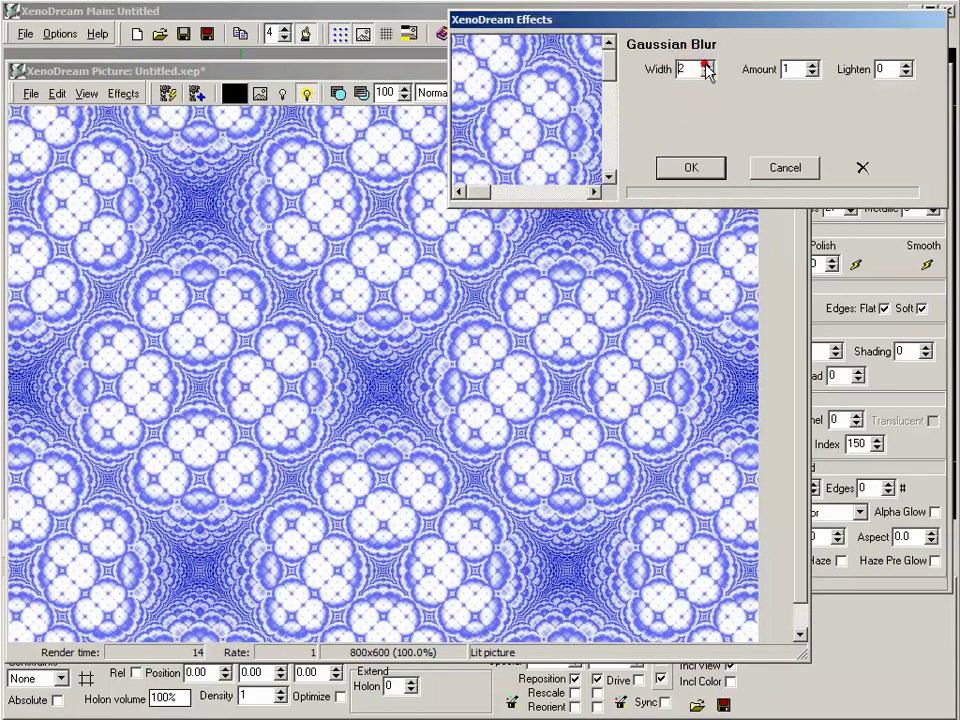
double_click(790, 69)
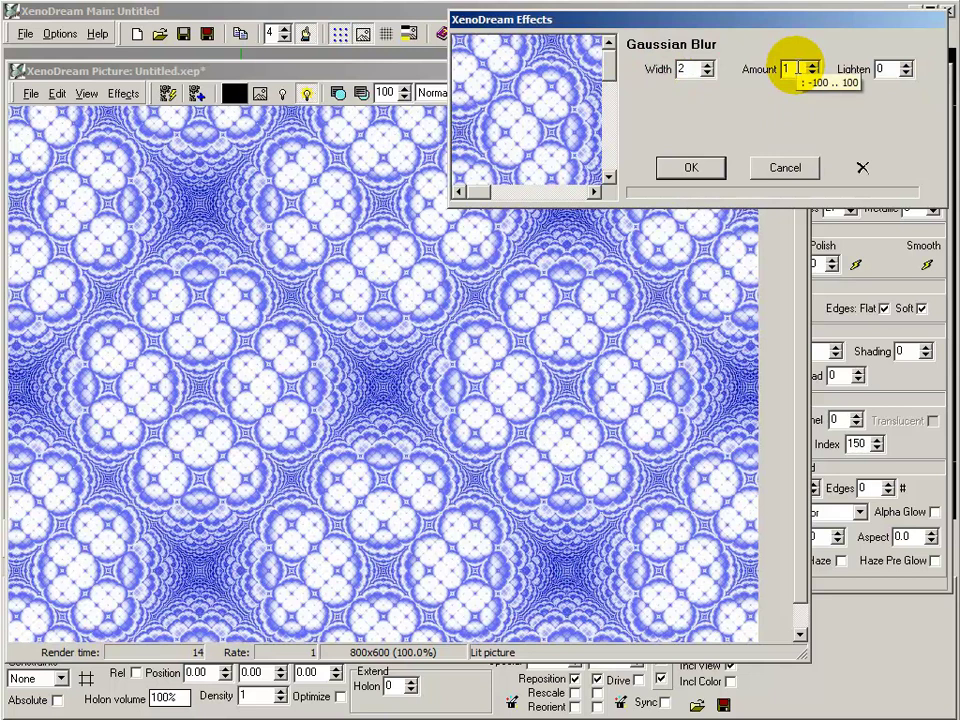
drag(790, 69, 733, 154)
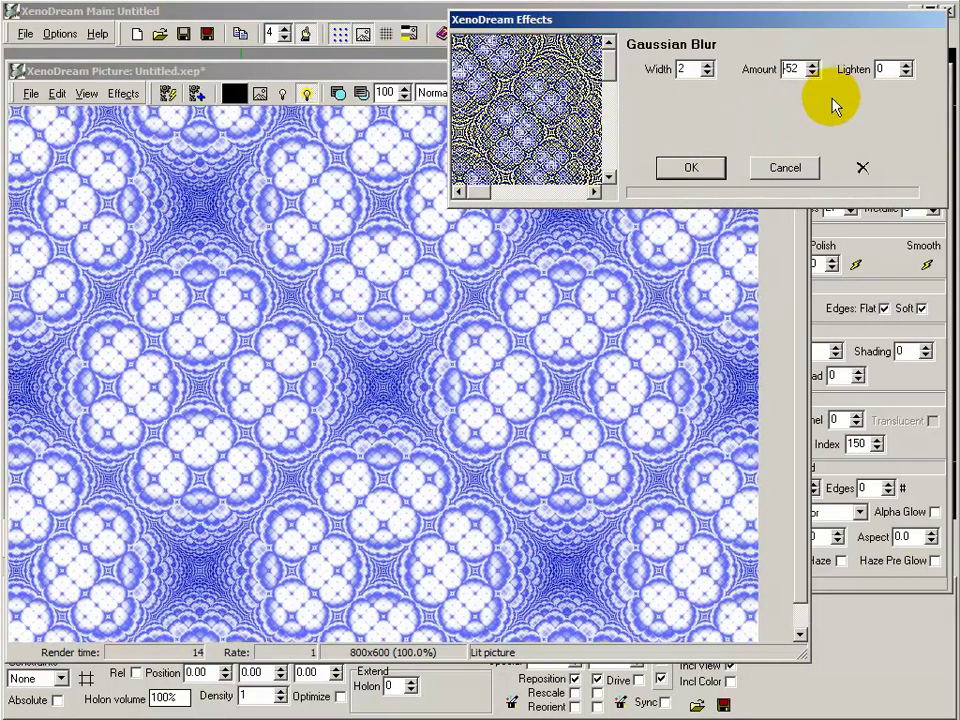
click(812, 66)
click(812, 66)
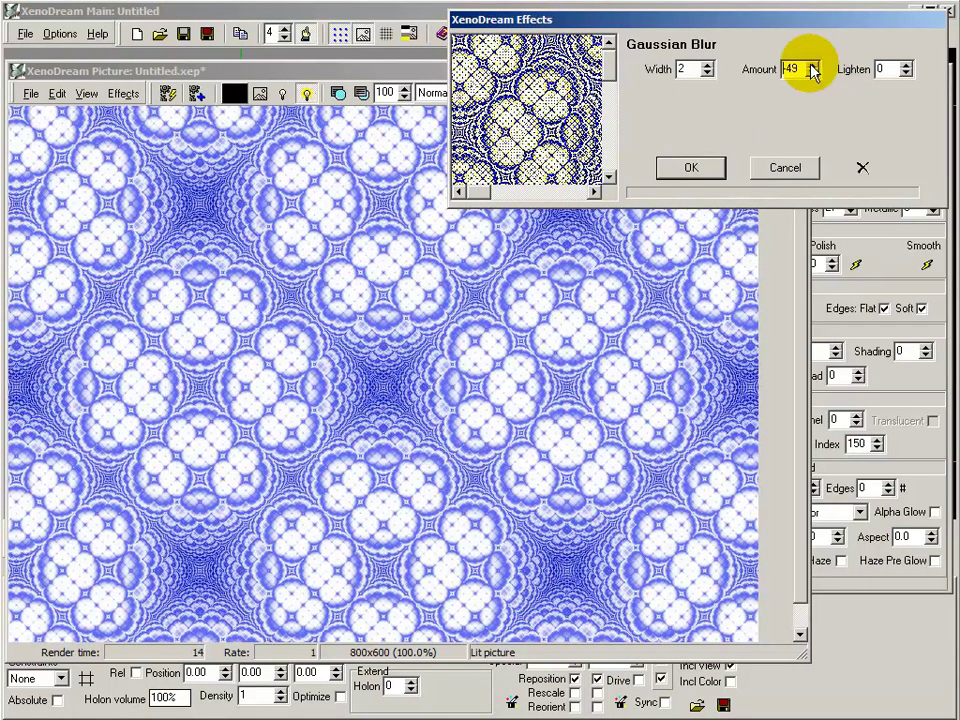
key(Home)
key(Delete)
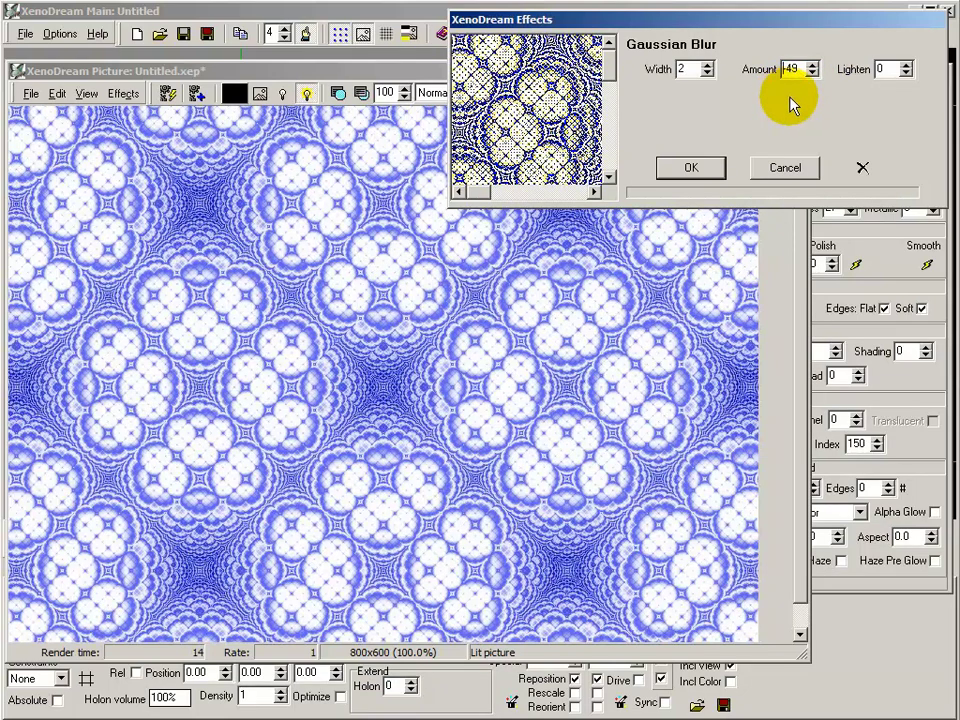
click(893, 69)
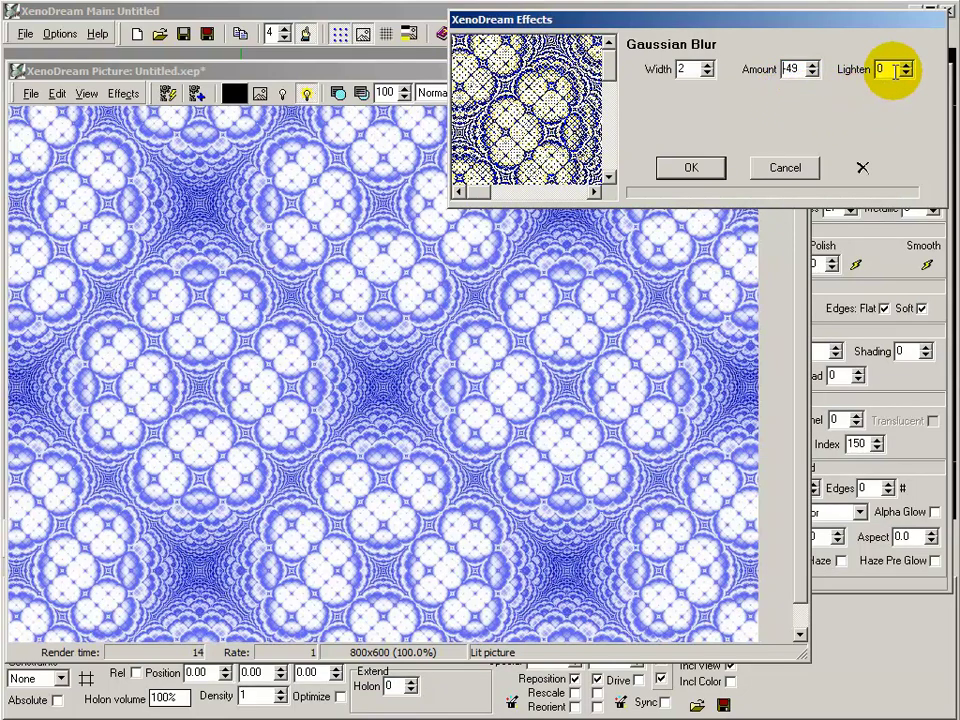
click(688, 167)
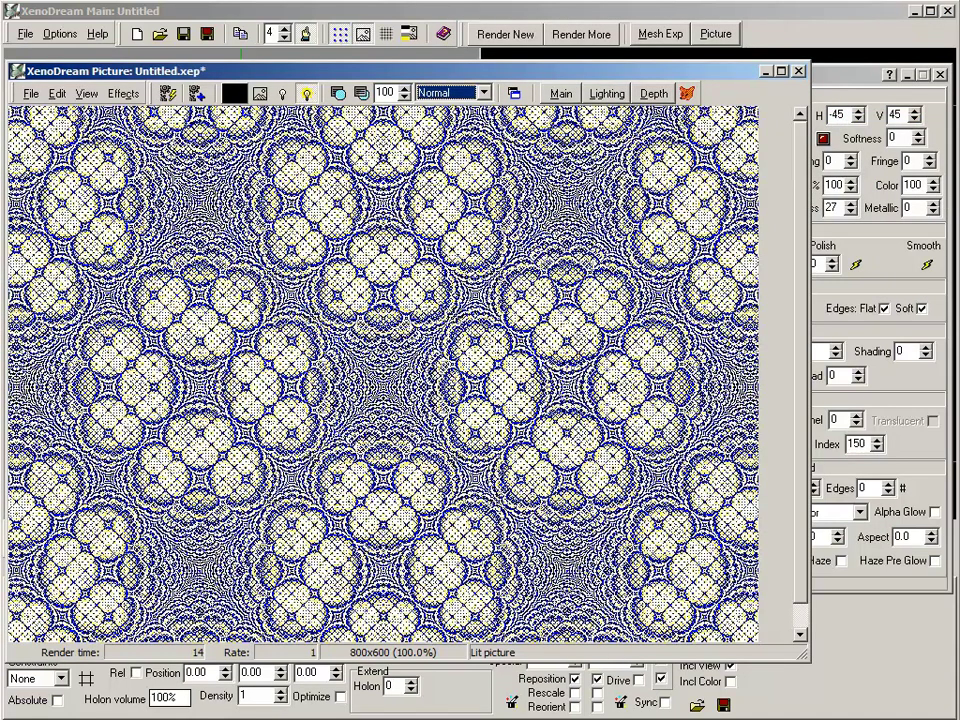
Step: Repeat Gaussian Blur on the picture with width 25, amount -76 and Lighten 0
key(ctrl+f)
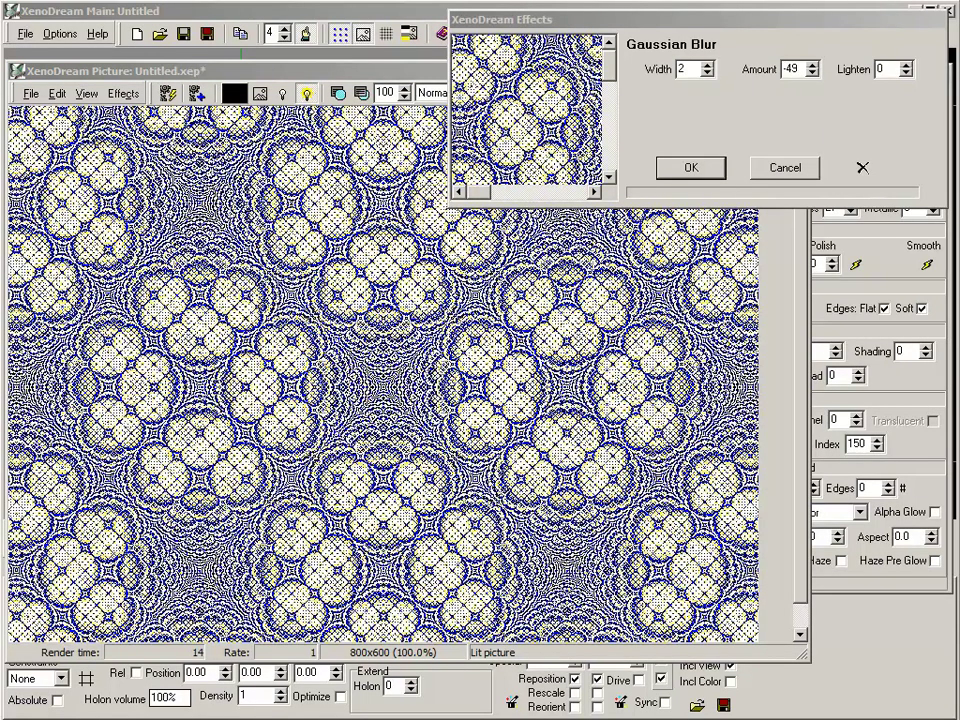
click(689, 70)
click(689, 70)
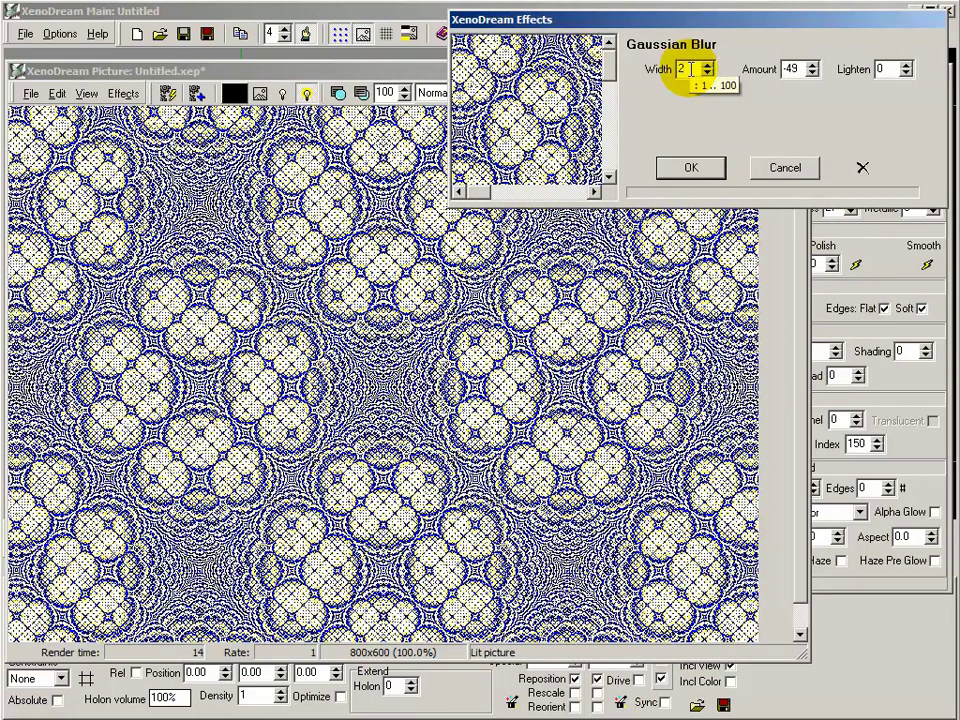
text(5)
key(Tab)
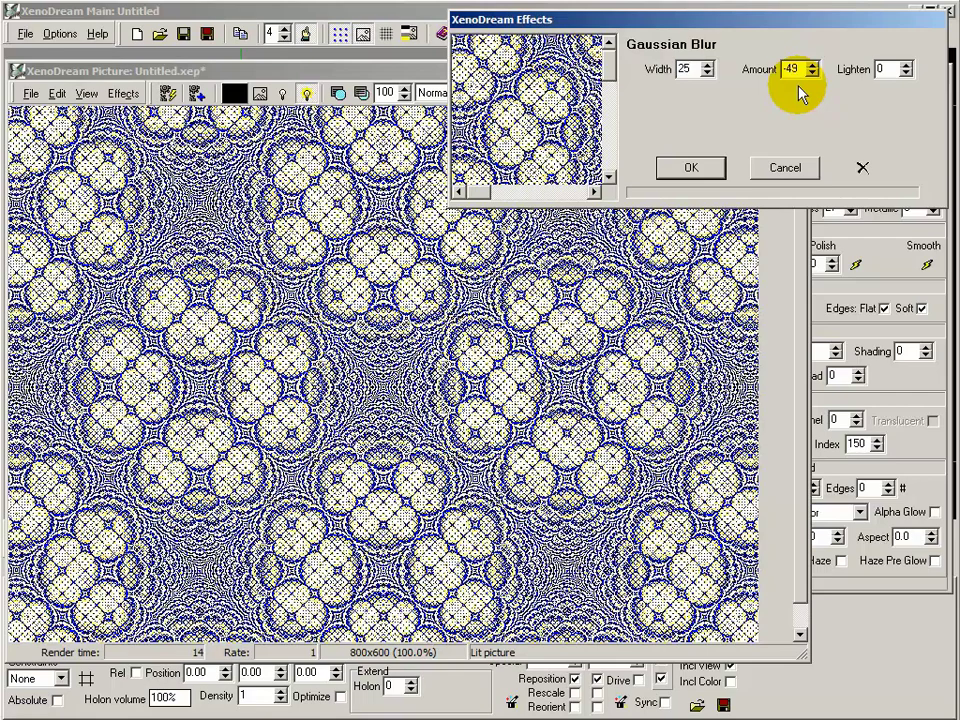
drag(793, 69, 782, 118)
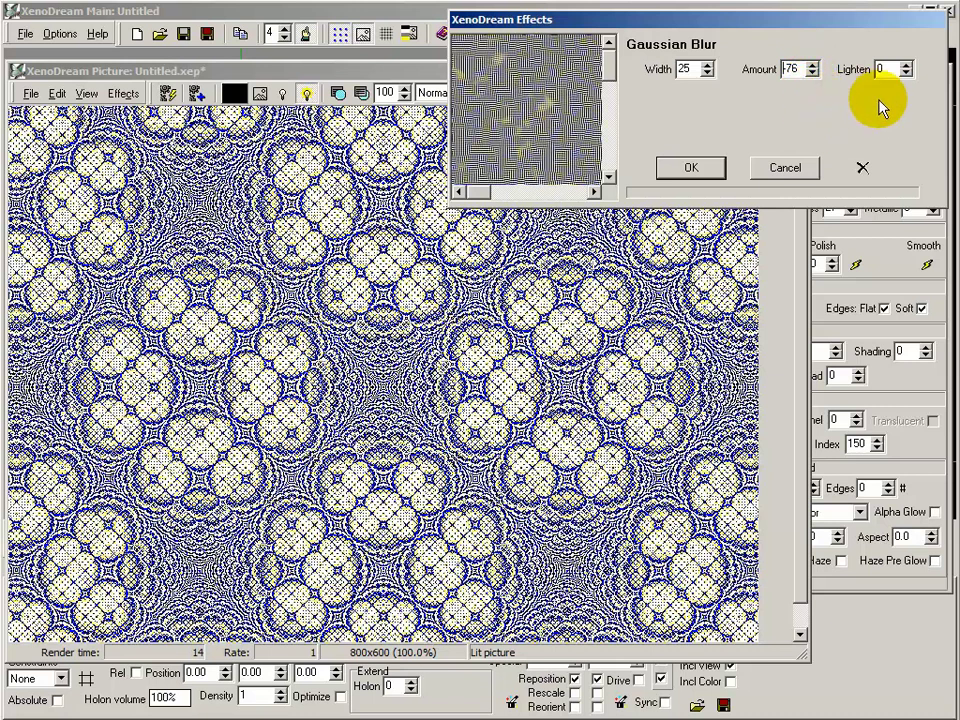
click(881, 69)
click(691, 168)
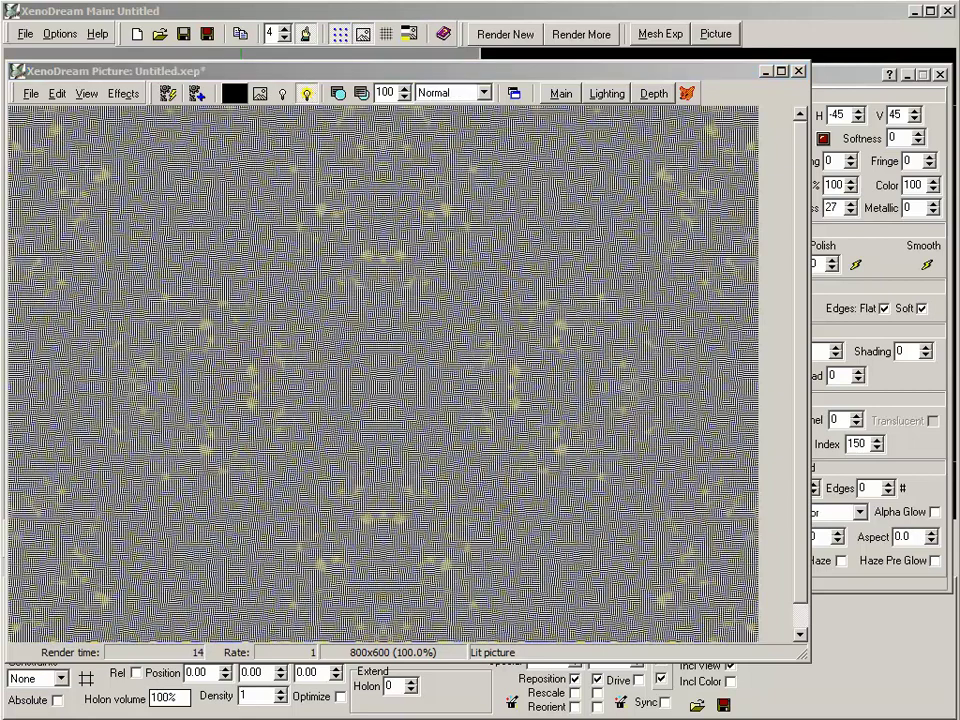
Step: Set up Remove Noise with 15 iterations and amount 20, previewing Mono on before switching it off again
click(121, 94)
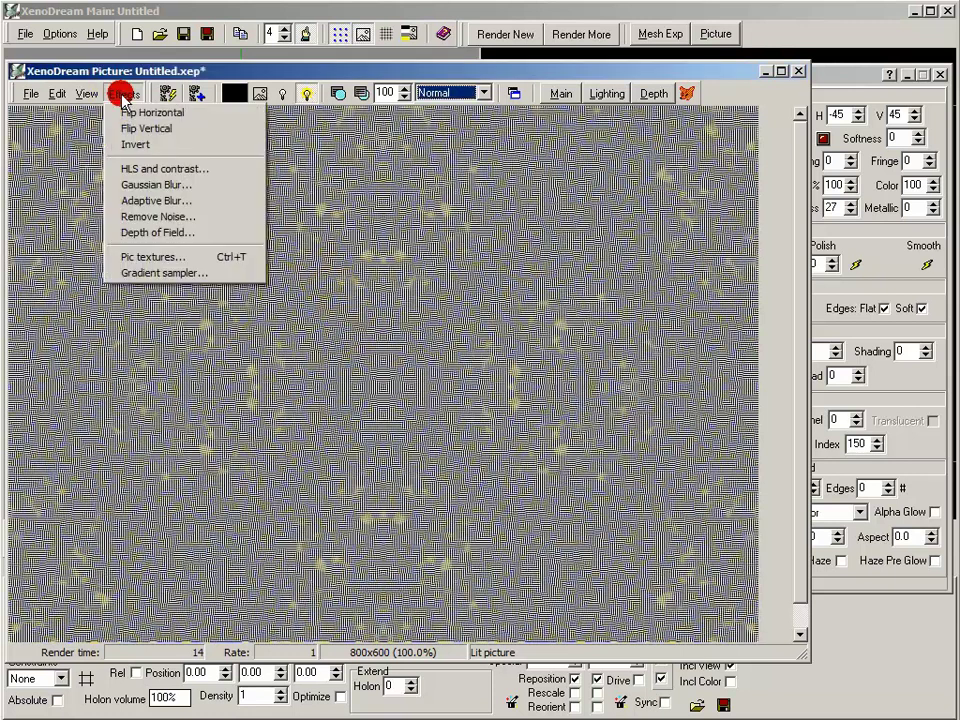
click(137, 218)
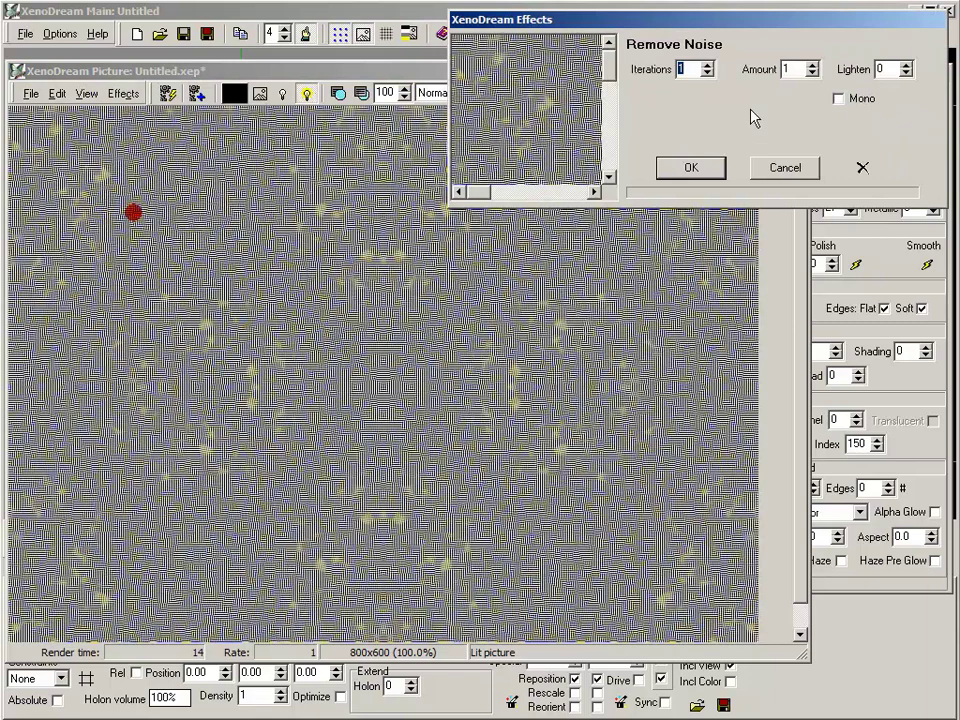
click(698, 72)
text(5)
click(785, 70)
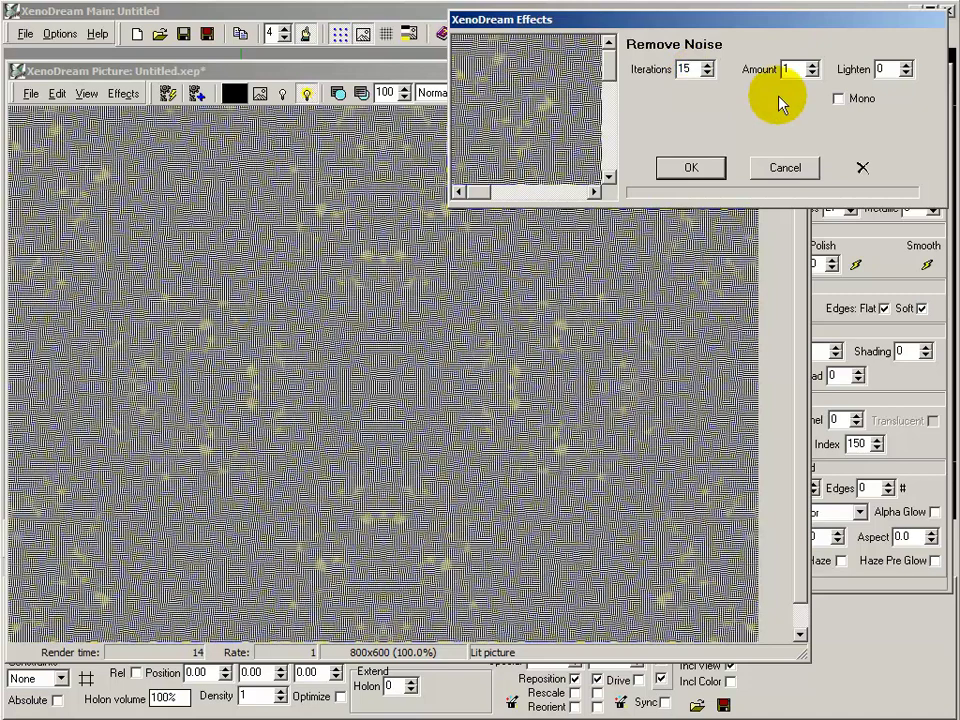
double_click(787, 69)
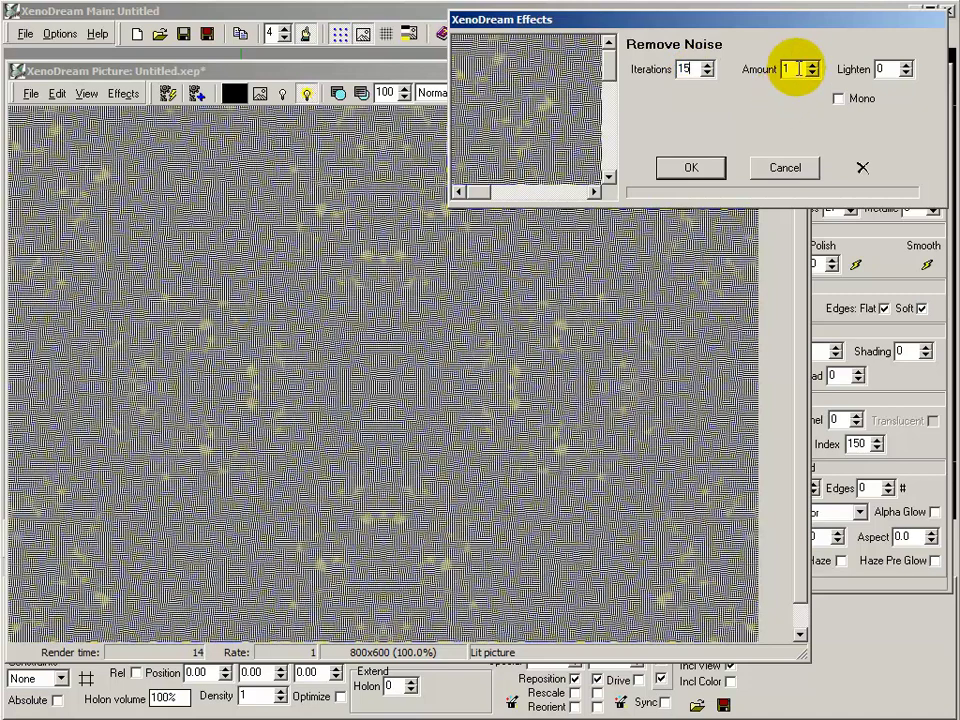
text(5)
key(BackSpace)
key(BackSpace)
text(20)
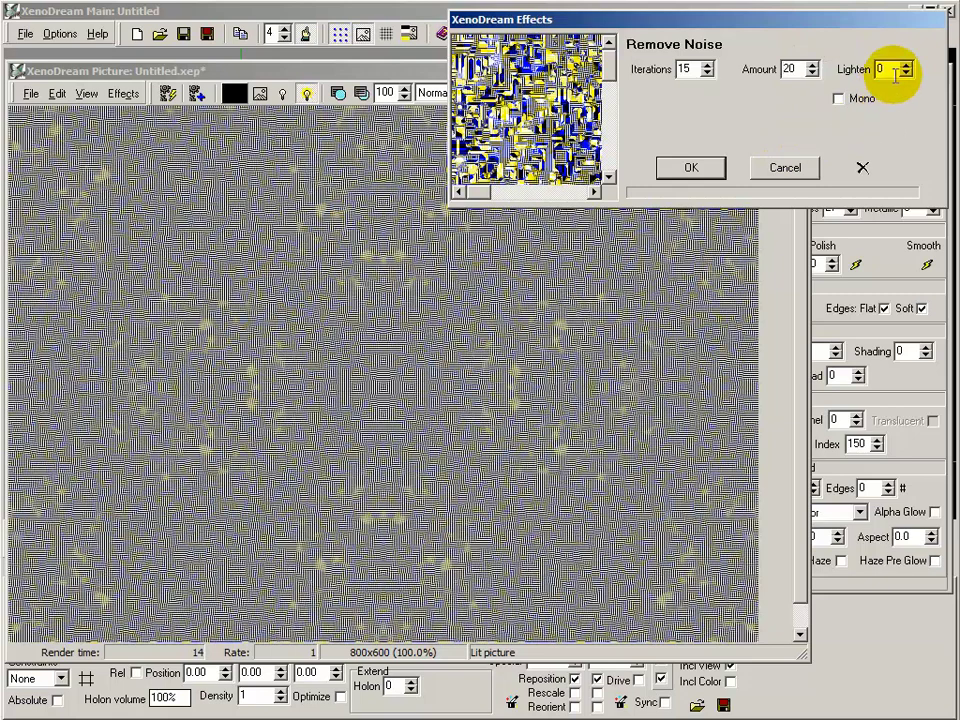
click(837, 99)
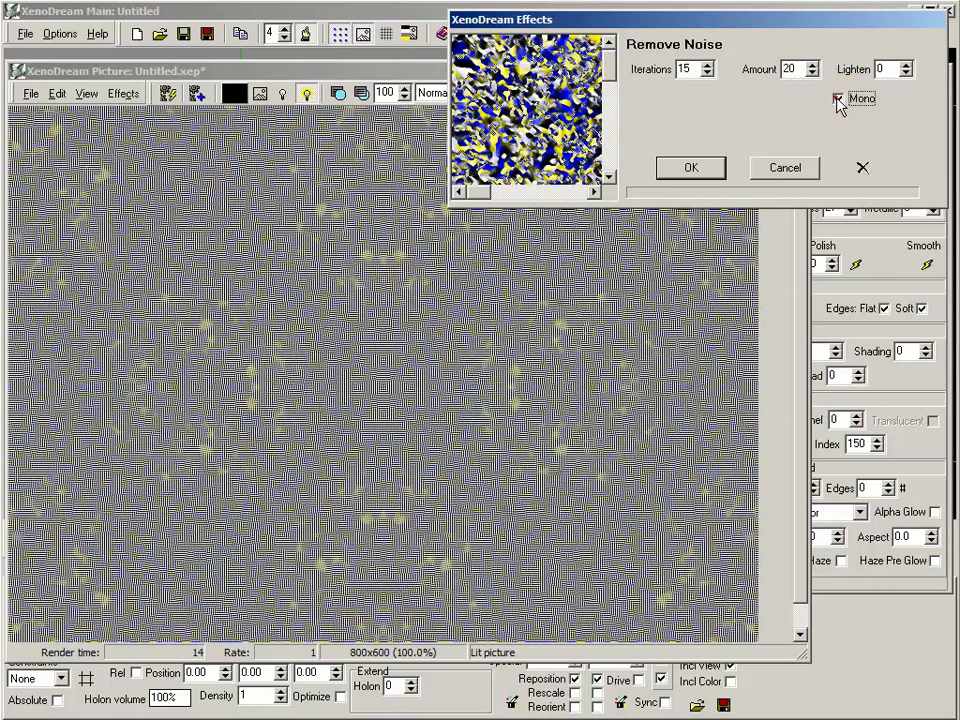
click(838, 99)
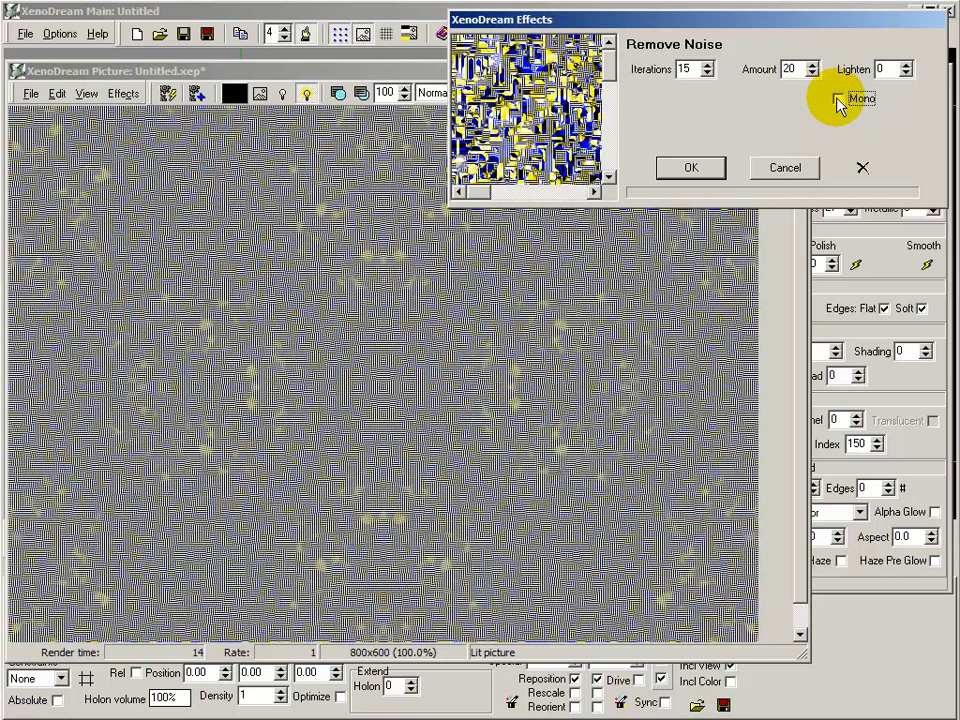
Step: Apply Remove Noise with 15 iterations and amount 20, and Gaussian Blur with width 25 and amount -10
click(681, 168)
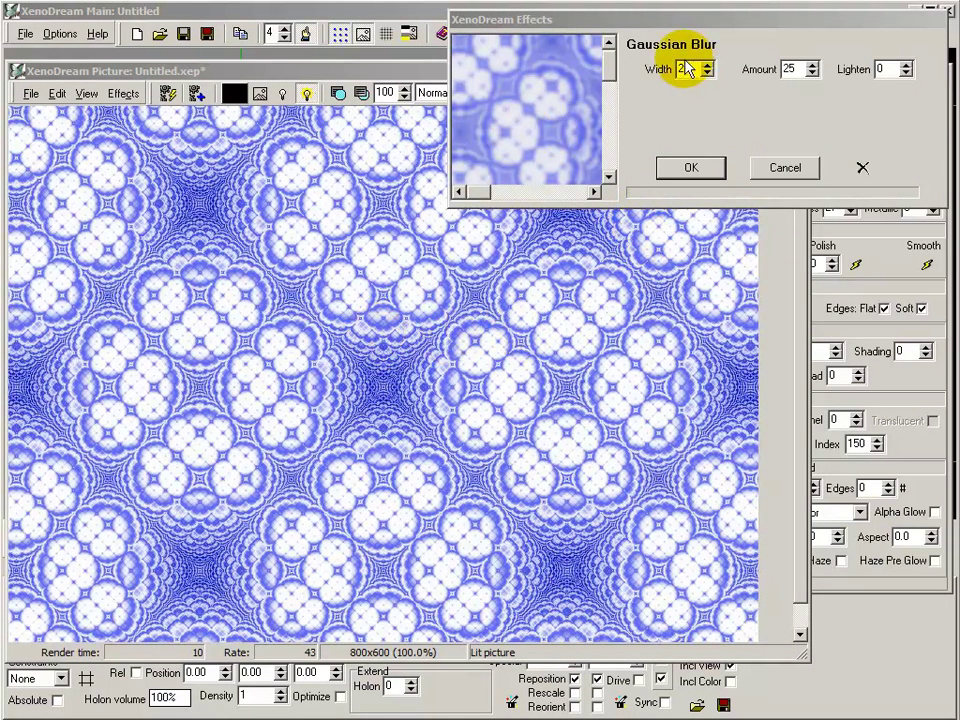
drag(797, 69, 761, 128)
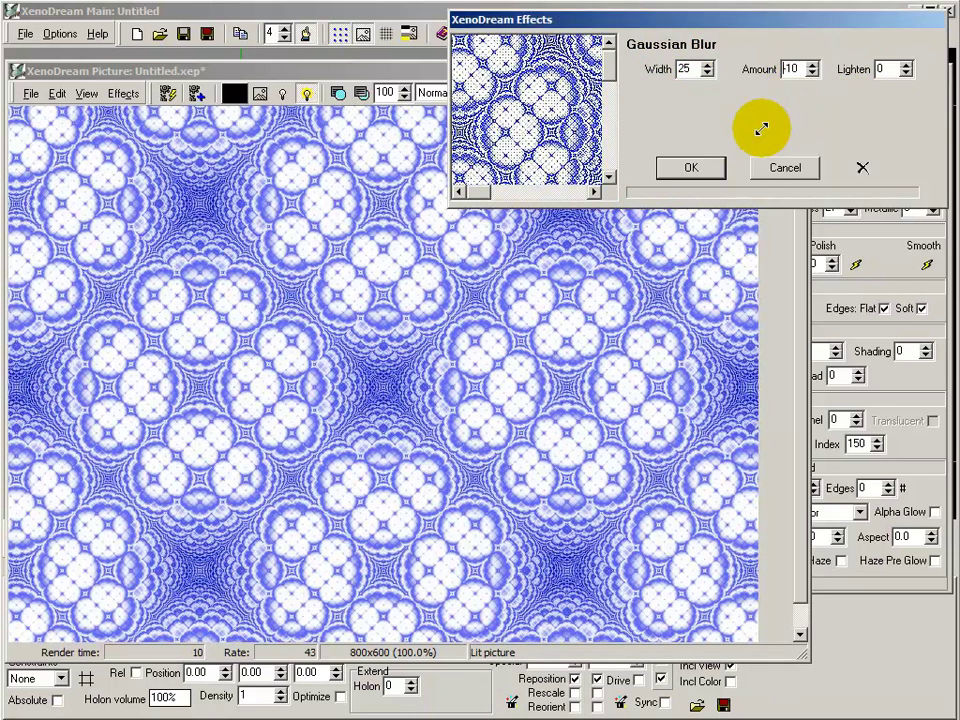
click(692, 167)
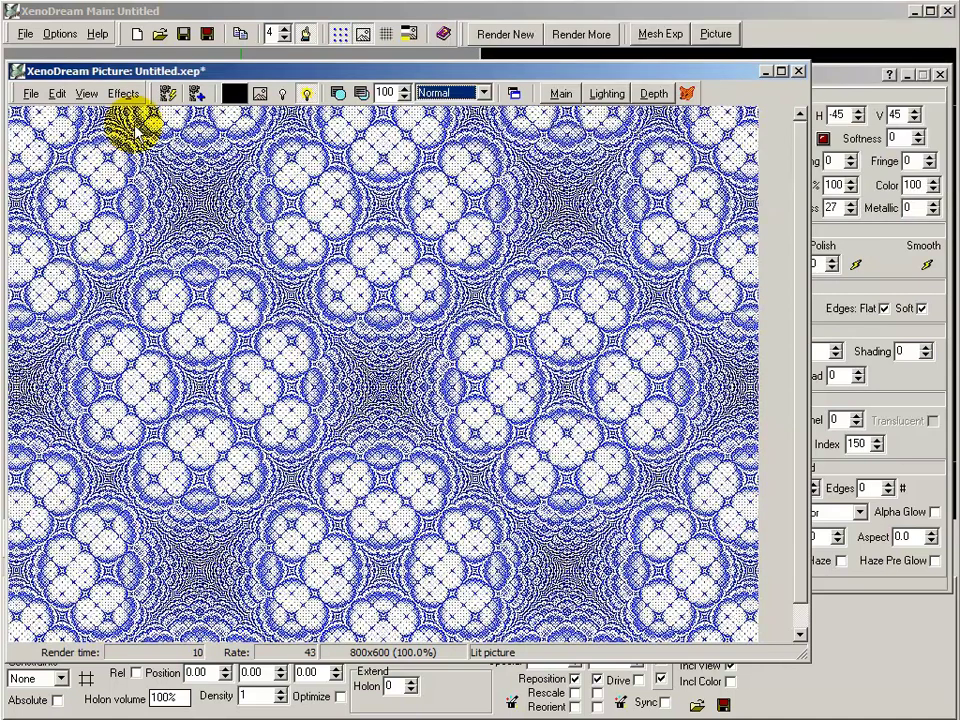
Step: Apply Remove Noise to the blue-and-white blurred picture with 15 iterations, amount 20 and lighten 0
click(119, 97)
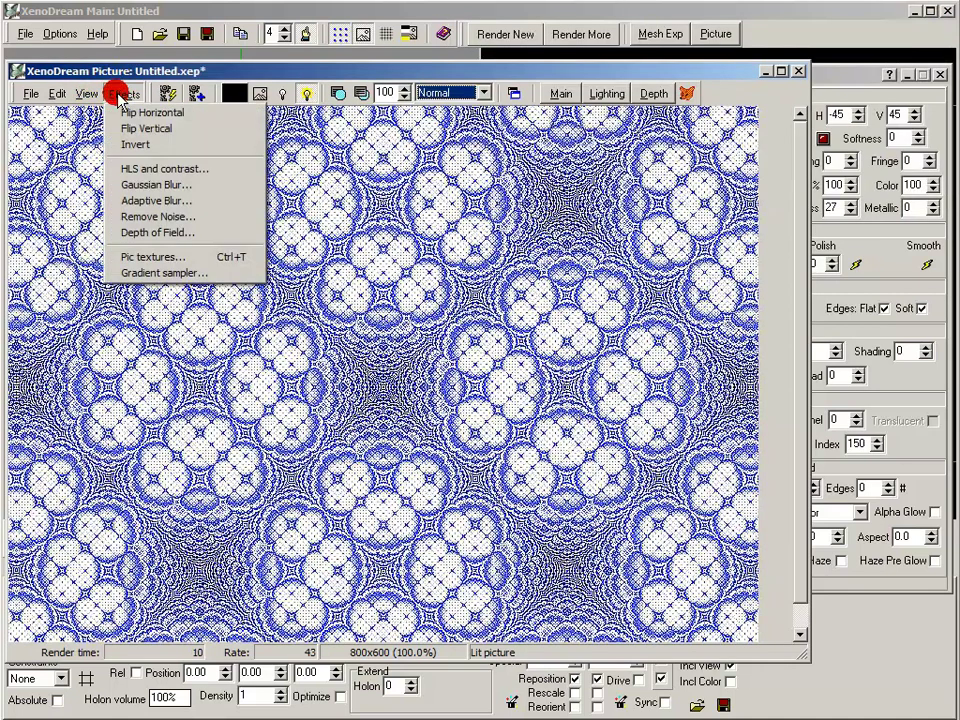
click(131, 217)
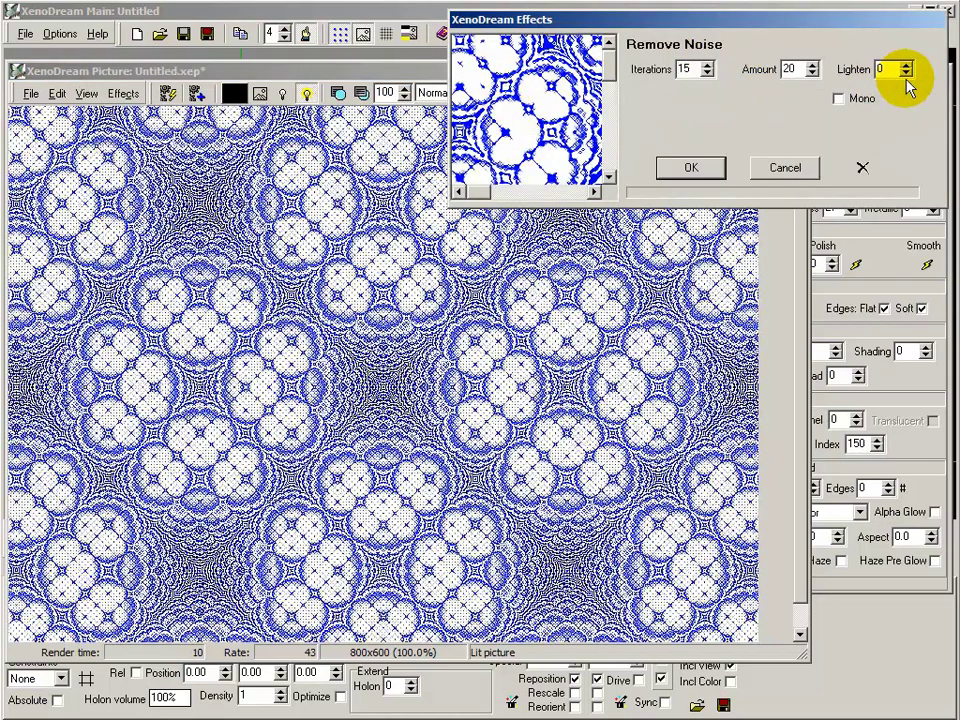
click(693, 167)
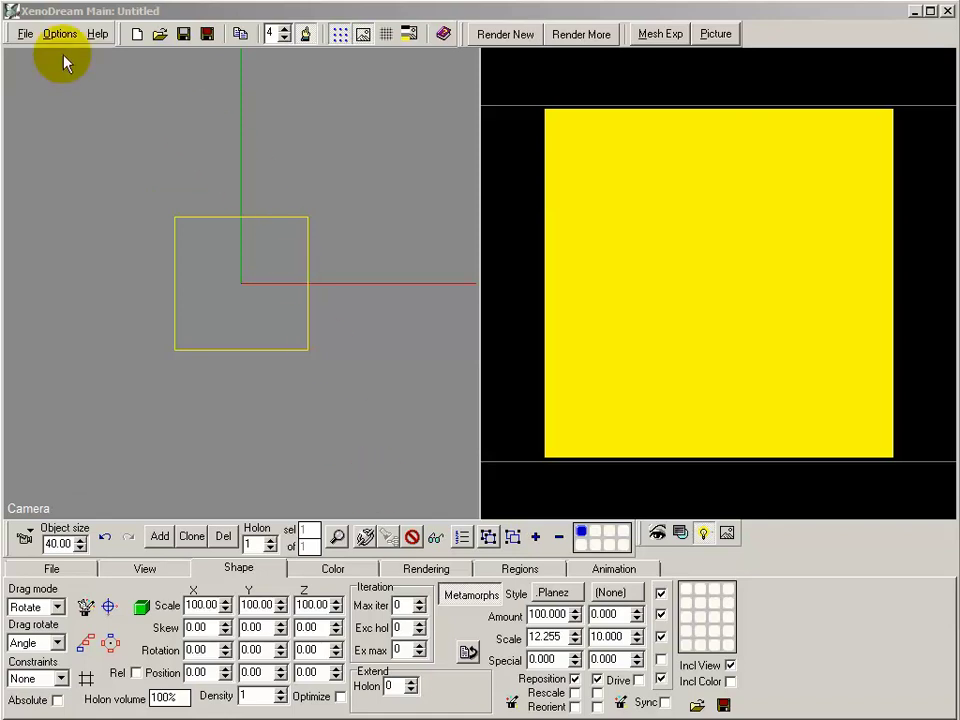
Step: Open the sample file Tovestorus from the Tutorials folder without saving the existing data
click(25, 34)
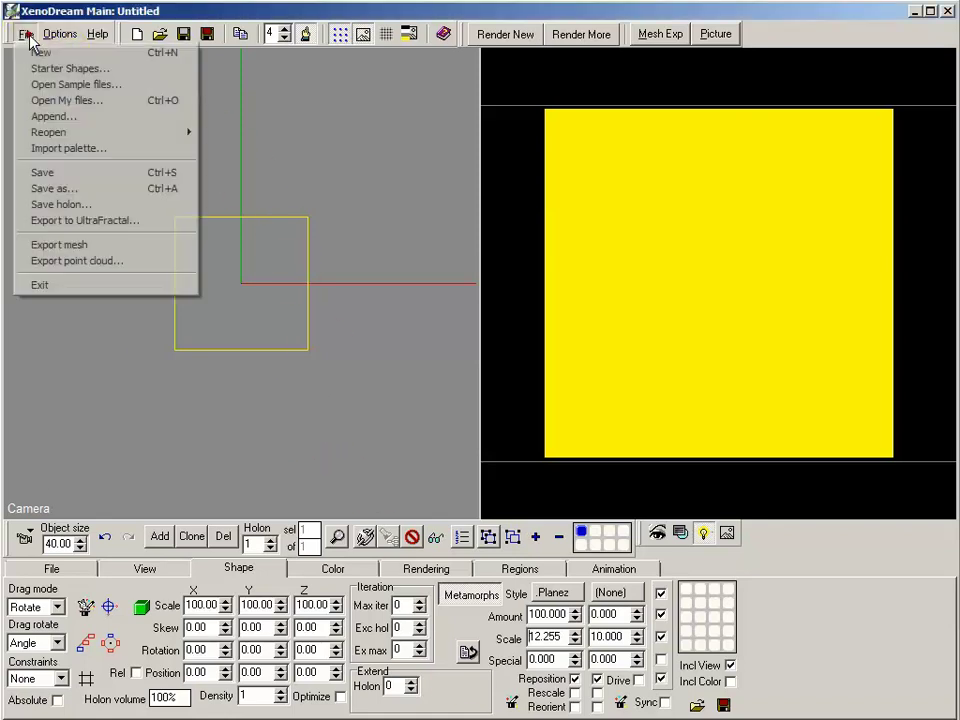
click(85, 86)
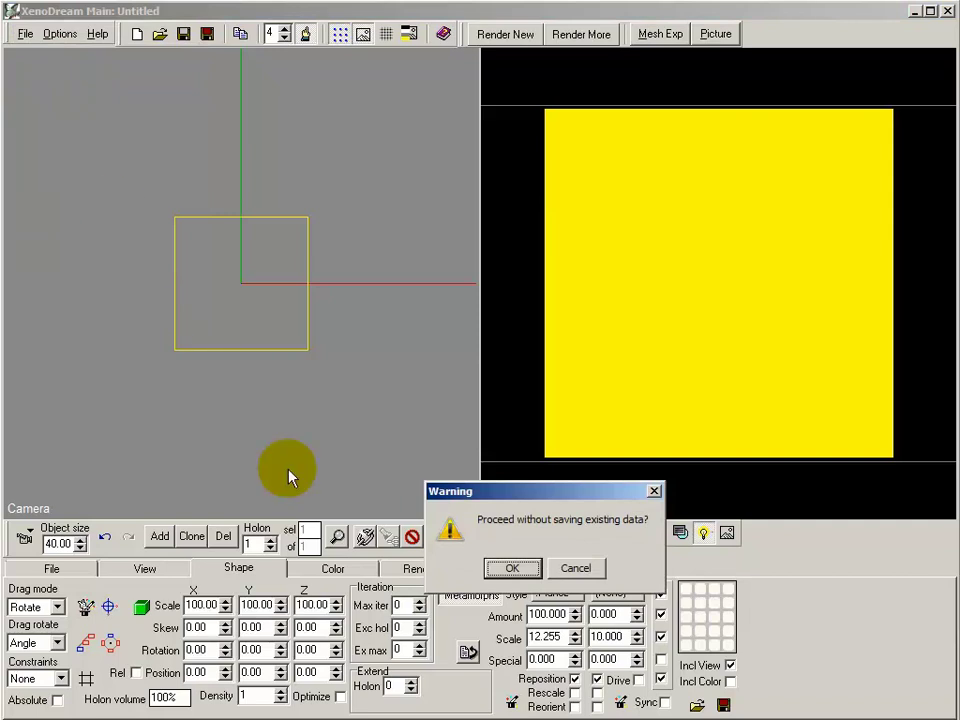
click(512, 569)
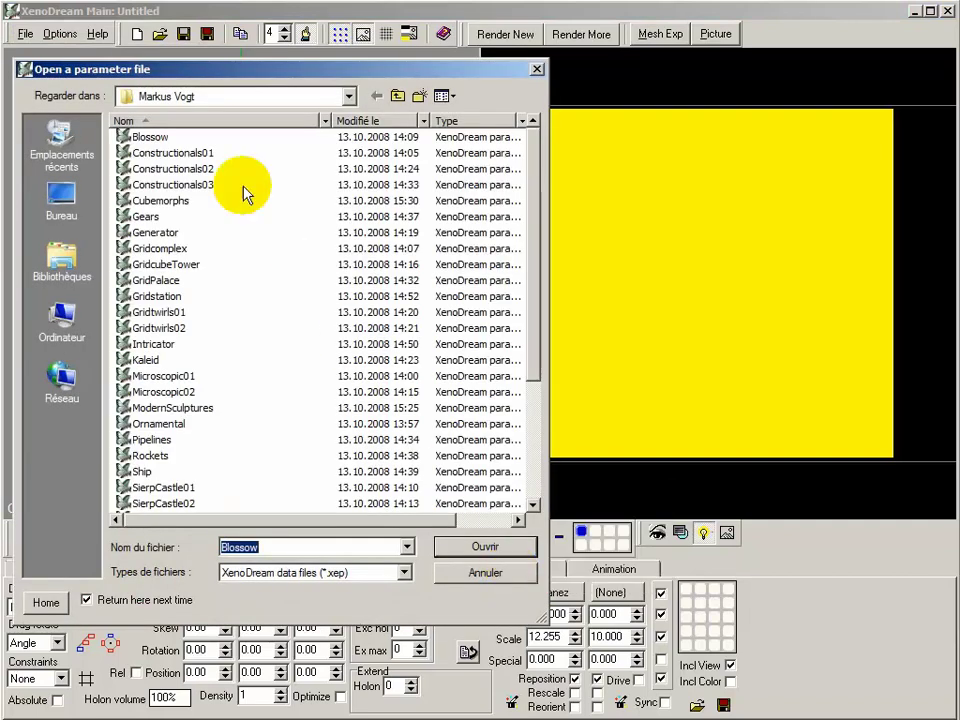
click(400, 95)
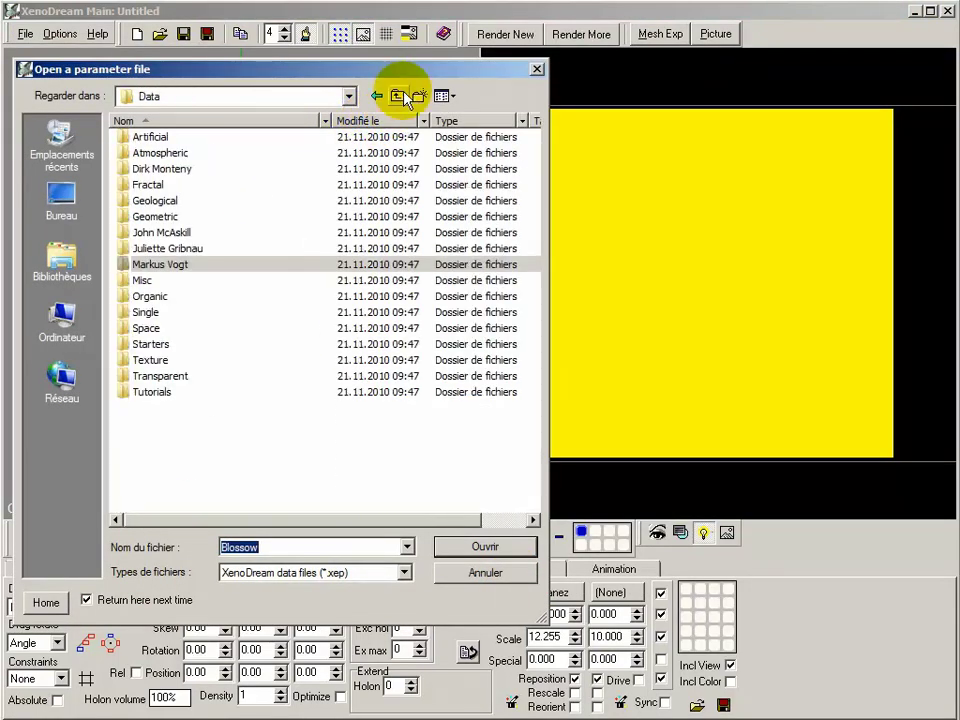
double_click(130, 392)
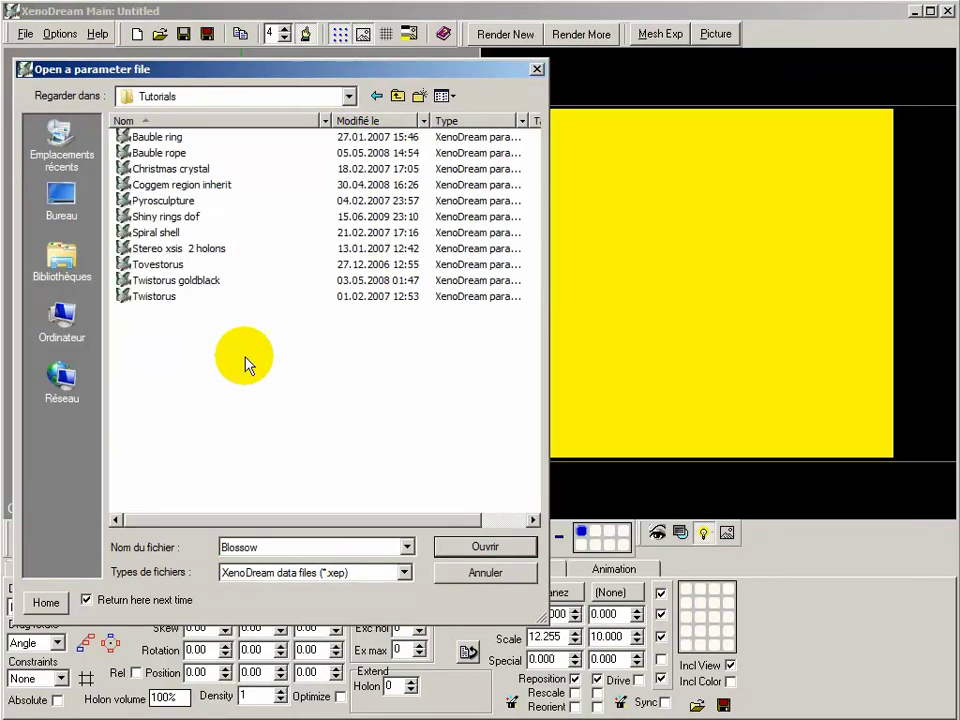
click(161, 266)
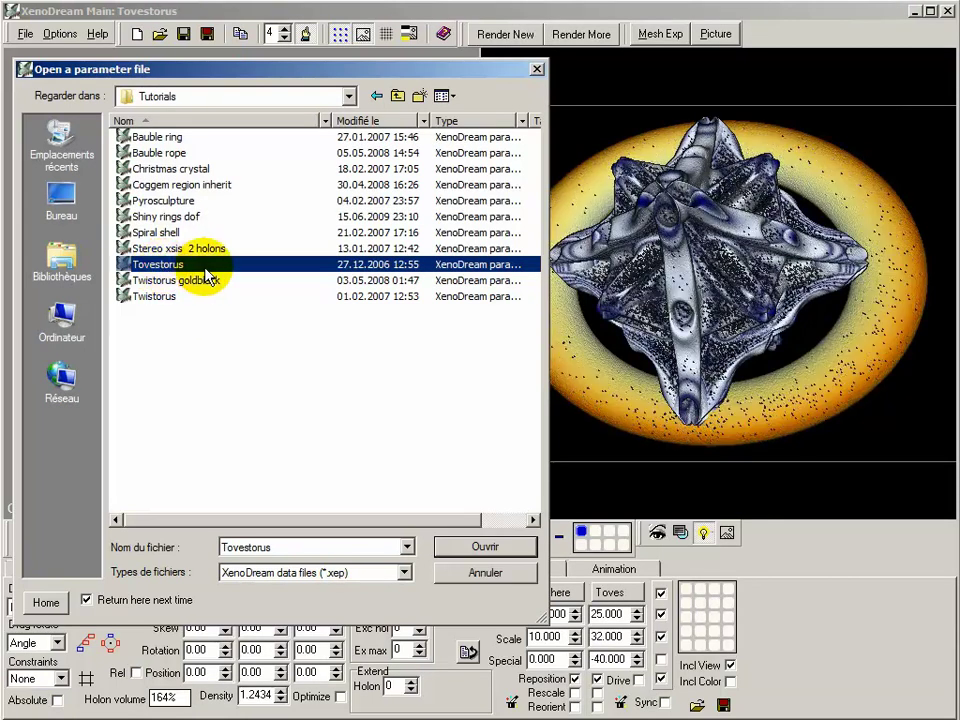
click(462, 547)
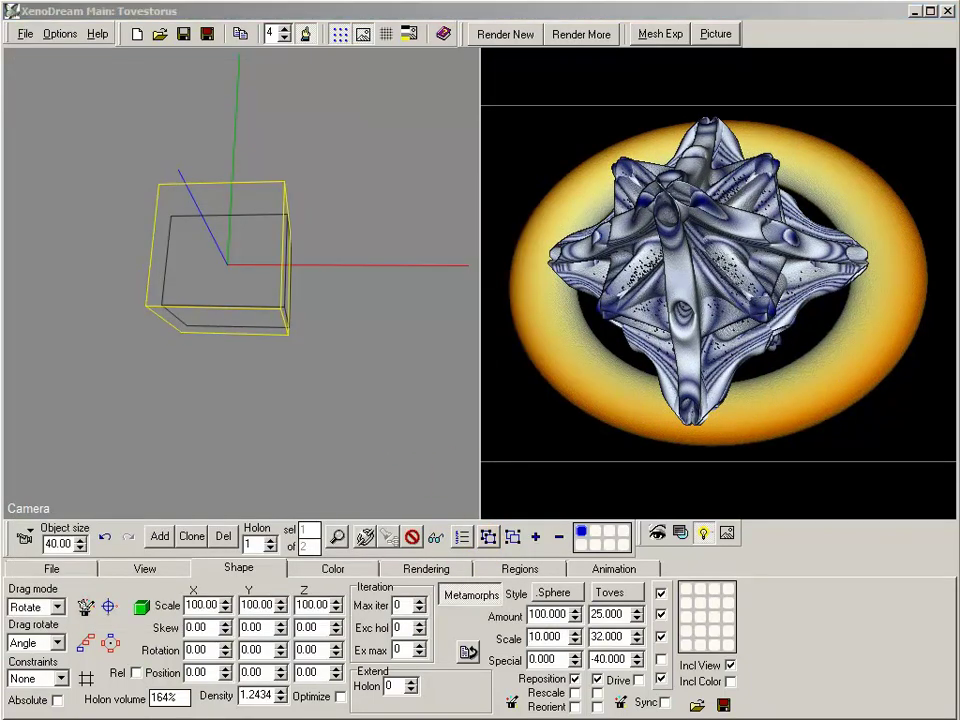
Step: Start a new render of the Tovestorus scene and keep the existing alpha channel
click(508, 35)
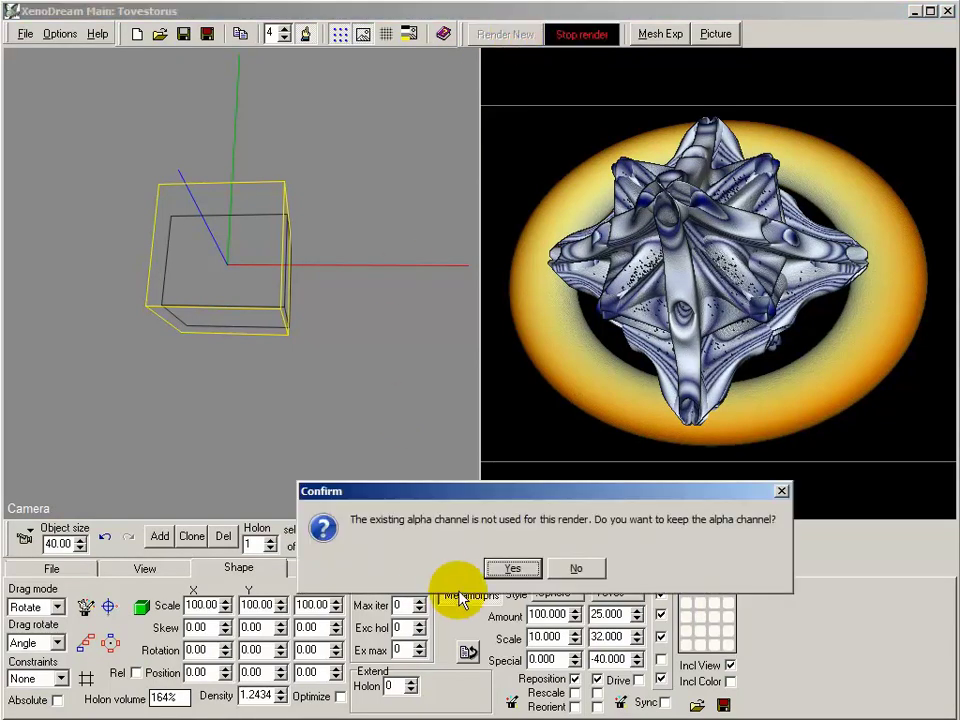
click(512, 569)
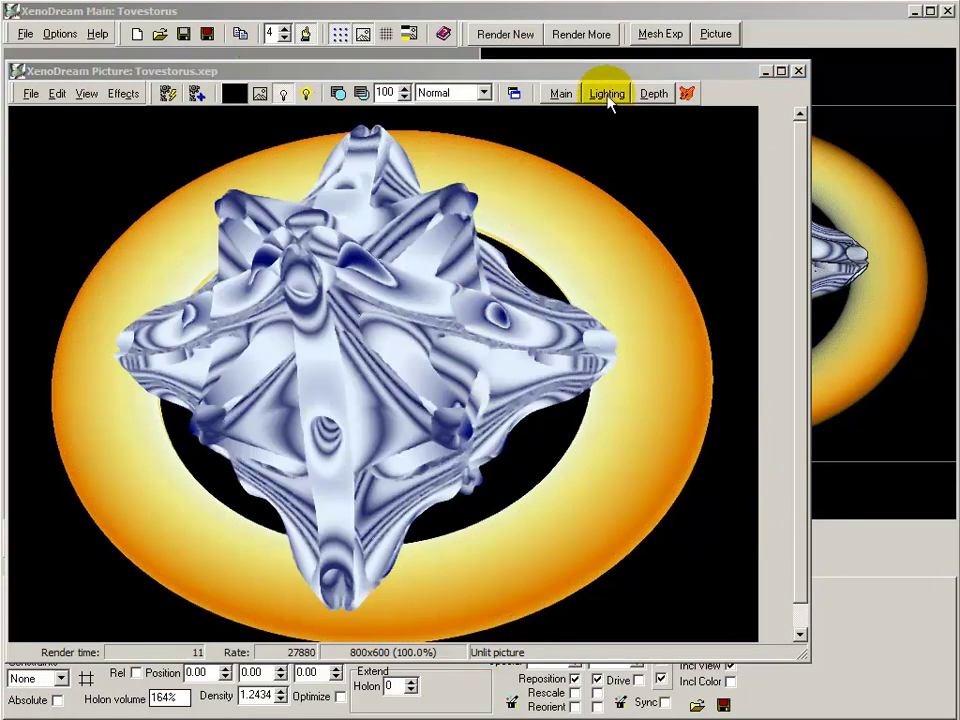
Step: Light the rendered picture with the B/W soft preset from the 1.6 Basic lighting category
click(608, 100)
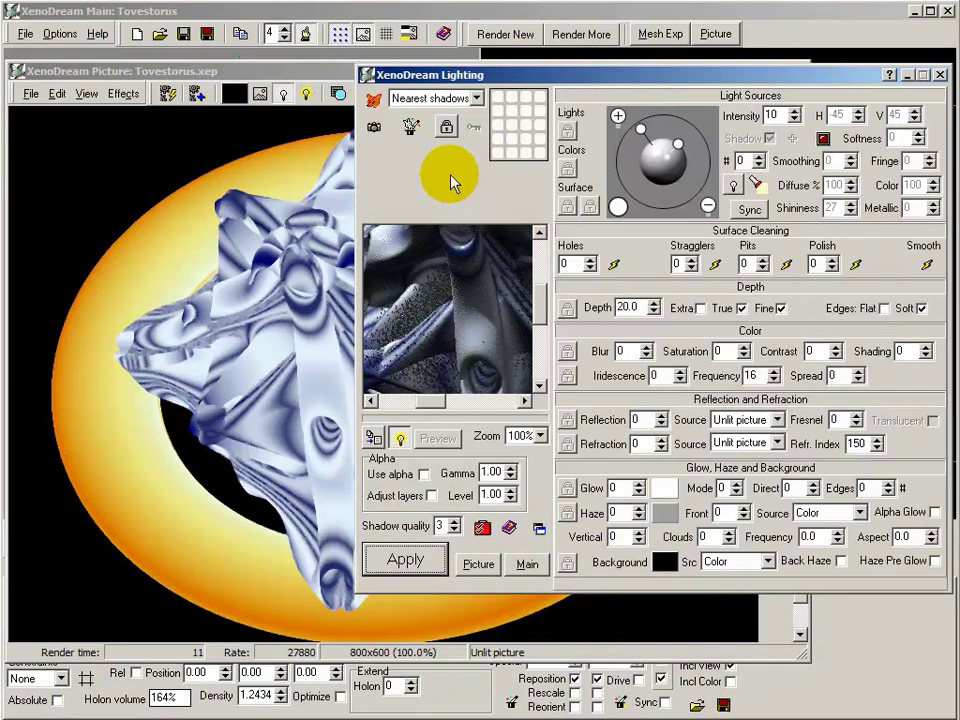
click(374, 101)
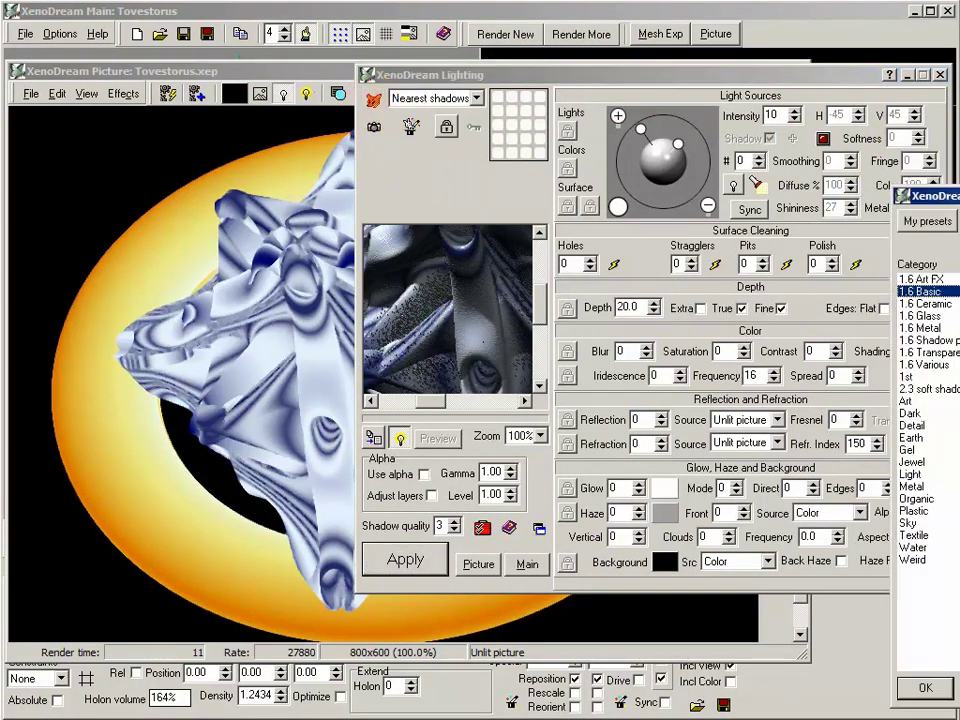
drag(950, 196, 678, 98)
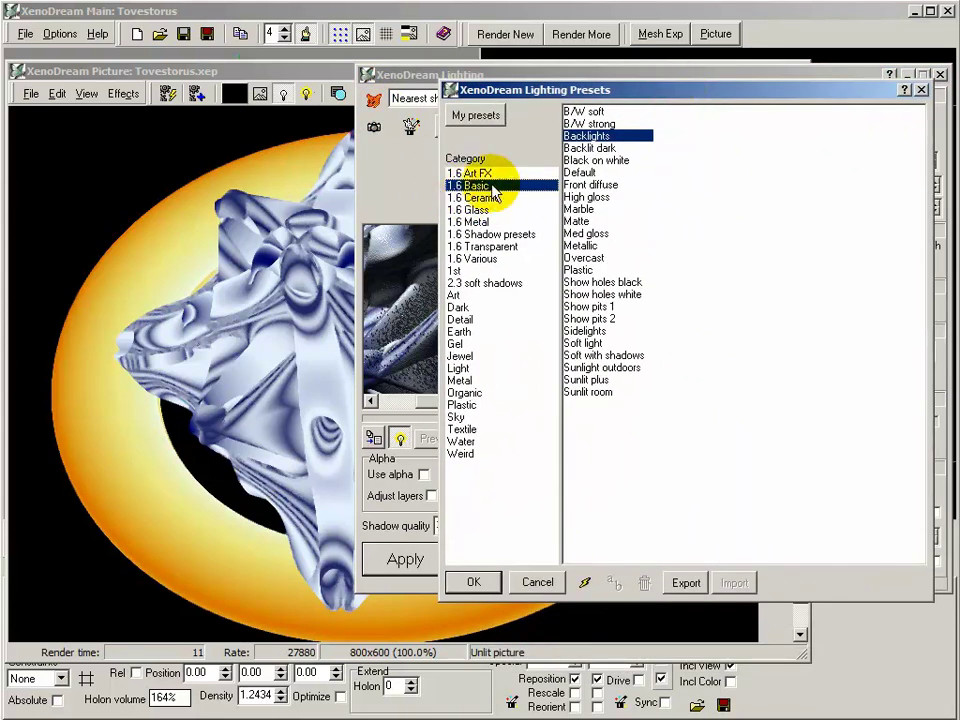
click(588, 113)
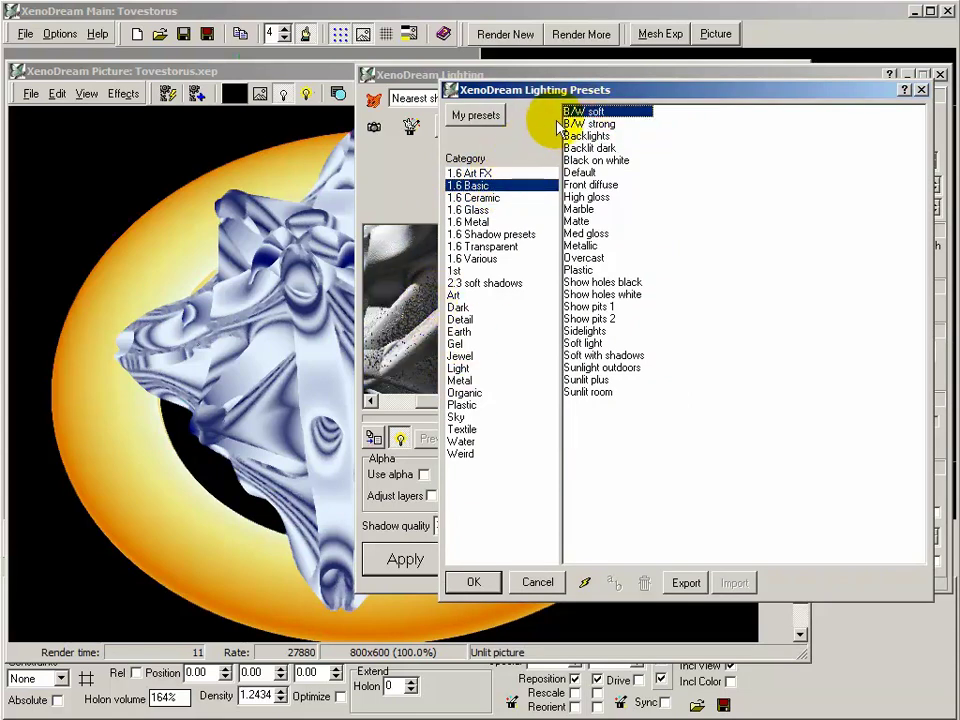
click(476, 582)
drag(420, 337, 447, 343)
right_drag(447, 343, 439, 326)
drag(437, 324, 455, 343)
mouse_move(455, 347)
right_down()
mouse_move(476, 315)
mouse_move(497, 343)
mouse_move(446, 321)
mouse_move(465, 332)
right_up()
click(440, 562)
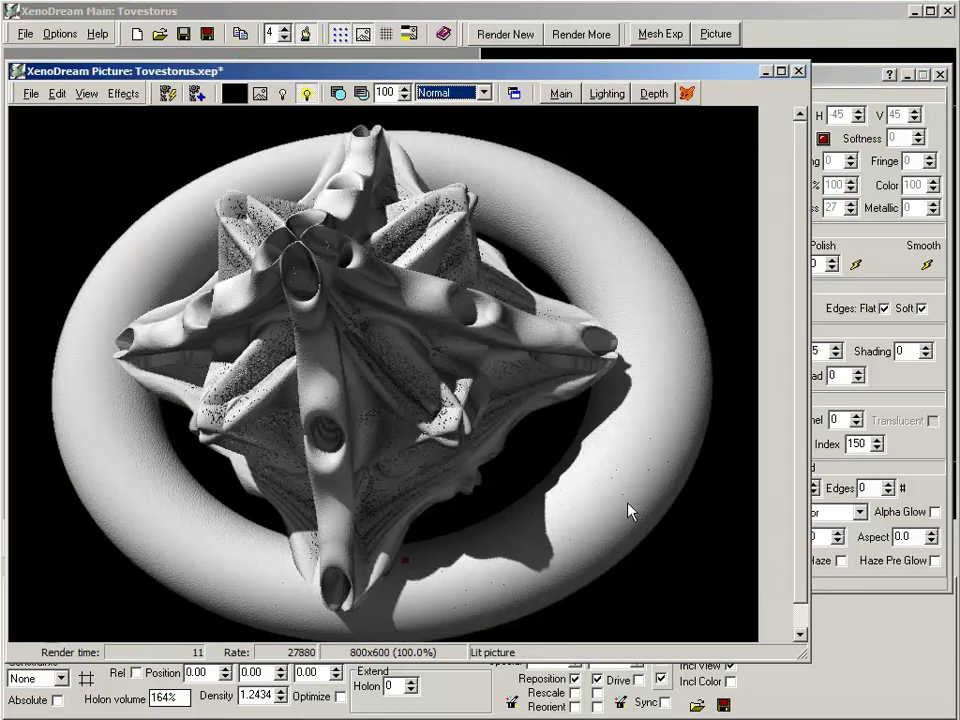
click(765, 536)
click(345, 419)
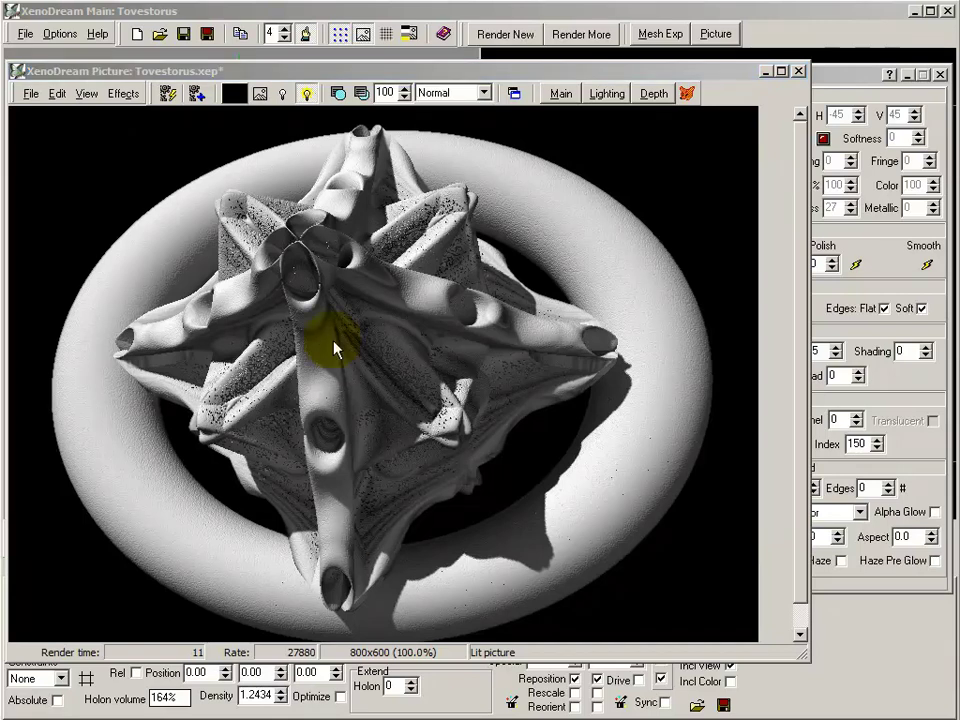
click(450, 233)
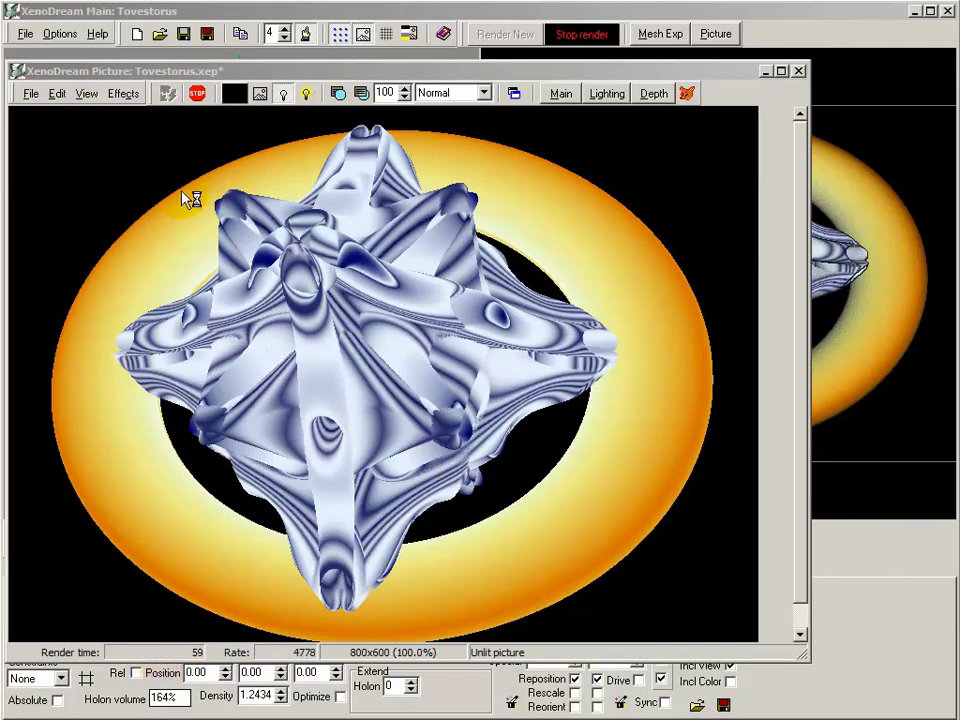
Step: Stop the ongoing additional render and reapply the black-and-white lighting to the refined picture
click(198, 95)
drag(702, 258, 590, 345)
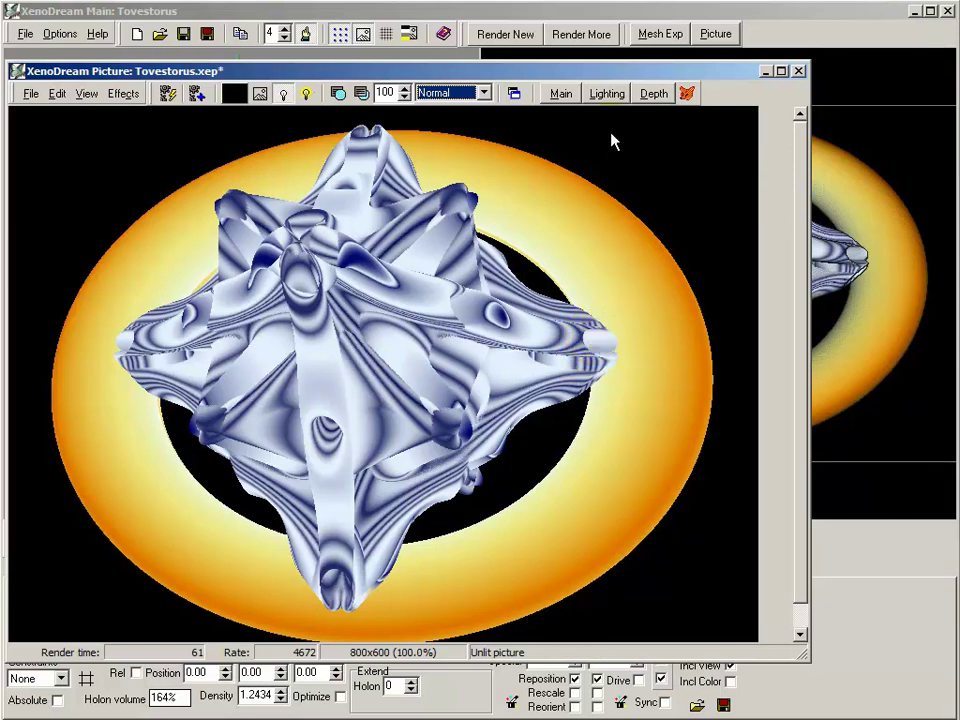
click(606, 93)
mouse_move(480, 313)
mouse_down()
mouse_move(445, 308)
mouse_move(444, 294)
mouse_move(459, 285)
mouse_move(464, 333)
mouse_move(440, 272)
mouse_move(450, 238)
mouse_move(447, 292)
mouse_move(424, 312)
mouse_move(465, 280)
mouse_move(425, 288)
mouse_move(445, 313)
mouse_move(435, 232)
mouse_up()
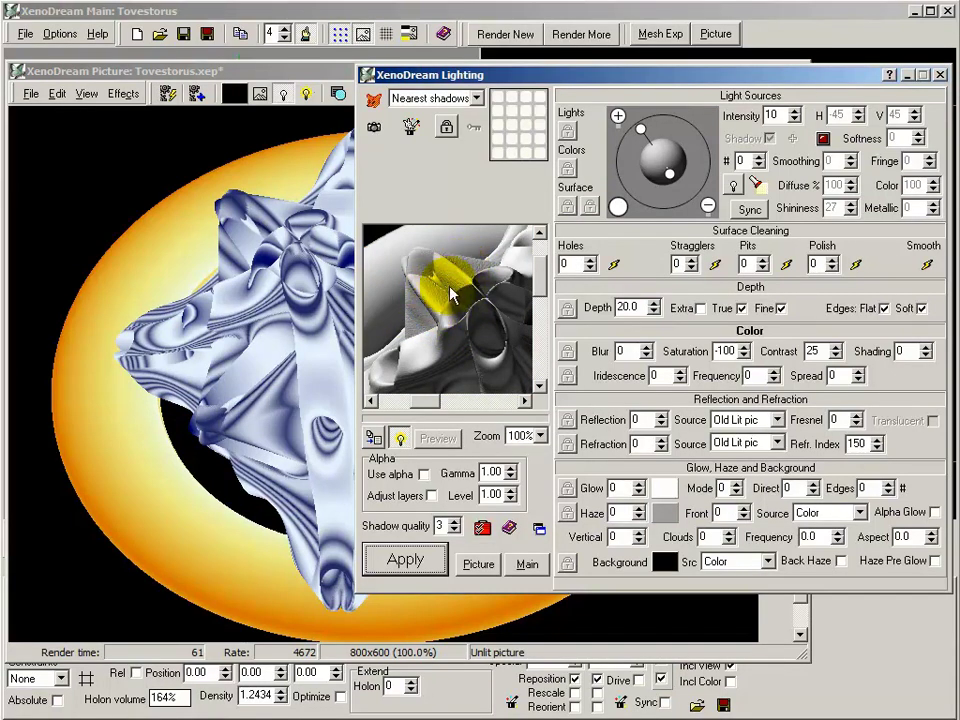
click(440, 560)
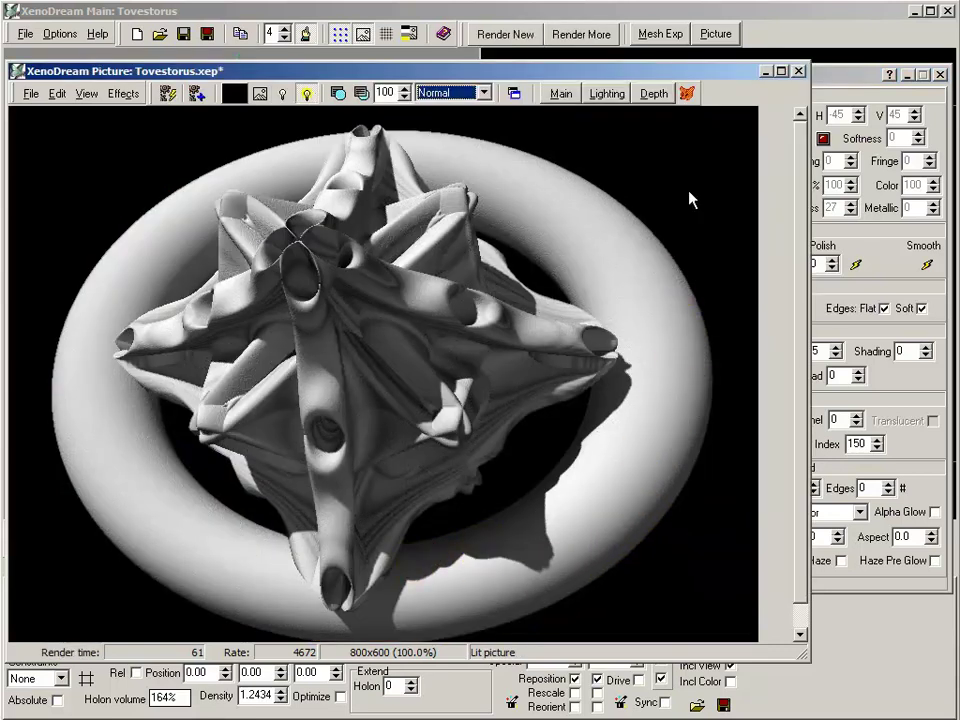
click(832, 533)
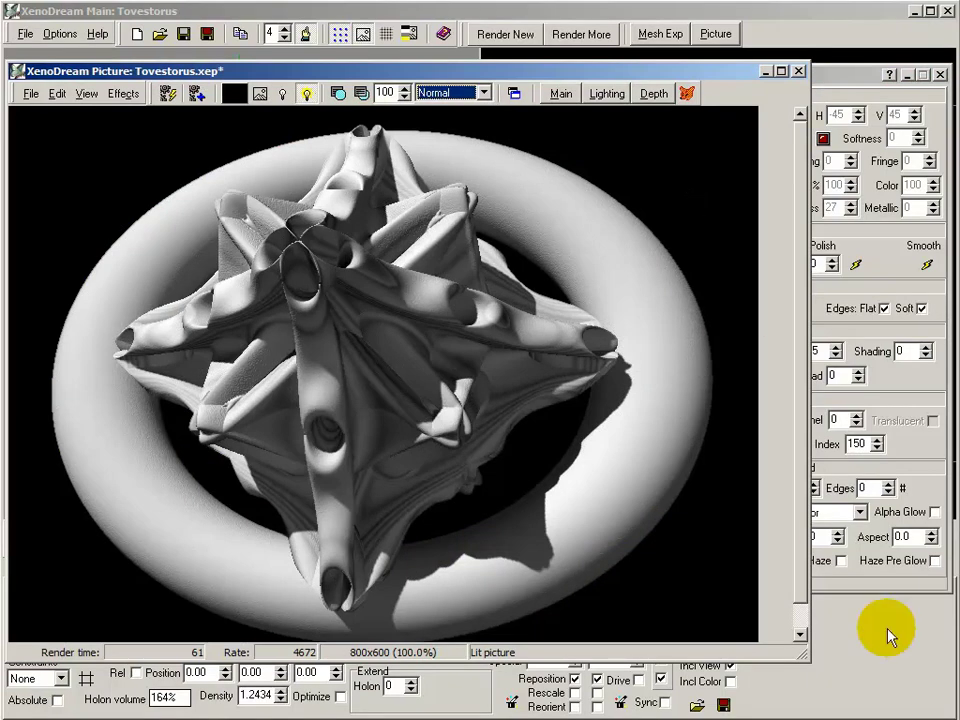
Step: Preview the Backlights, Front diffuse, Marble and Metallic presets in 1.6 Basic, and light the picture with Overcast
click(687, 93)
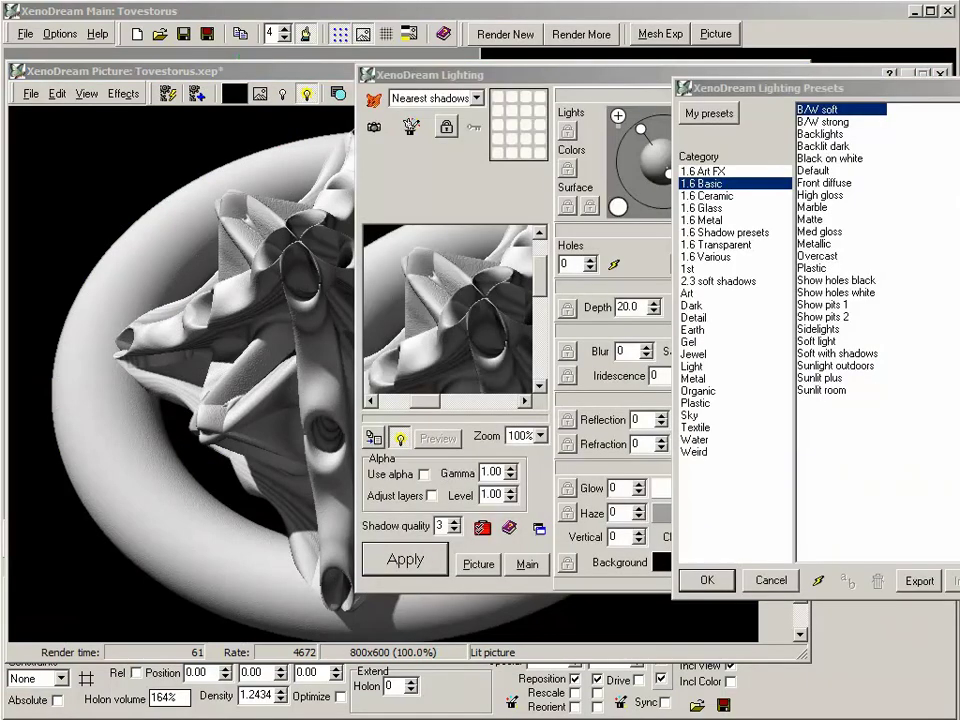
click(818, 134)
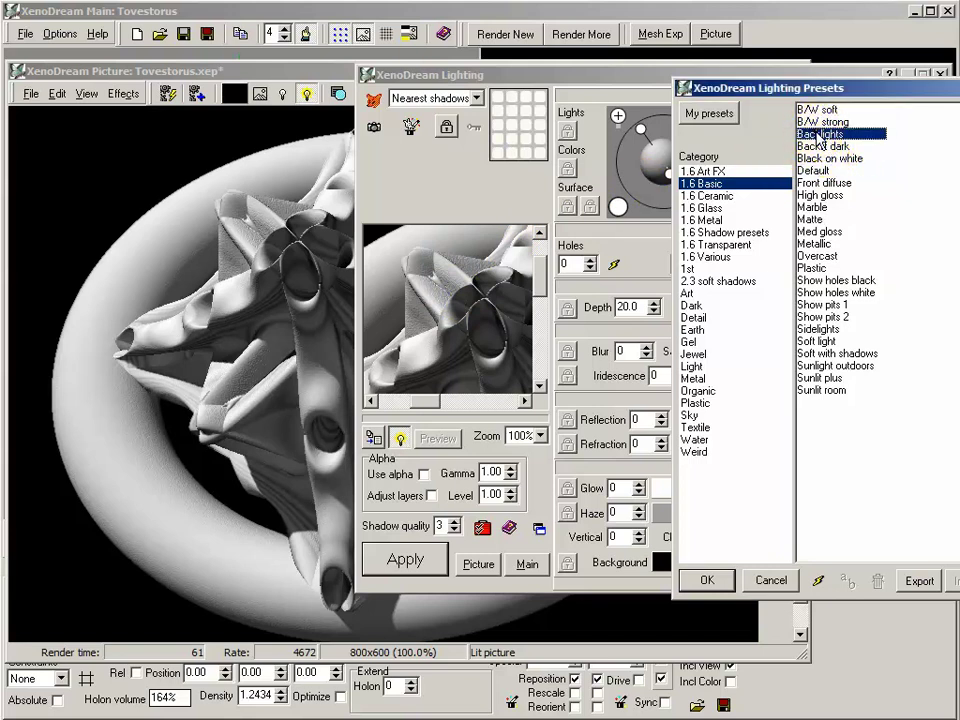
click(822, 183)
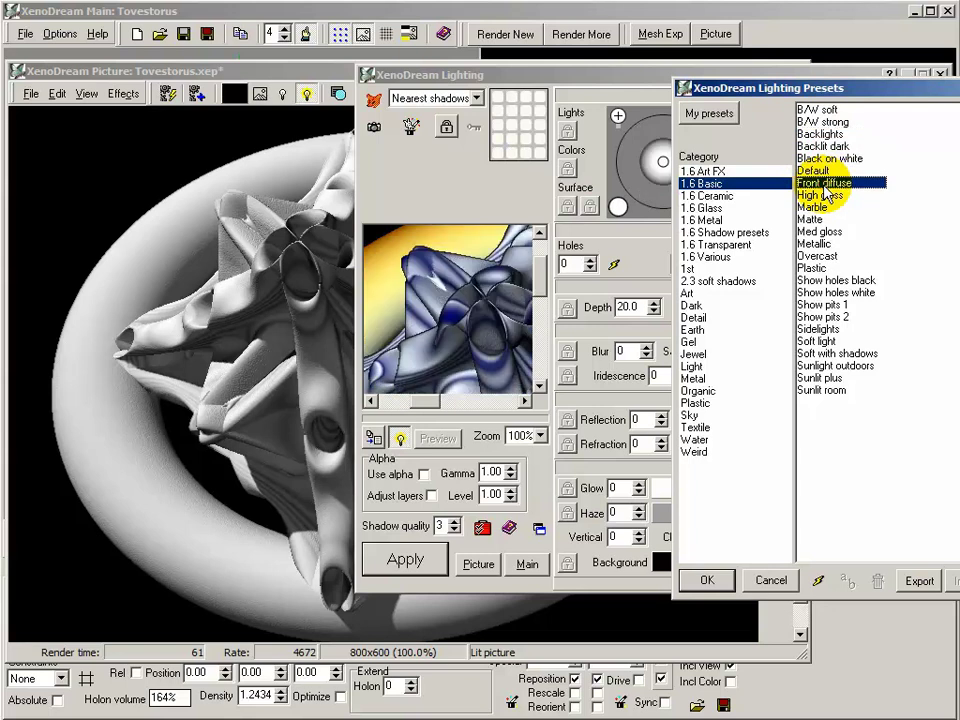
click(818, 207)
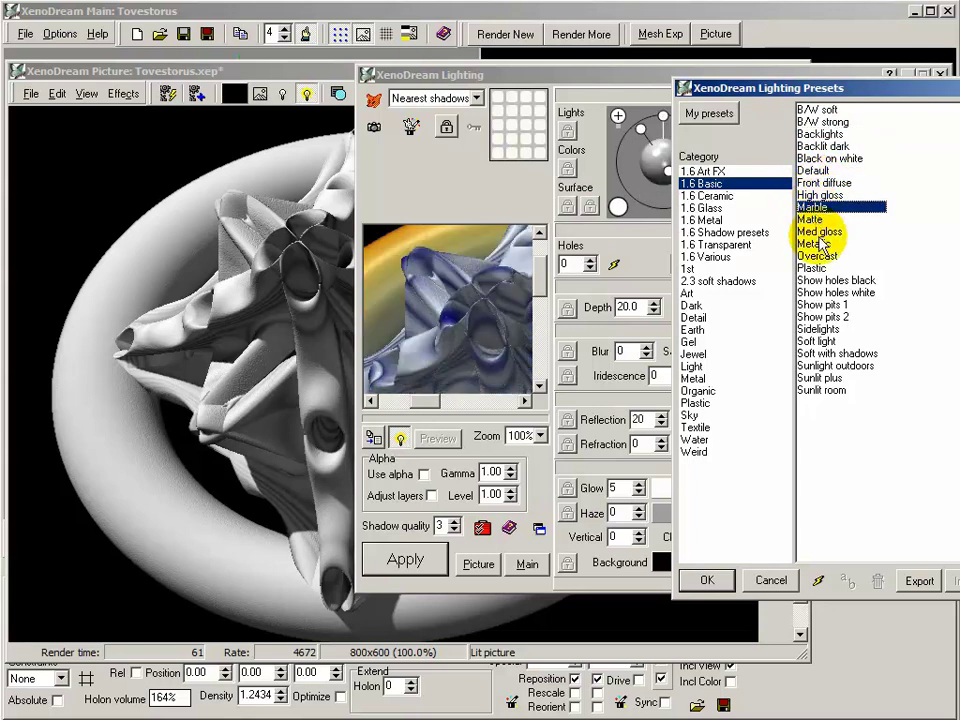
click(818, 244)
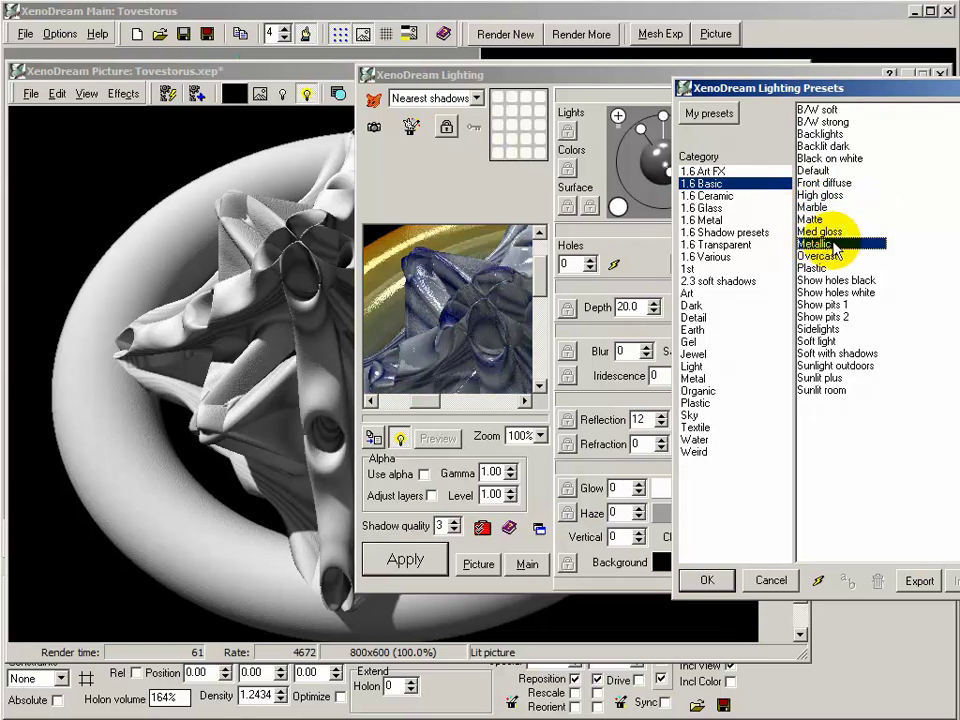
click(817, 258)
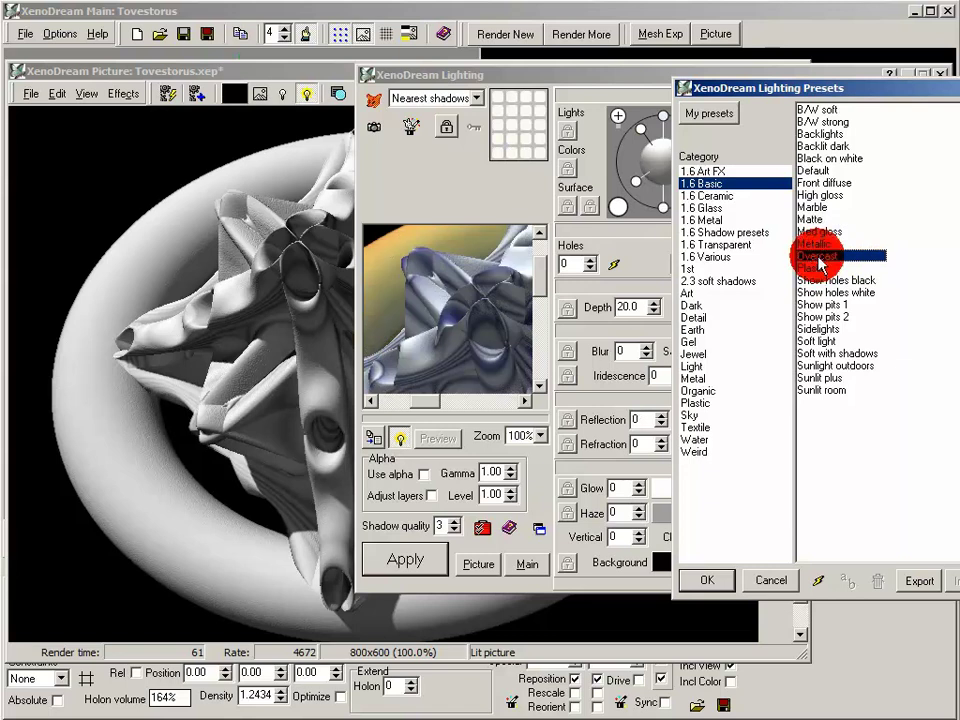
click(709, 580)
click(430, 562)
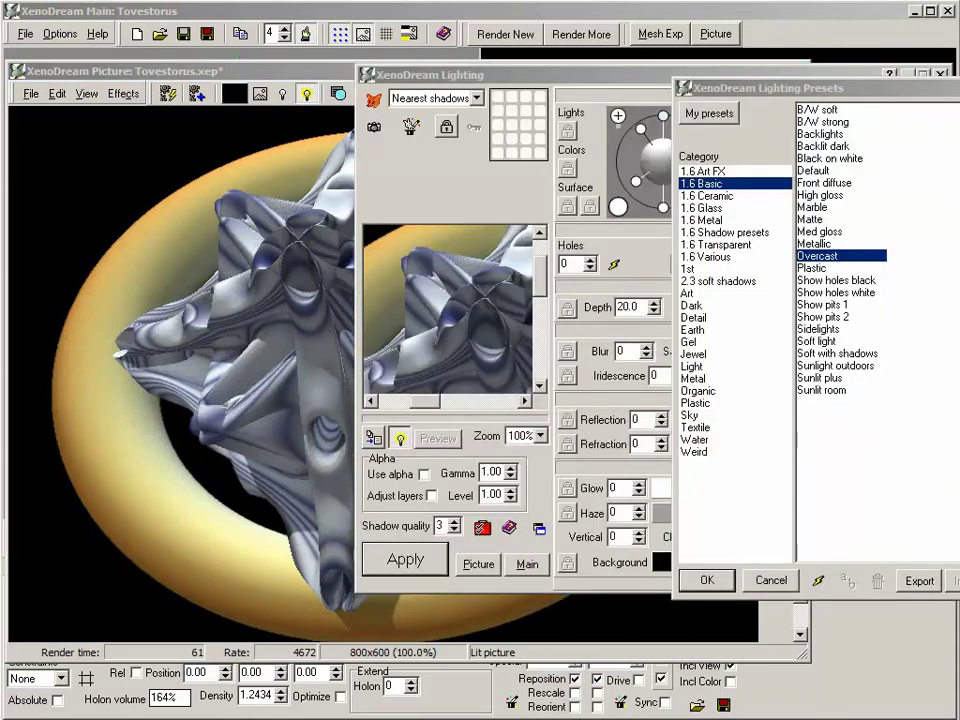
Step: Light the picture with the Sunlight outdoors preset from the 1.6 Basic lighting category
click(830, 366)
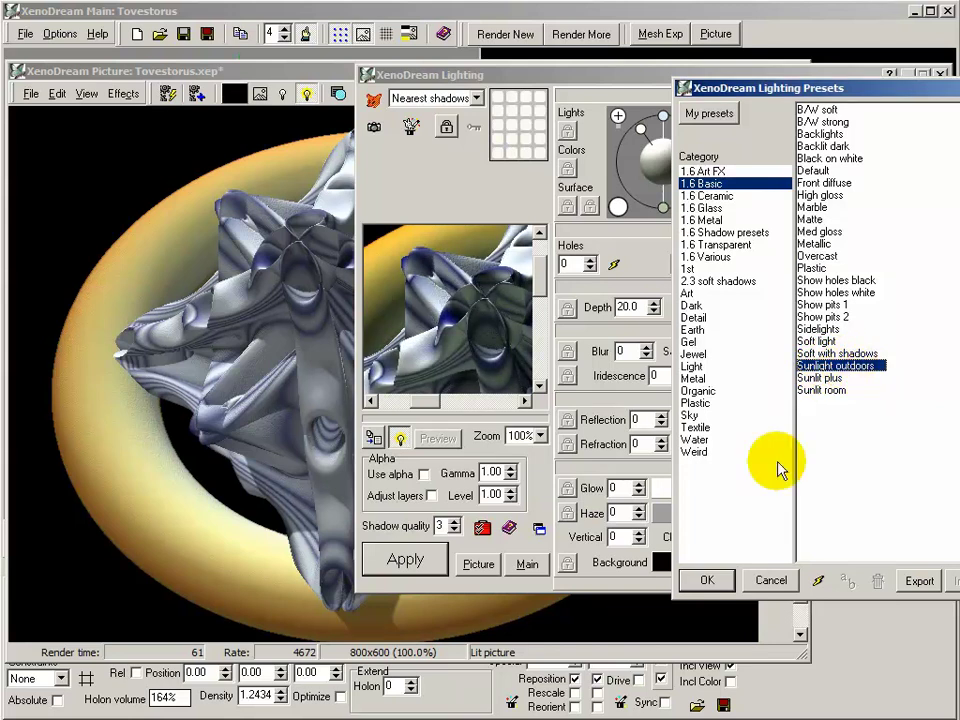
click(724, 580)
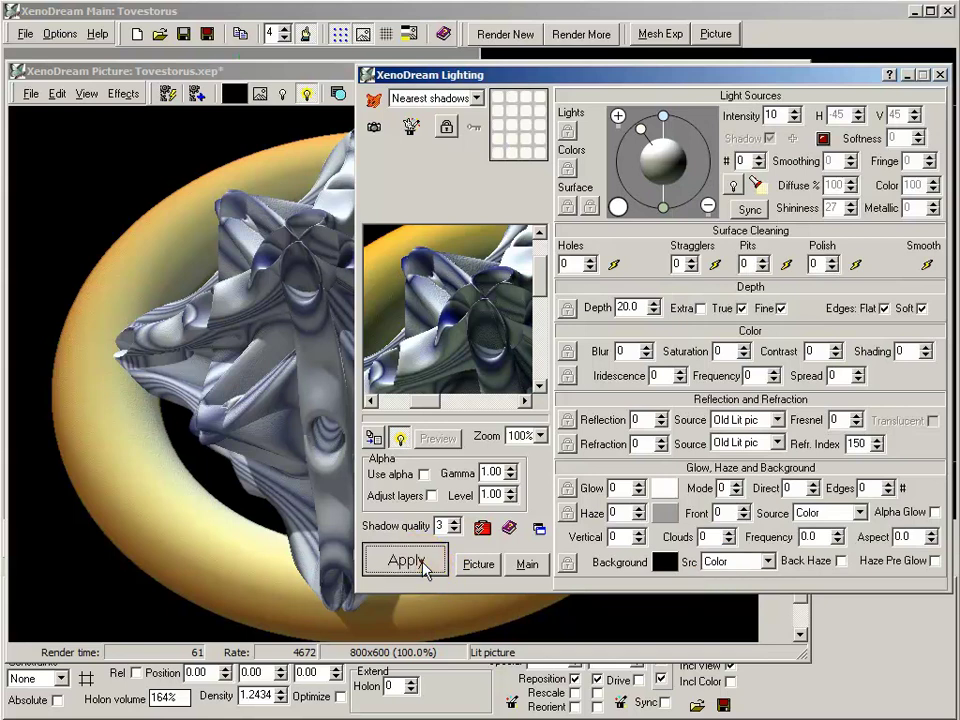
click(421, 562)
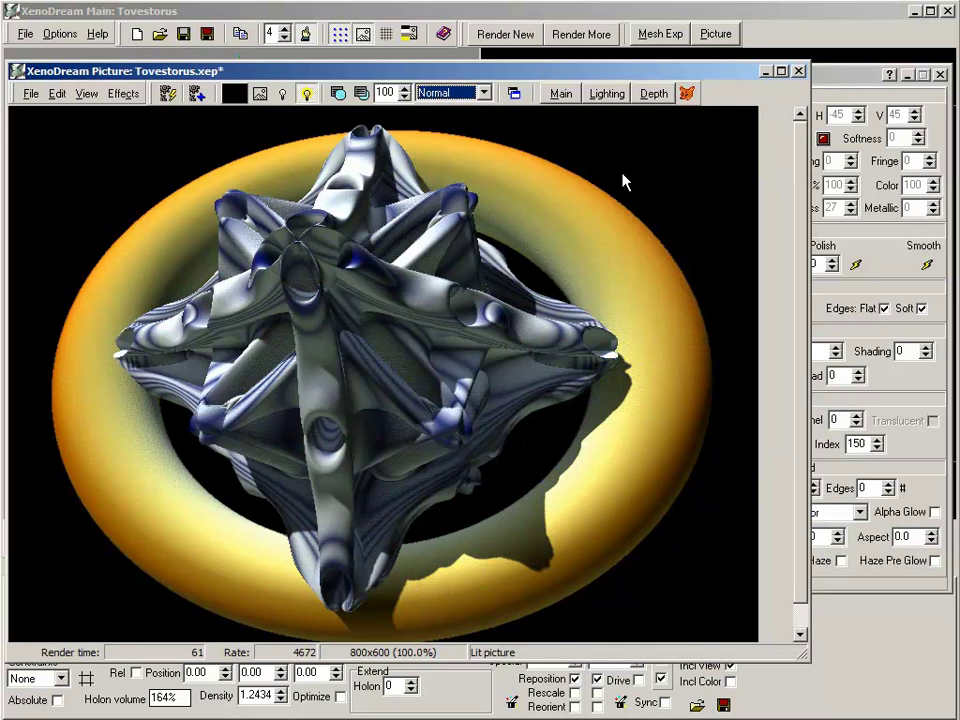
Step: Return to the lighting presets and light the picture with a glossy, reflective preset
click(838, 80)
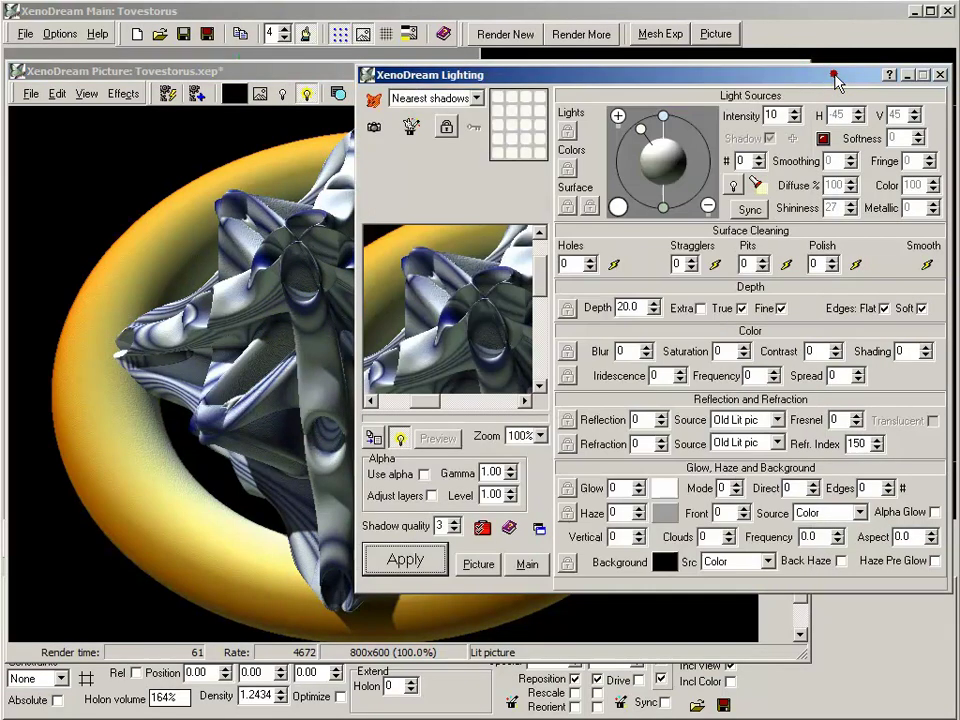
click(373, 98)
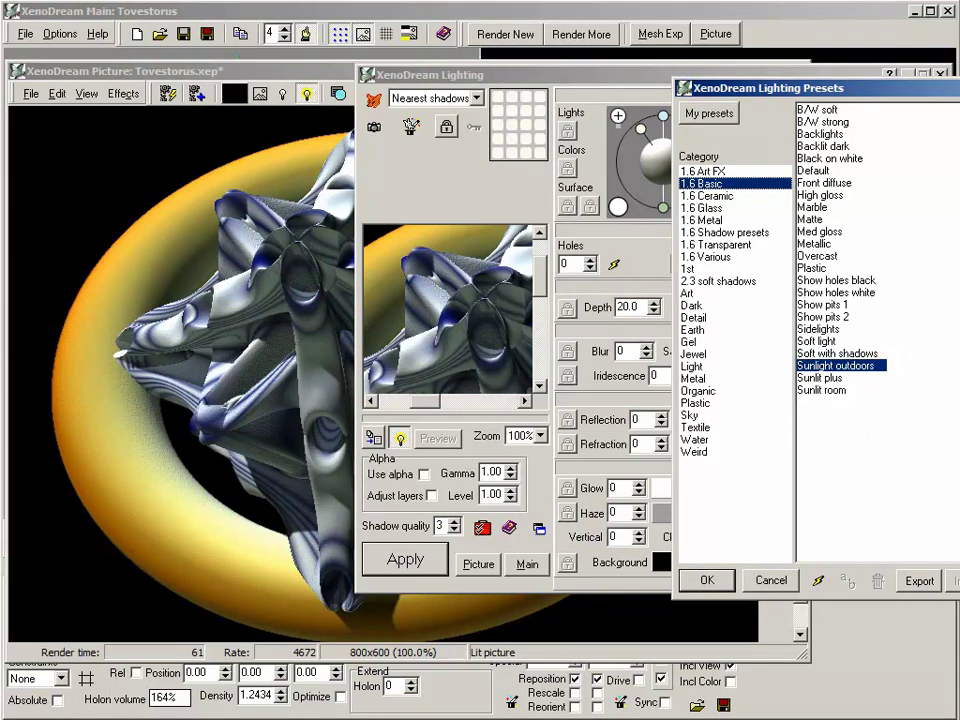
double_click(905, 237)
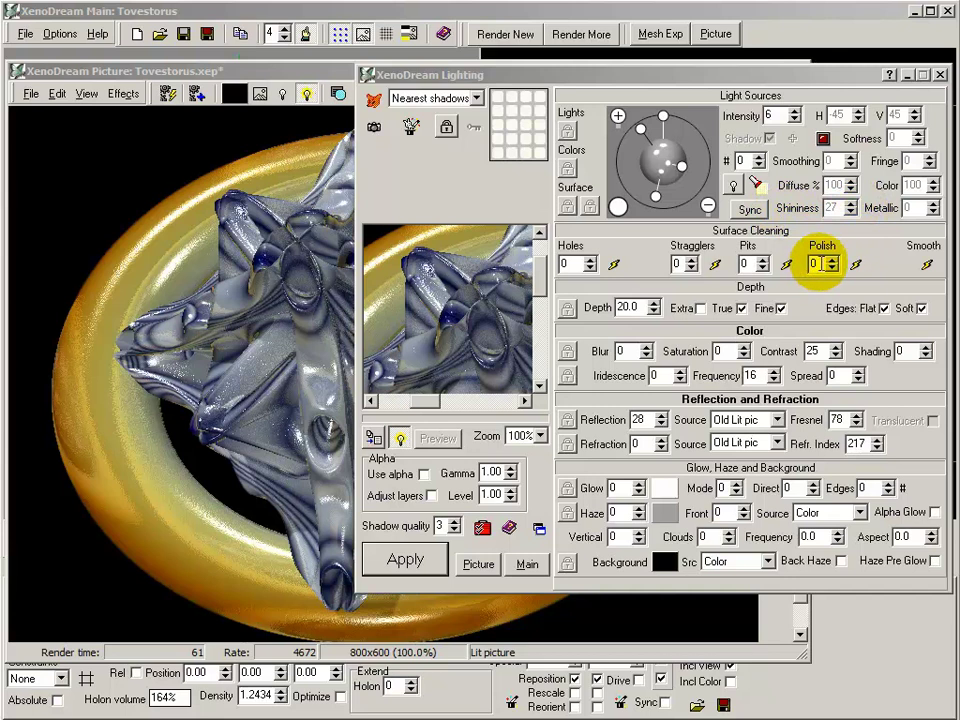
Step: Try raising and lowering the Polish value for surface cleaning, down to -2
click(831, 259)
click(831, 259)
click(831, 259)
click(831, 259)
click(831, 259)
click(831, 259)
click(831, 267)
click(831, 267)
click(831, 267)
click(831, 267)
click(831, 267)
click(831, 267)
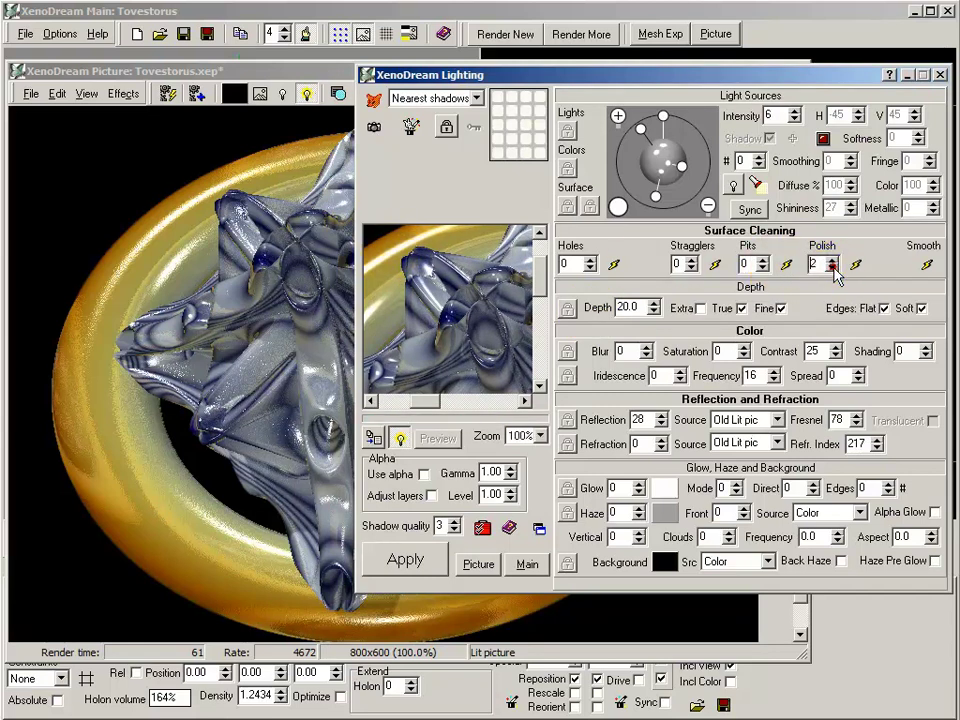
click(831, 267)
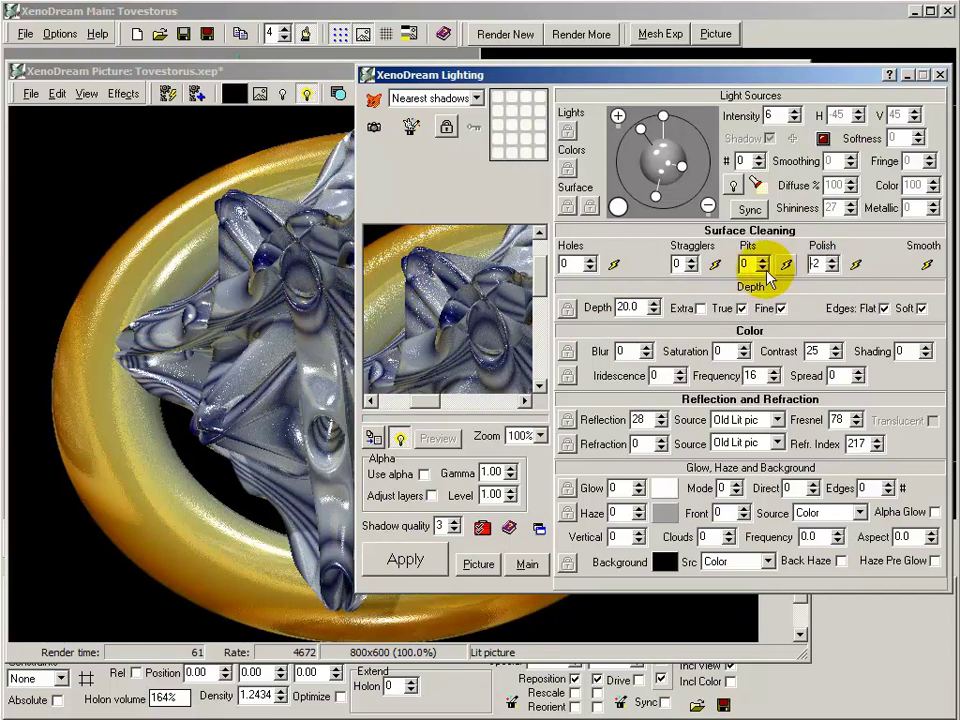
Step: Apply a Polish of 9 to the surface and relight the picture
click(831, 259)
click(831, 259)
click(831, 259)
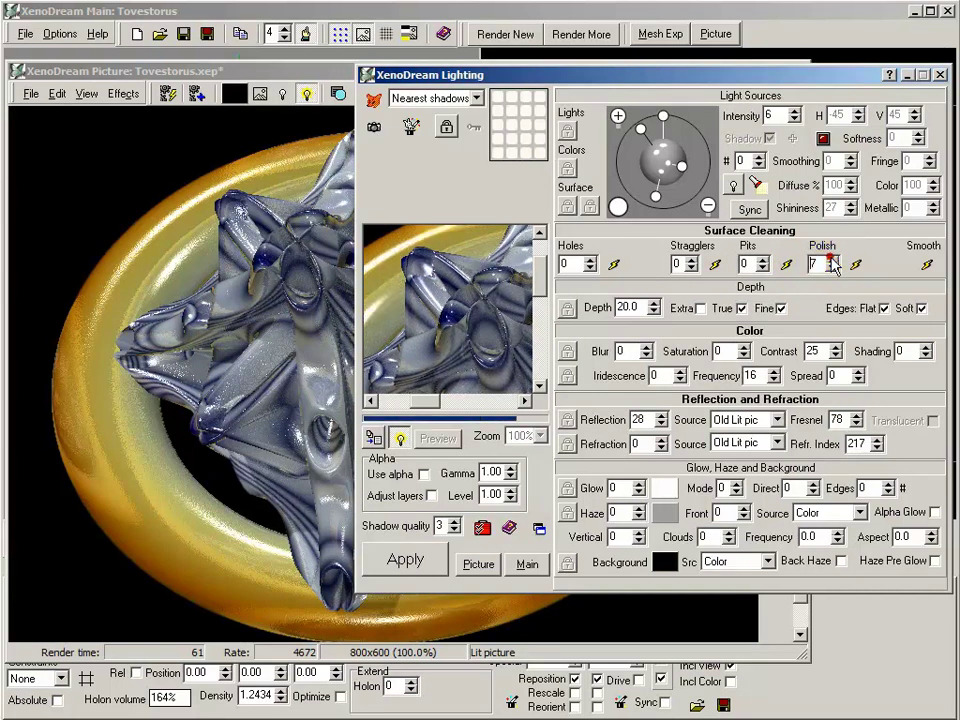
click(831, 259)
click(831, 259)
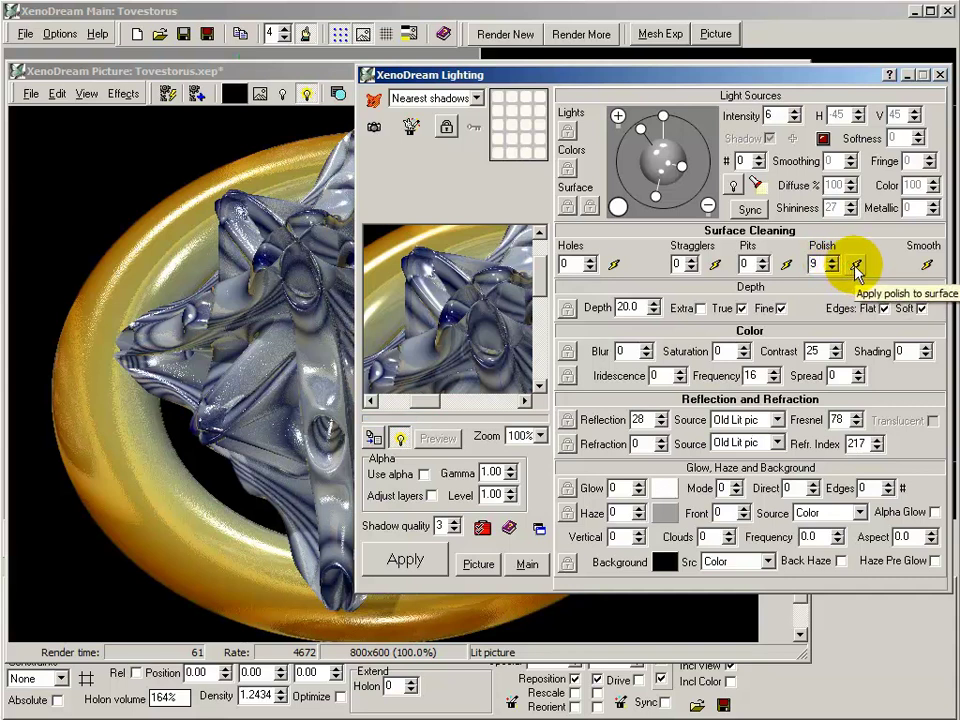
click(855, 264)
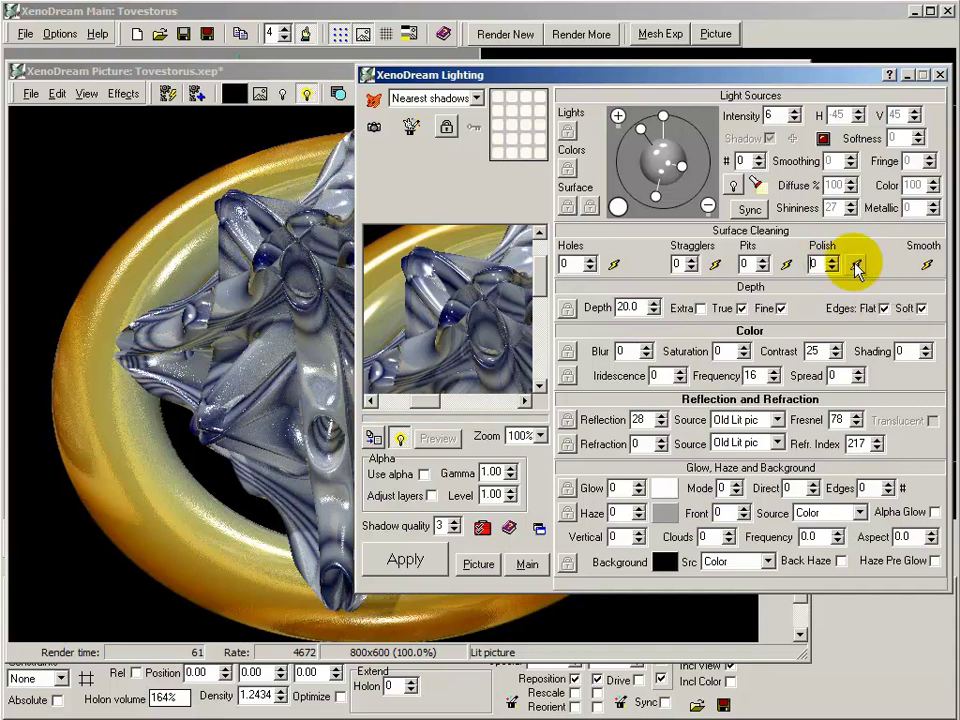
click(412, 560)
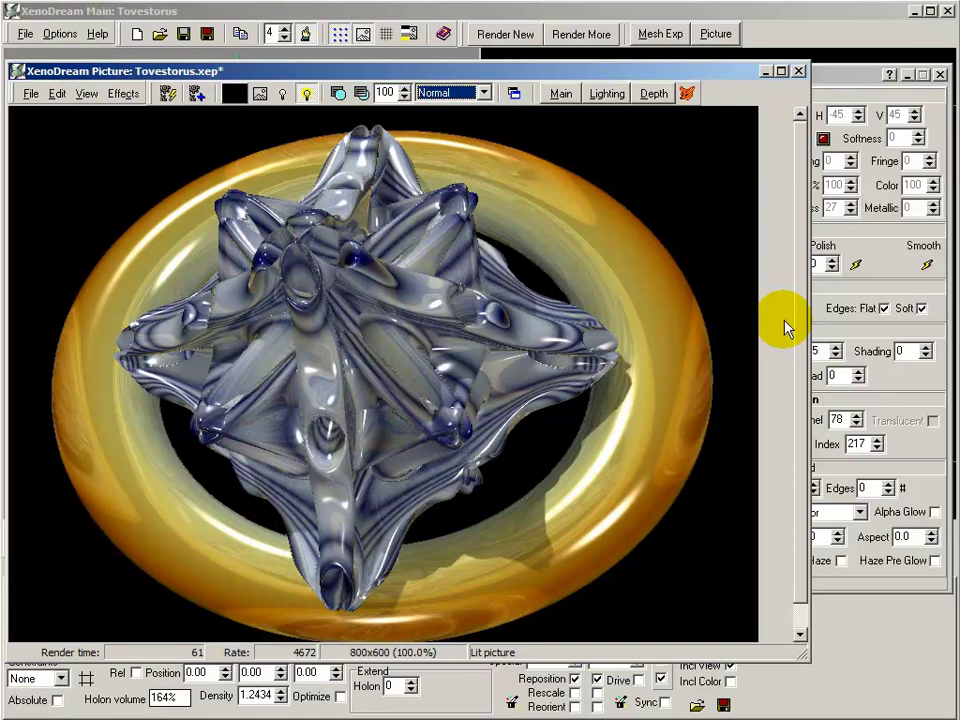
Step: Light the picture with the Aluminium preset from the 1.6 Metal category
click(815, 306)
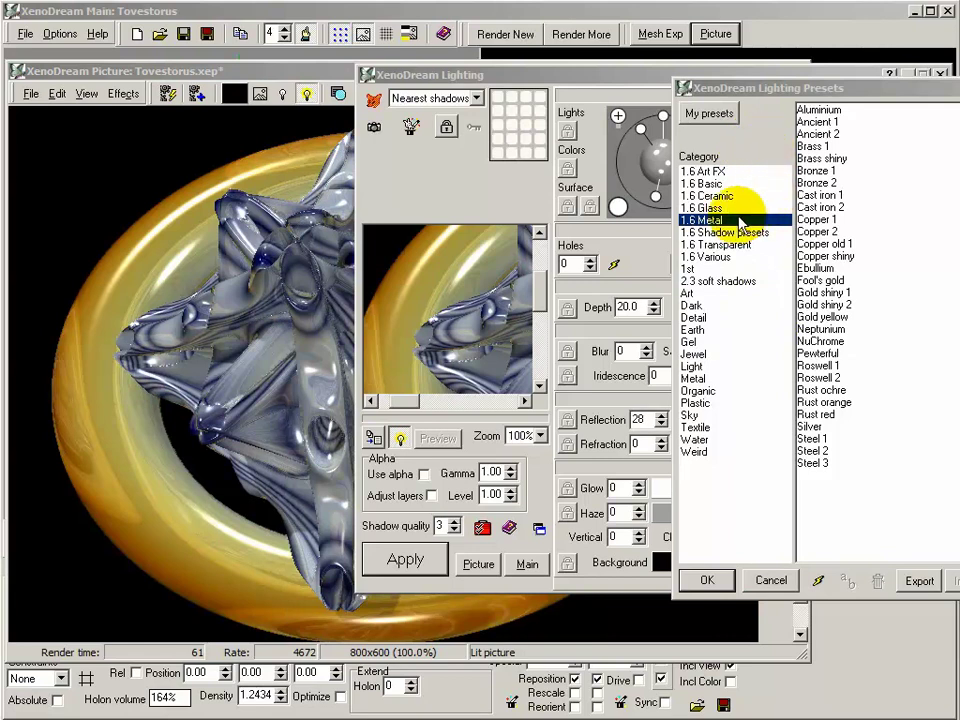
click(826, 112)
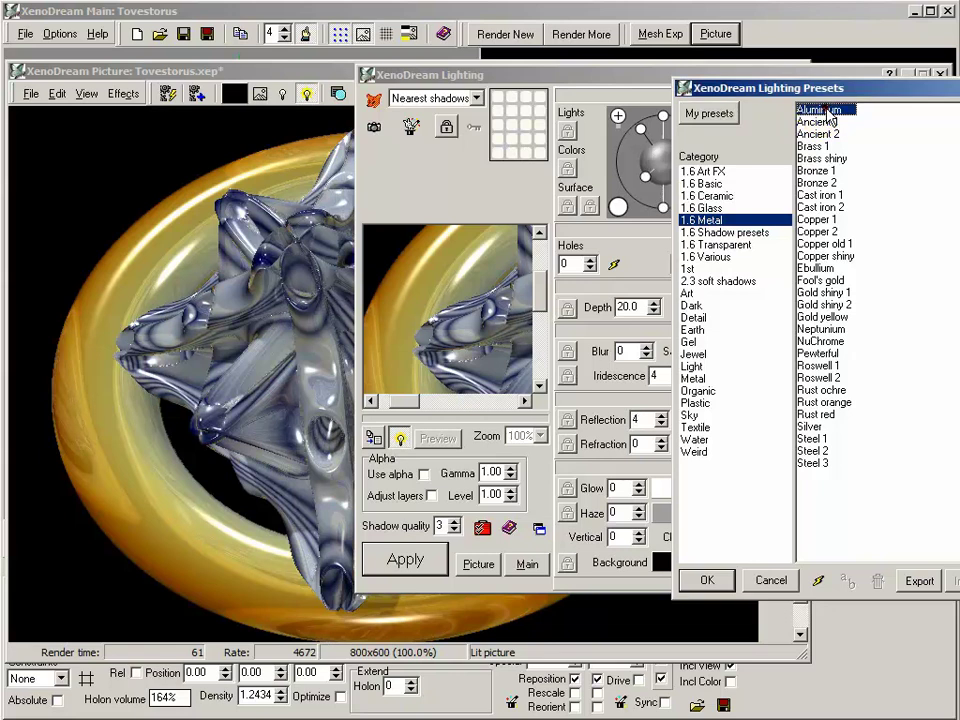
click(707, 580)
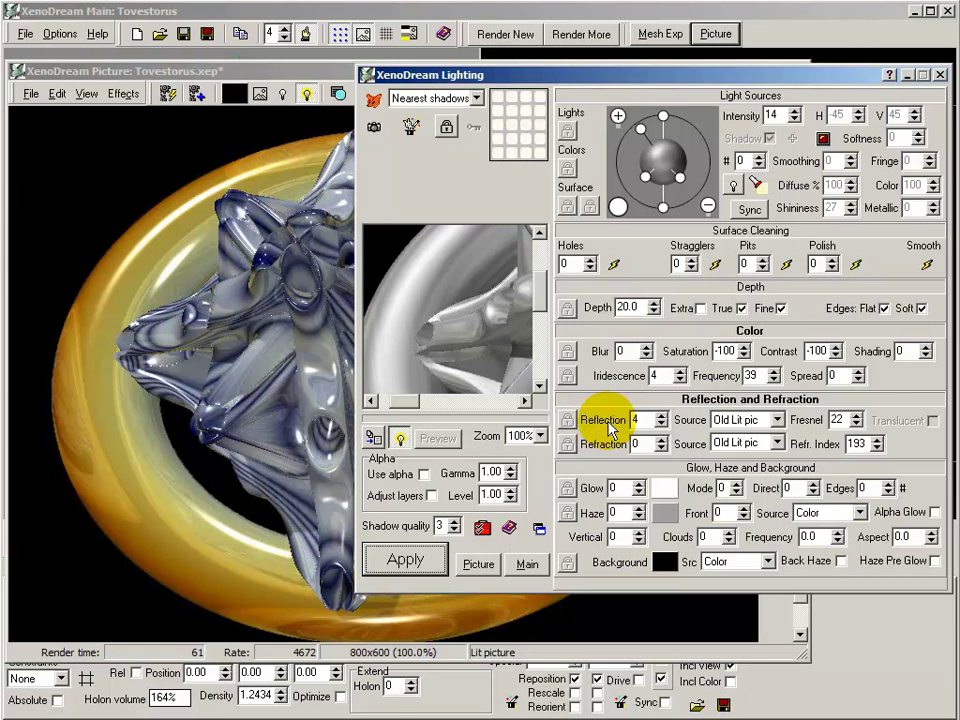
click(416, 568)
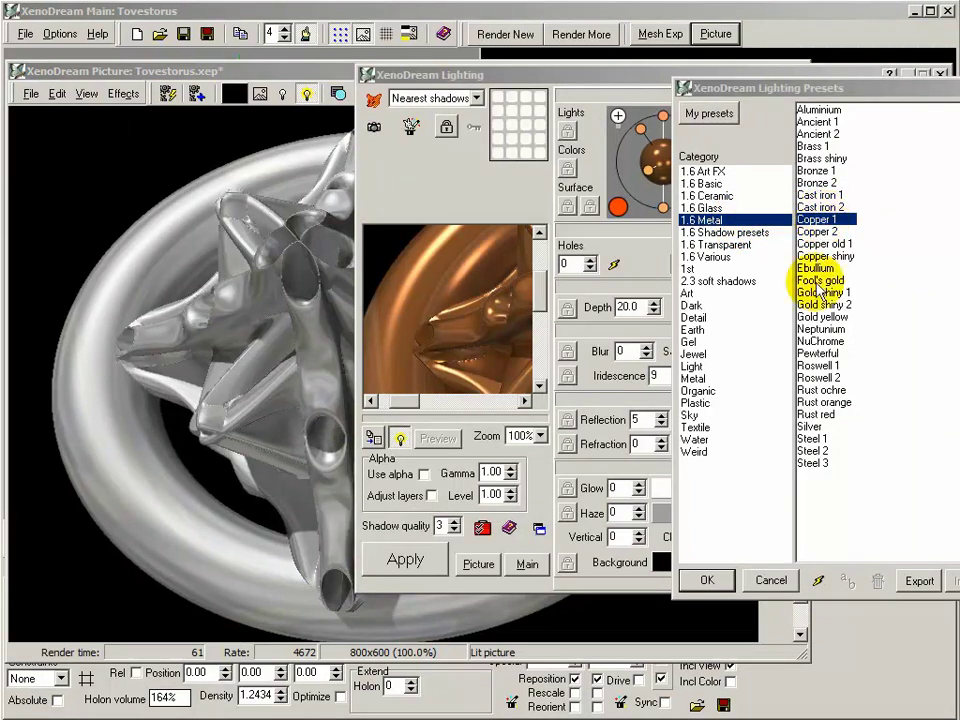
Step: Light the picture with the Copper 1 preset from the 1.6 Metal category, shifting the area shown in the lighting preview
click(722, 580)
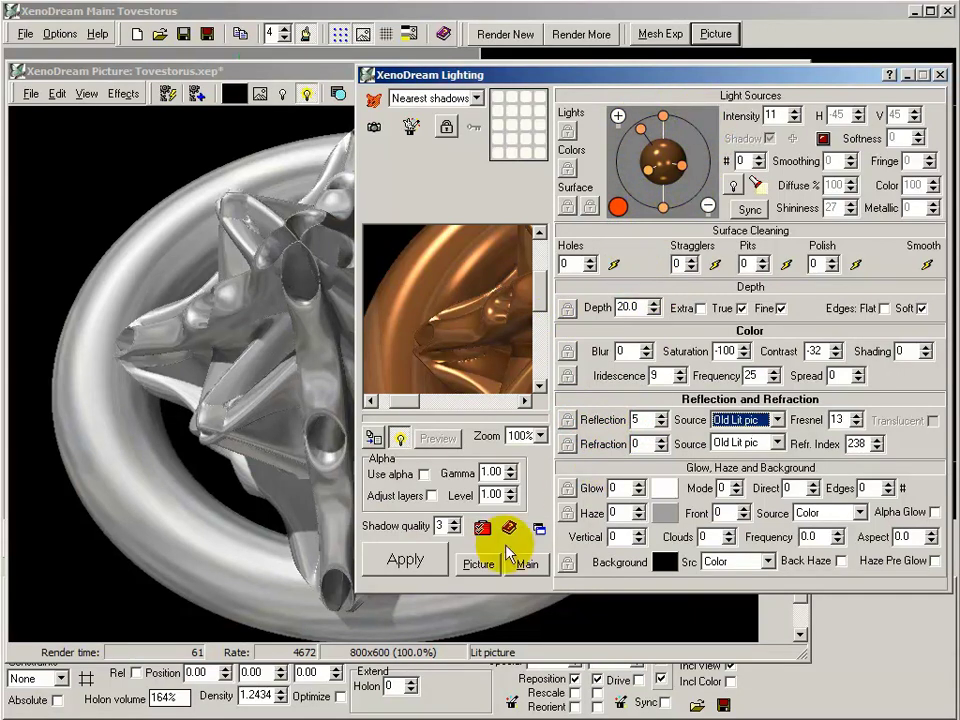
drag(493, 352, 484, 394)
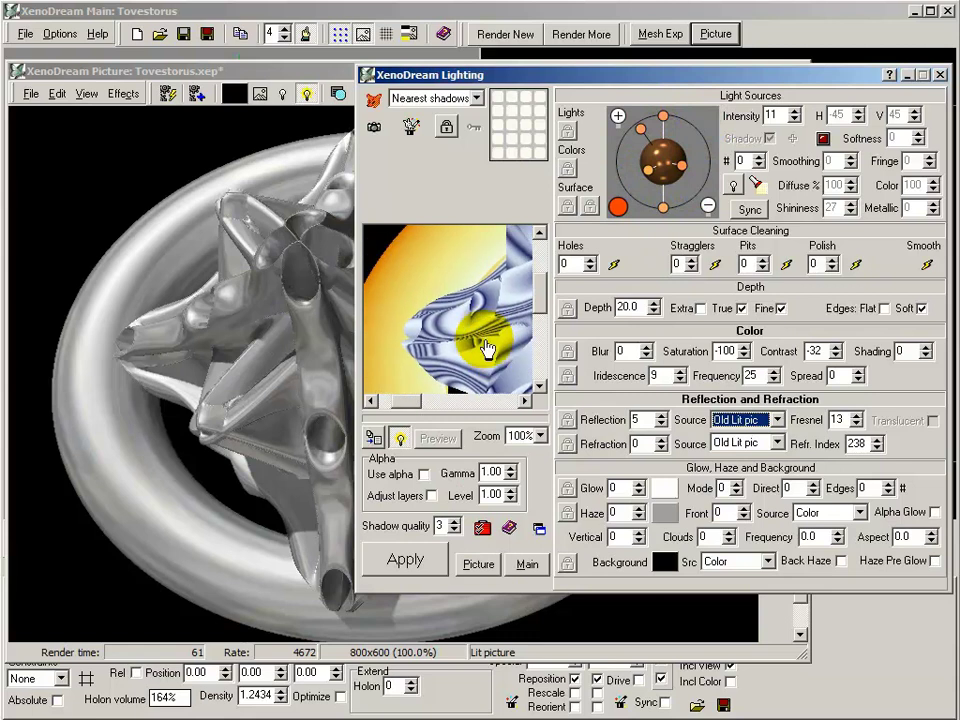
click(403, 560)
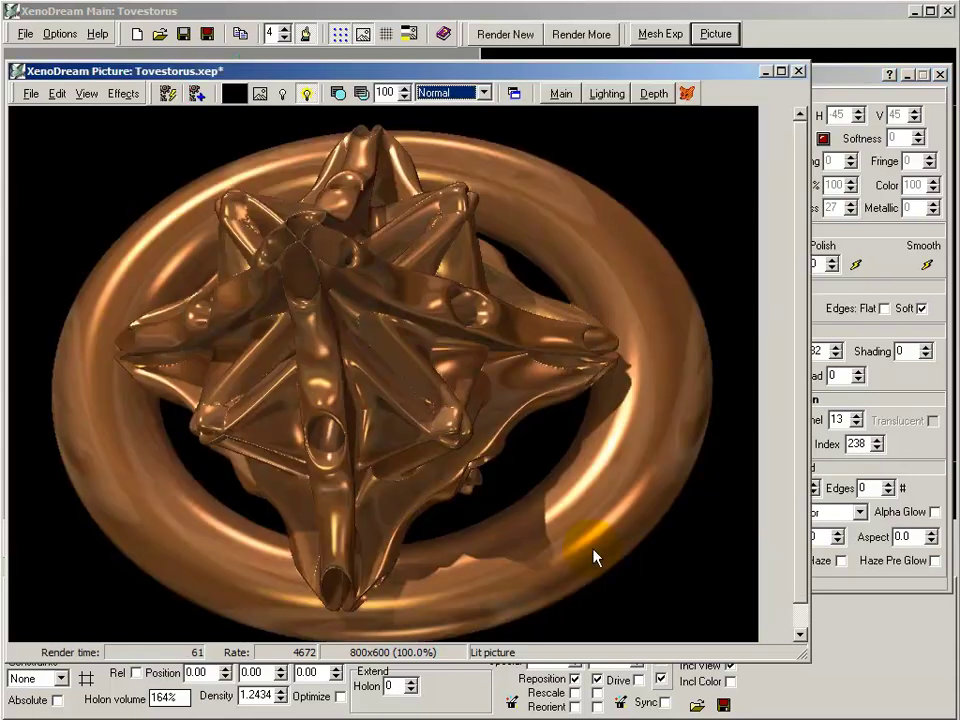
Step: Load the Copper 2 preset from the 1.6 Metal category into the lighting settings
click(840, 76)
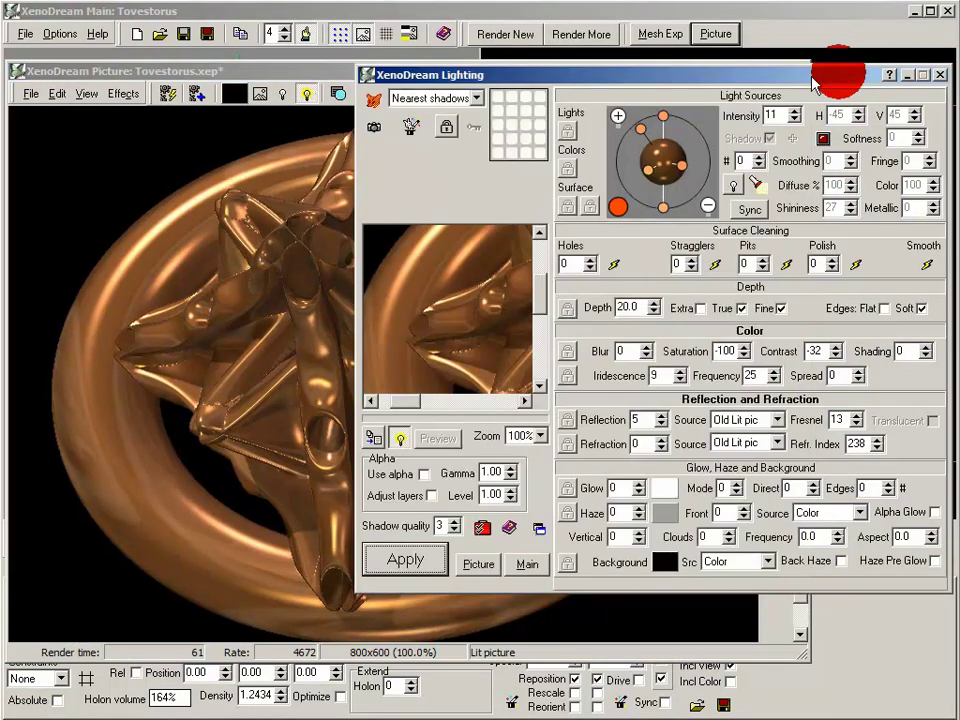
click(373, 99)
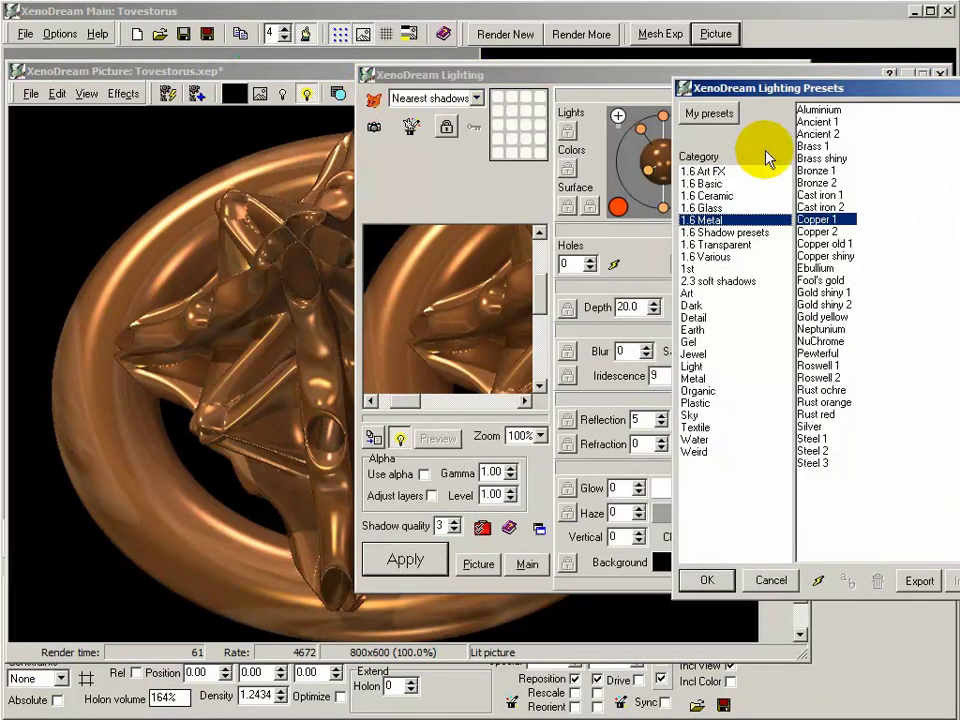
click(818, 233)
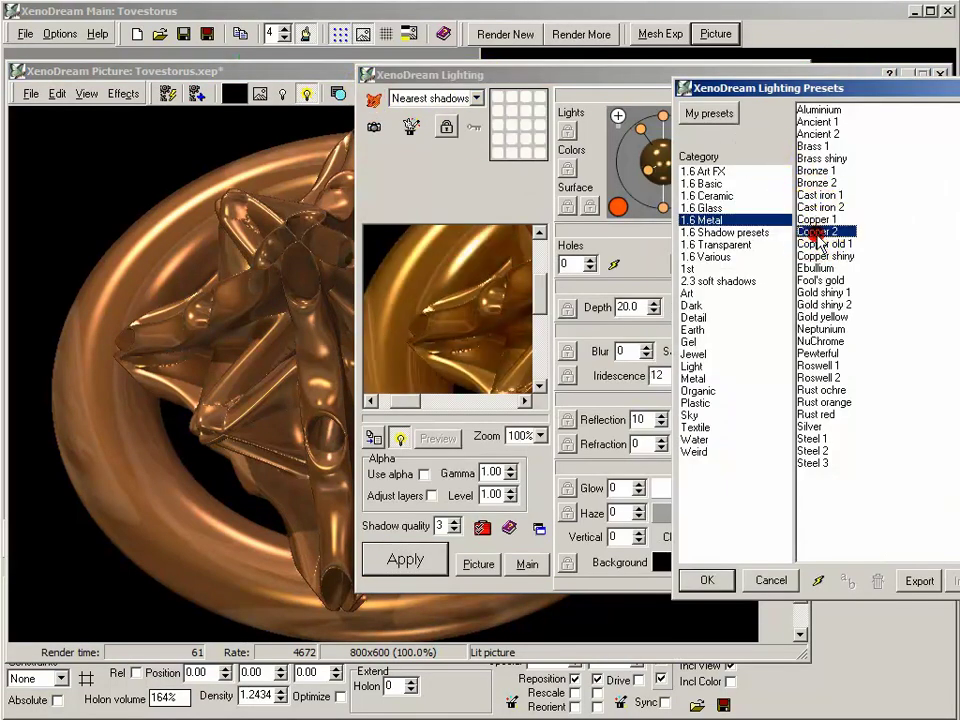
click(703, 580)
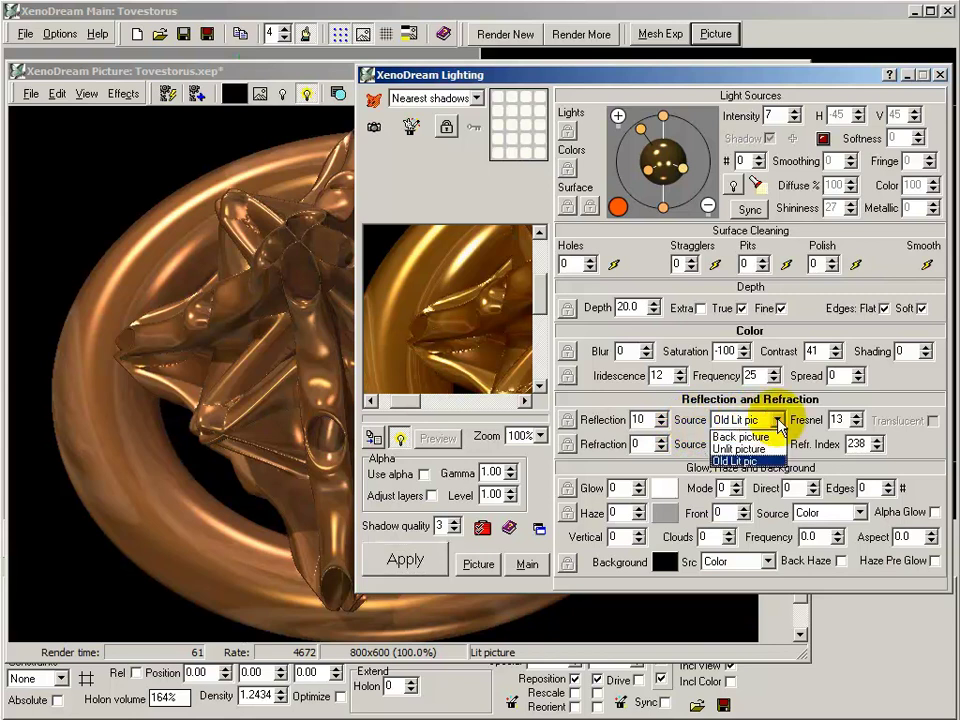
Step: Preview Unlit picture and Back picture as the reflection source, restore Old Lit pic, and apply the lighting to the picture
click(762, 450)
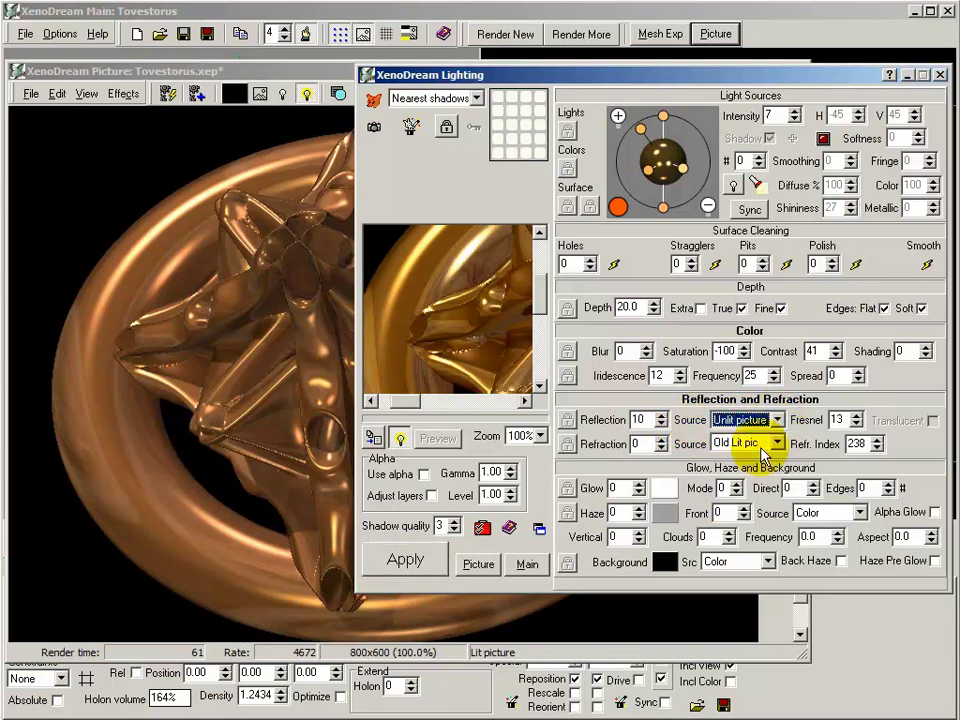
click(777, 421)
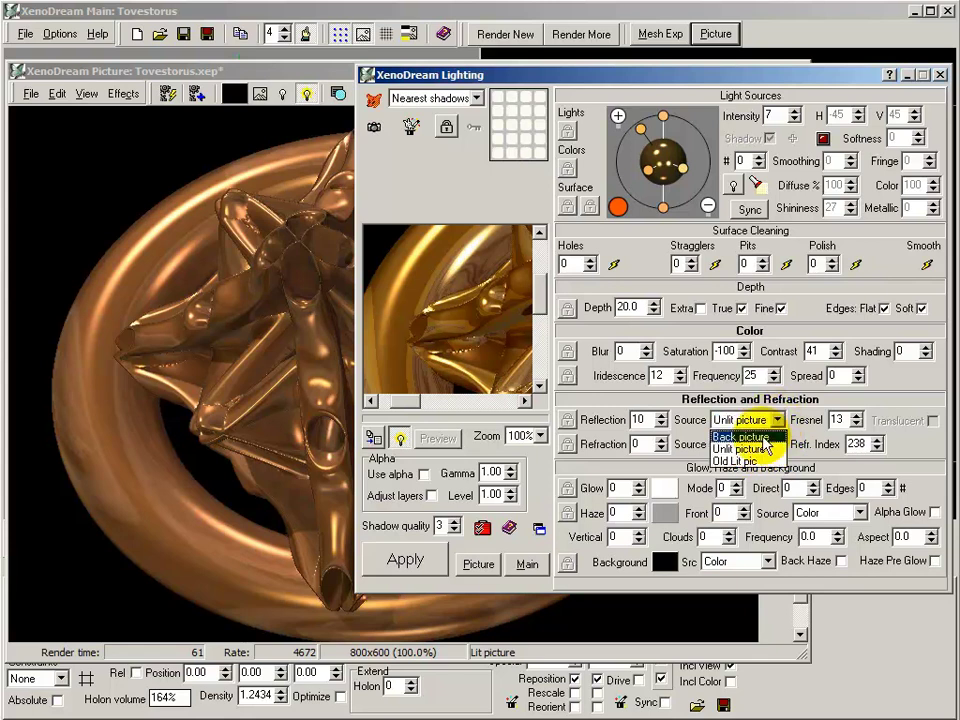
click(752, 437)
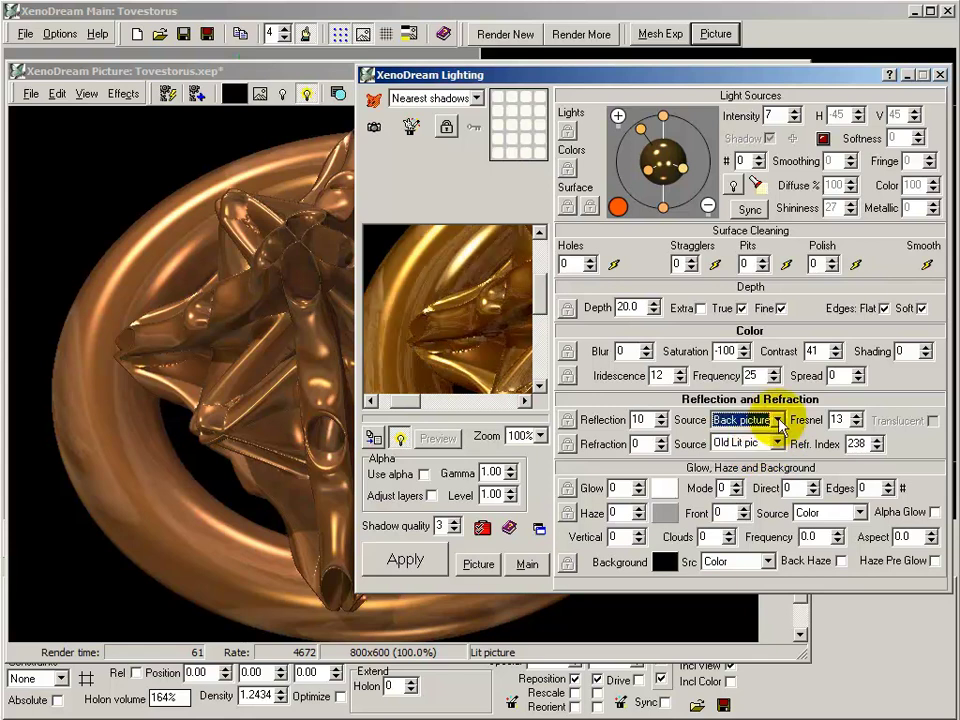
click(772, 421)
click(772, 461)
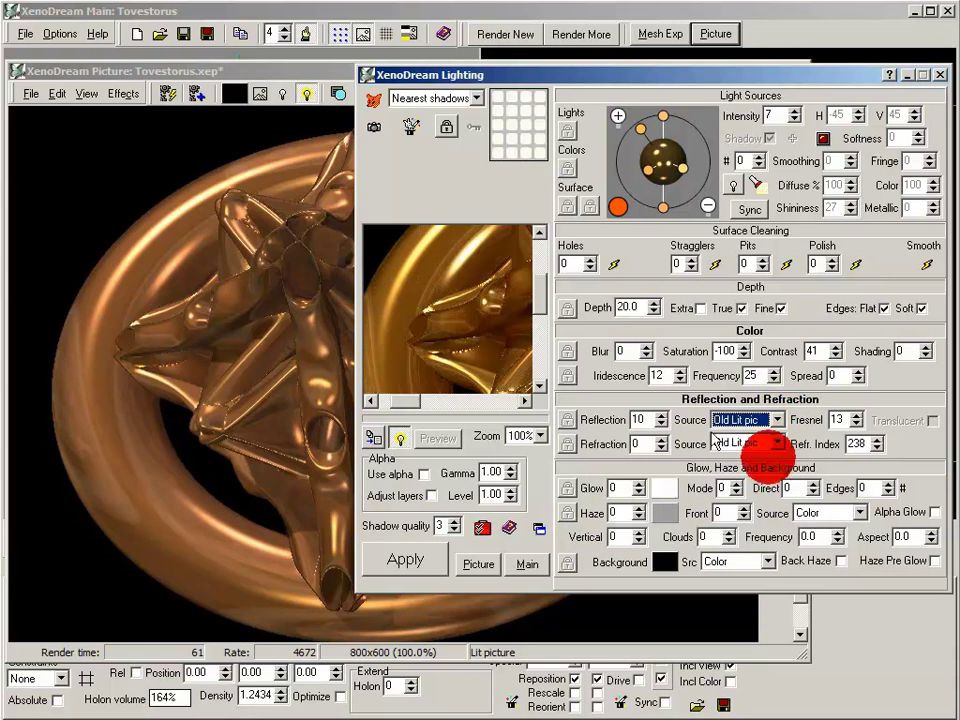
click(404, 562)
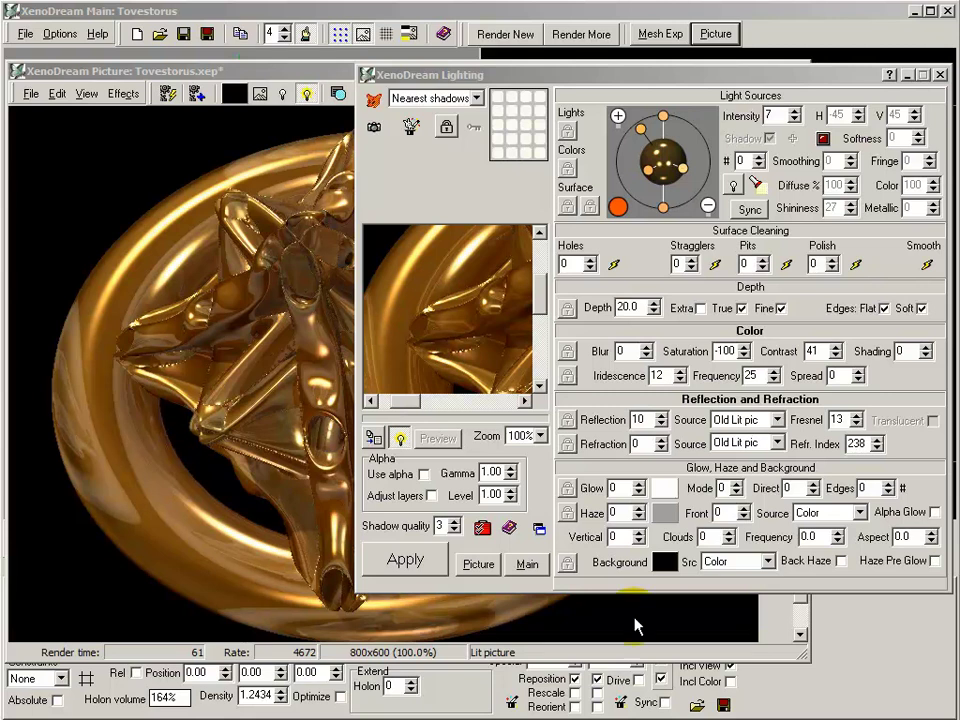
Step: Set the lighting Depth to 20.2
double_click(624, 310)
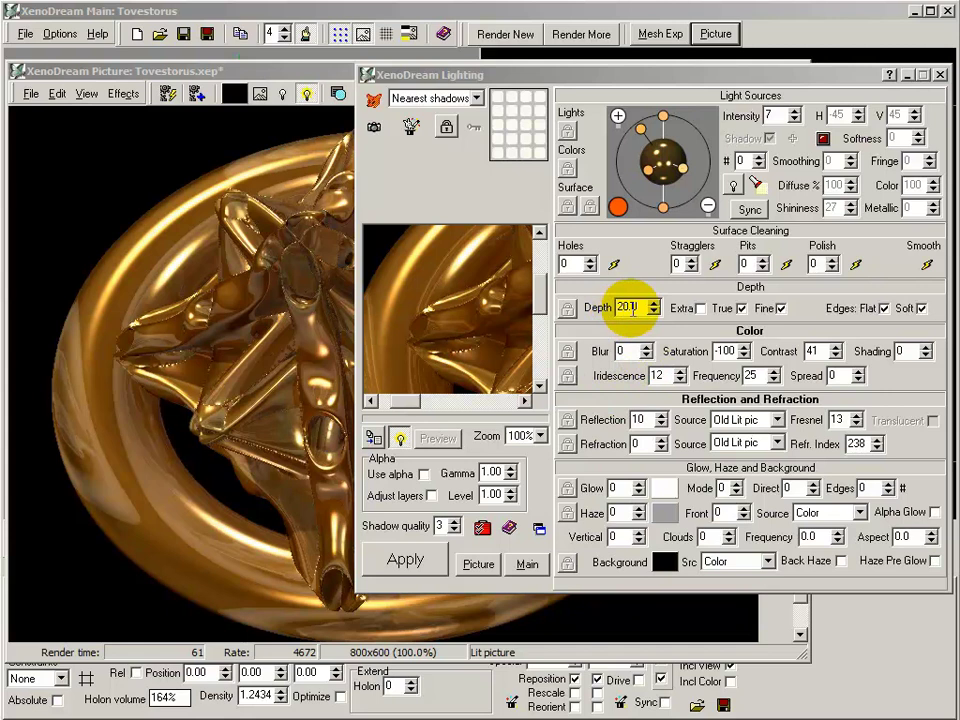
text(20.0)
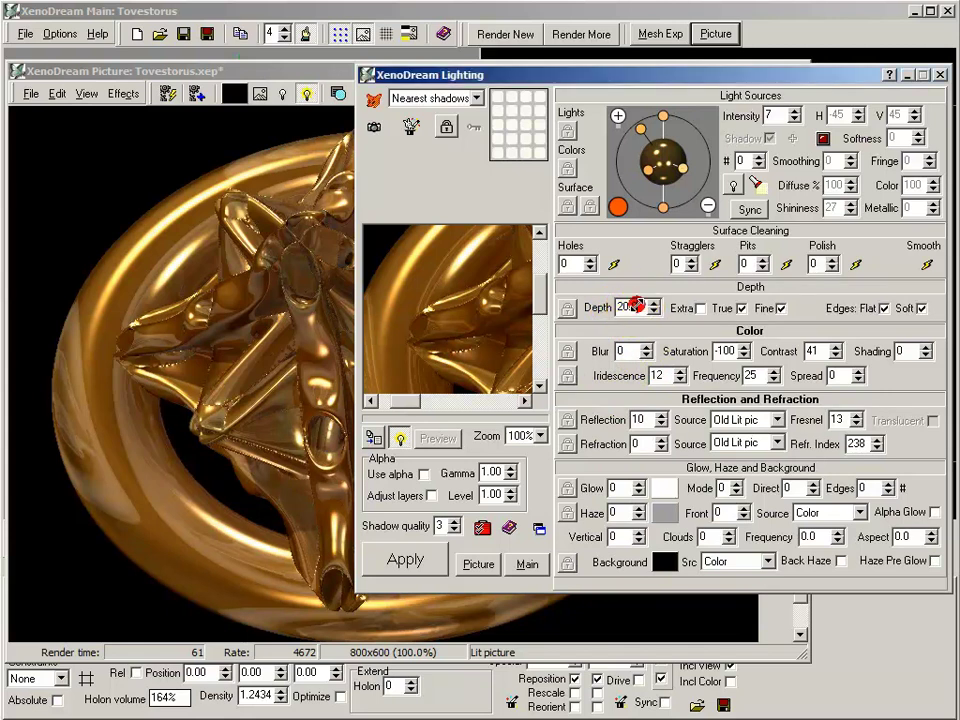
double_click(624, 308)
text(14.5)
mouse_move(625, 330)
mouse_down()
mouse_move(621, 349)
mouse_move(597, 368)
mouse_move(626, 300)
mouse_move(630, 328)
mouse_up()
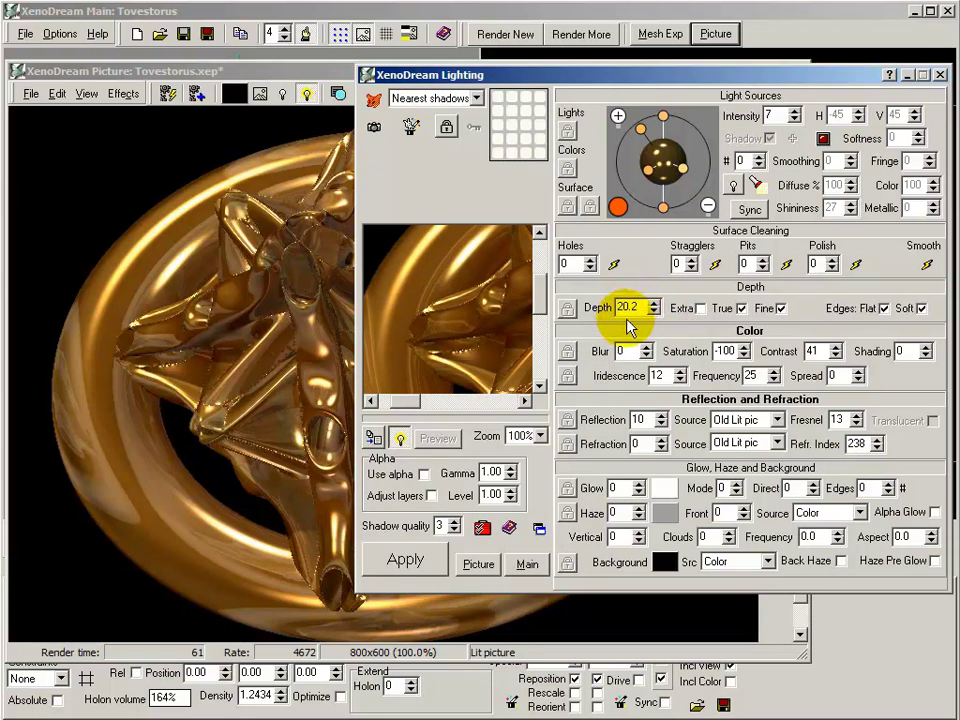
Step: Compare the lighting preview with the True and Fine depth options each switched off and back on
click(741, 309)
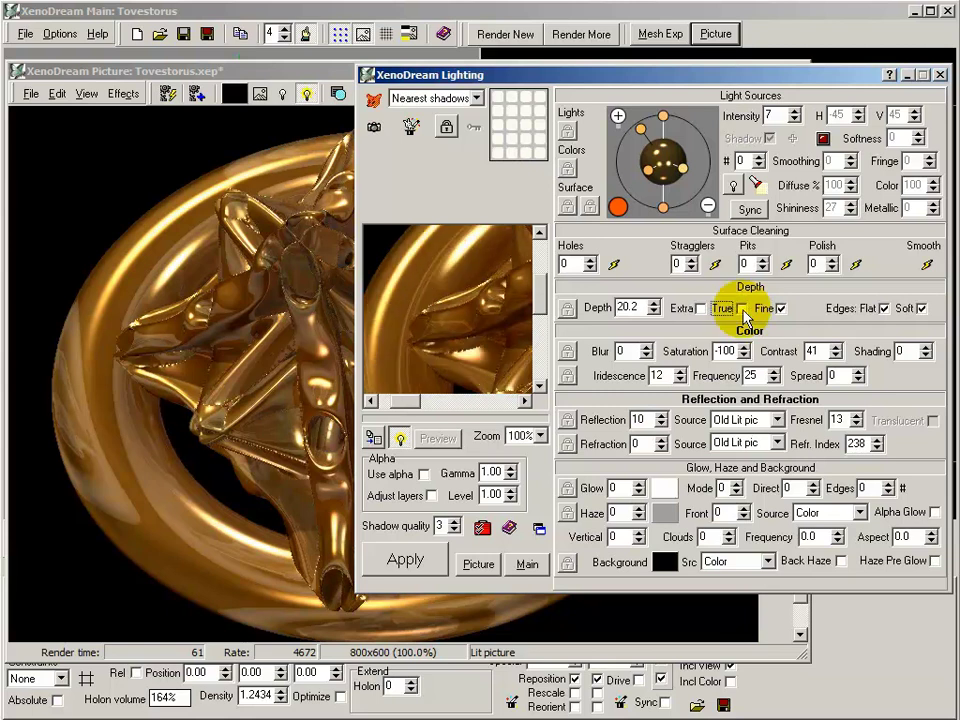
click(741, 309)
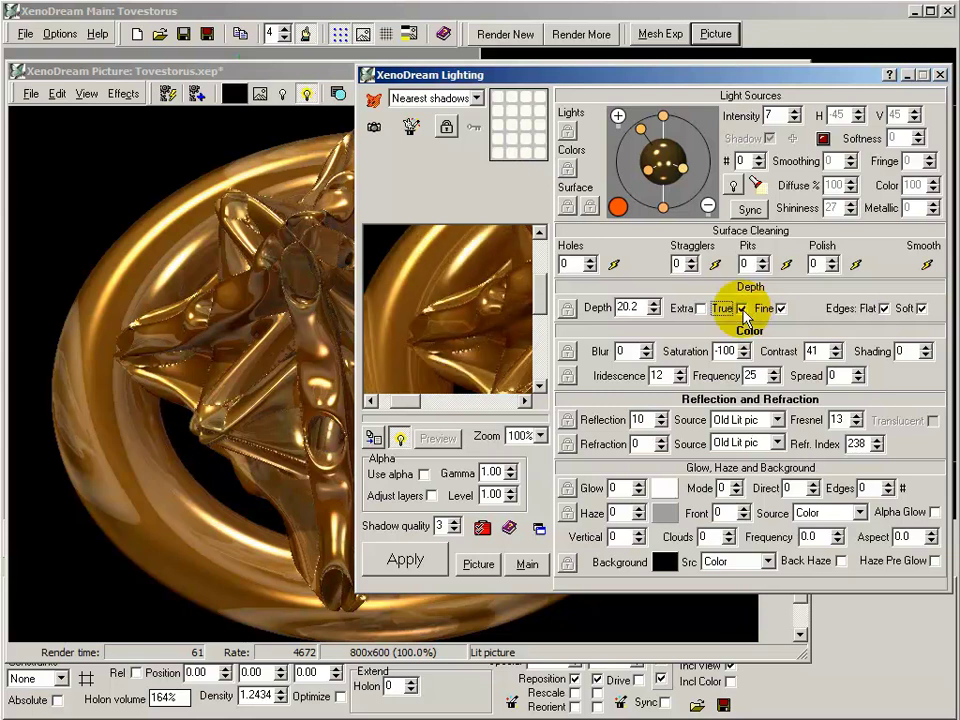
click(743, 310)
click(743, 310)
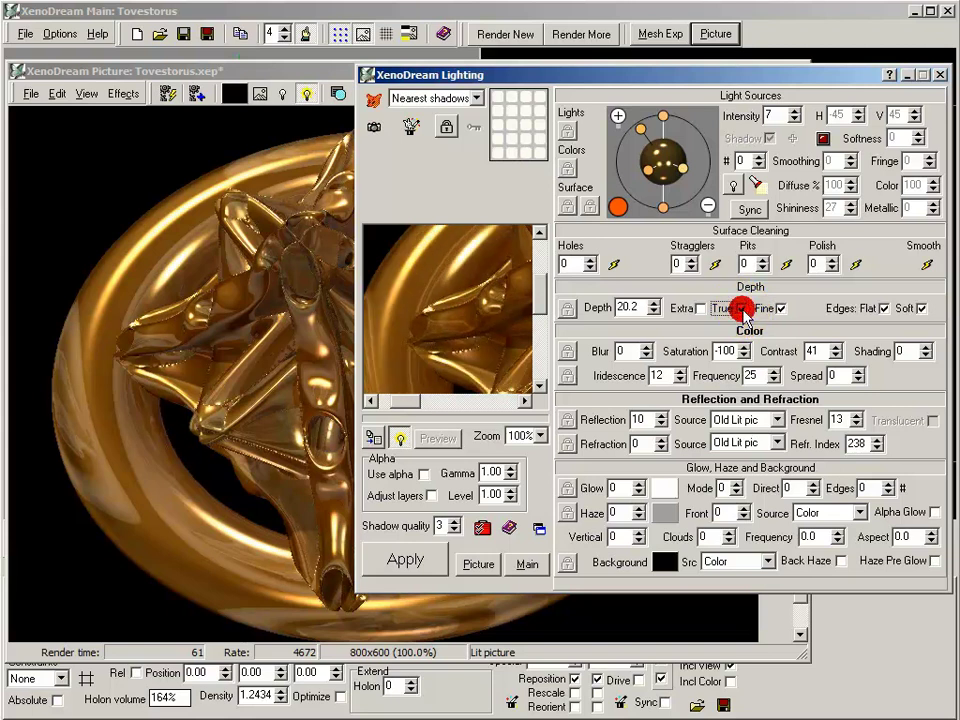
click(786, 312)
click(786, 313)
click(786, 312)
click(786, 312)
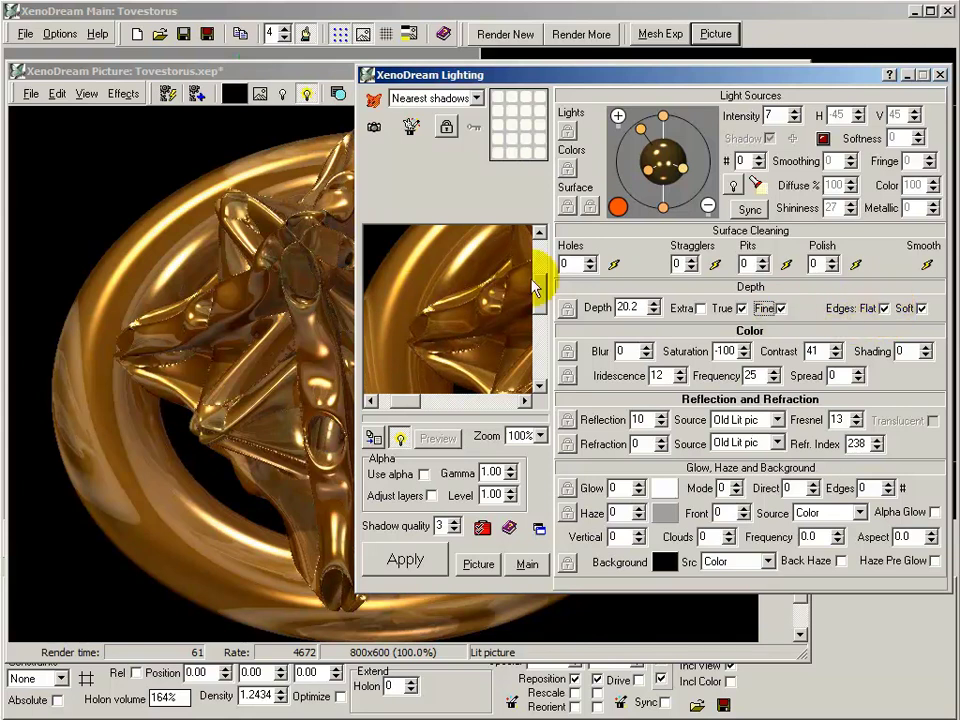
Step: Compare the lighting preview with the Flat edges option switched off and back on
click(885, 308)
click(885, 308)
click(885, 308)
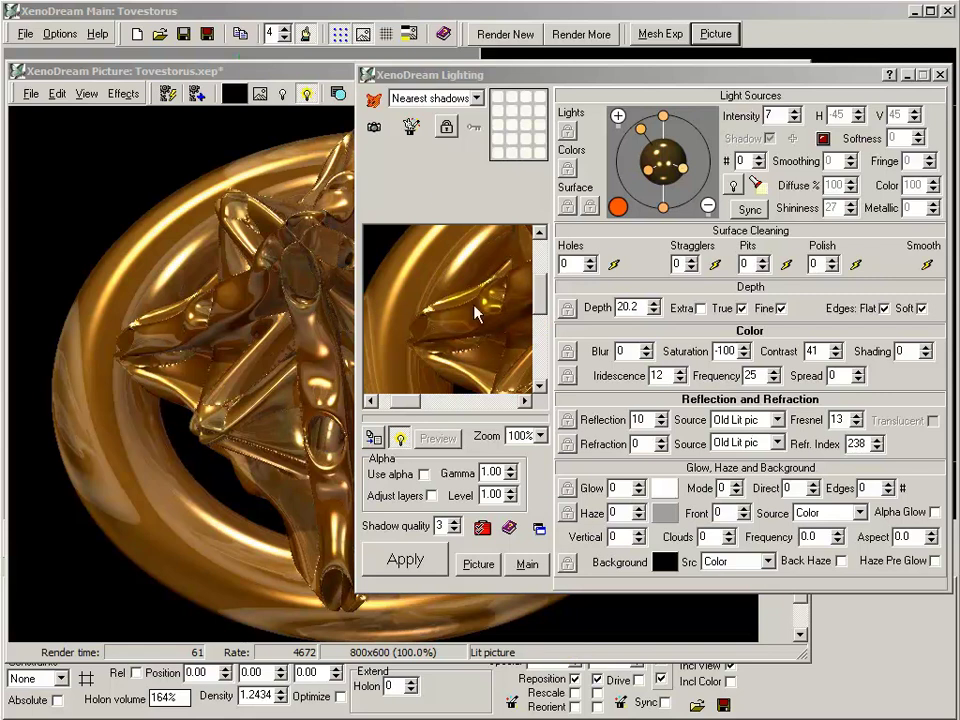
Step: Load the Matte preset from the 1.6 Basic category and apply the lighting to the picture
click(371, 104)
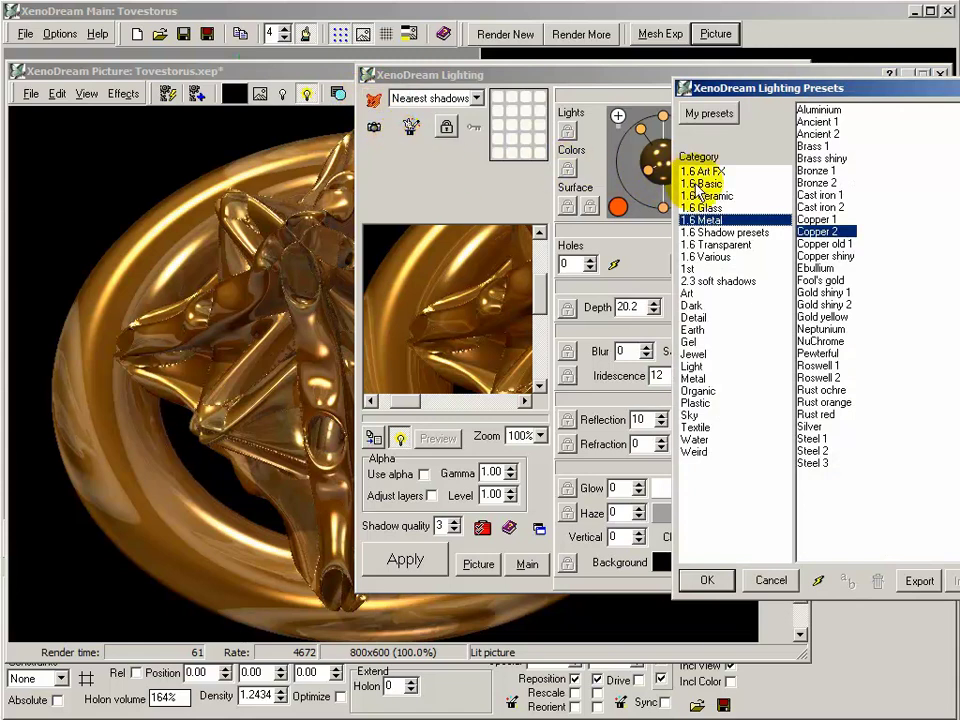
click(700, 185)
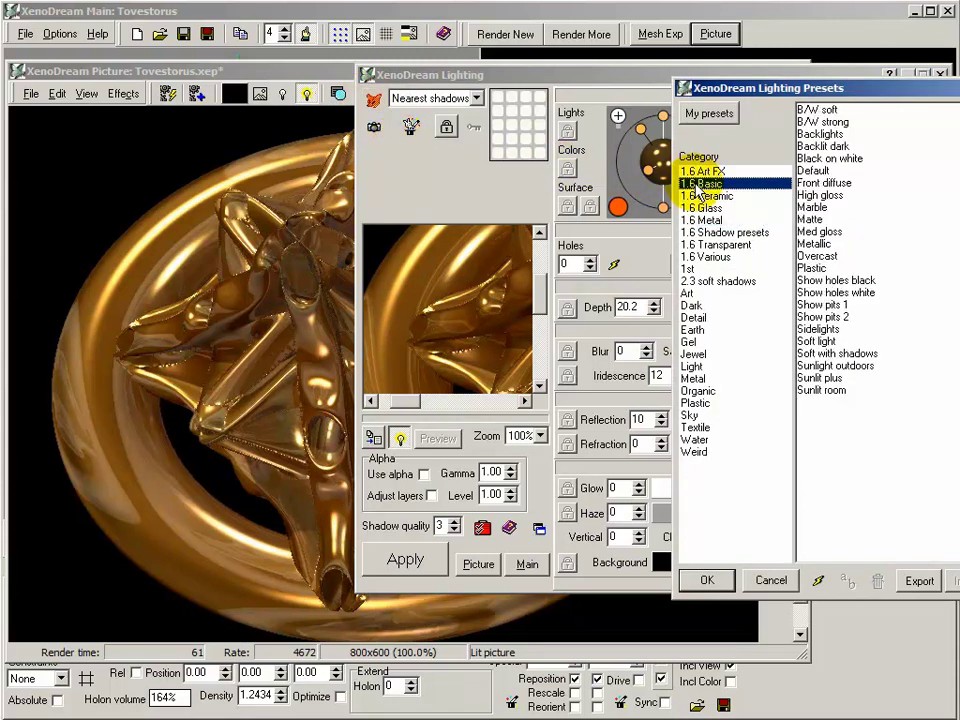
click(820, 221)
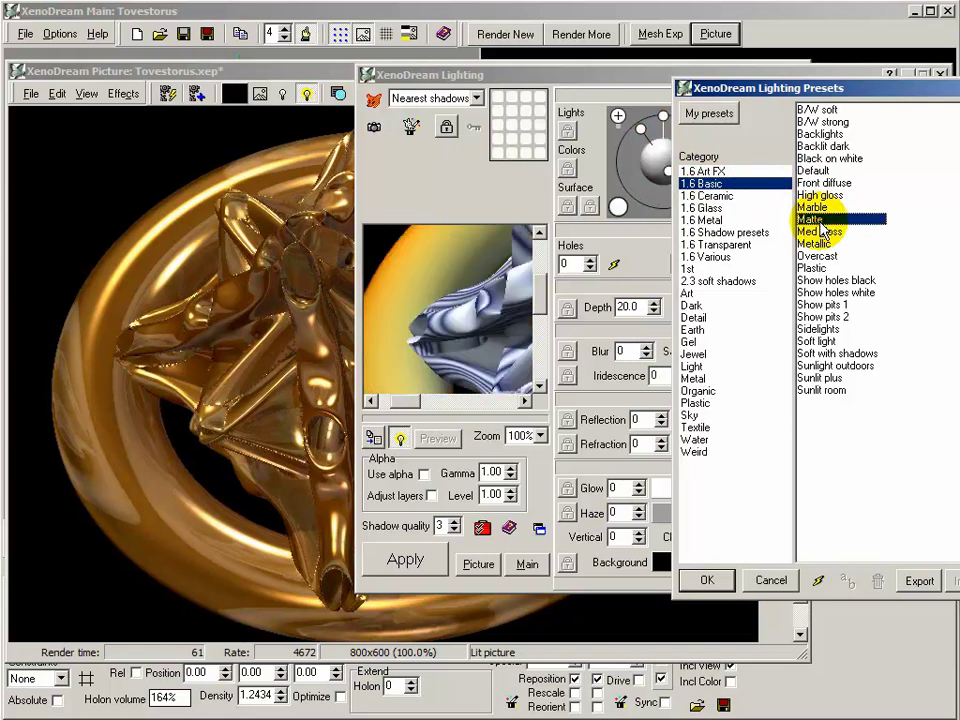
click(727, 580)
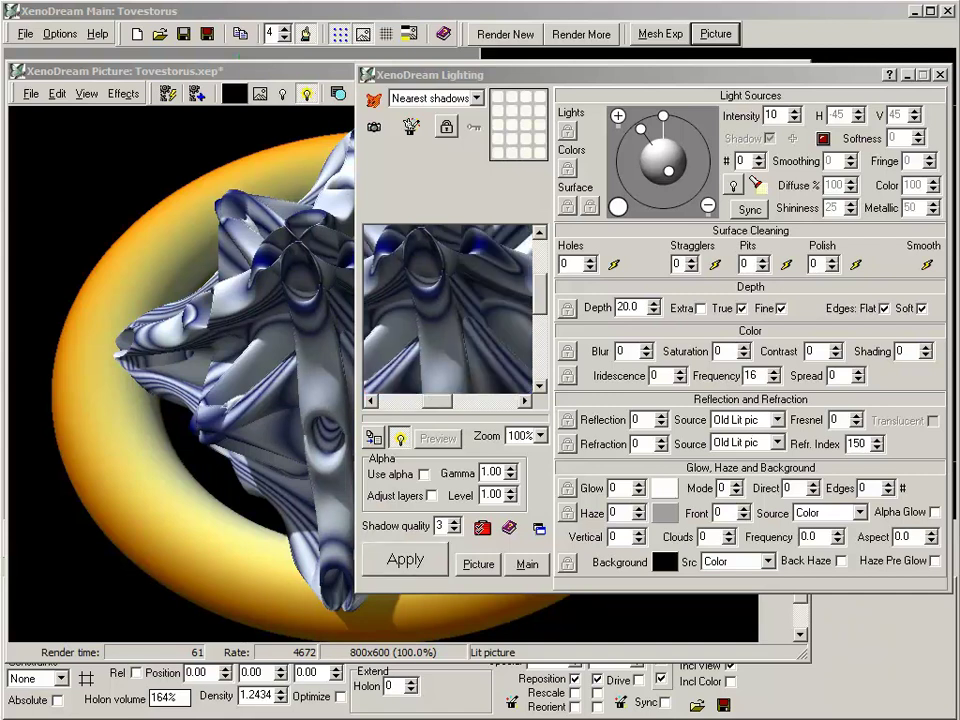
Step: Examine the settings of the three light sources by selecting each light and cycling through the light numbers
drag(439, 285, 257, 145)
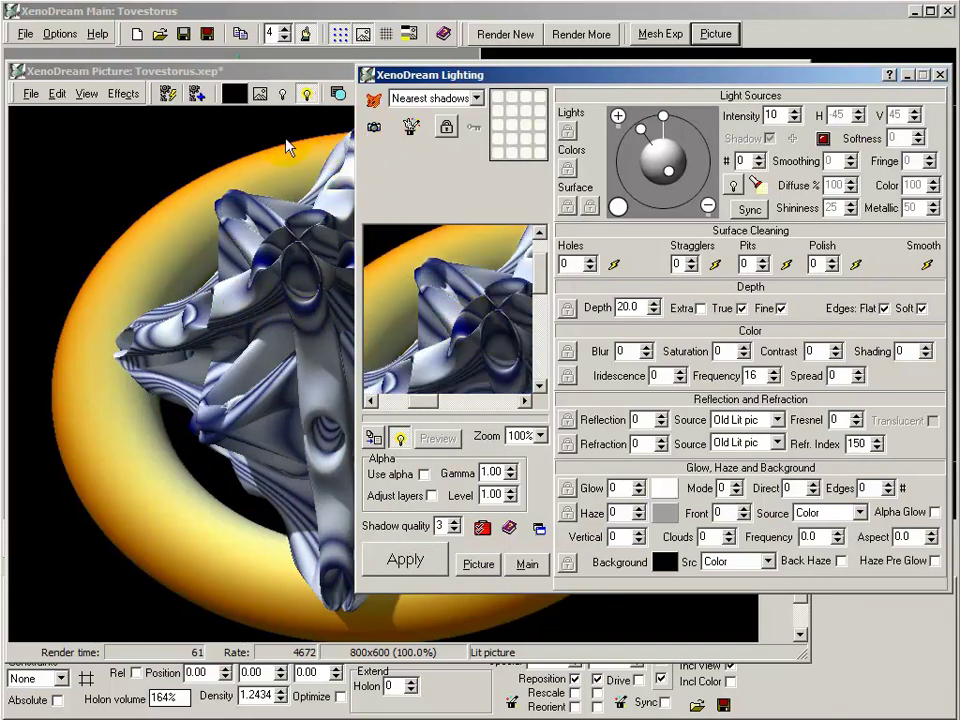
drag(444, 268, 428, 304)
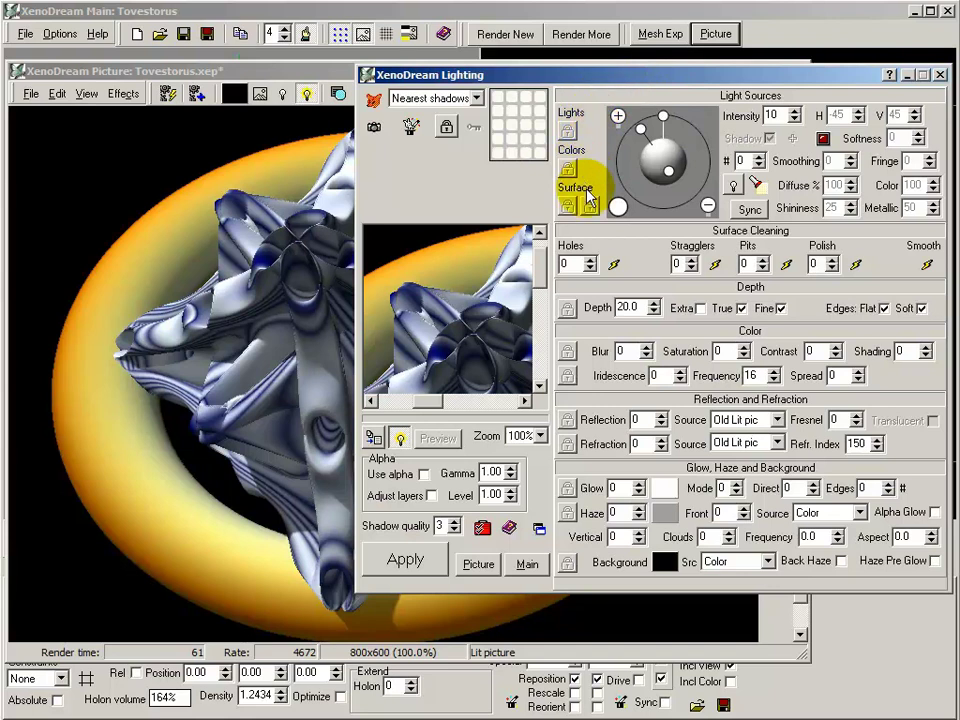
click(663, 116)
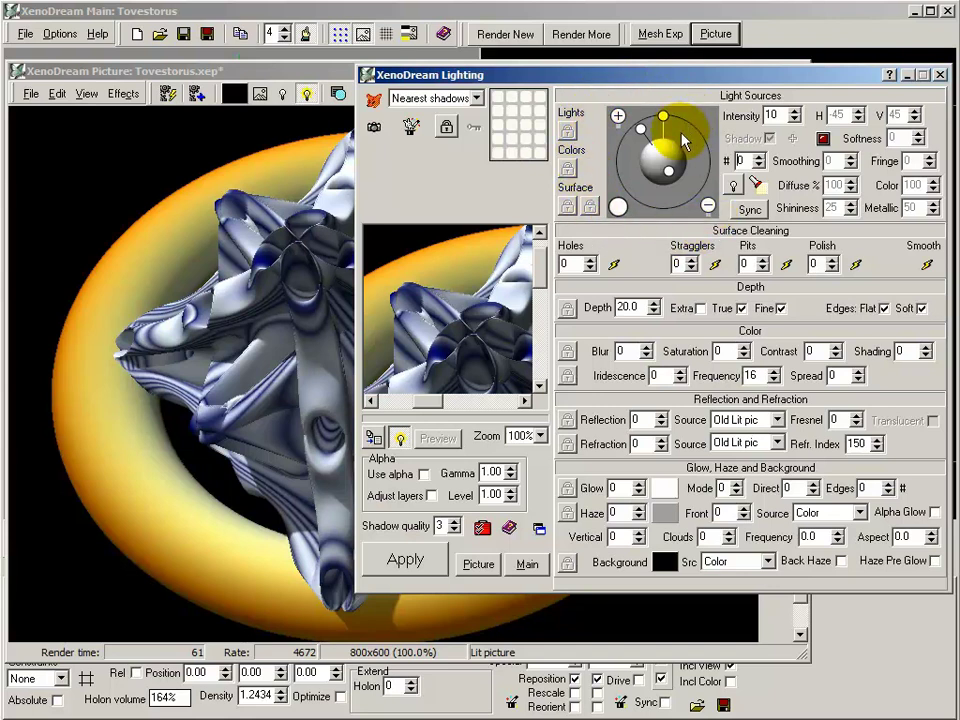
click(665, 119)
click(665, 119)
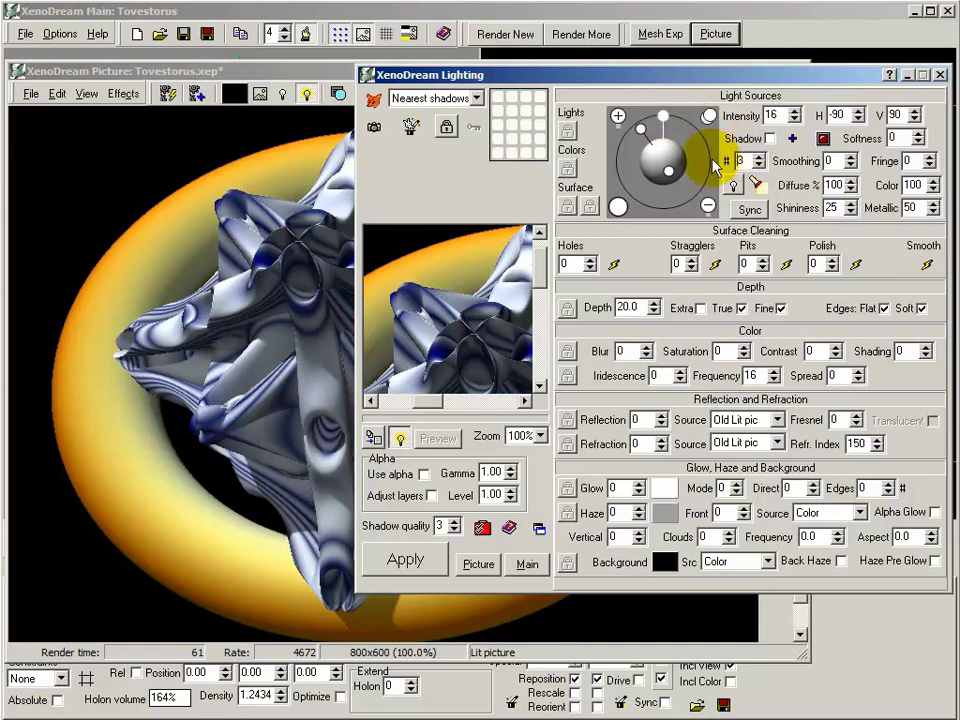
click(667, 172)
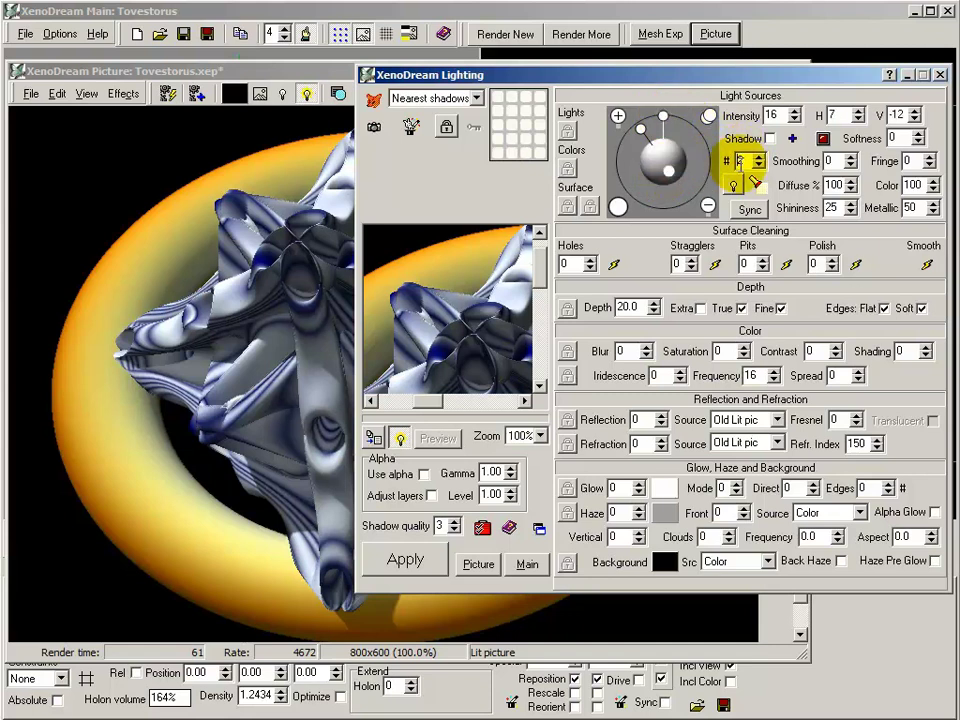
click(638, 130)
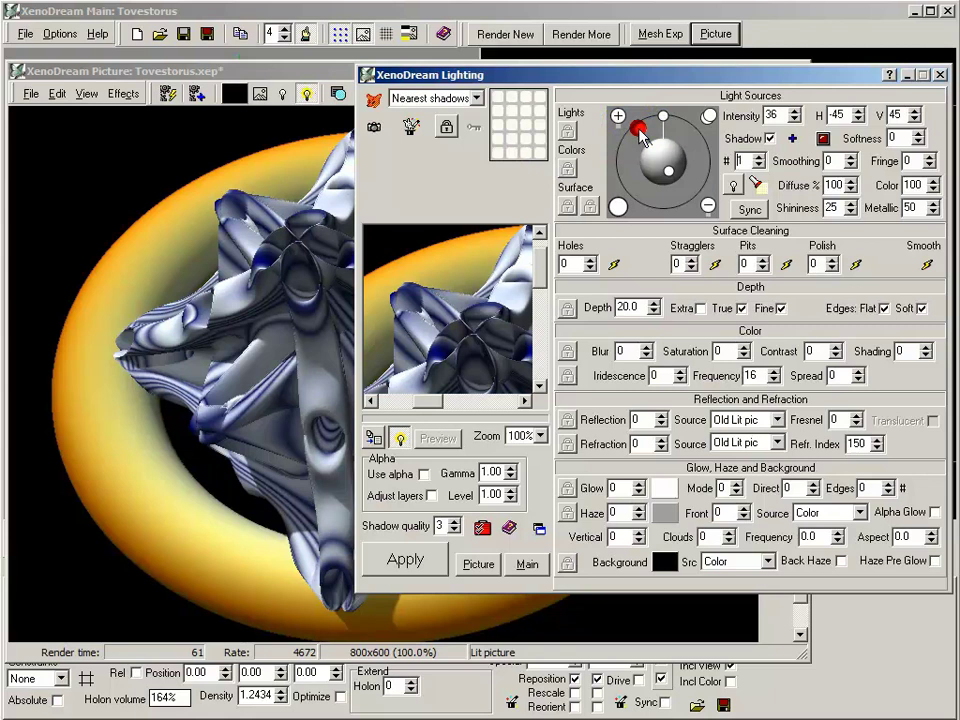
click(759, 157)
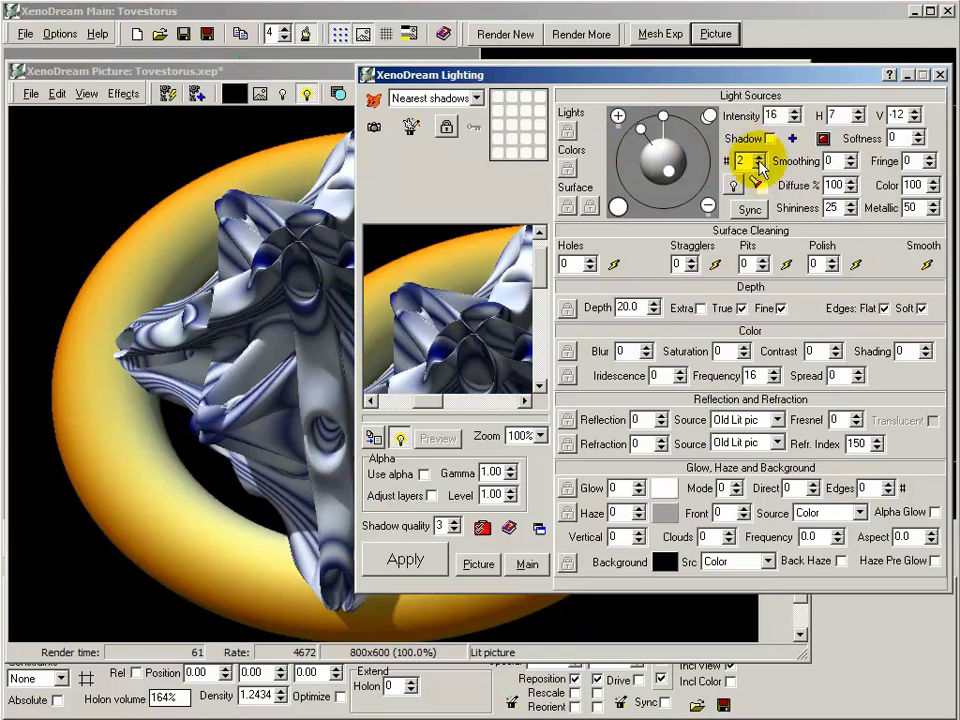
click(759, 156)
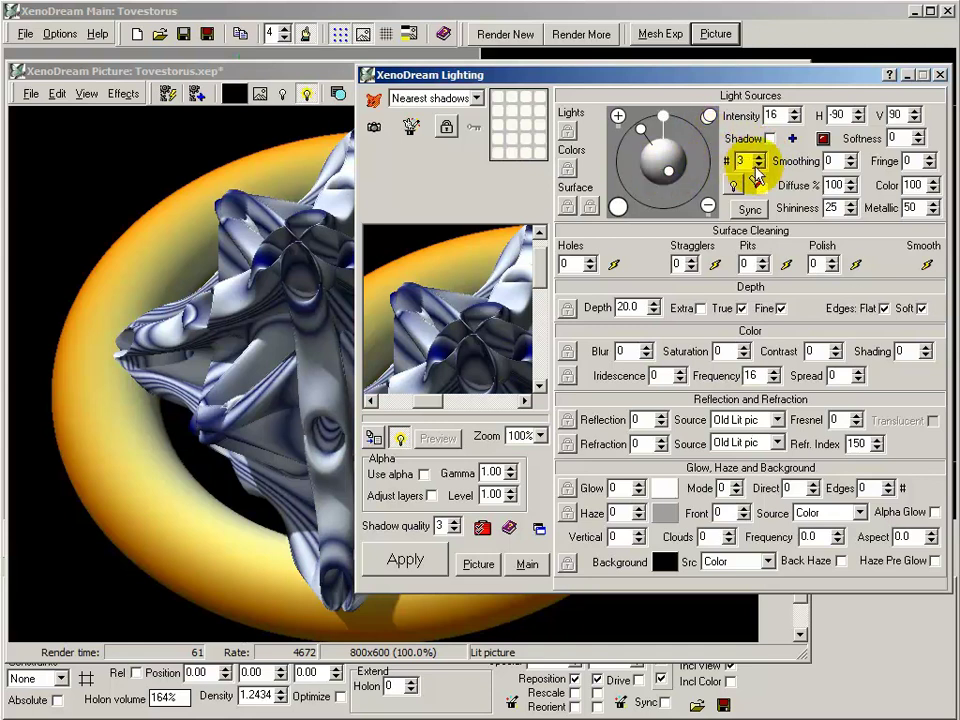
click(759, 166)
click(759, 166)
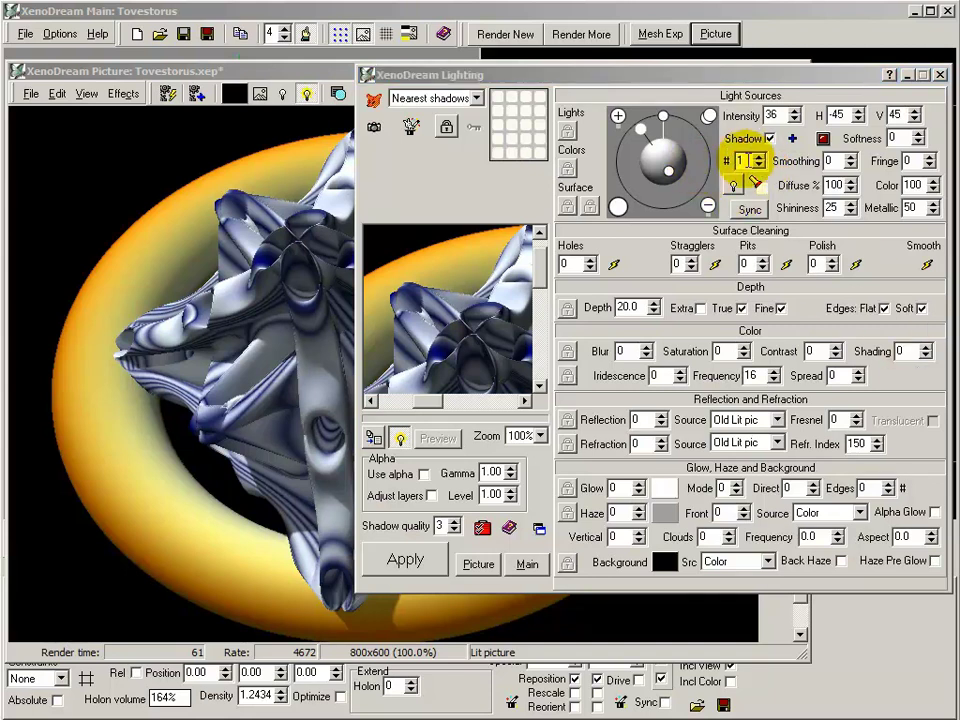
click(759, 156)
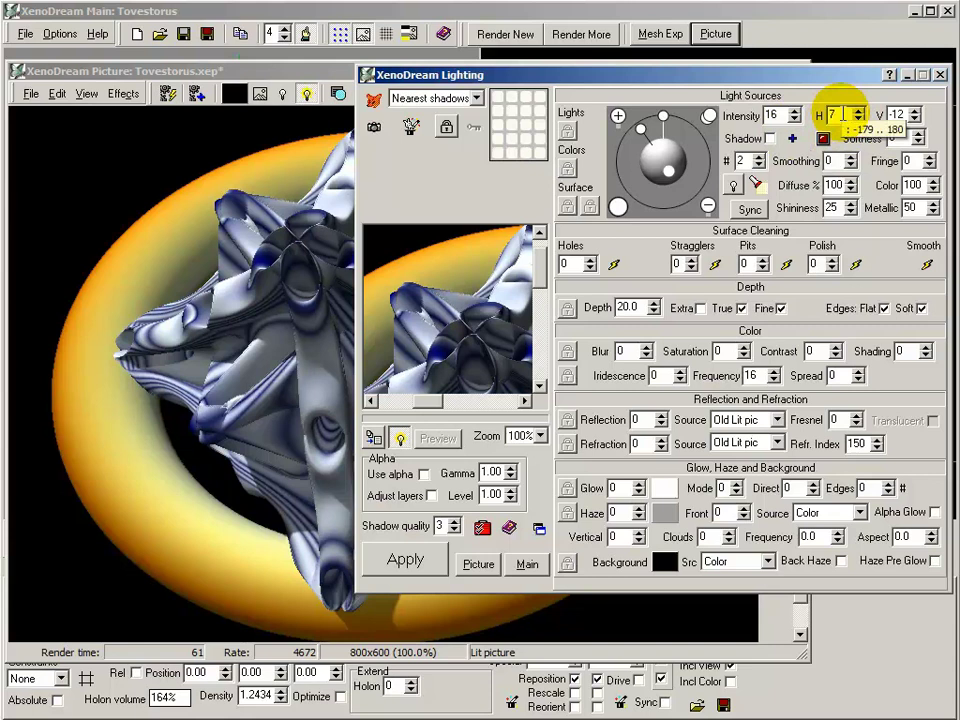
click(760, 157)
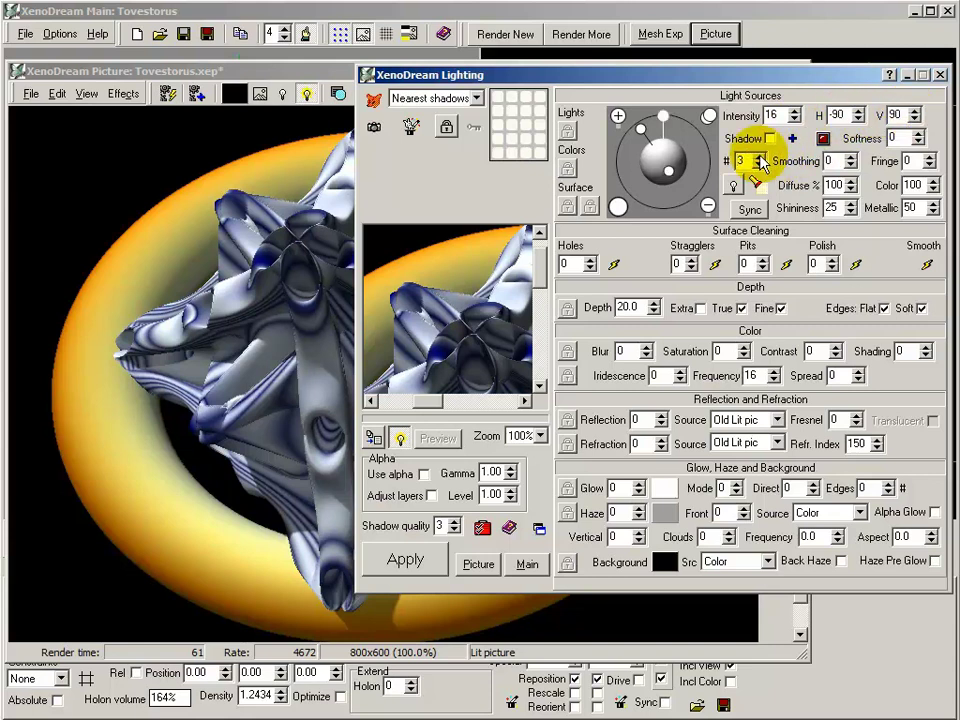
click(760, 165)
click(760, 165)
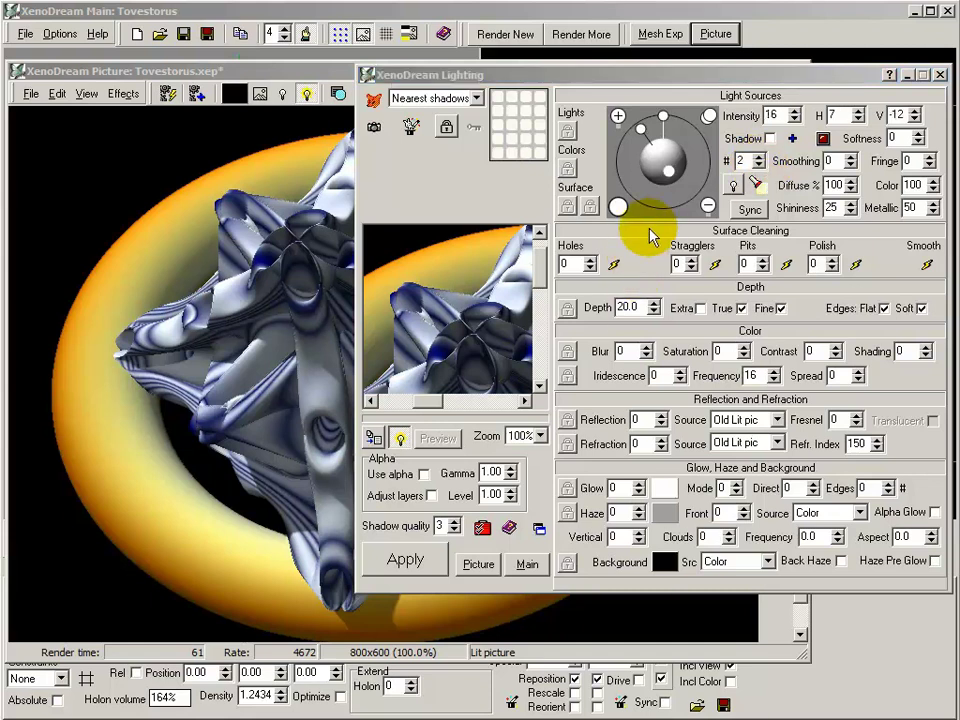
Step: Select light 1 and vary its intensity, ending at 35
drag(650, 236, 645, 140)
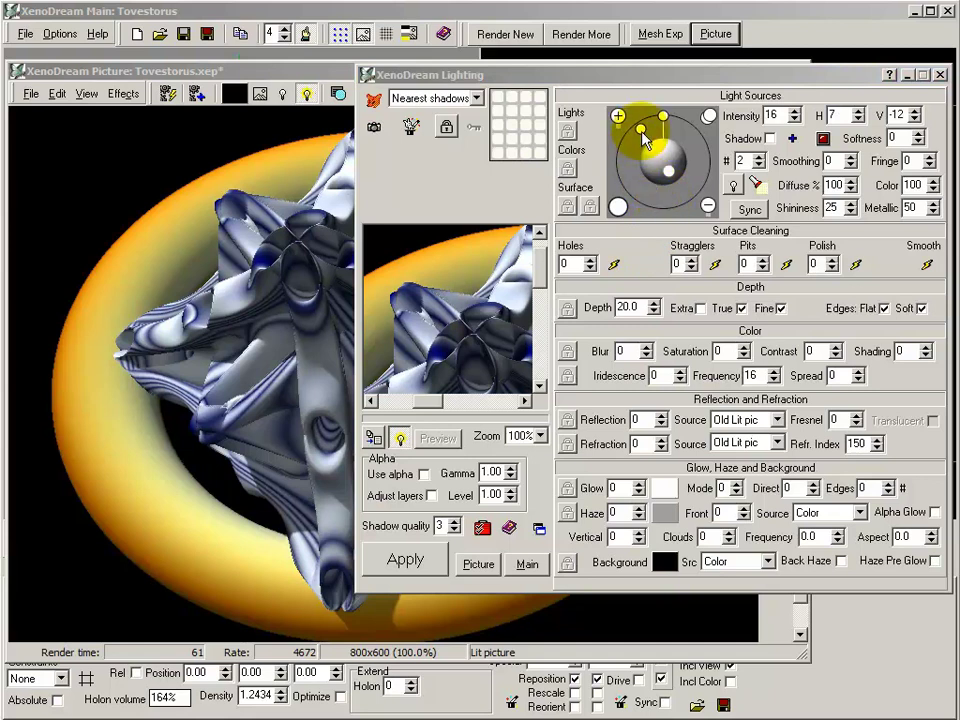
click(645, 140)
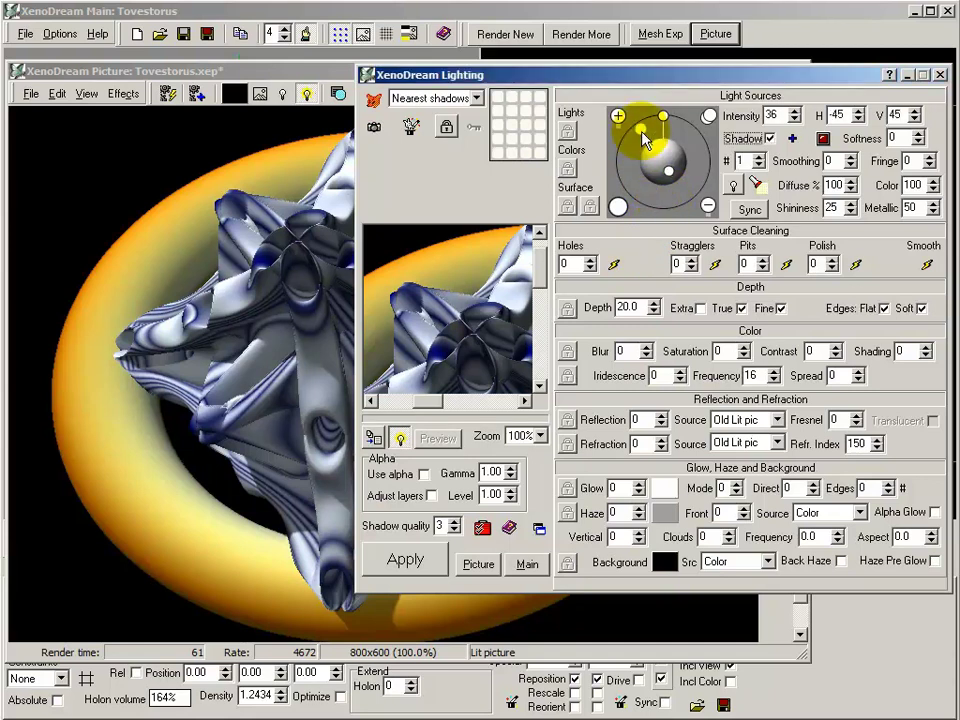
double_click(775, 115)
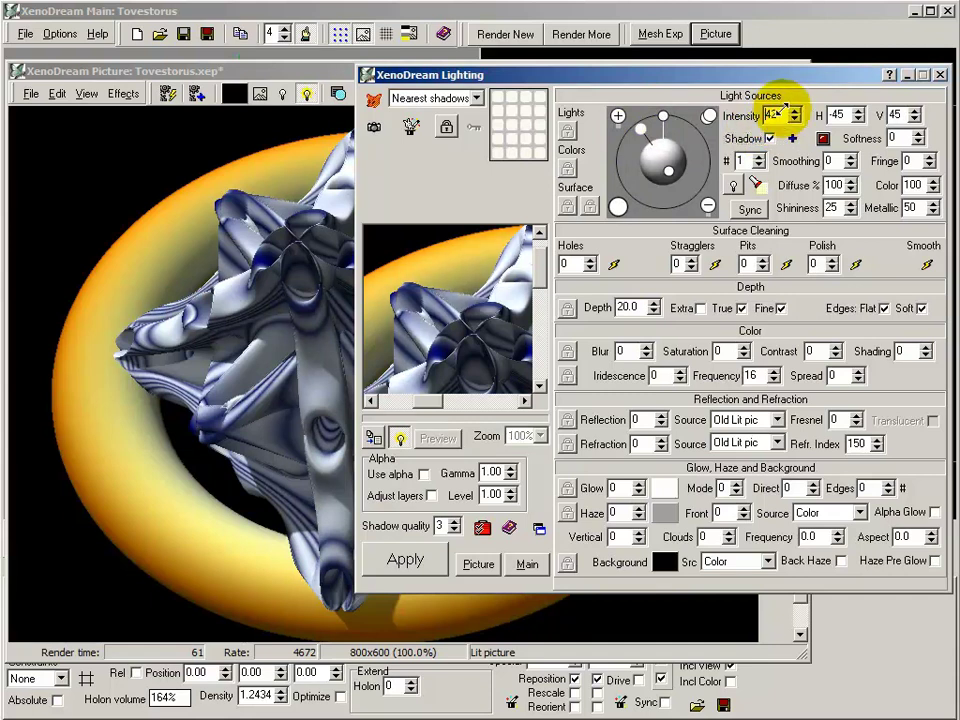
text(63)
drag(809, 74, 778, 125)
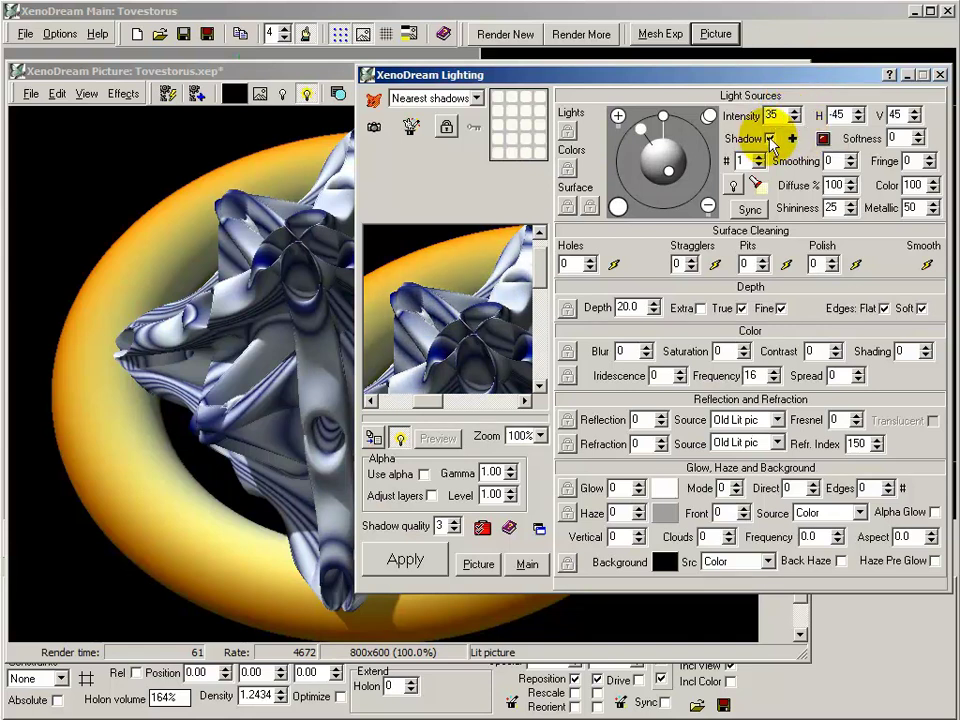
Step: Compare the preview with light 1's shadow, light 1 itself and all lights switched off and back on
click(769, 139)
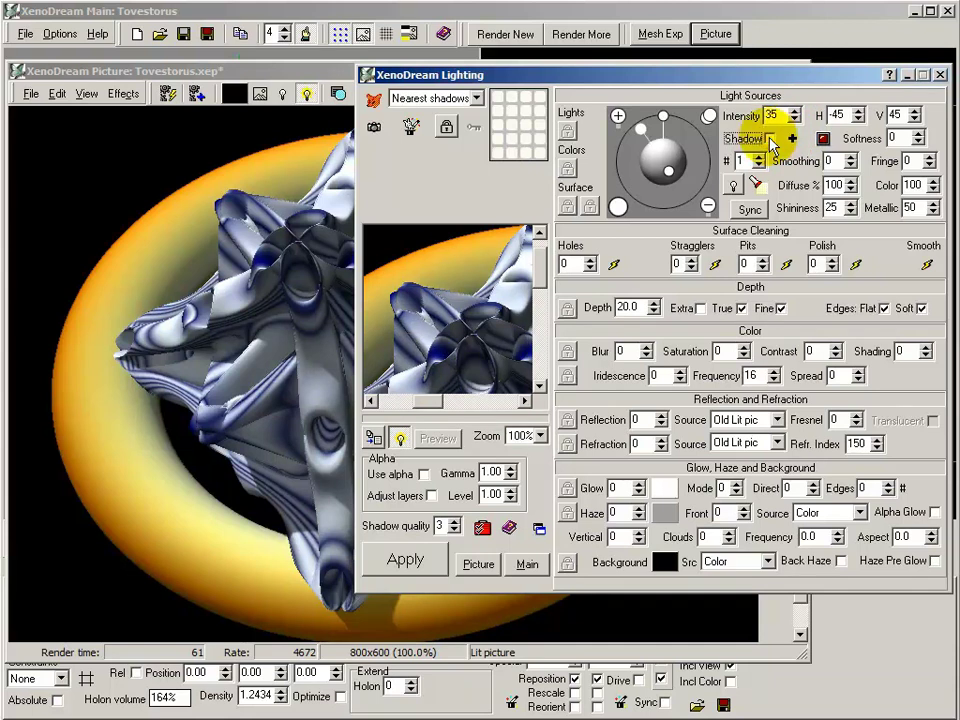
click(514, 340)
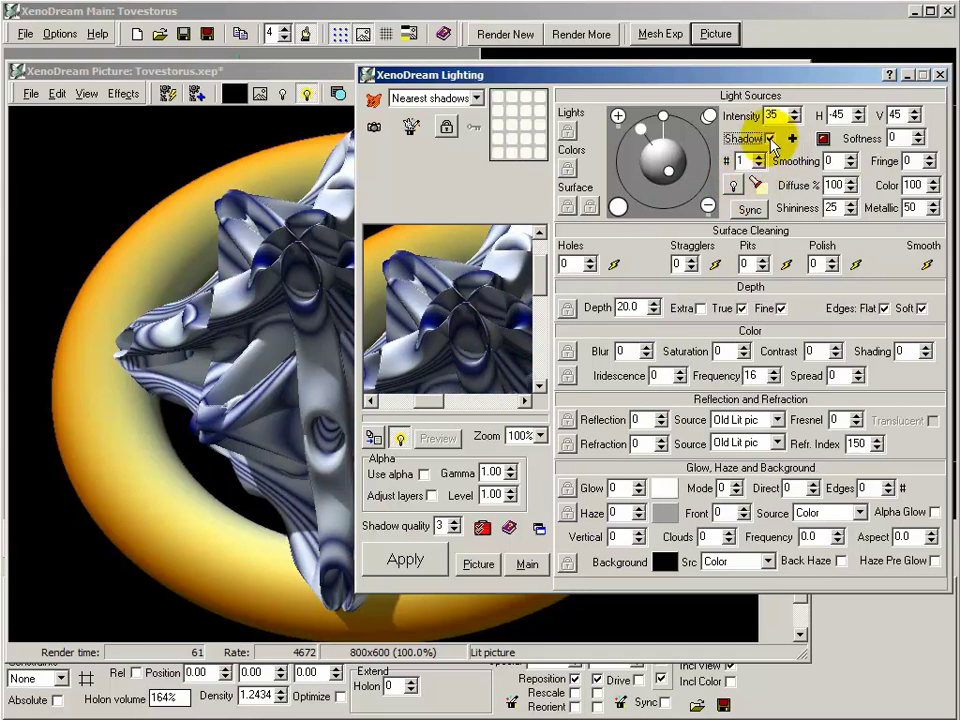
click(736, 188)
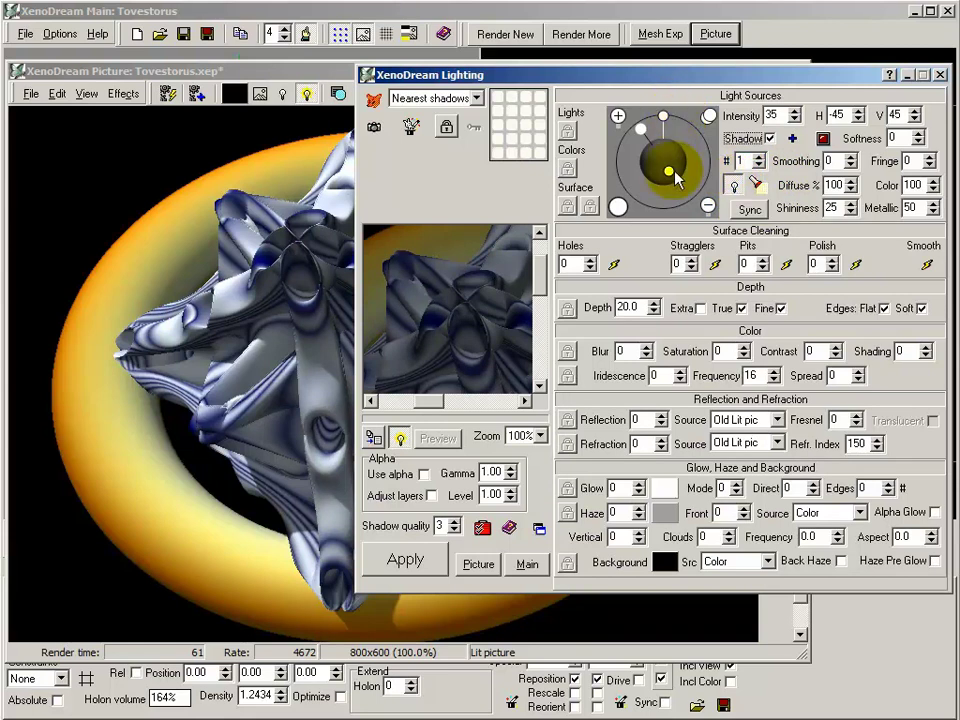
click(736, 188)
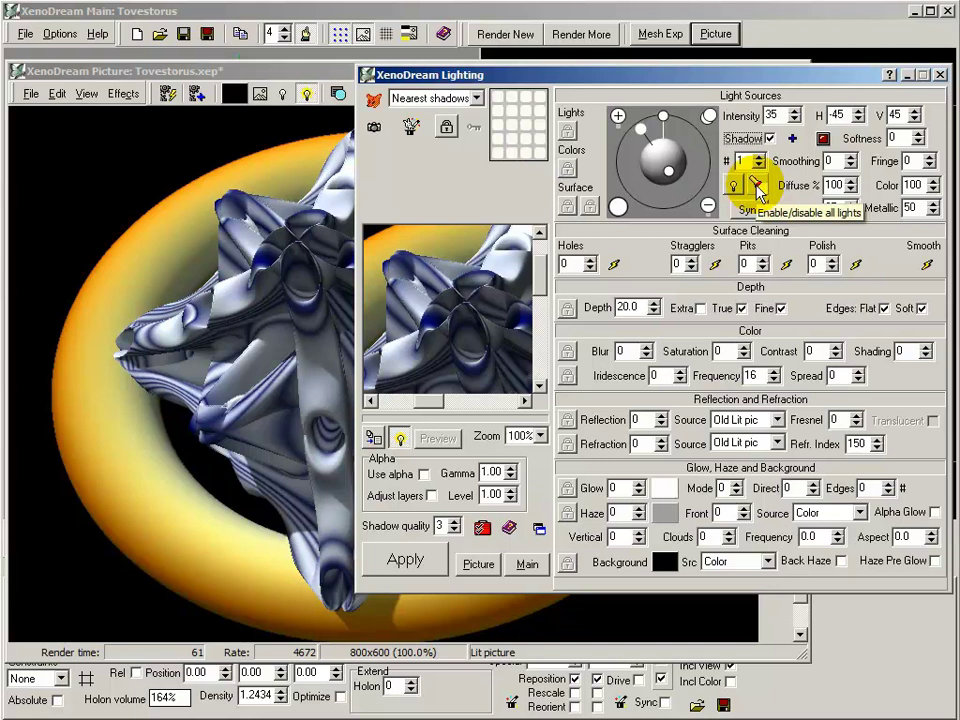
click(757, 187)
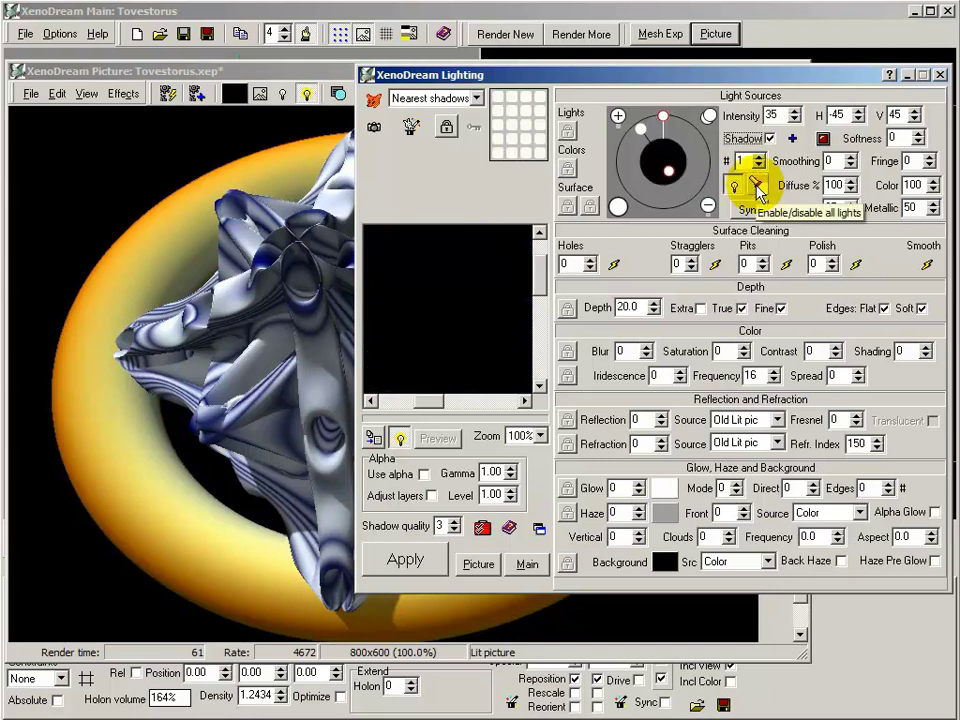
click(757, 187)
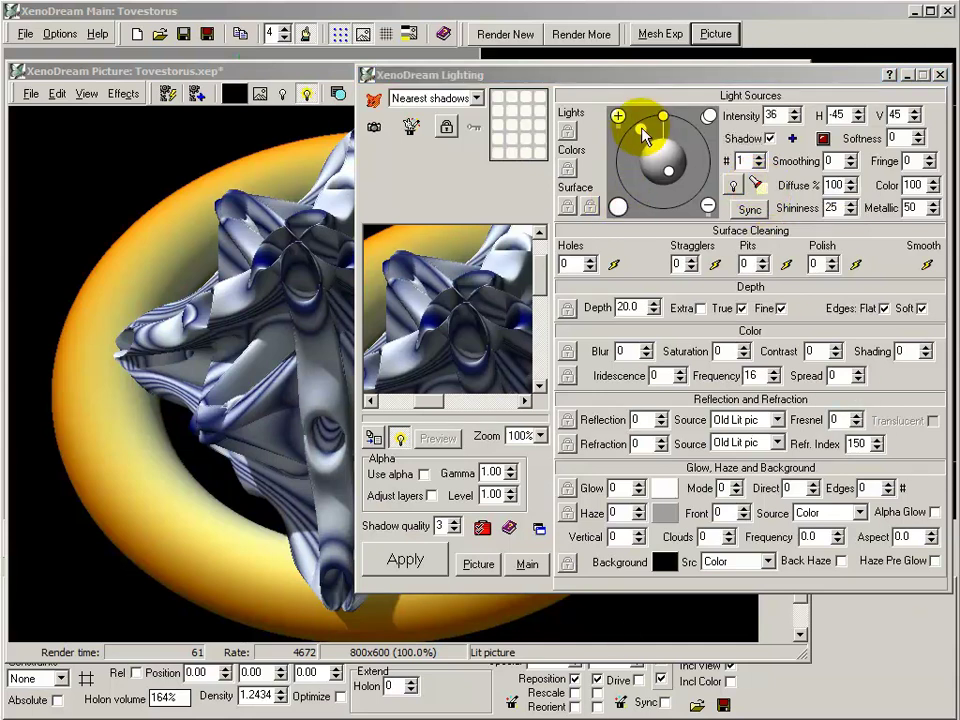
Step: Try a red color (R 226, G 27, B 27) on light 1 and return it to white
click(618, 208)
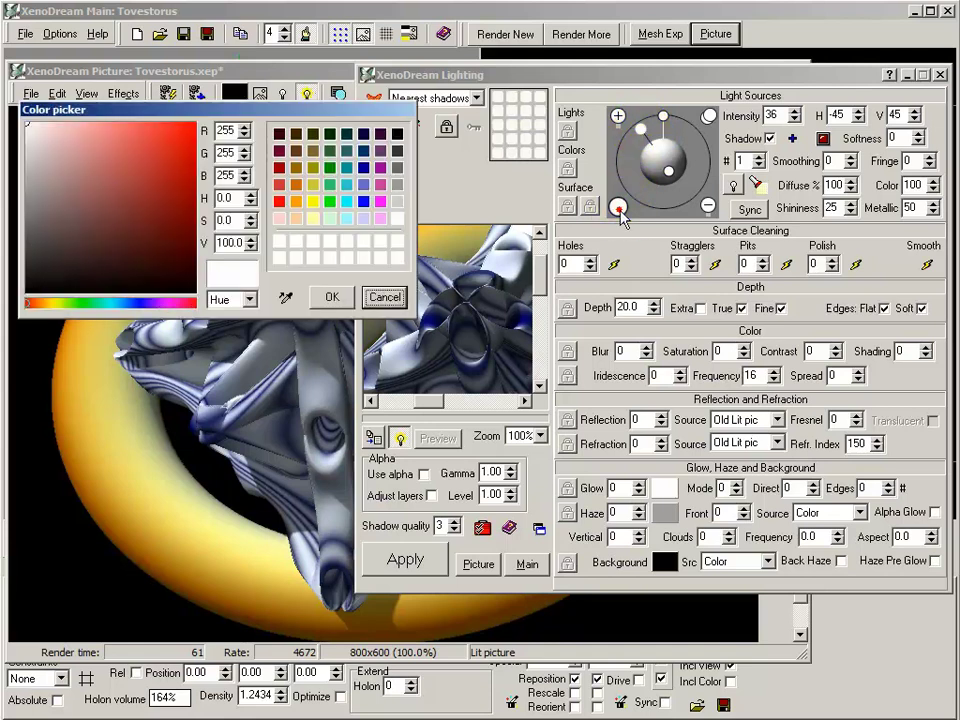
click(176, 141)
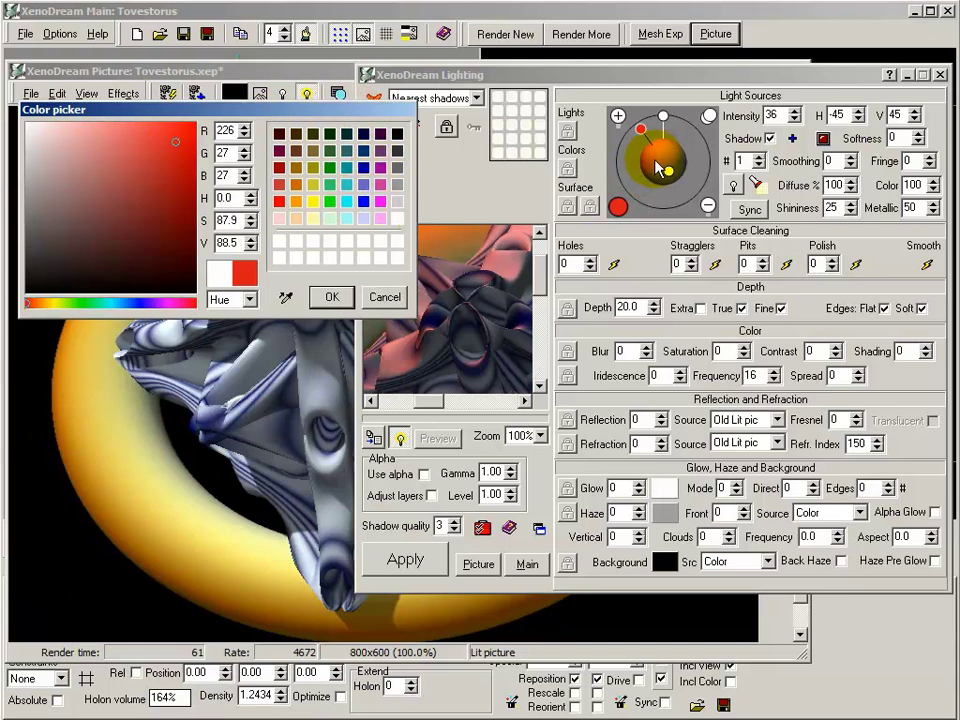
click(397, 216)
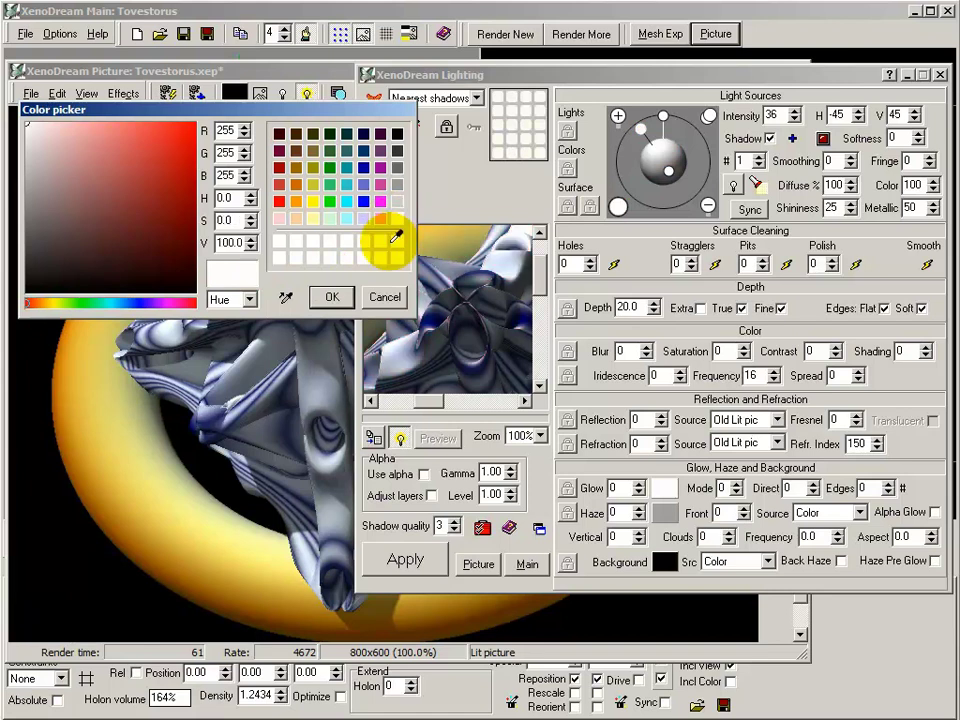
click(332, 297)
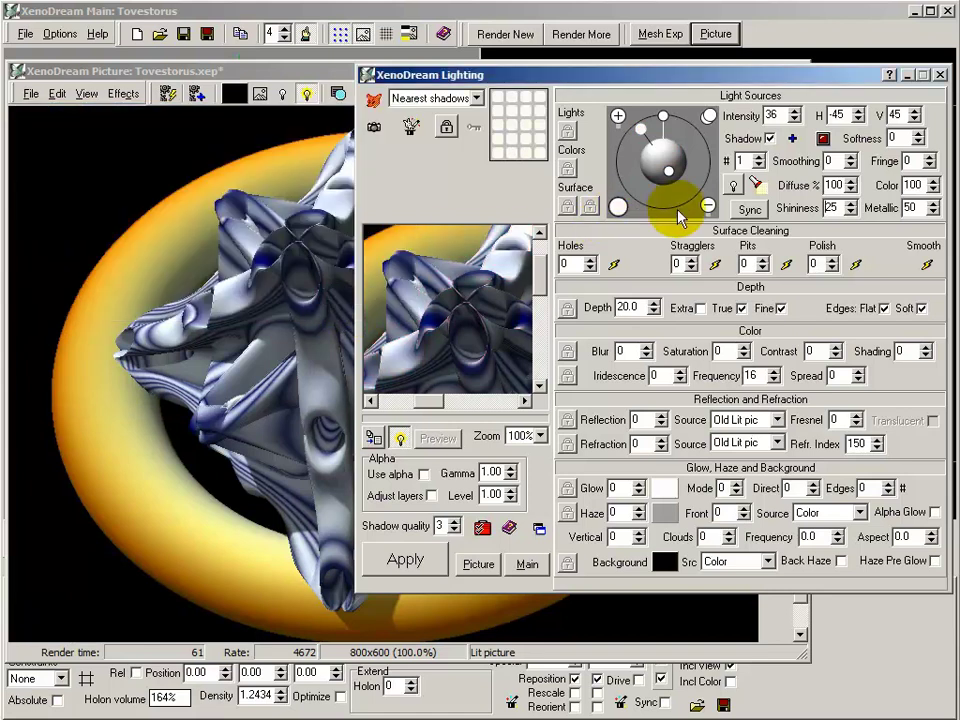
Step: Try red (R 212, G 29, B 29) and green (R 51, G 204, B 102) on light 3 and return it to white
click(664, 116)
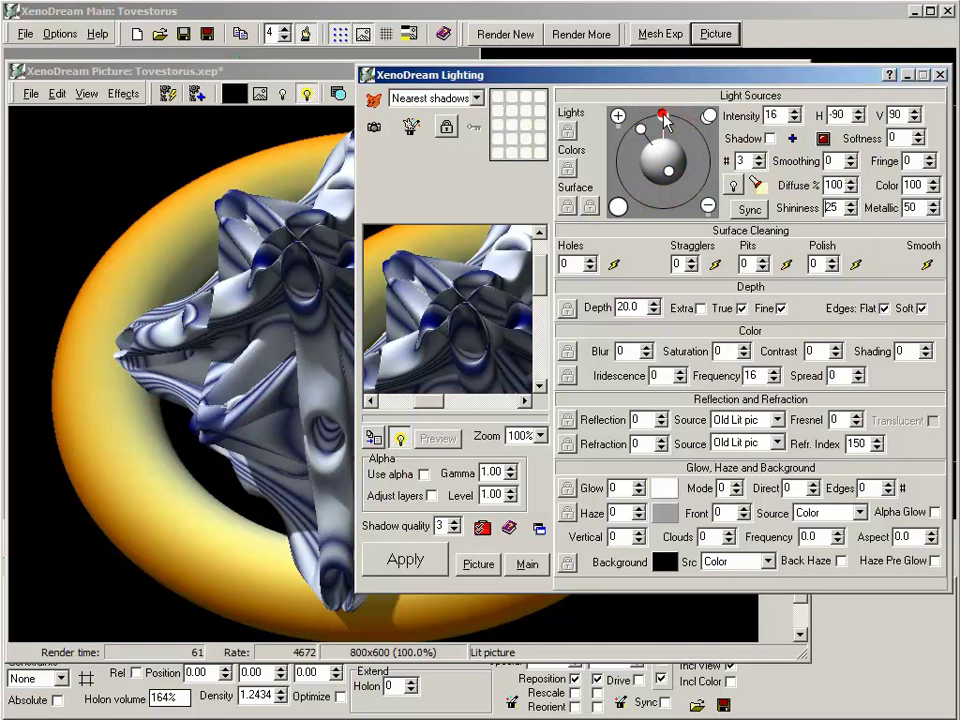
click(618, 207)
click(168, 215)
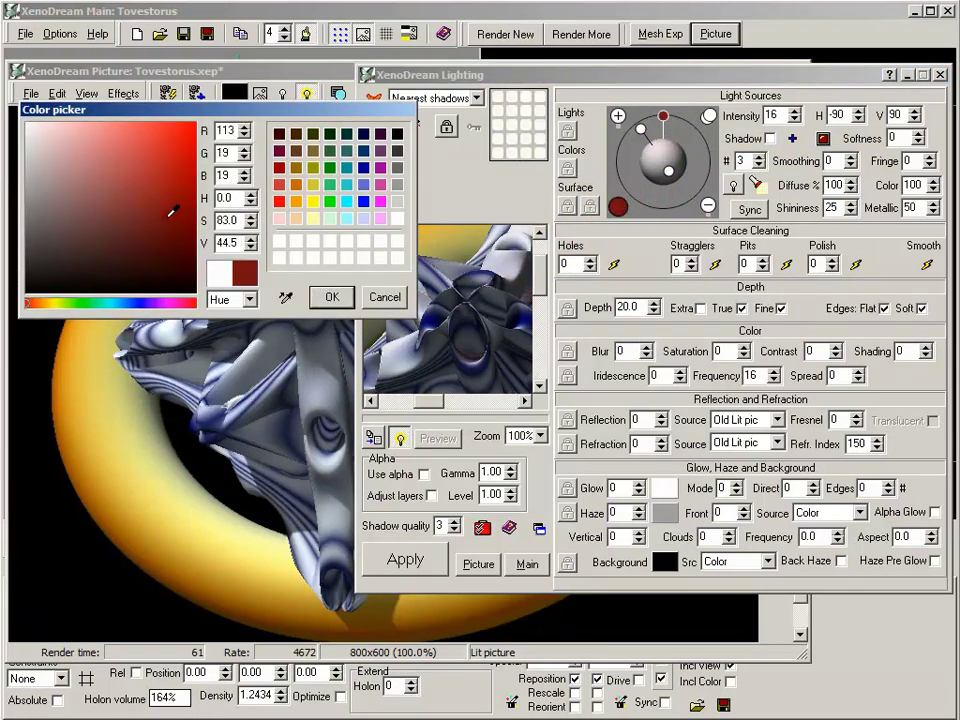
click(178, 146)
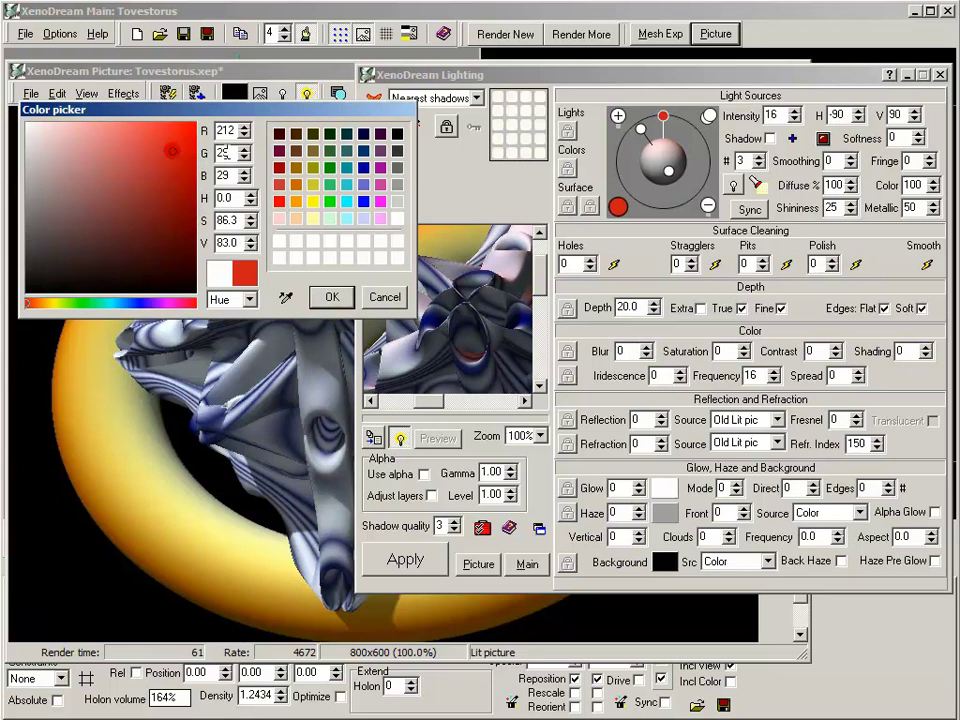
click(331, 184)
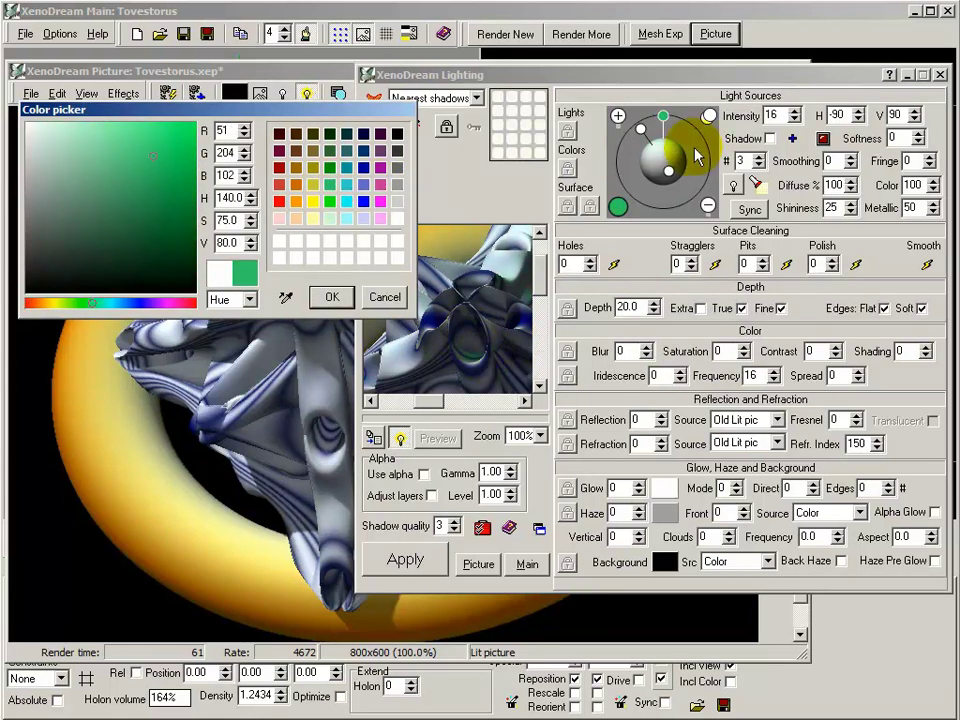
click(397, 217)
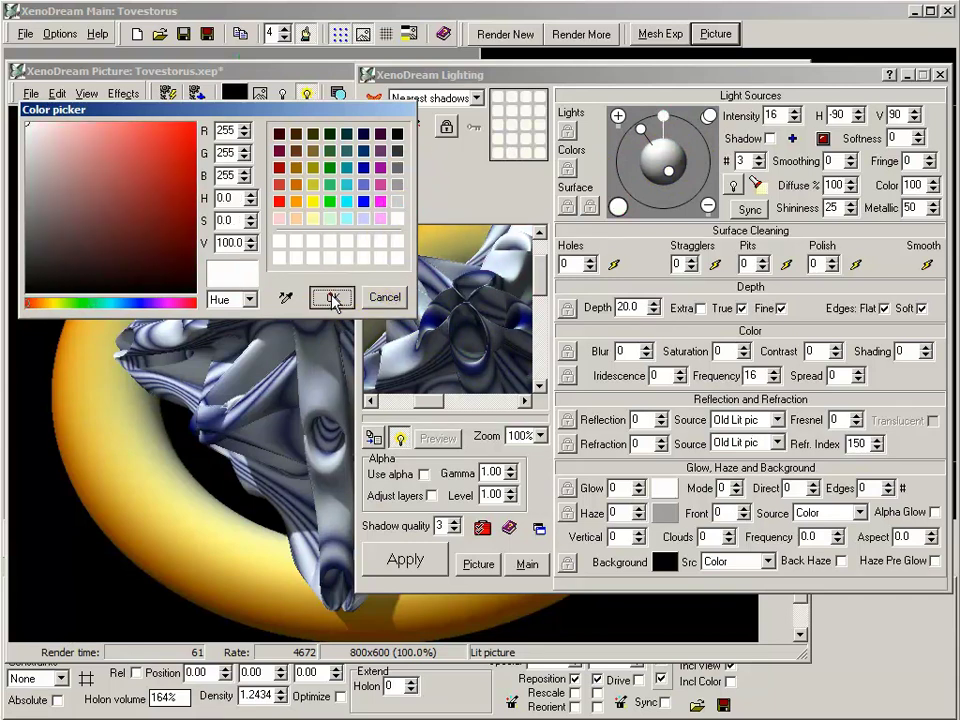
click(332, 299)
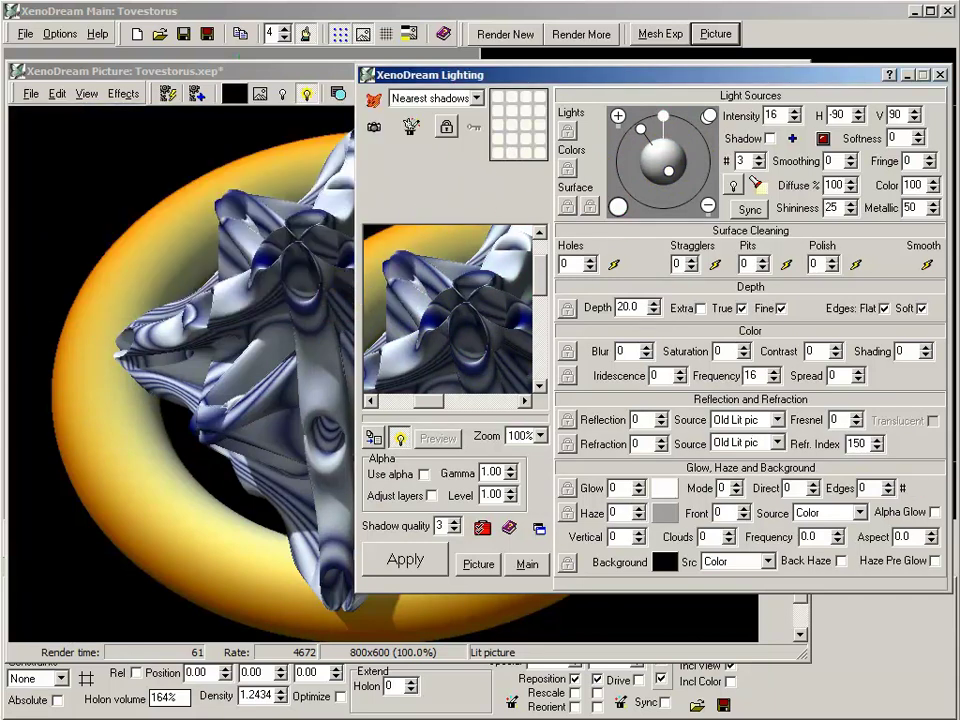
Step: Delete light 1 and add a new light positioned at about H -50, V 39
click(665, 196)
mouse_move(665, 200)
mouse_down()
mouse_move(655, 195)
mouse_move(645, 132)
mouse_move(643, 140)
mouse_up()
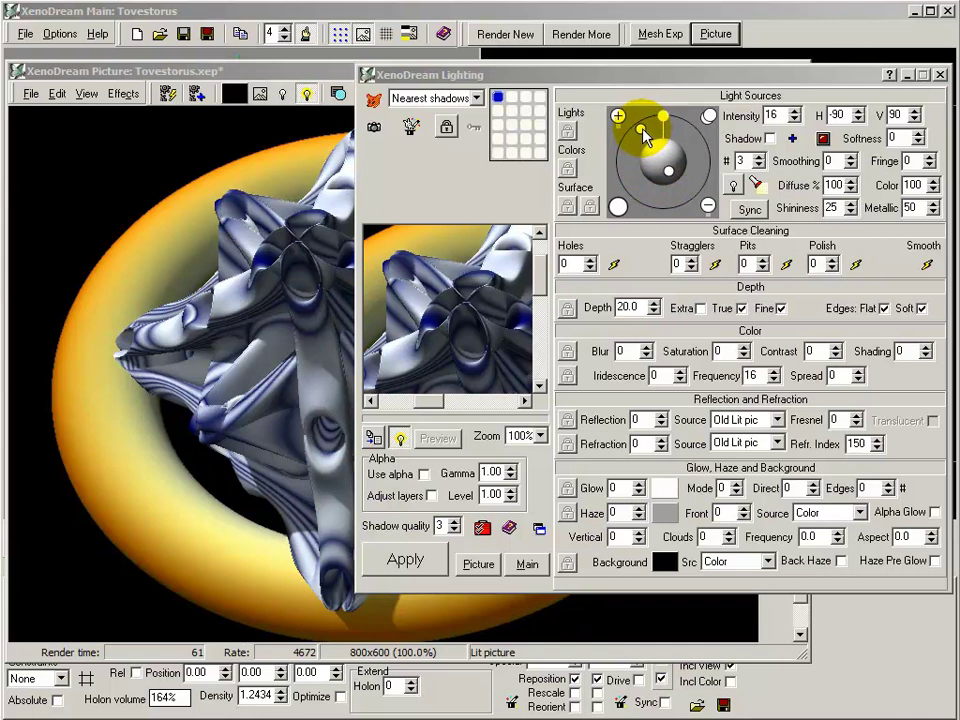
click(645, 138)
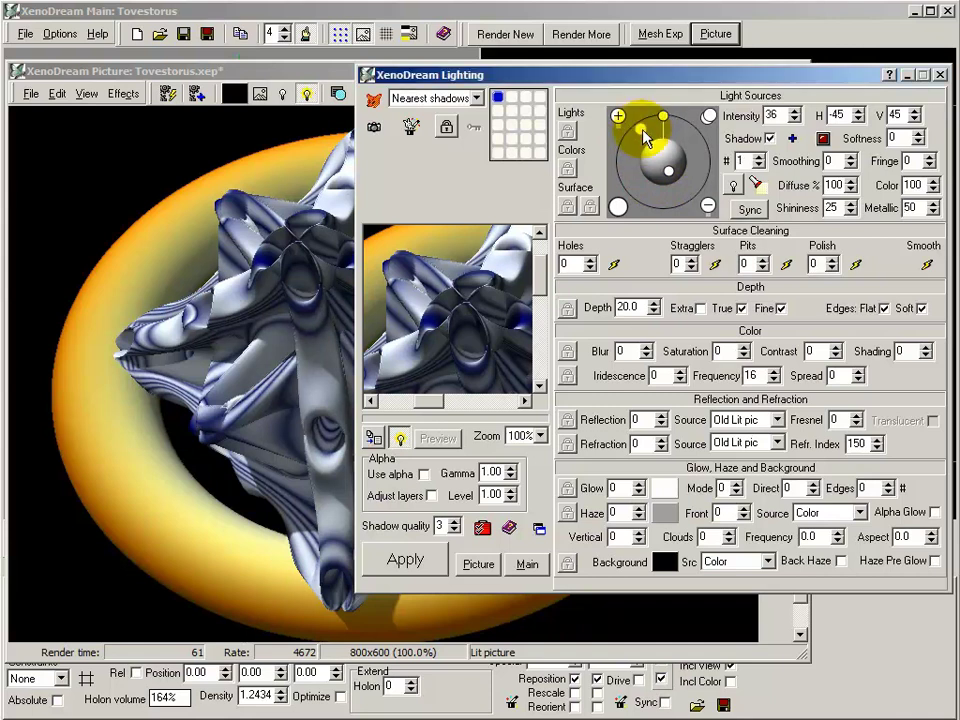
click(709, 206)
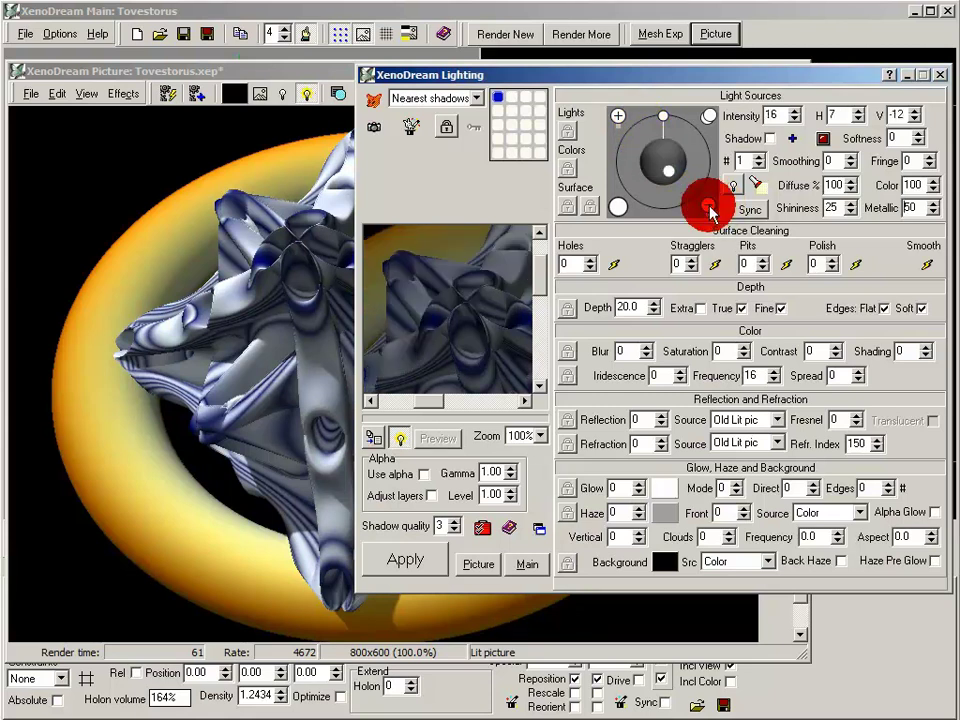
click(618, 116)
mouse_move(642, 151)
mouse_down()
mouse_move(632, 144)
mouse_move(639, 153)
mouse_move(628, 160)
mouse_move(641, 199)
mouse_move(676, 198)
mouse_move(702, 164)
mouse_move(704, 142)
mouse_move(643, 127)
mouse_move(640, 139)
mouse_up()
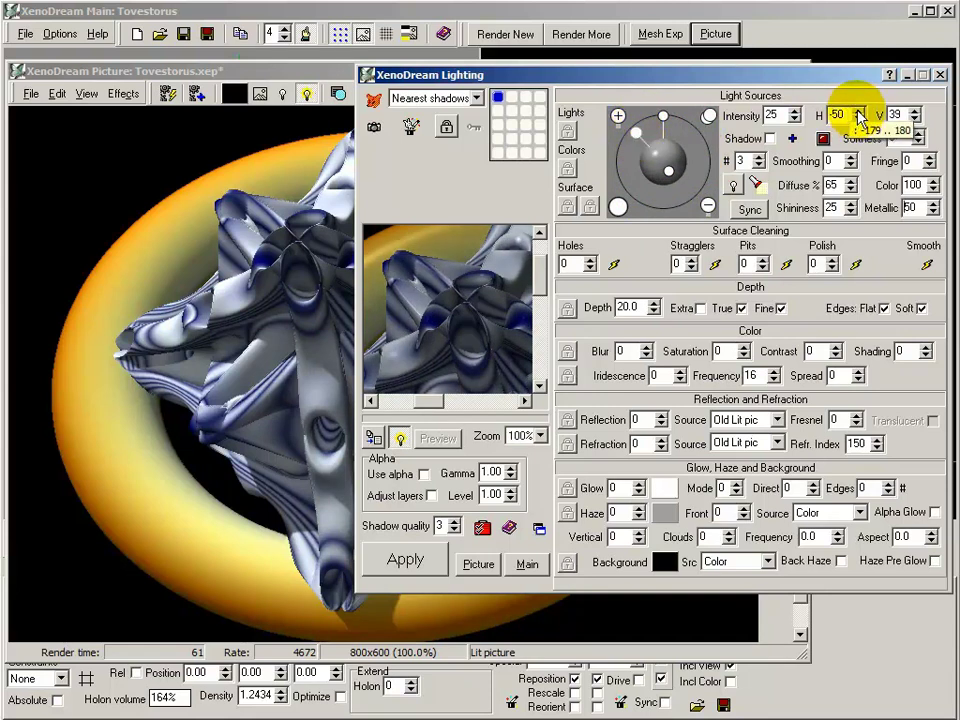
Step: Adjust the new light's angles to H -37 and V 31 and turn on its shadow
click(860, 112)
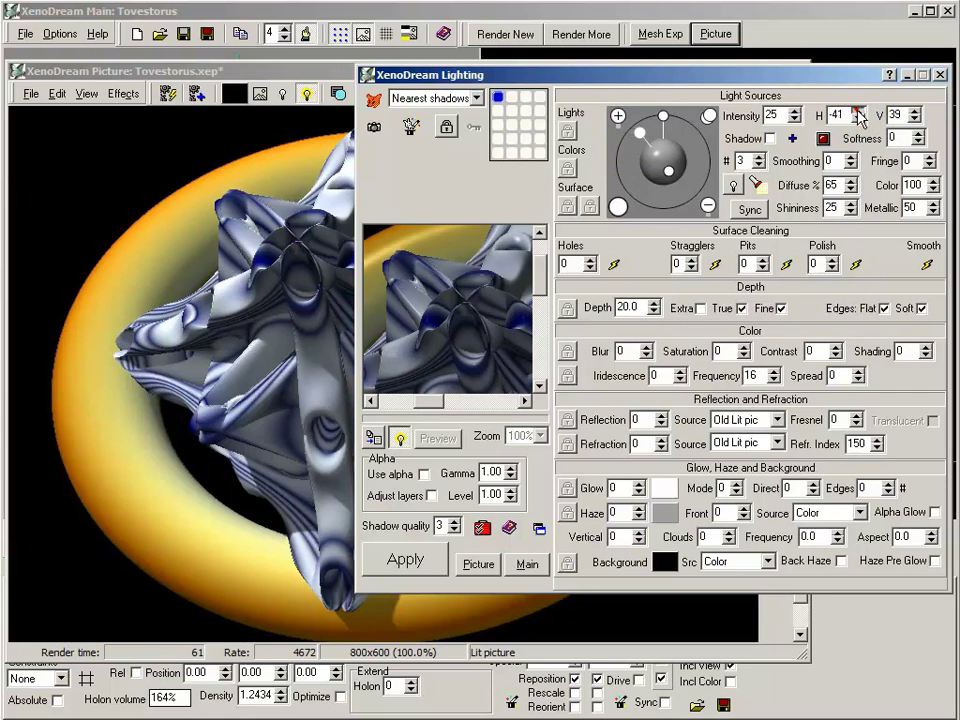
click(860, 112)
click(860, 112)
click(913, 120)
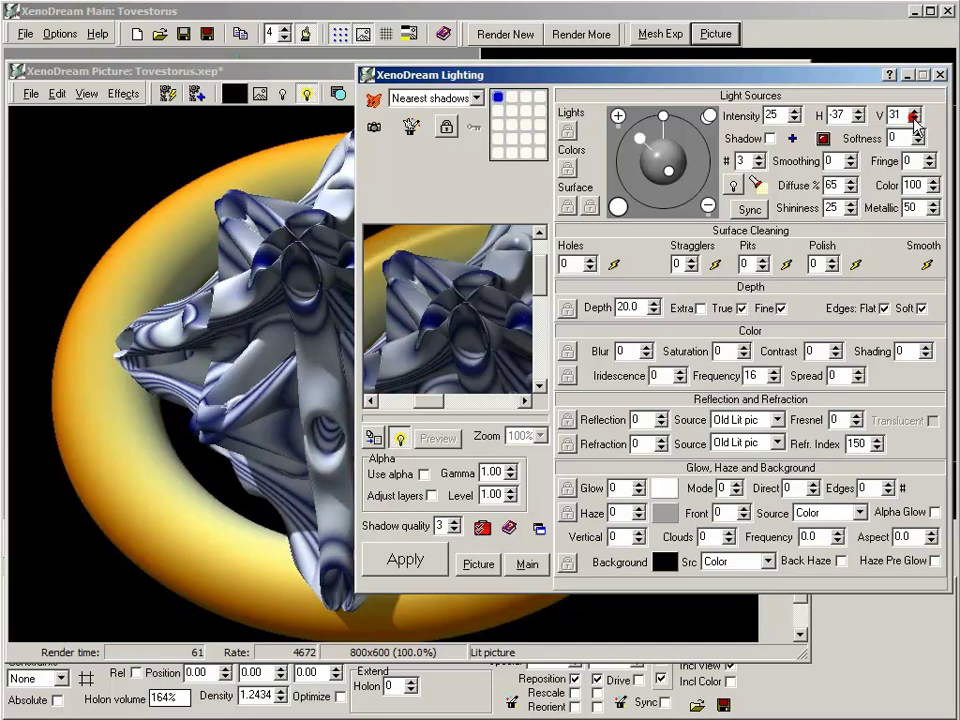
click(770, 139)
click(637, 131)
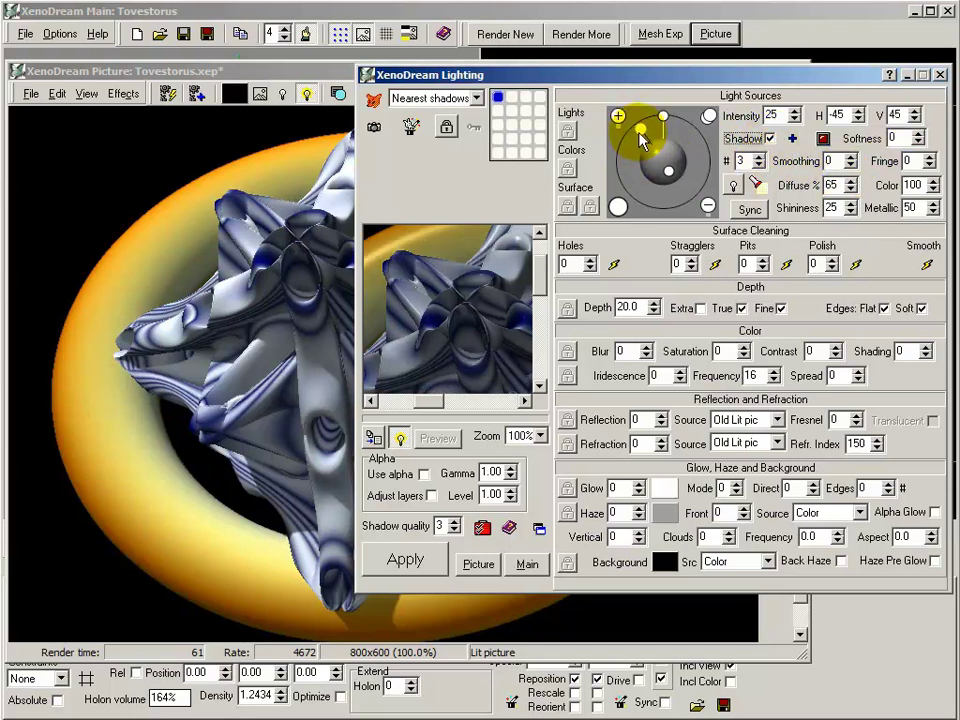
click(637, 133)
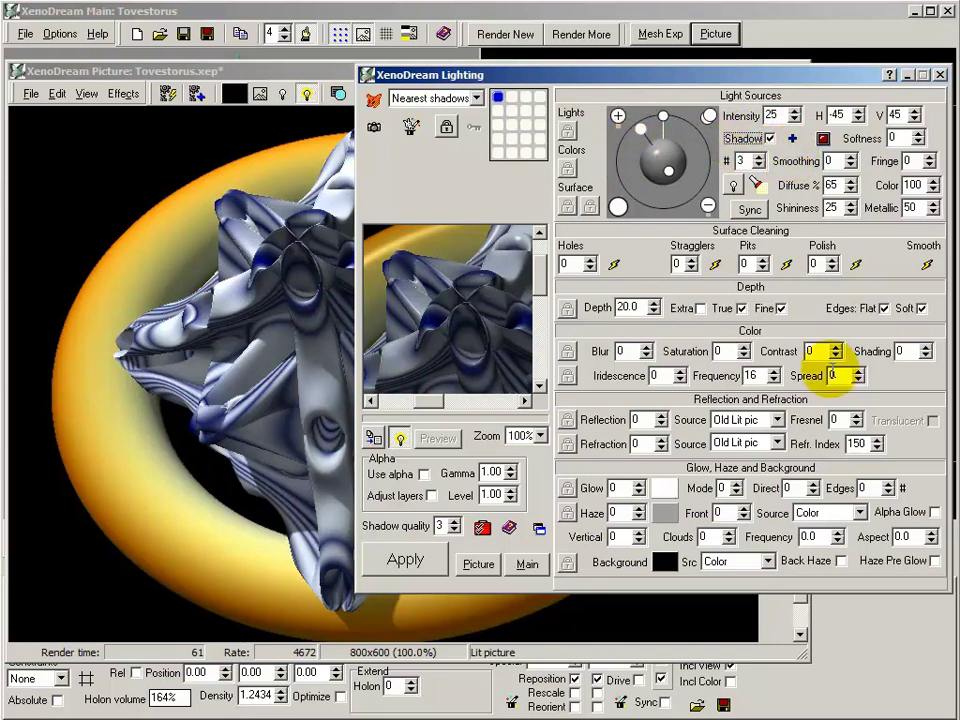
click(556, 680)
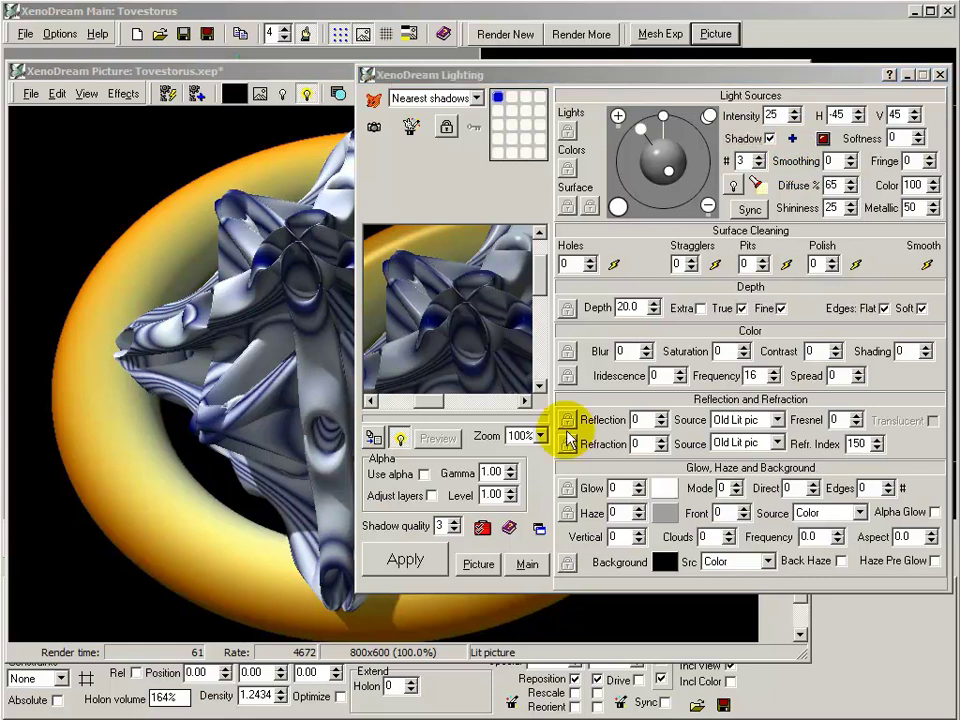
Step: Delete the shadow-casting light and add another light at about H -56, V 38
click(641, 131)
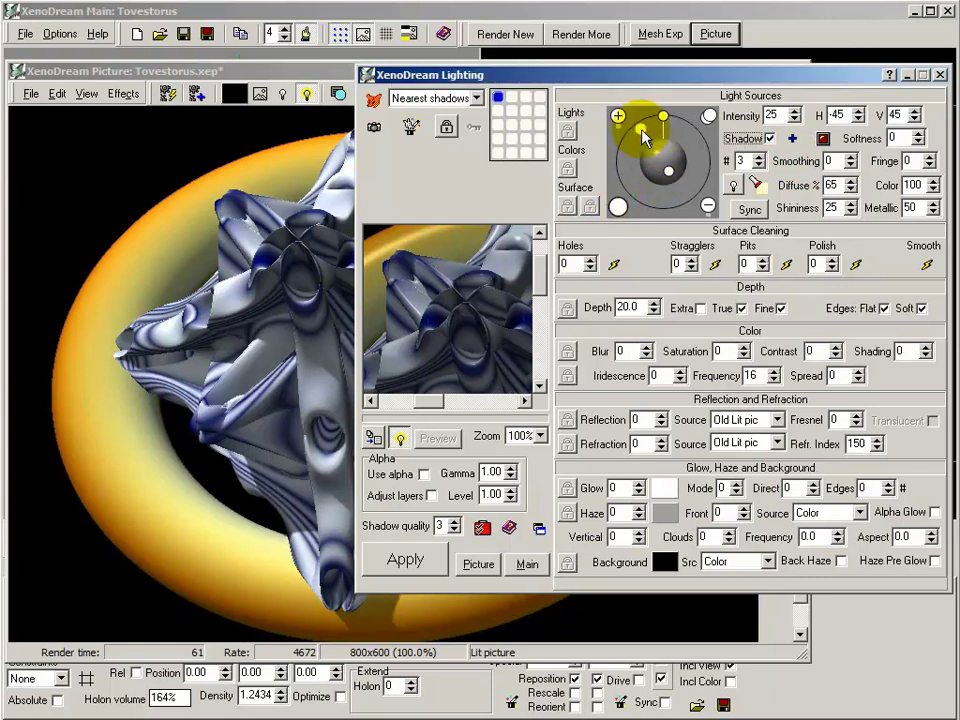
click(708, 207)
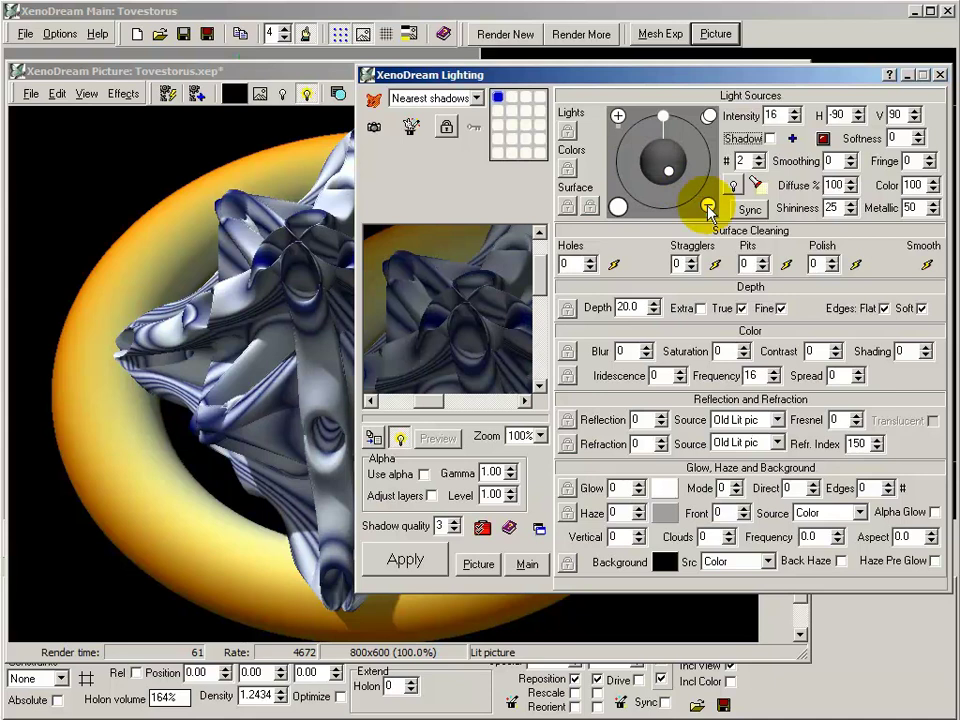
click(618, 116)
drag(640, 147, 635, 136)
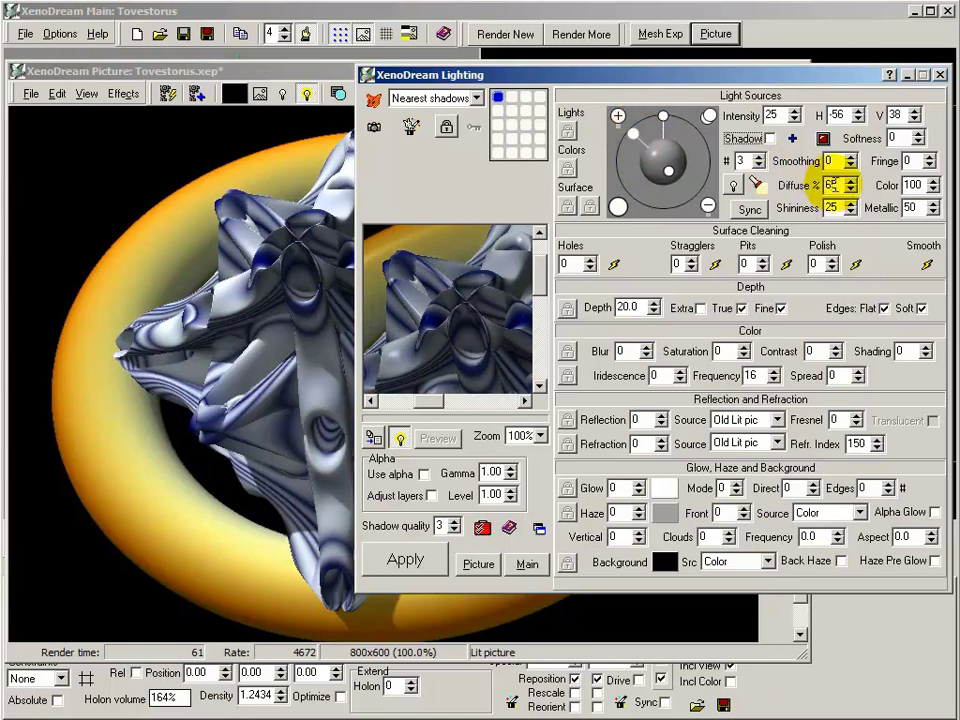
Step: Set the added light's diffuse to 100%, shininess to 63 and intensity to 51
mouse_move(849, 188)
mouse_down()
mouse_move(846, 163)
mouse_move(896, 86)
mouse_move(862, 122)
mouse_move(821, 246)
mouse_move(890, 97)
mouse_move(810, 146)
mouse_move(806, 168)
mouse_move(857, 111)
mouse_move(852, 178)
mouse_up()
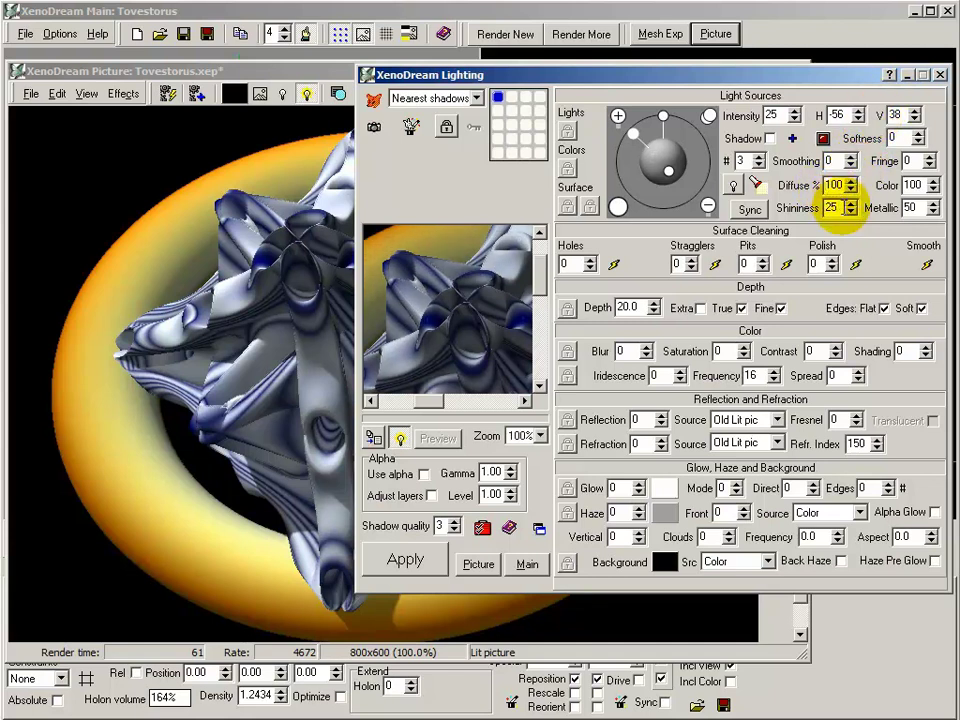
drag(836, 210, 855, 165)
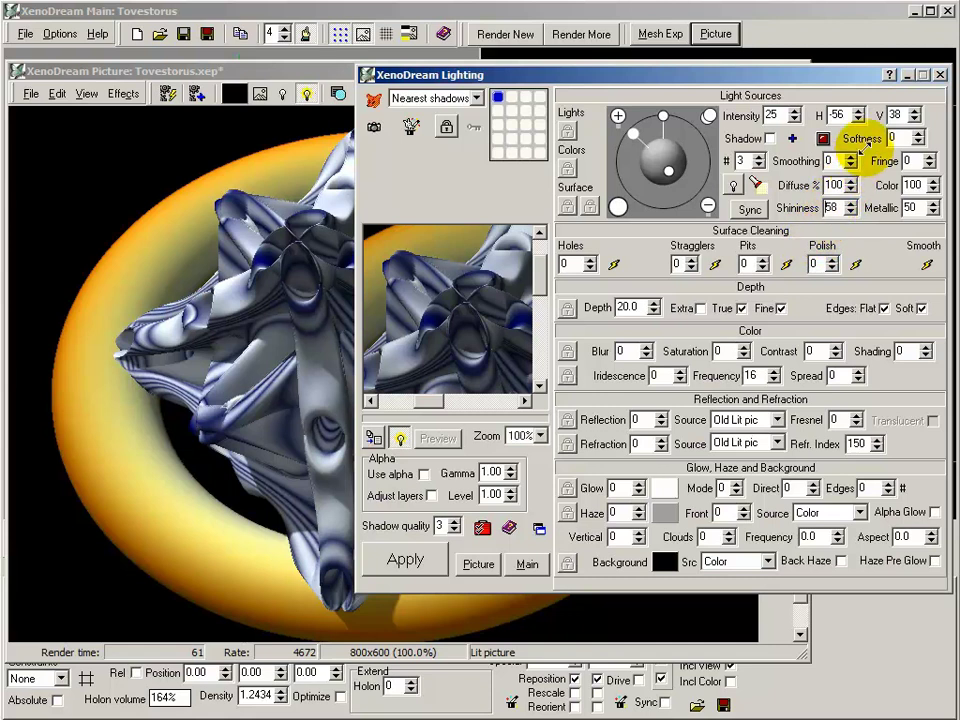
drag(838, 204, 872, 143)
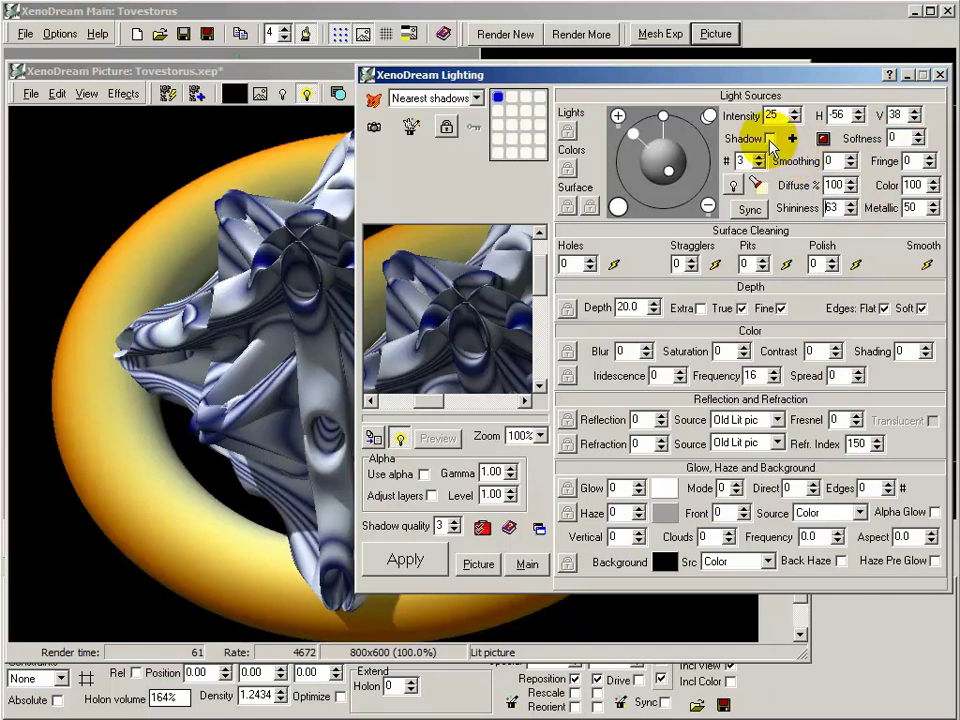
drag(772, 145, 807, 77)
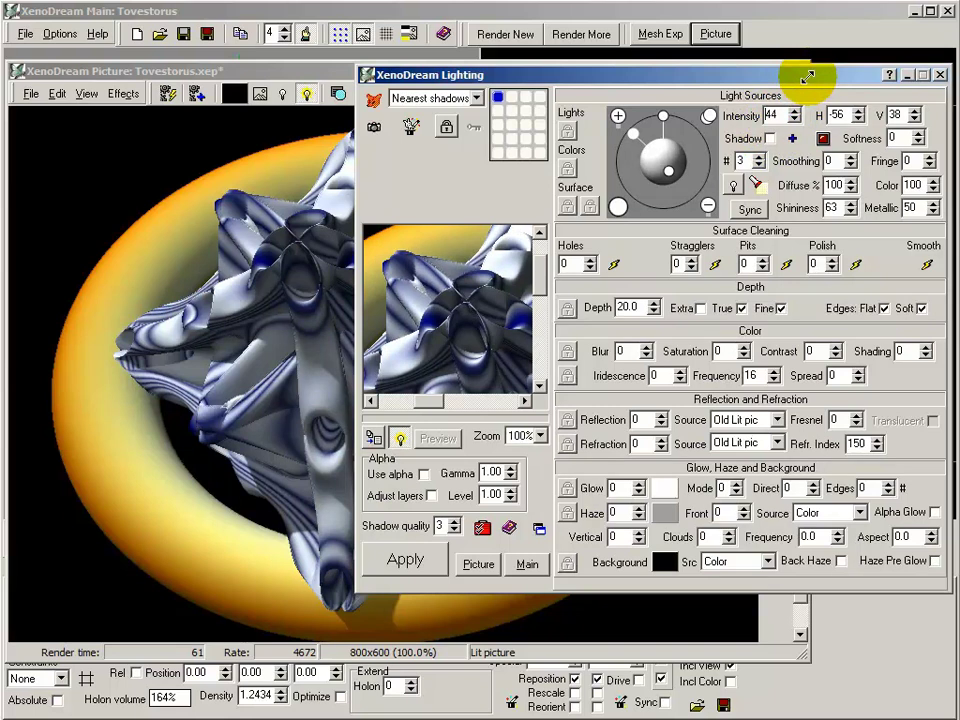
drag(807, 77, 819, 68)
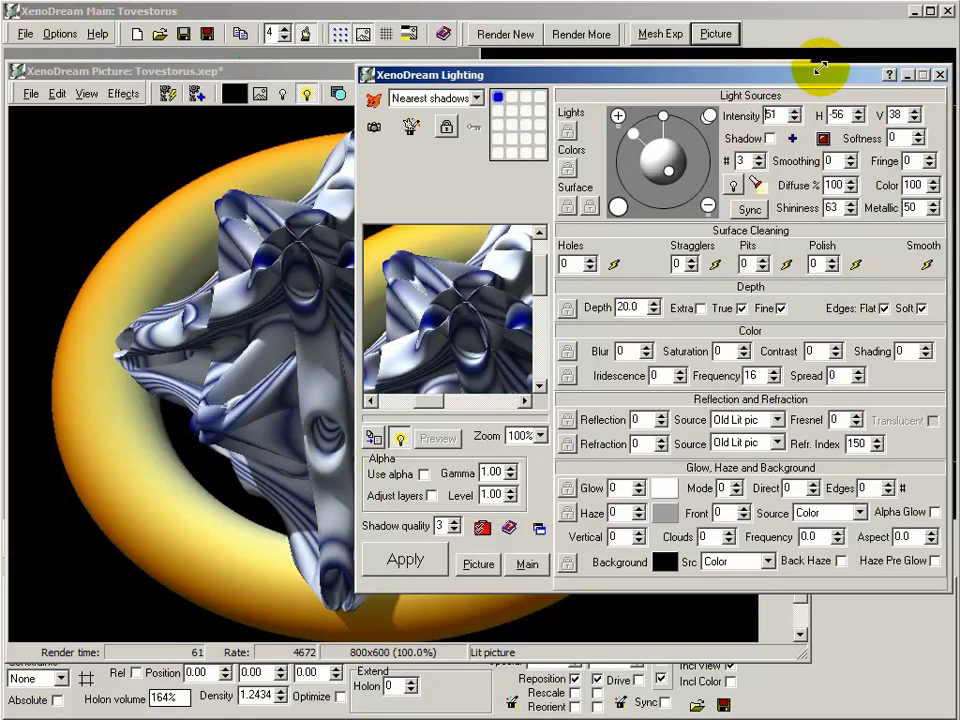
Step: Cycle through the light numbers, recall the stored original lighting and apply it to the picture
click(760, 165)
click(762, 166)
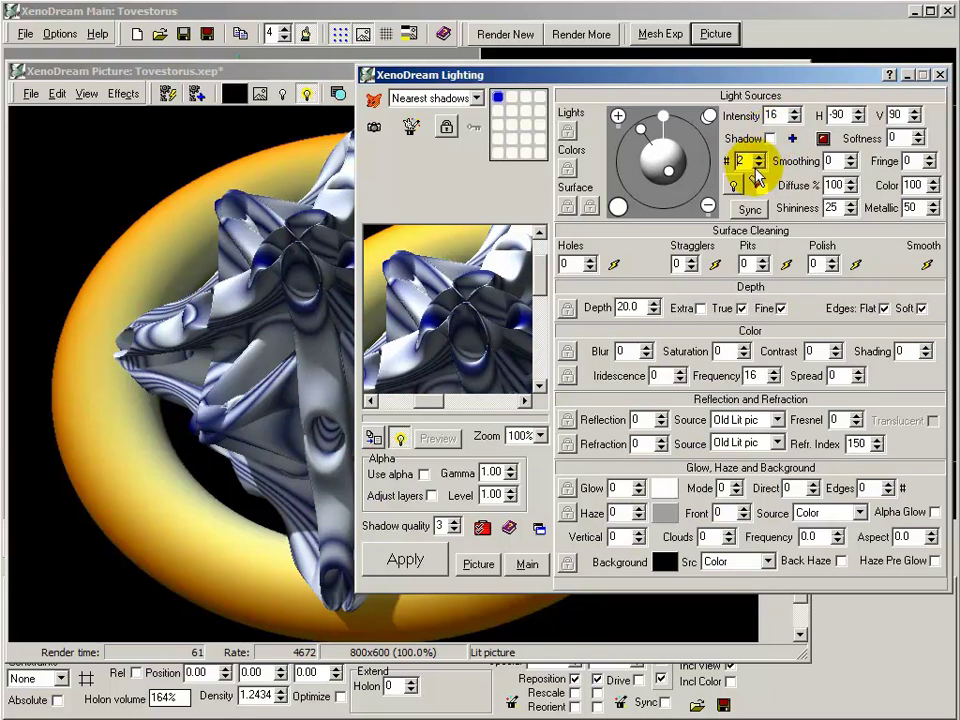
click(760, 166)
click(761, 157)
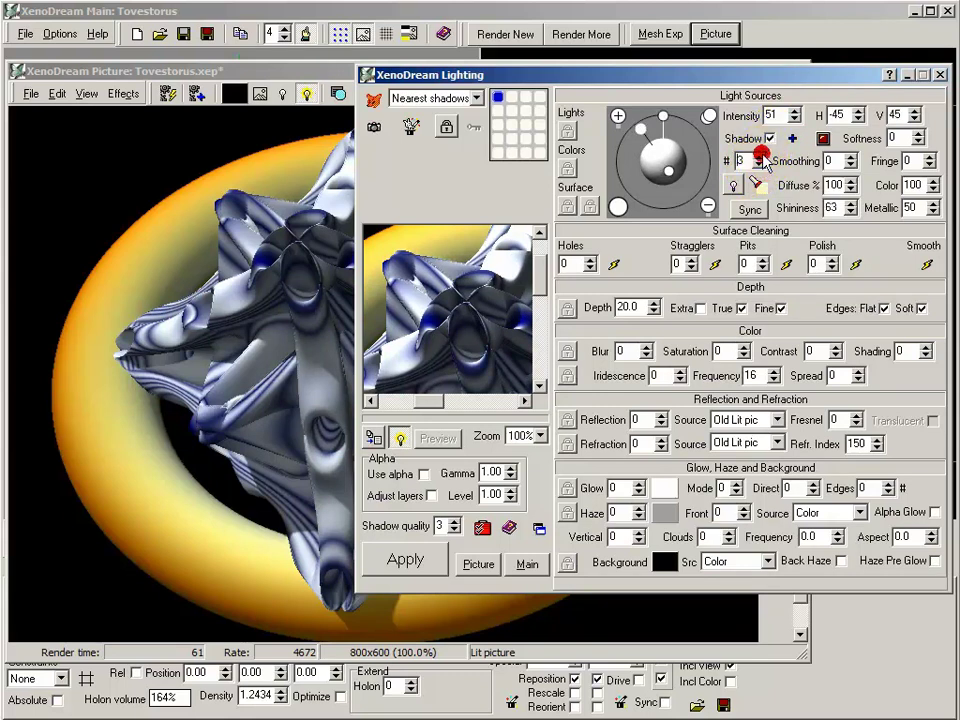
click(408, 566)
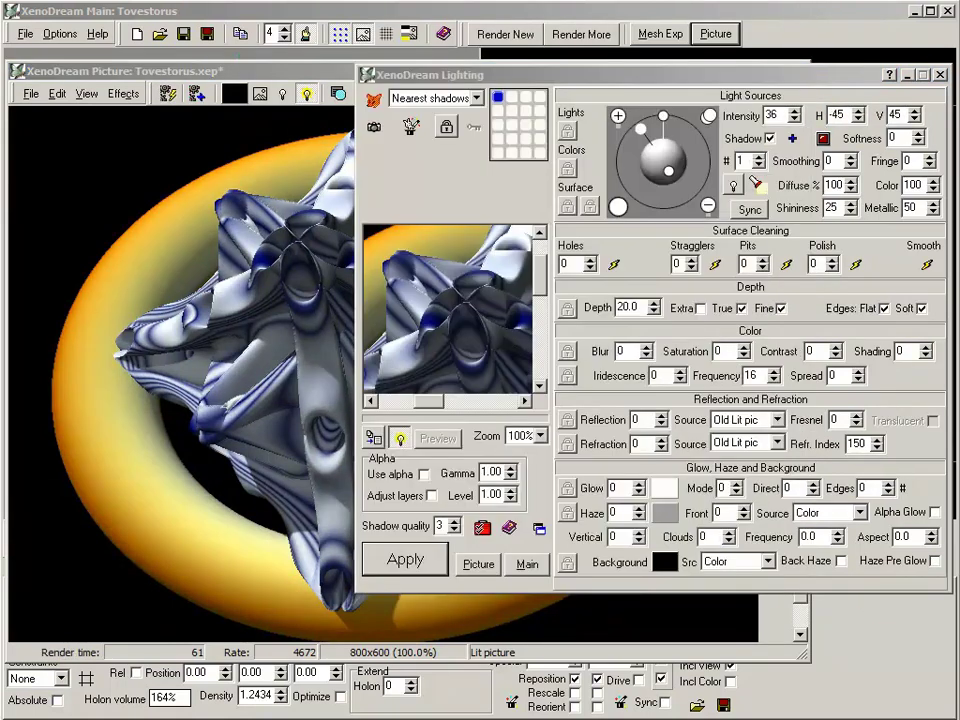
Step: Turn on Sync, vary the lights' diffuse and shininess together, and restore the lighting from the first memory slot
click(750, 211)
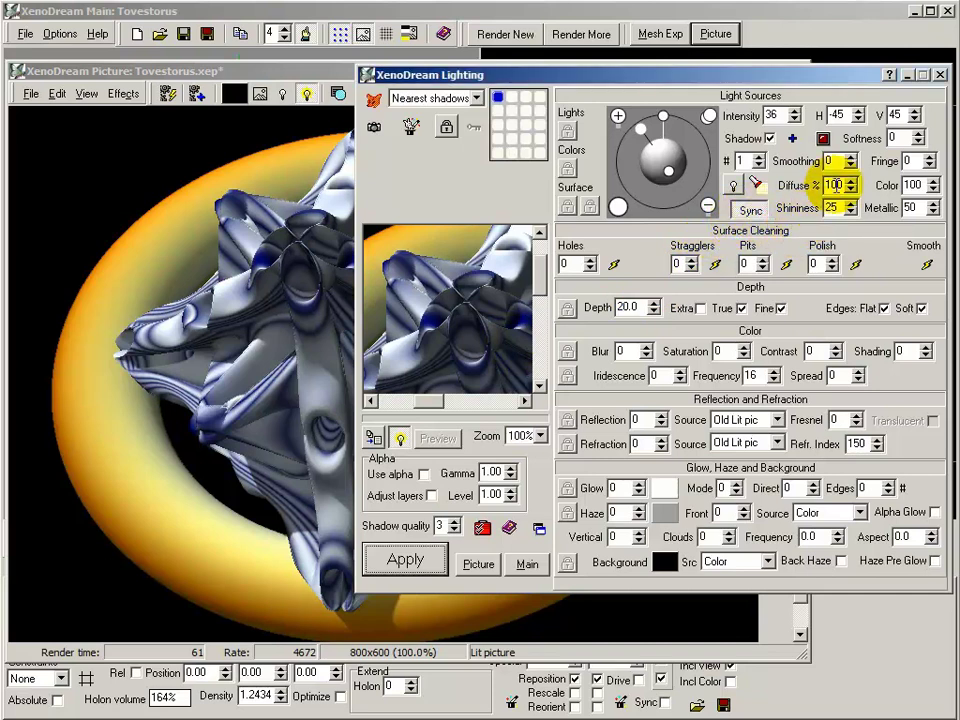
drag(839, 183, 828, 209)
drag(821, 230, 852, 175)
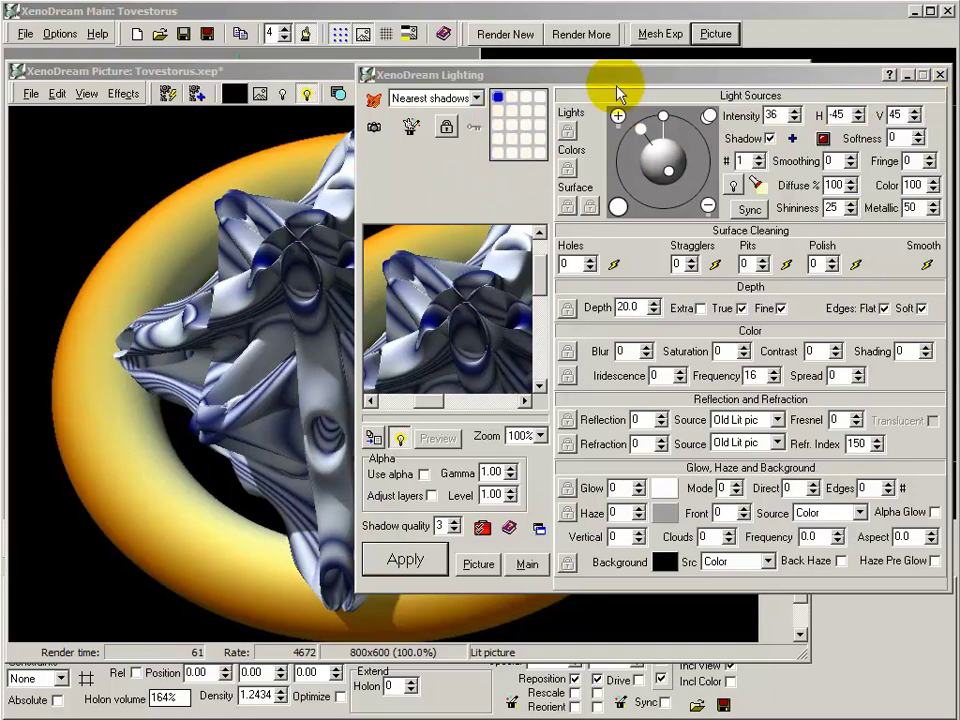
click(498, 97)
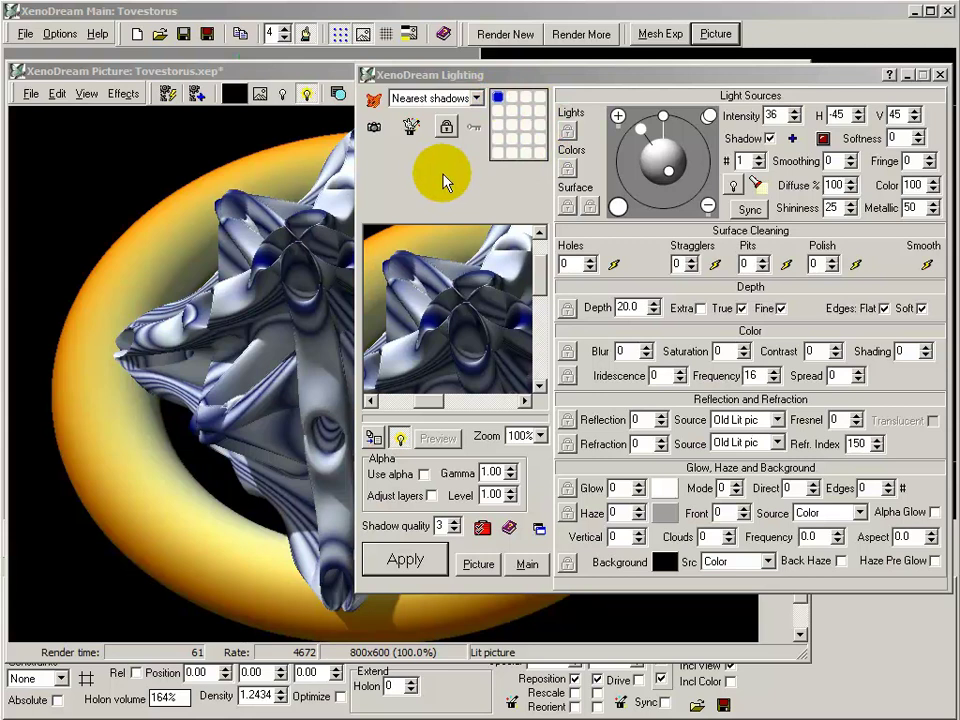
Step: Randomize the lighting six times, apply the last variation to the picture and return to the lighting window
click(411, 127)
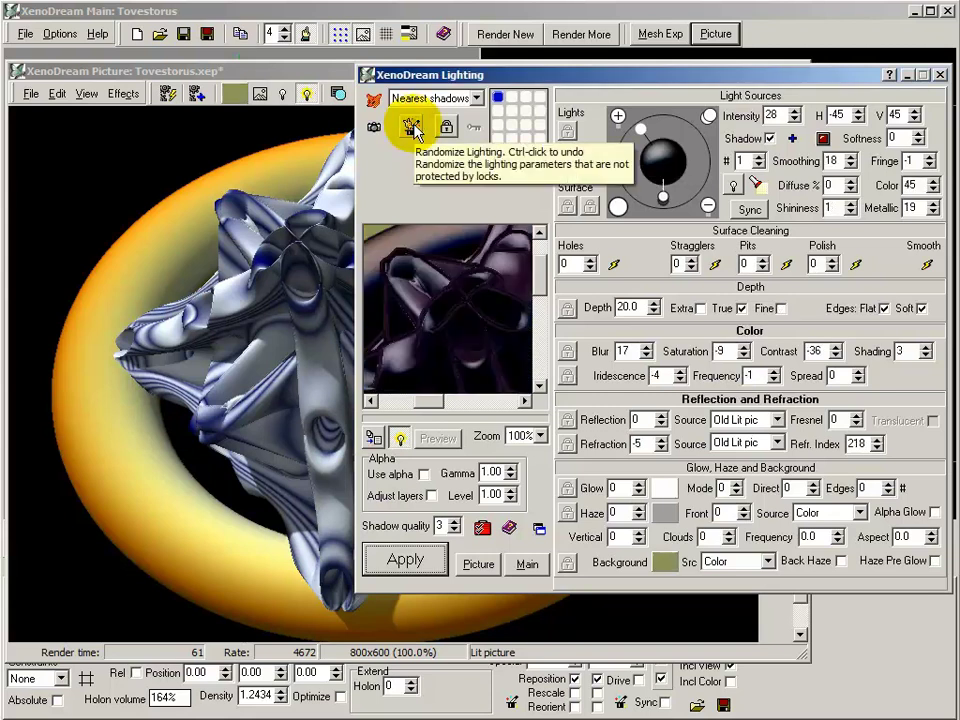
click(411, 127)
click(411, 127)
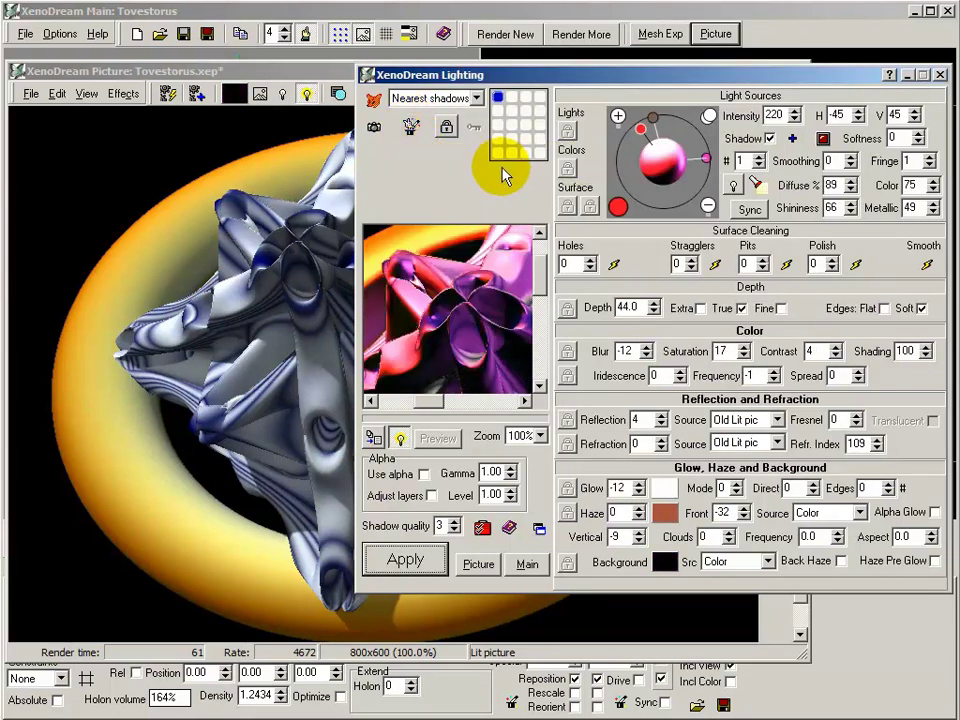
click(411, 127)
click(411, 127)
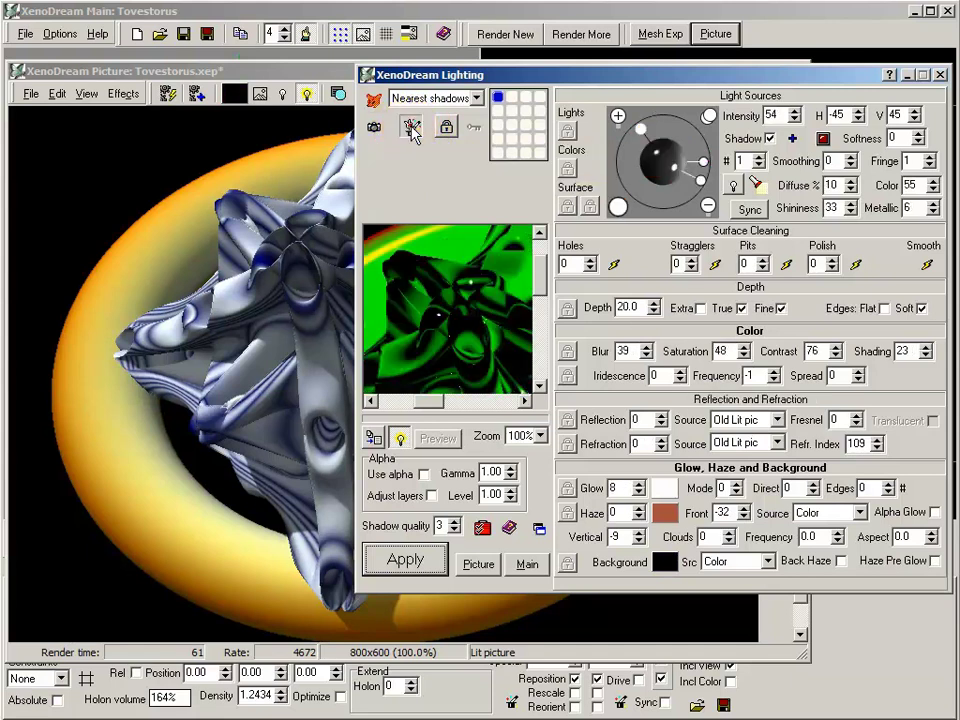
click(411, 127)
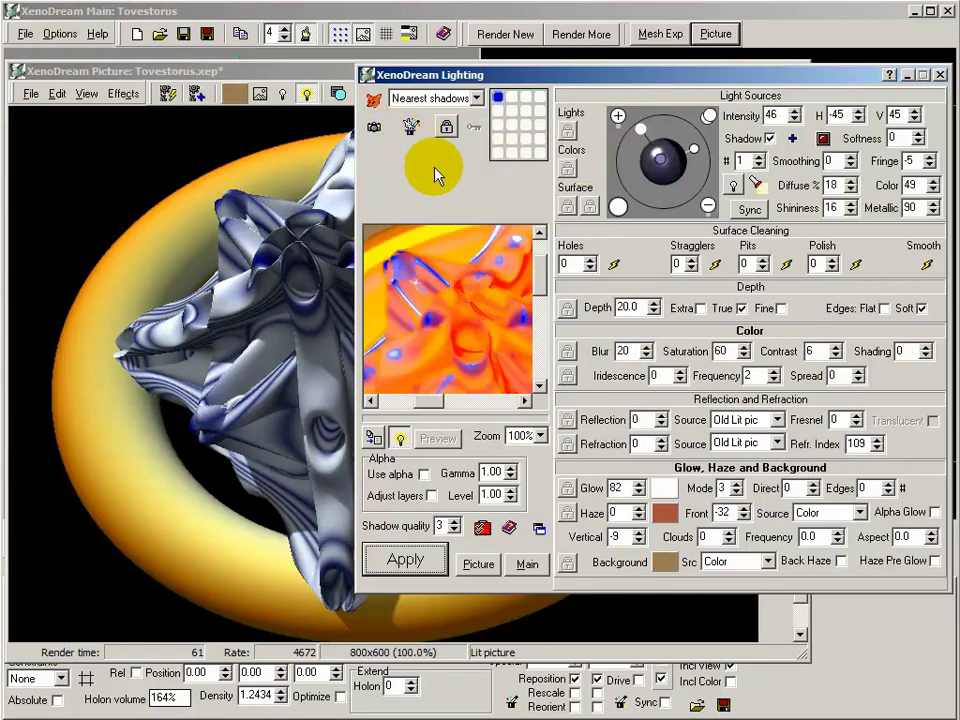
click(425, 561)
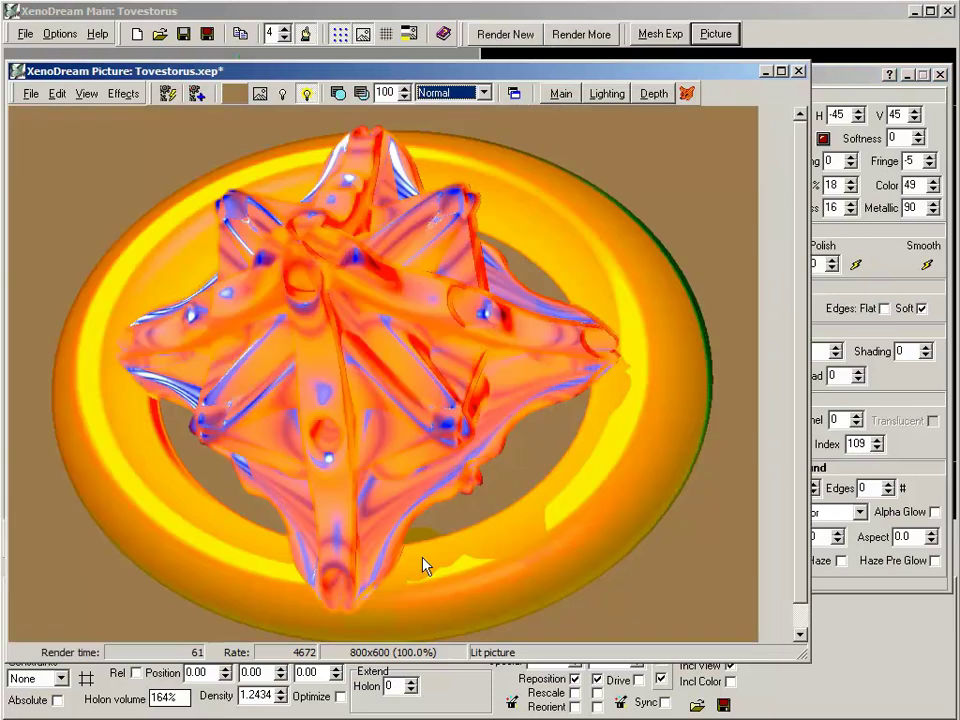
click(842, 80)
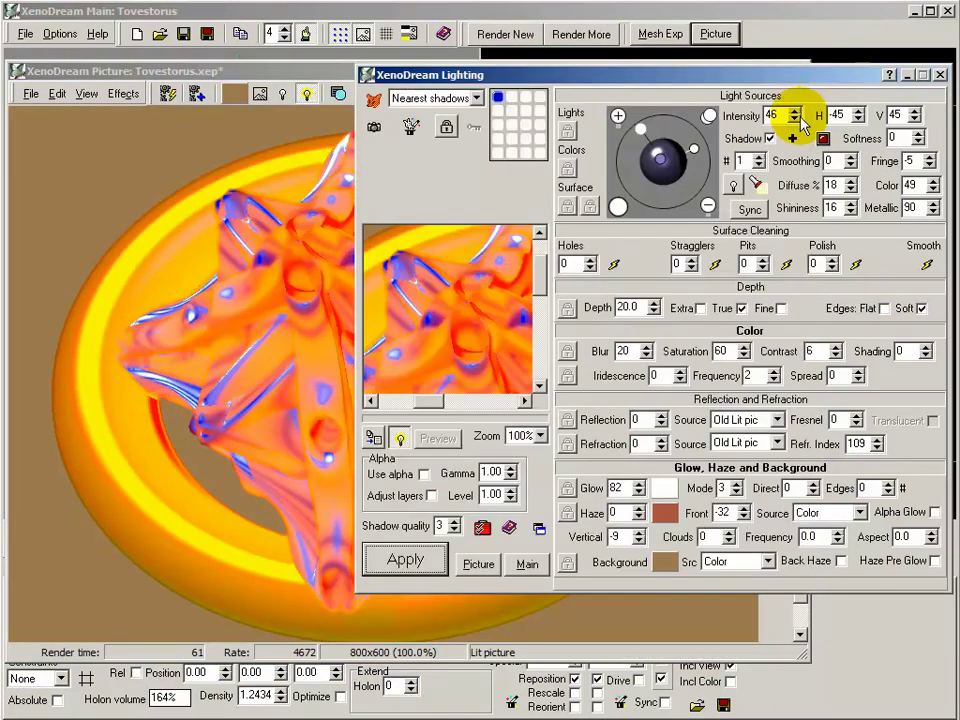
Step: Restore the original lighting from the first memory slot, apply it to the picture and return to the lighting window
click(497, 97)
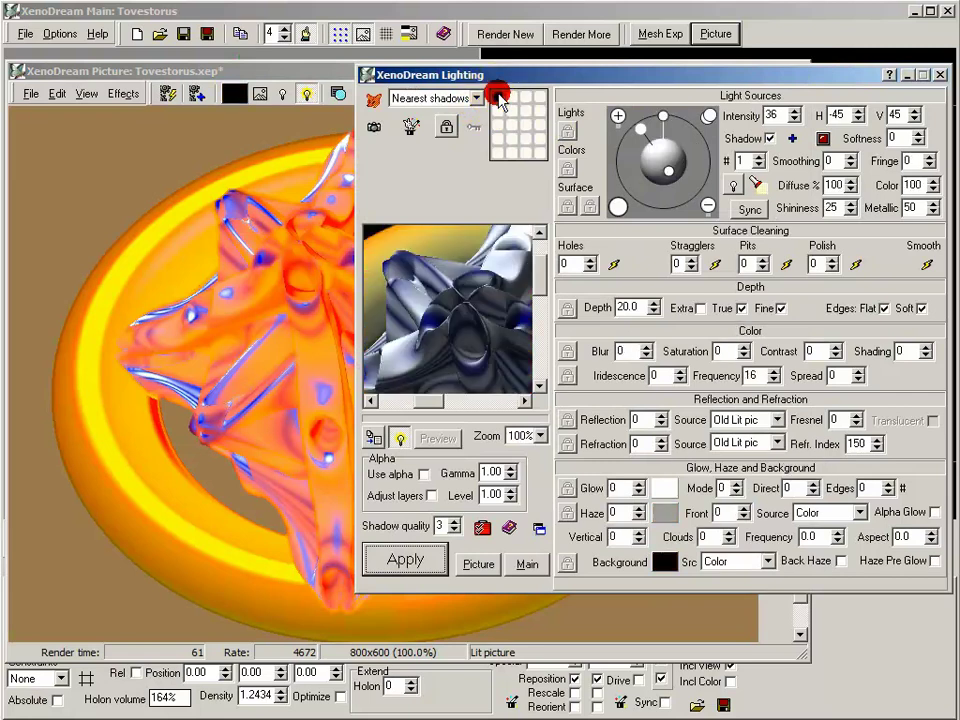
click(418, 561)
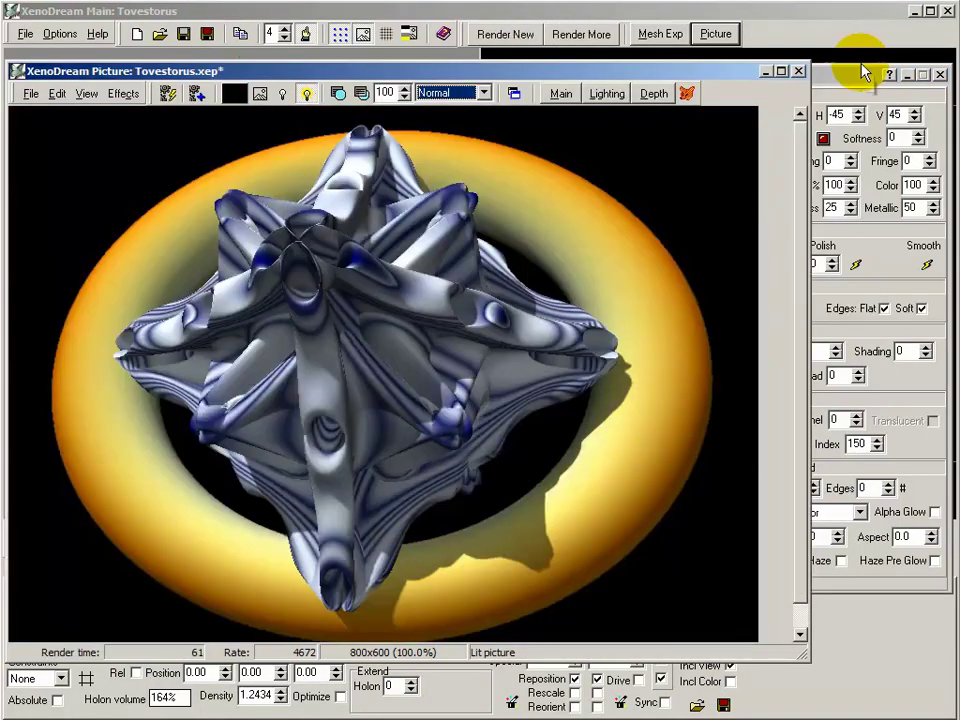
click(845, 80)
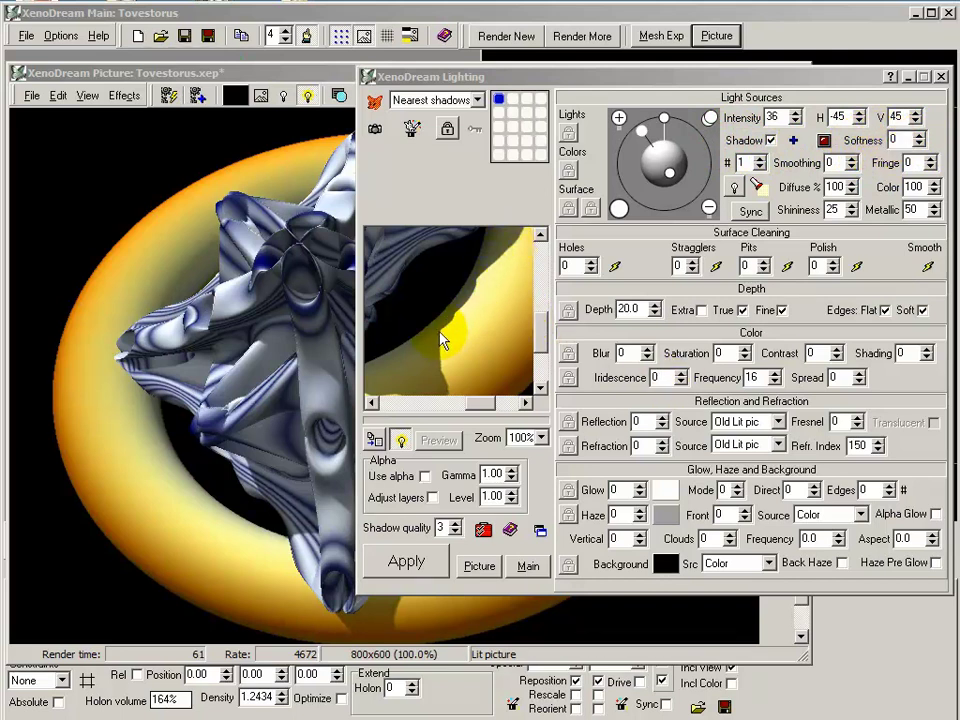
Step: Set light 1's shadow softness to 23, apply the lighting to the picture and return to the lighting window
click(919, 135)
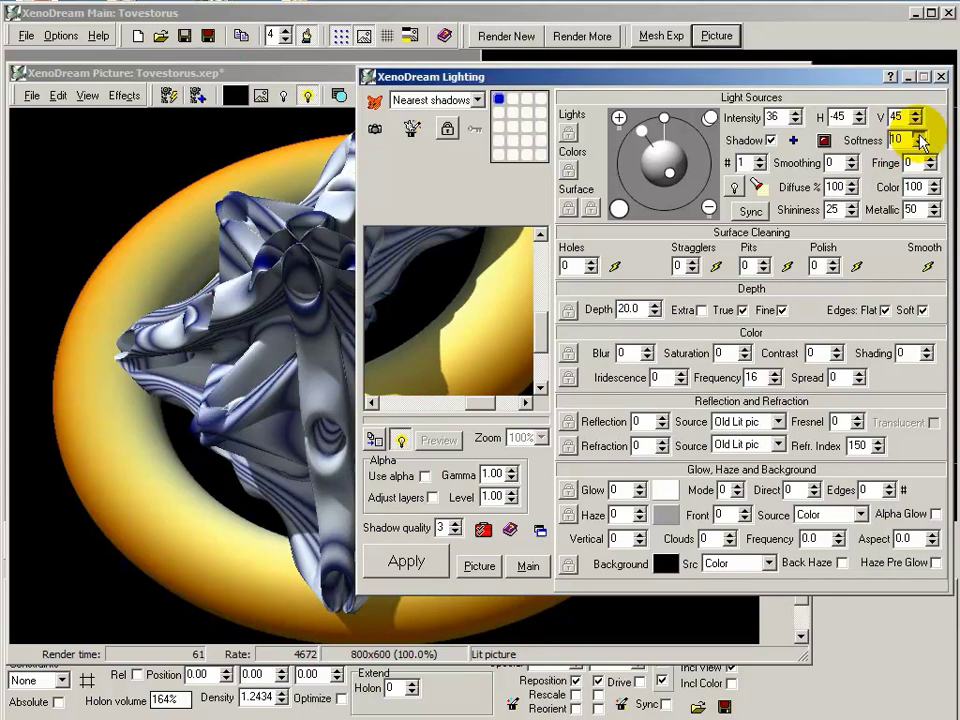
click(920, 138)
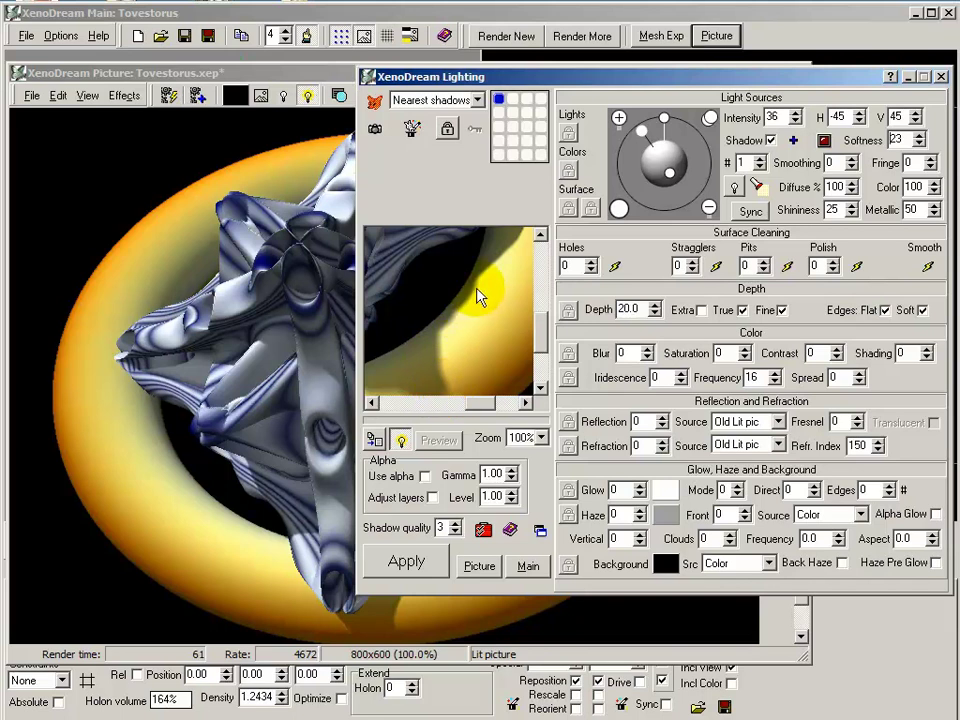
click(421, 562)
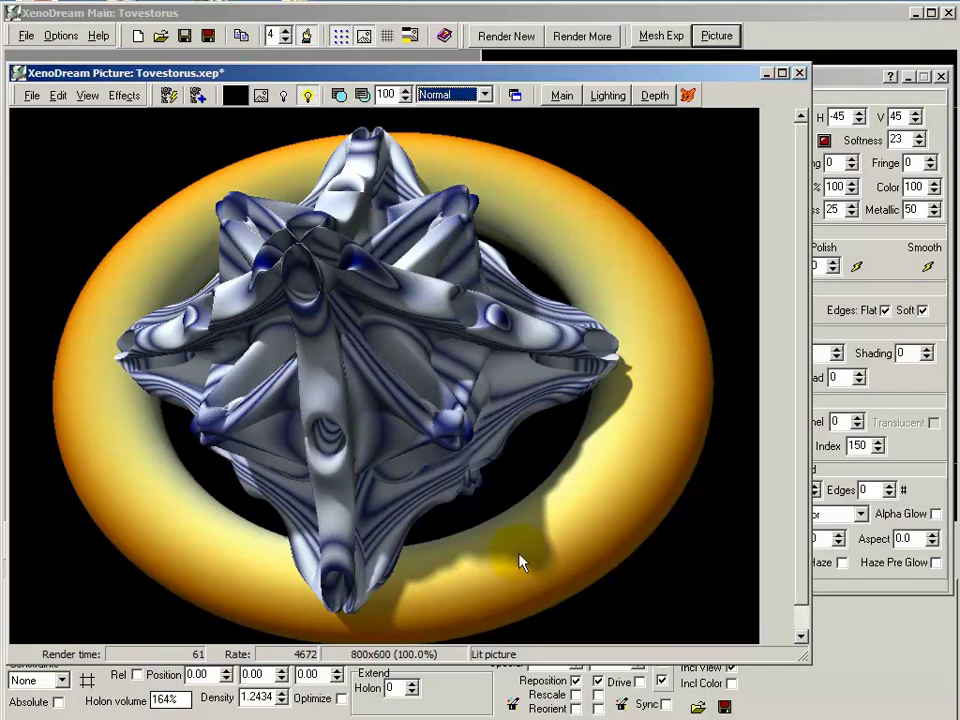
click(852, 80)
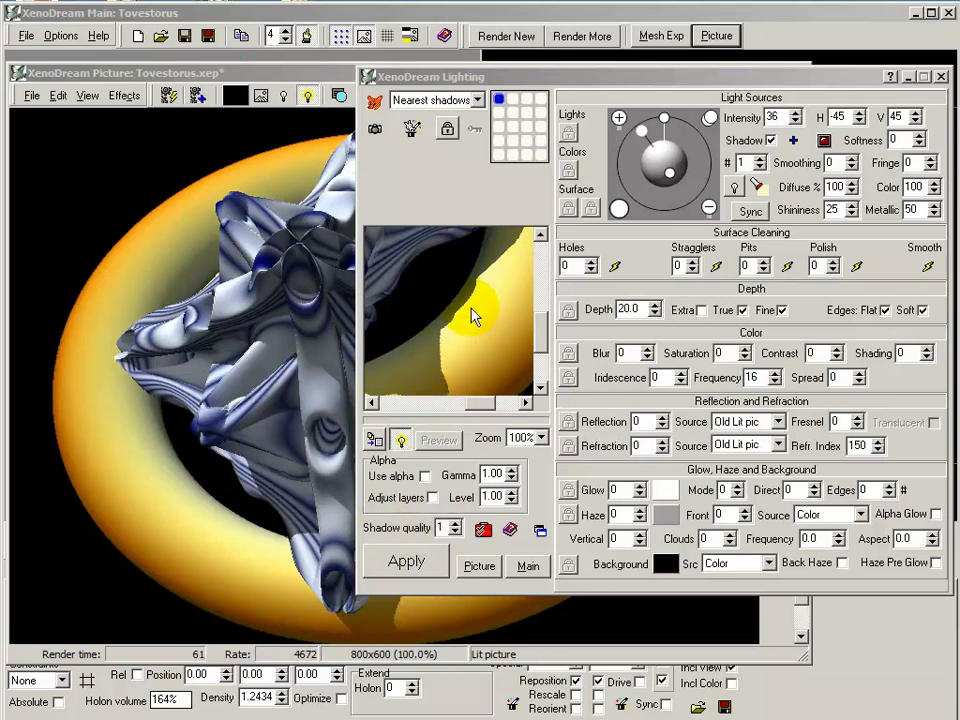
Step: Raise the shadow quality to 8, apply the lighting to the picture and return to the lighting window
click(455, 524)
click(455, 524)
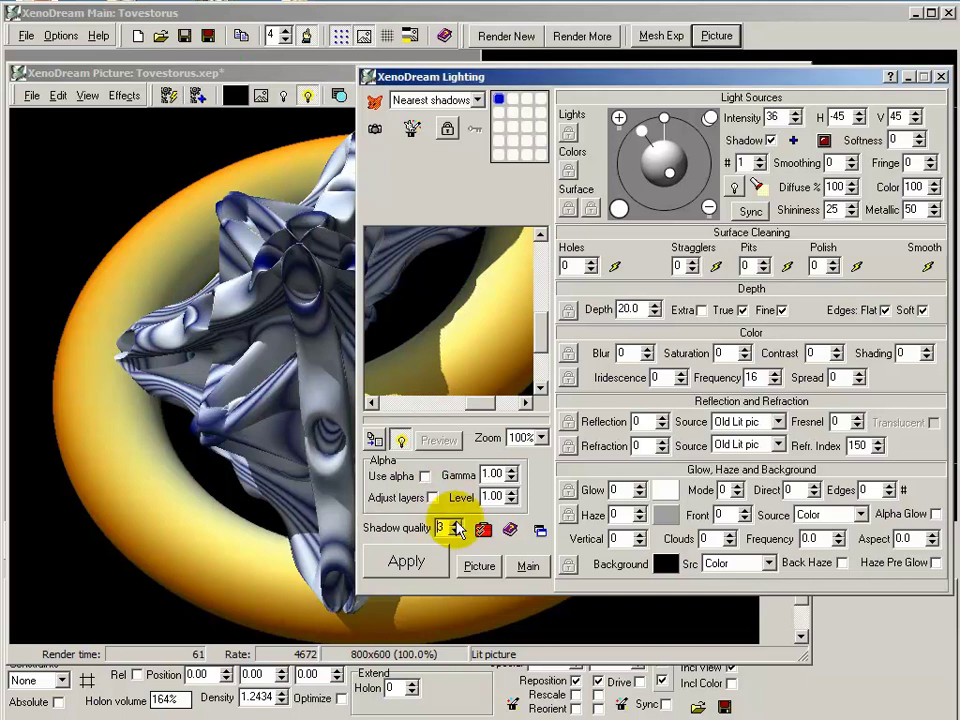
click(455, 524)
click(455, 524)
click(455, 524)
click(455, 525)
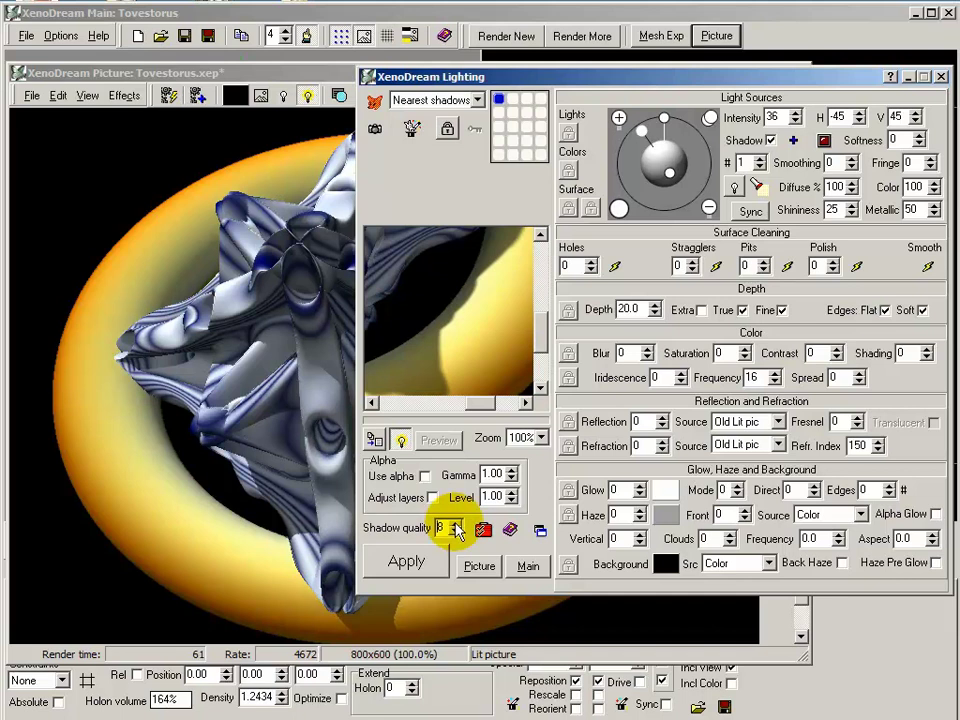
click(468, 340)
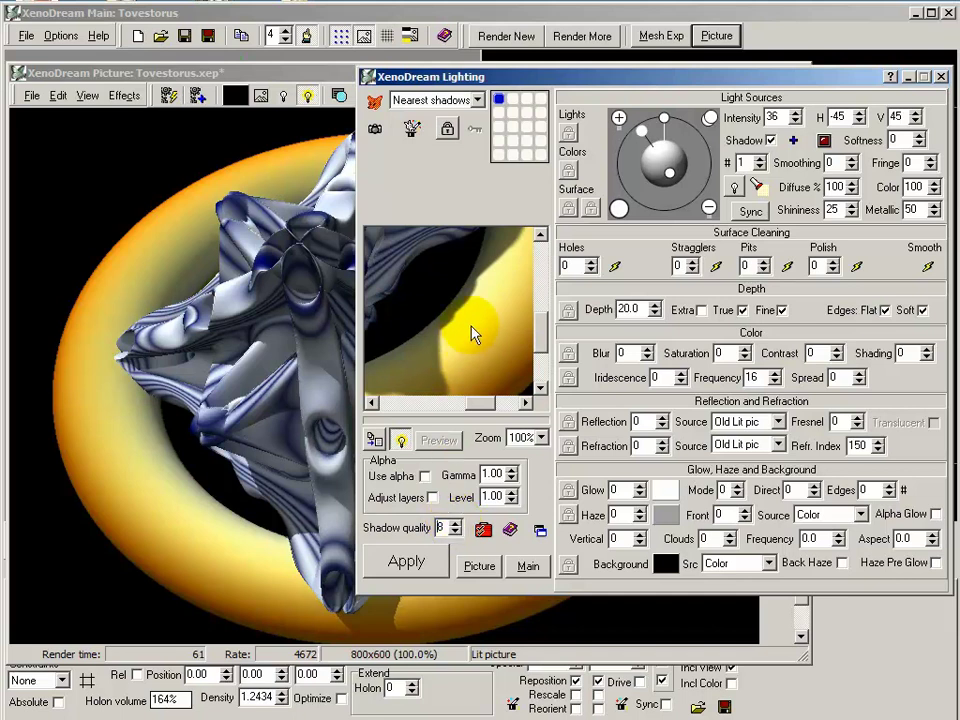
drag(485, 300, 446, 371)
click(420, 565)
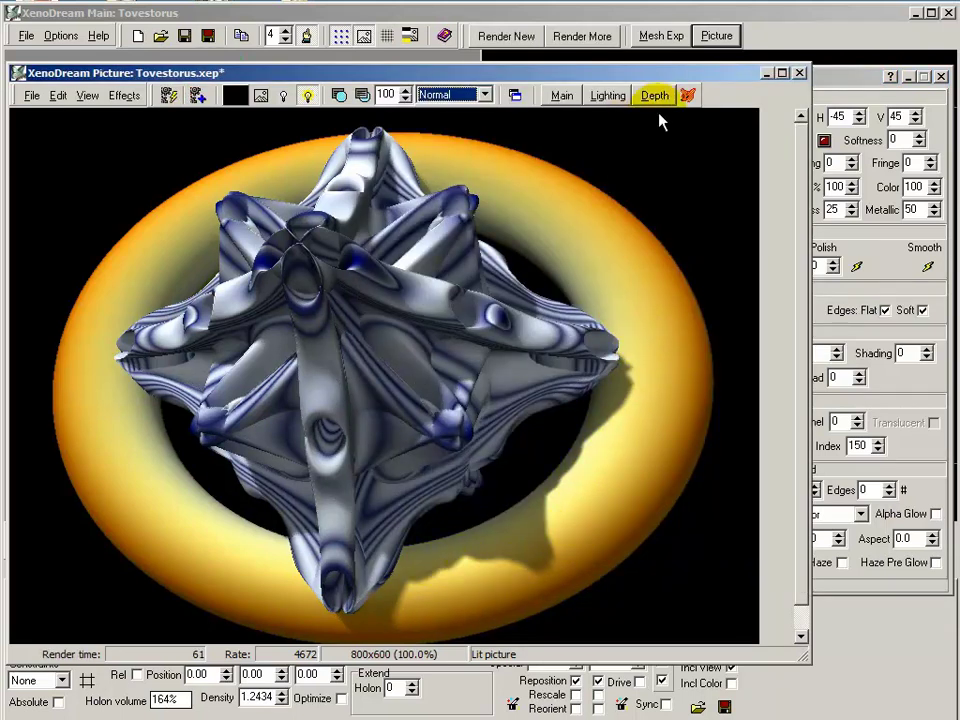
click(846, 78)
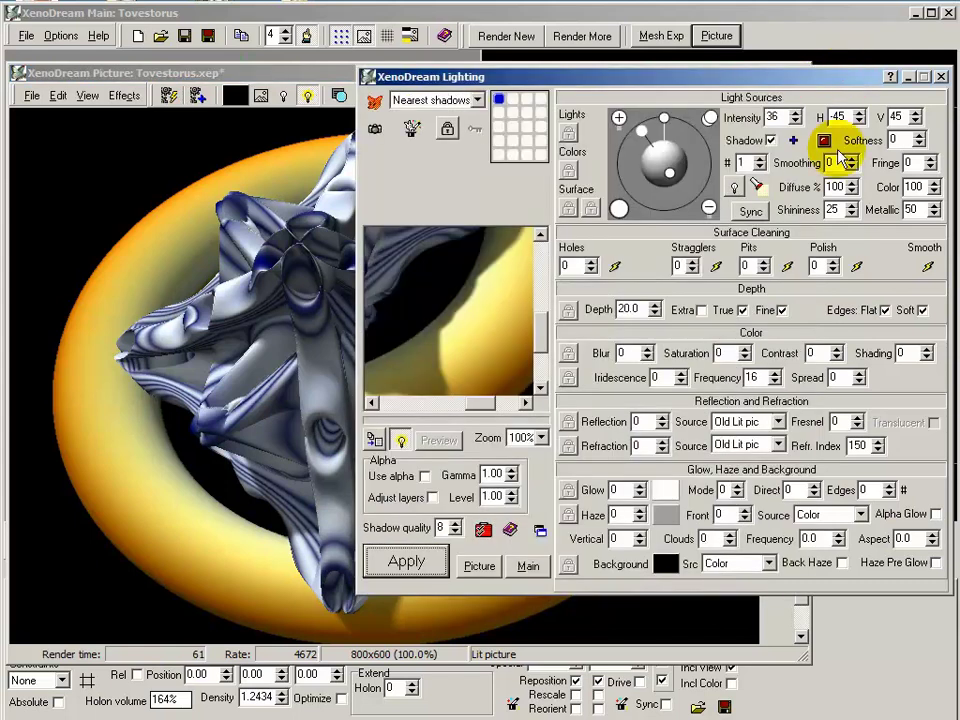
Step: Set light 1's shadow softness to 24 and apply the lighting to the picture
click(917, 136)
click(917, 136)
click(917, 136)
click(917, 137)
click(917, 137)
click(917, 137)
click(917, 137)
click(917, 137)
click(917, 137)
click(917, 137)
click(917, 137)
click(917, 137)
click(917, 137)
click(918, 137)
click(918, 137)
click(918, 137)
click(918, 137)
click(918, 137)
click(918, 137)
click(918, 137)
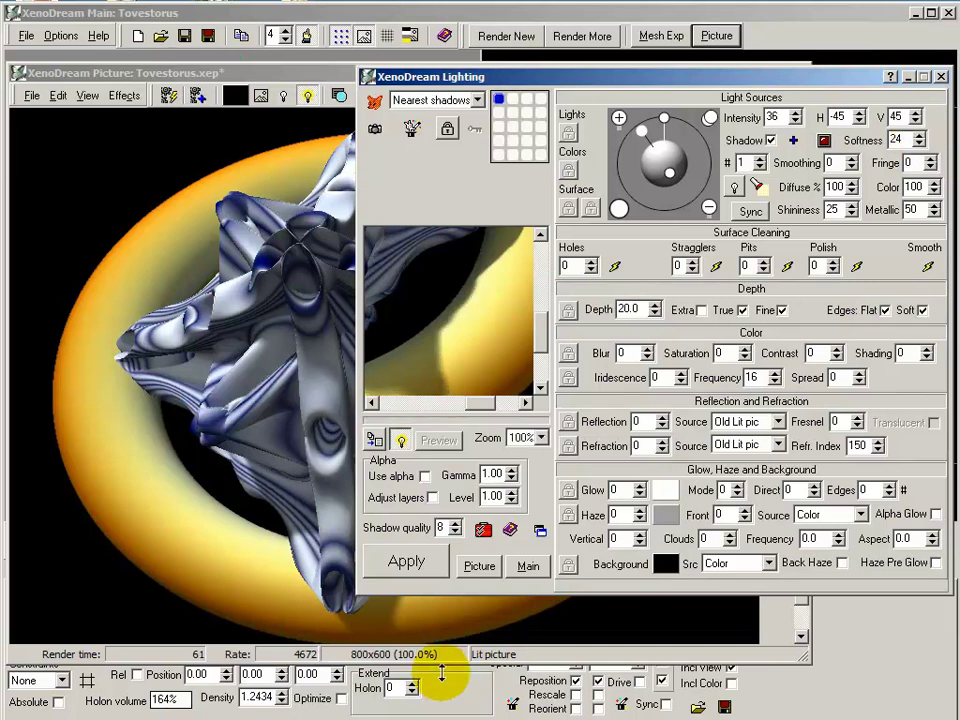
click(418, 561)
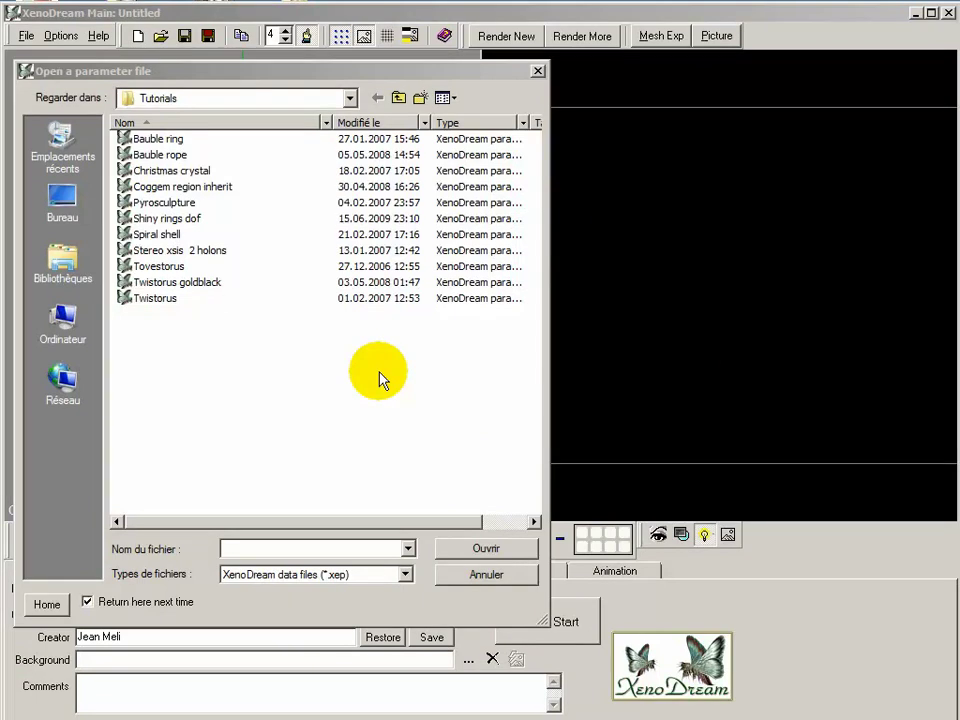
Step: Open the Bauble ring parameter file from the Tutorials folder and render it as a new picture
click(160, 139)
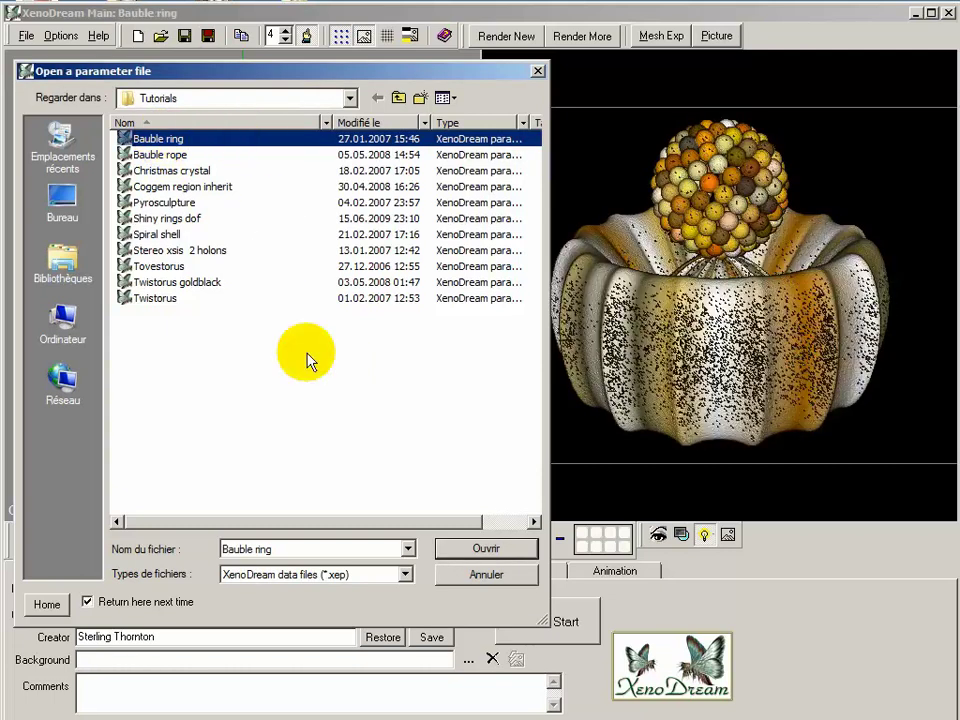
click(481, 551)
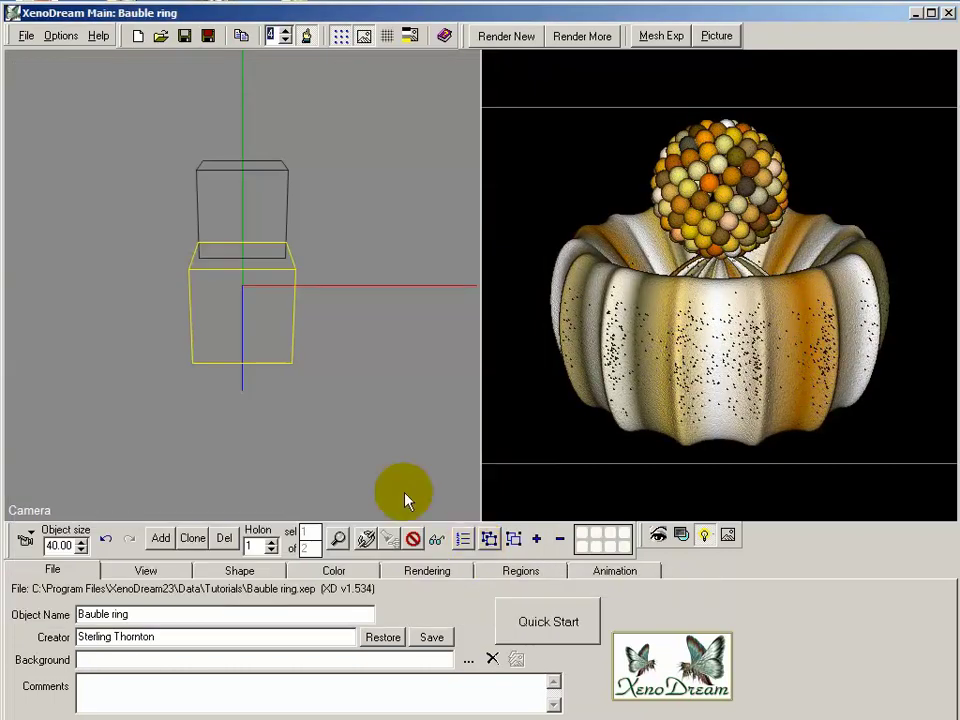
click(508, 40)
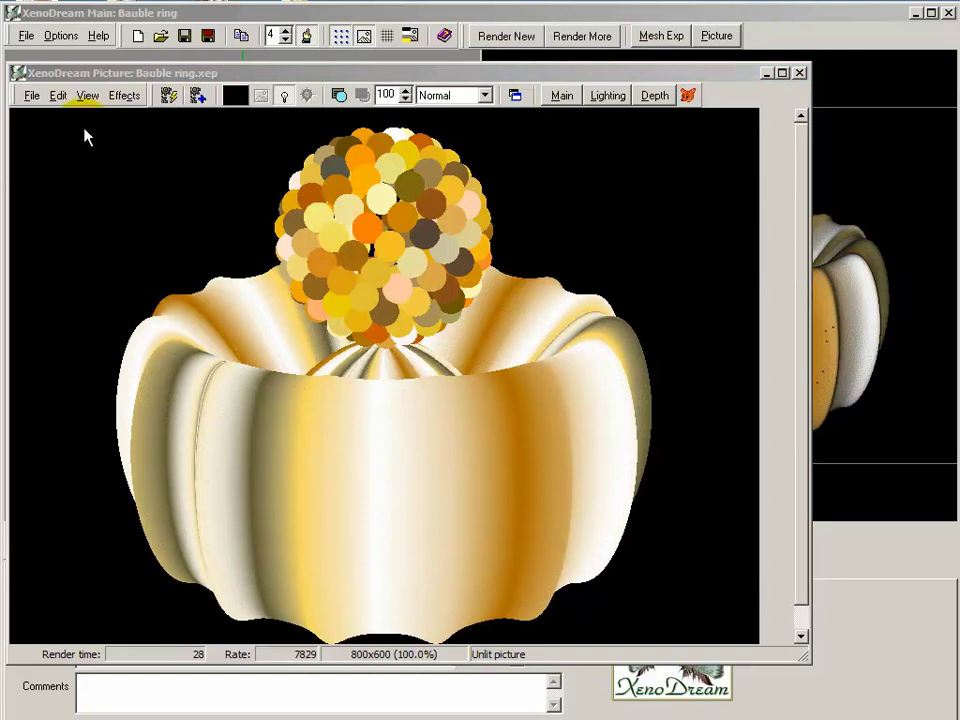
Step: Create a new background picture and open the Pic Texture editor for it
click(33, 96)
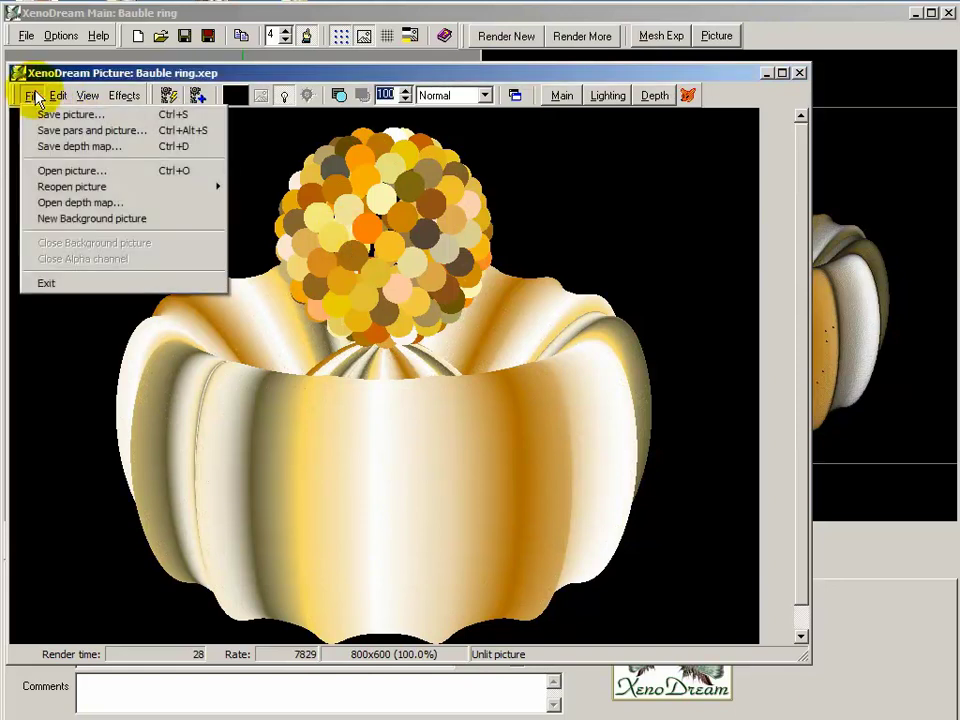
click(155, 219)
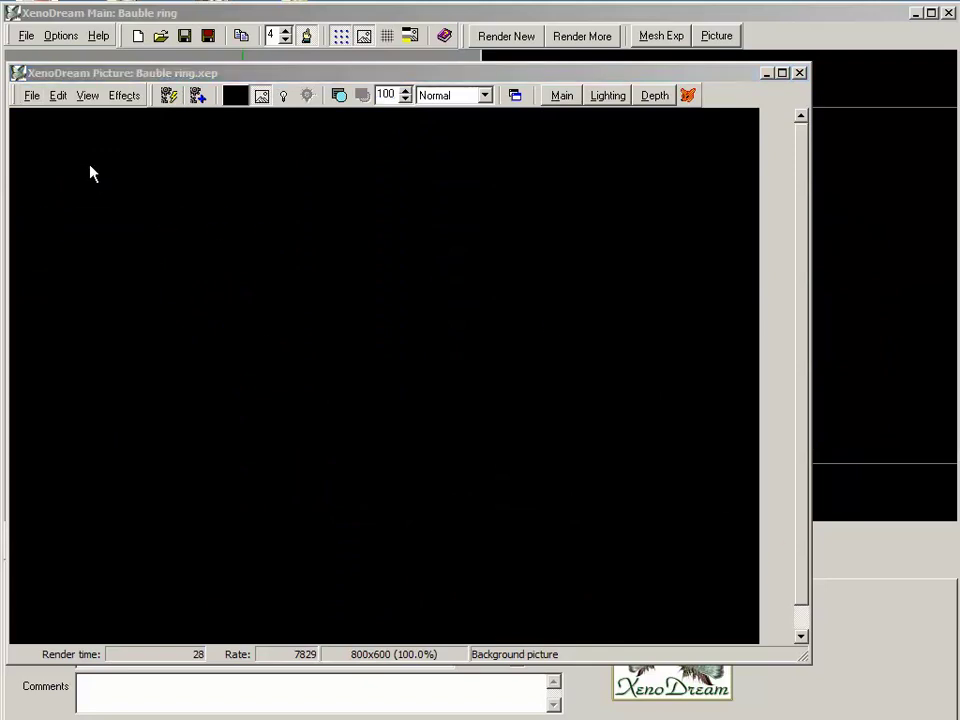
click(125, 96)
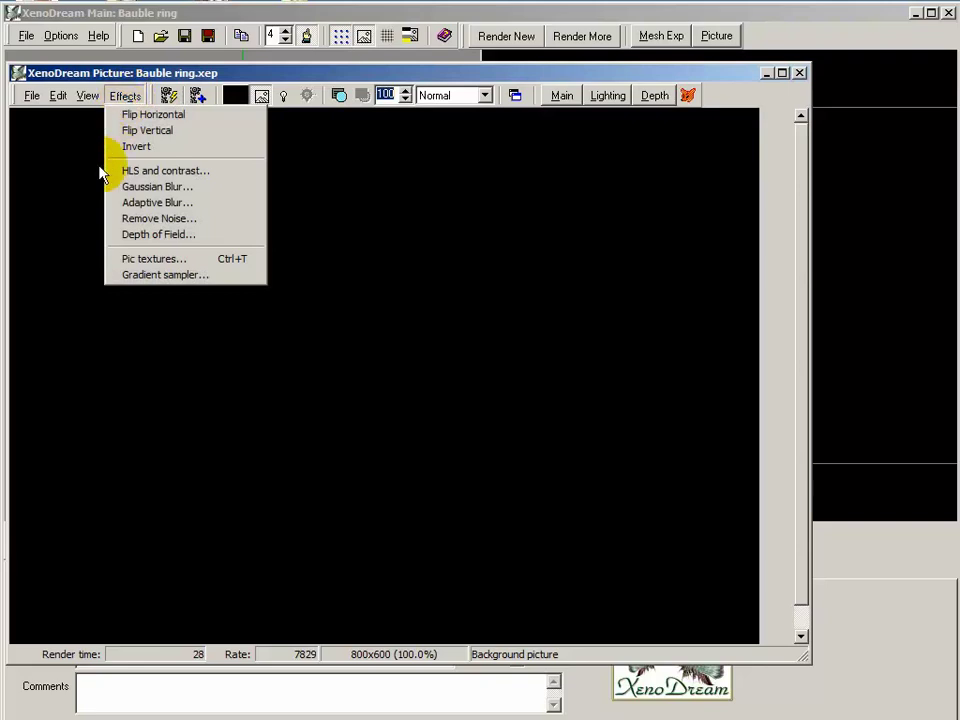
click(203, 262)
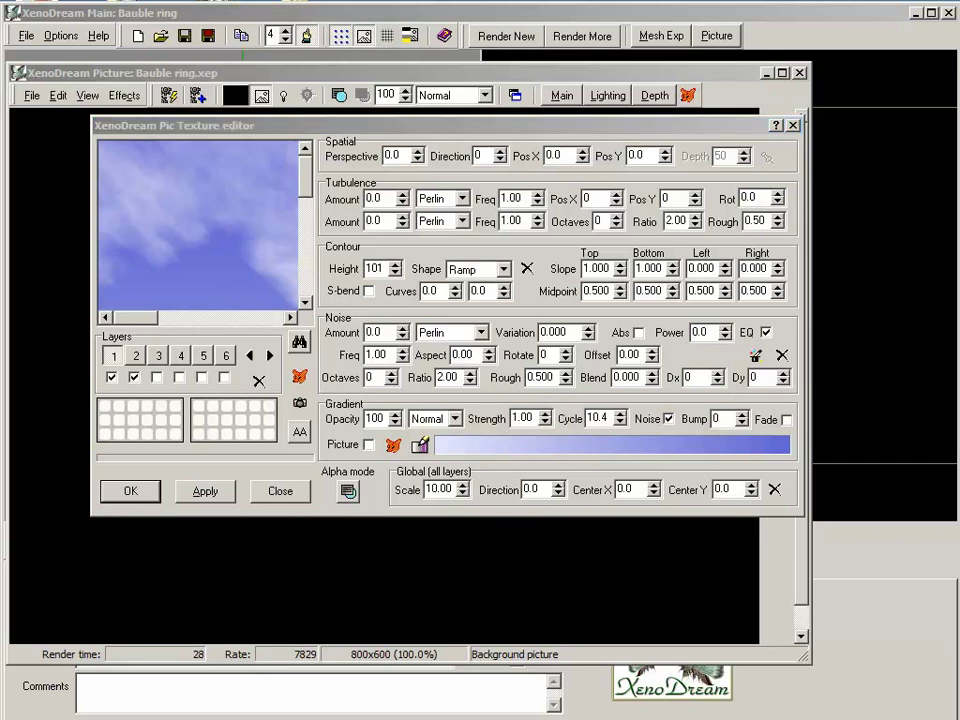
Step: Load the Lazy afternoon preset from Sky summer, preview the whole texture and apply it to the background picture
click(300, 378)
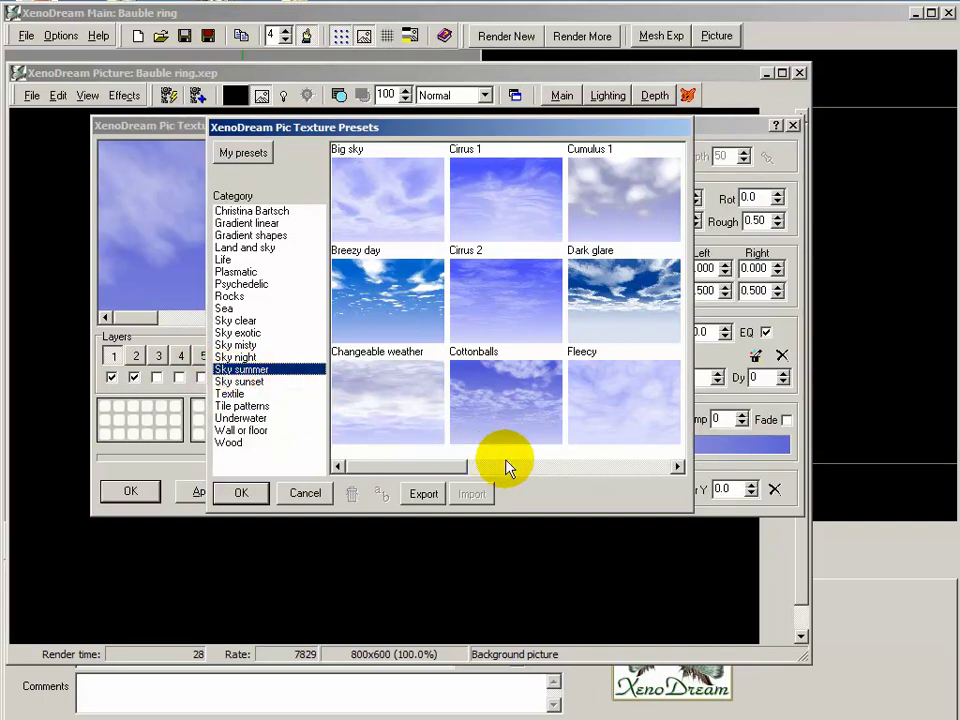
click(554, 468)
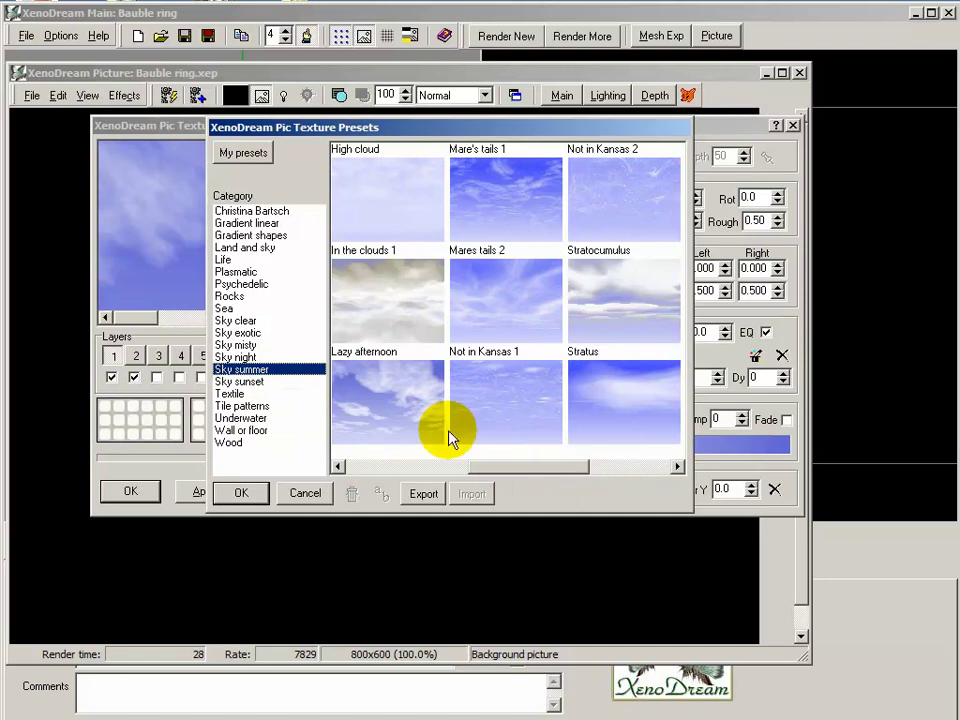
click(380, 402)
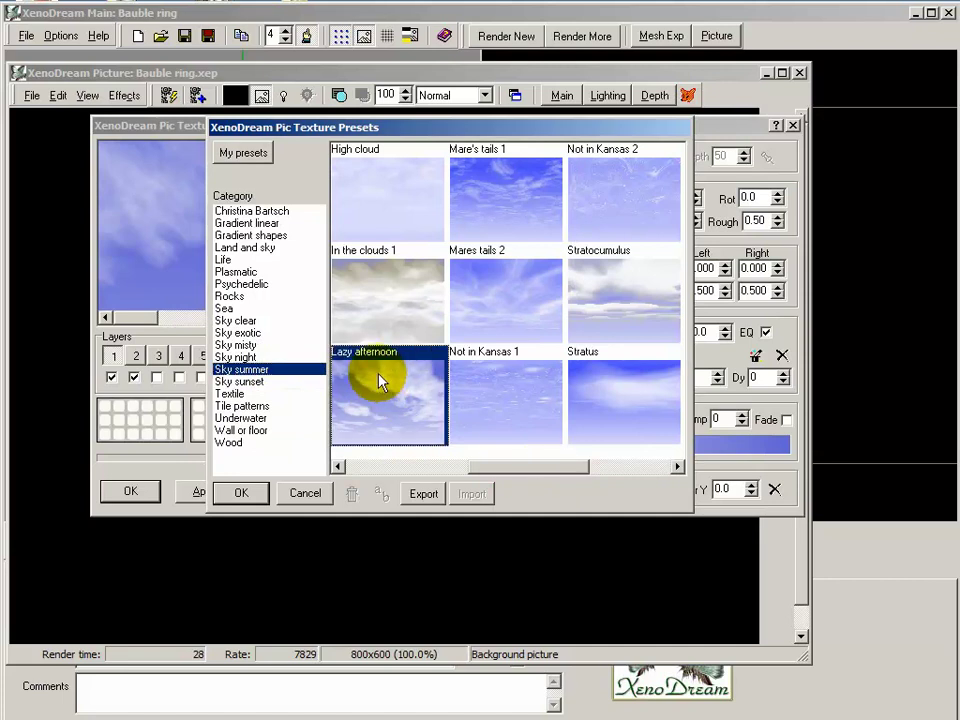
click(255, 498)
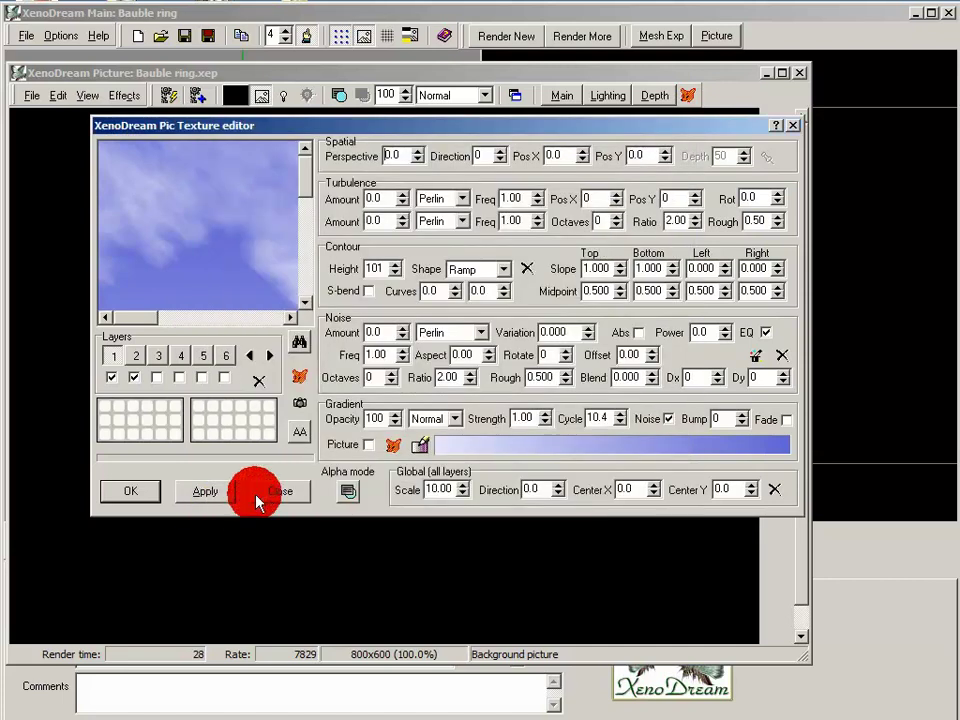
click(299, 342)
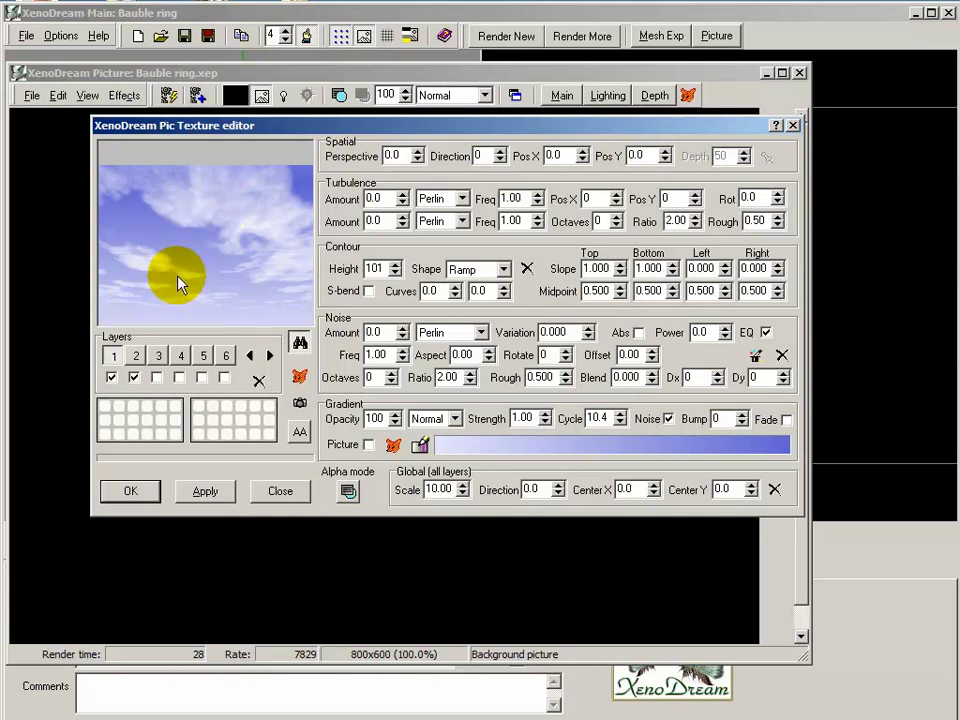
click(205, 496)
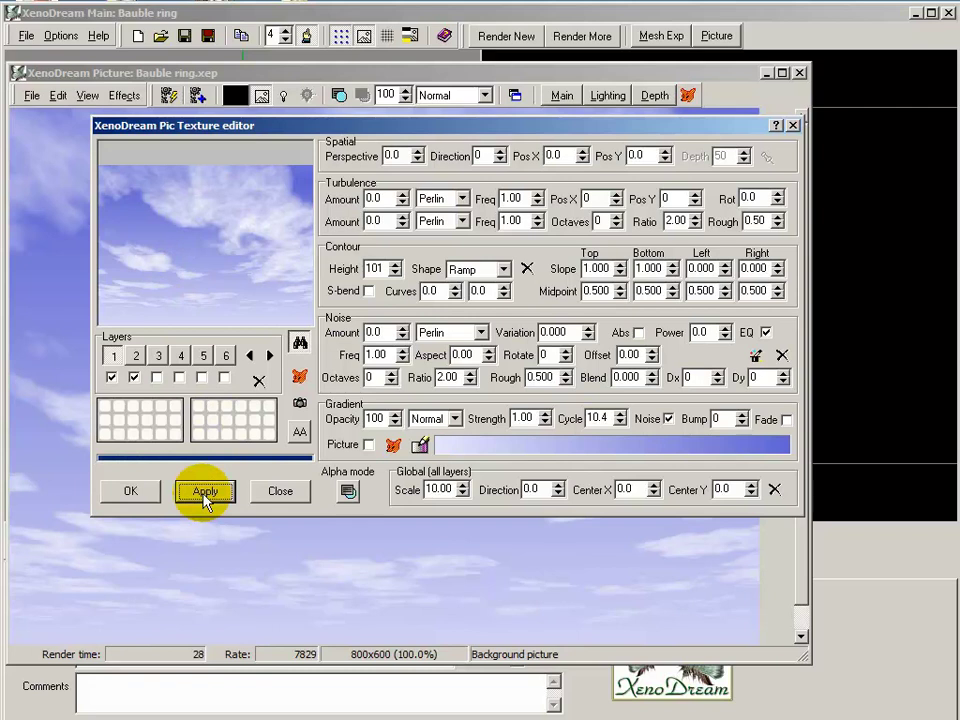
click(133, 492)
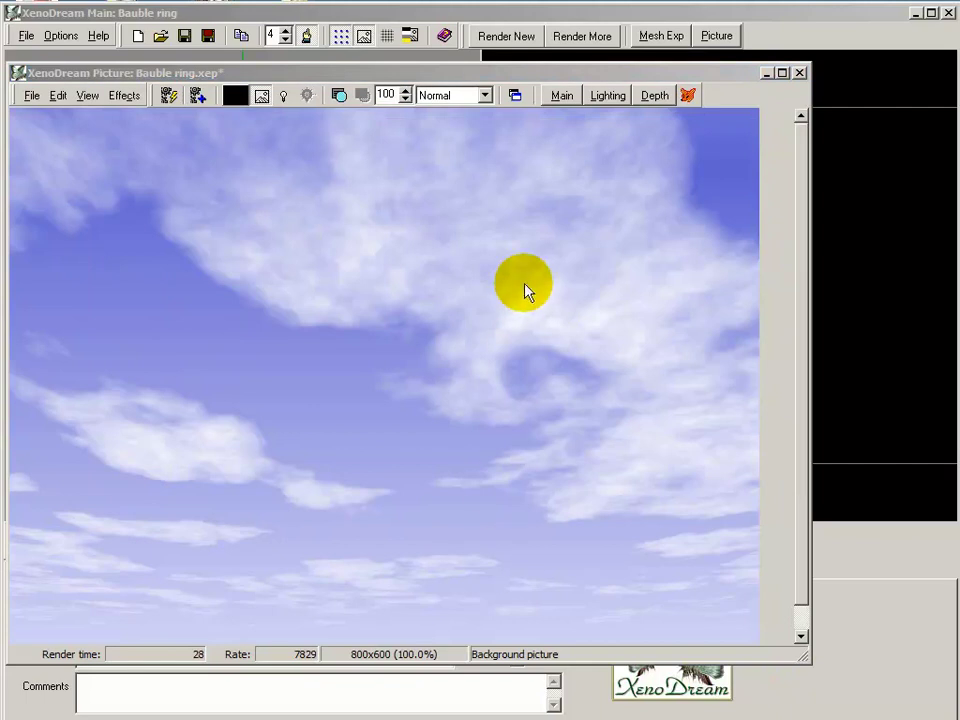
Step: Set the lighting's background source to Back picture and apply the lighting to the Bauble ring render
click(607, 96)
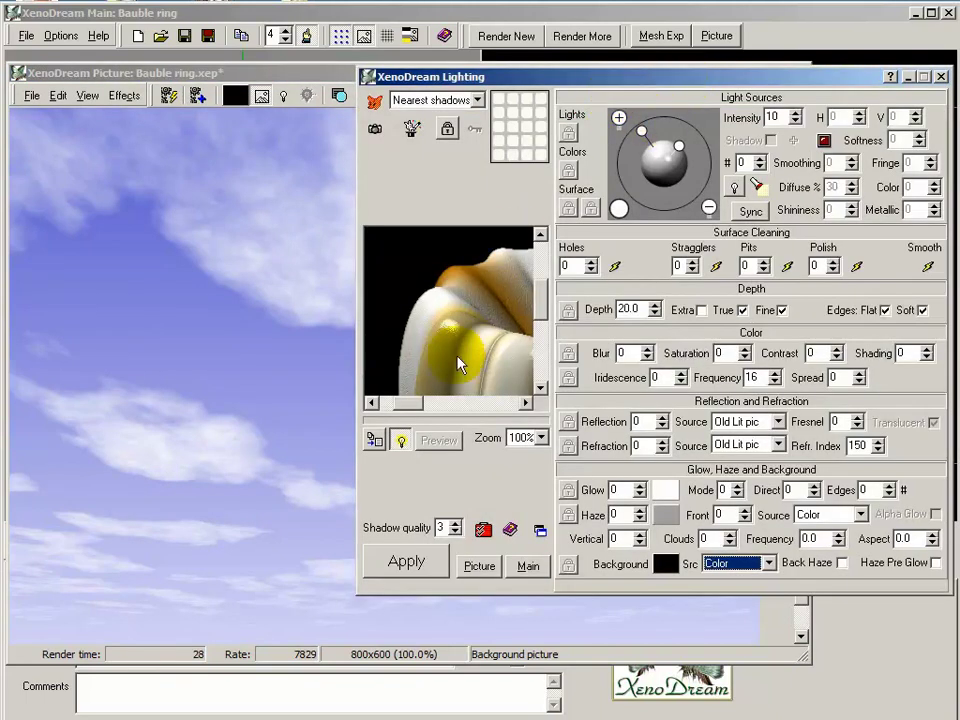
mouse_move(466, 330)
mouse_down()
mouse_move(463, 317)
mouse_move(466, 333)
mouse_up()
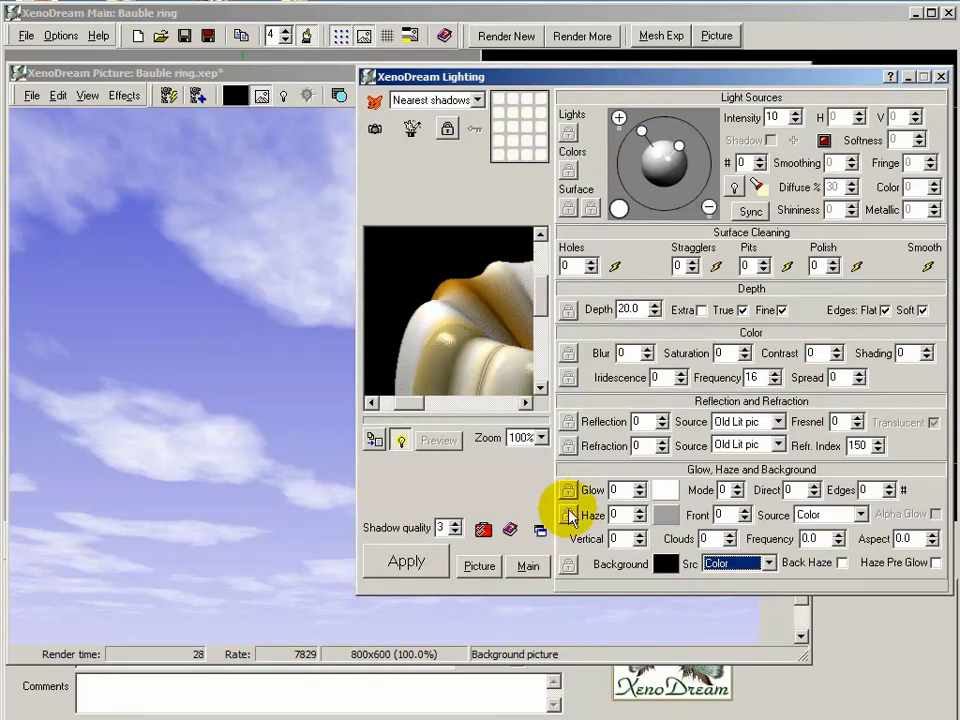
click(770, 566)
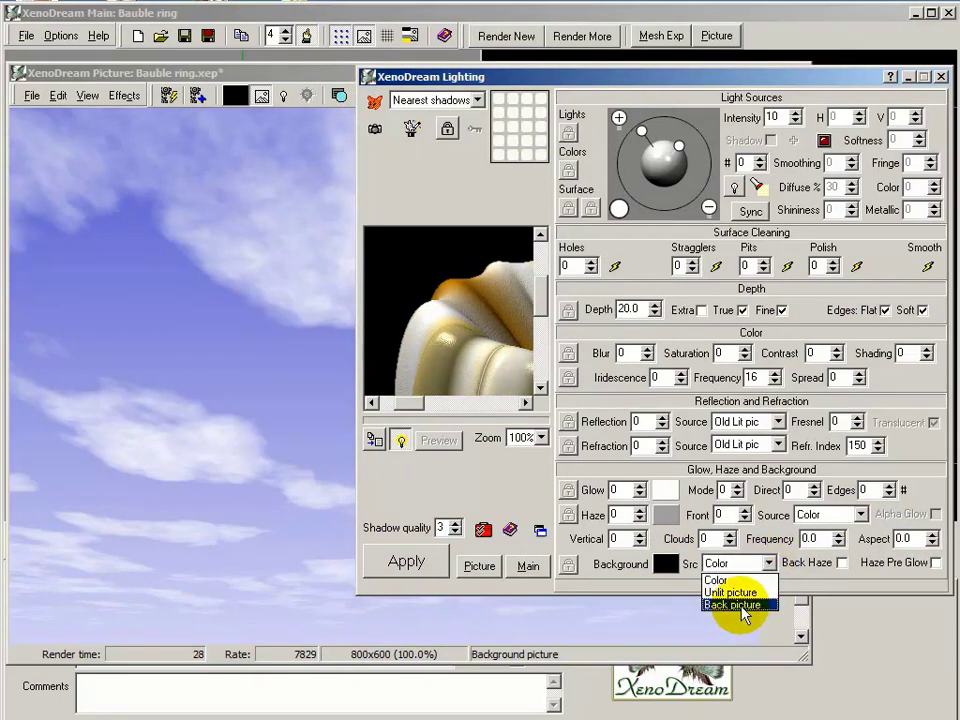
click(740, 605)
drag(400, 288, 475, 333)
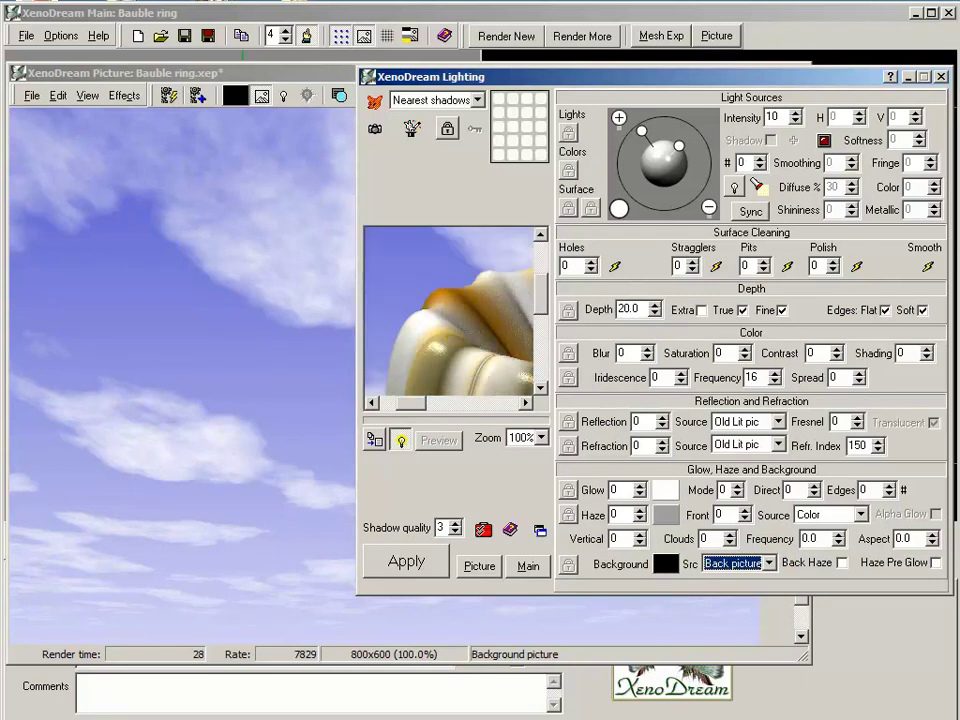
click(407, 563)
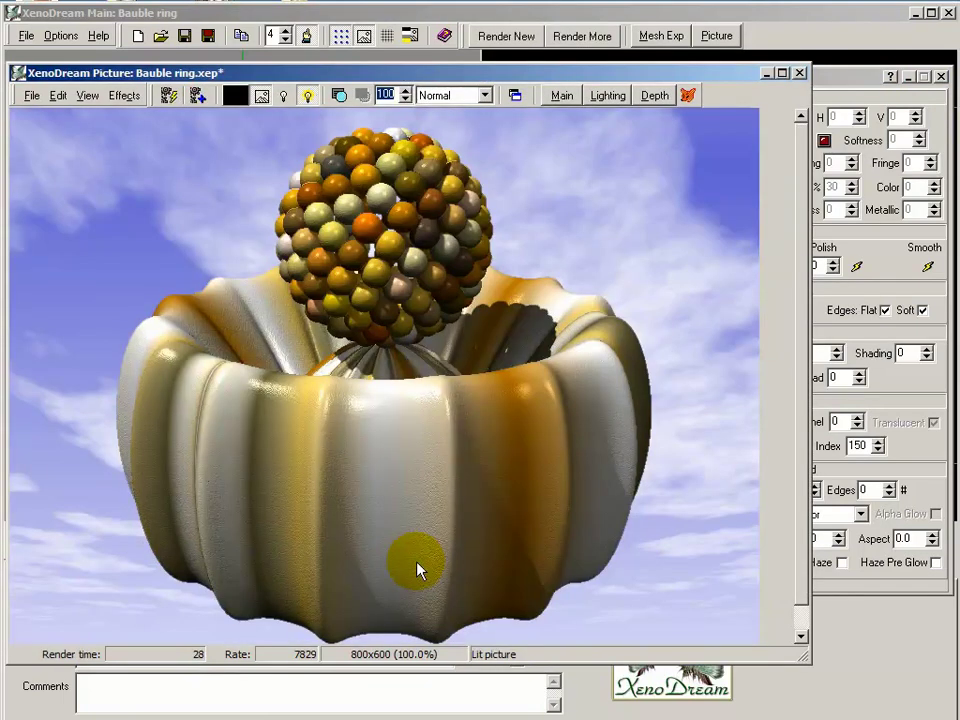
Step: Load the Glass clear preset from the 1.6 Glass lighting category and apply it to the Bauble ring render
click(838, 78)
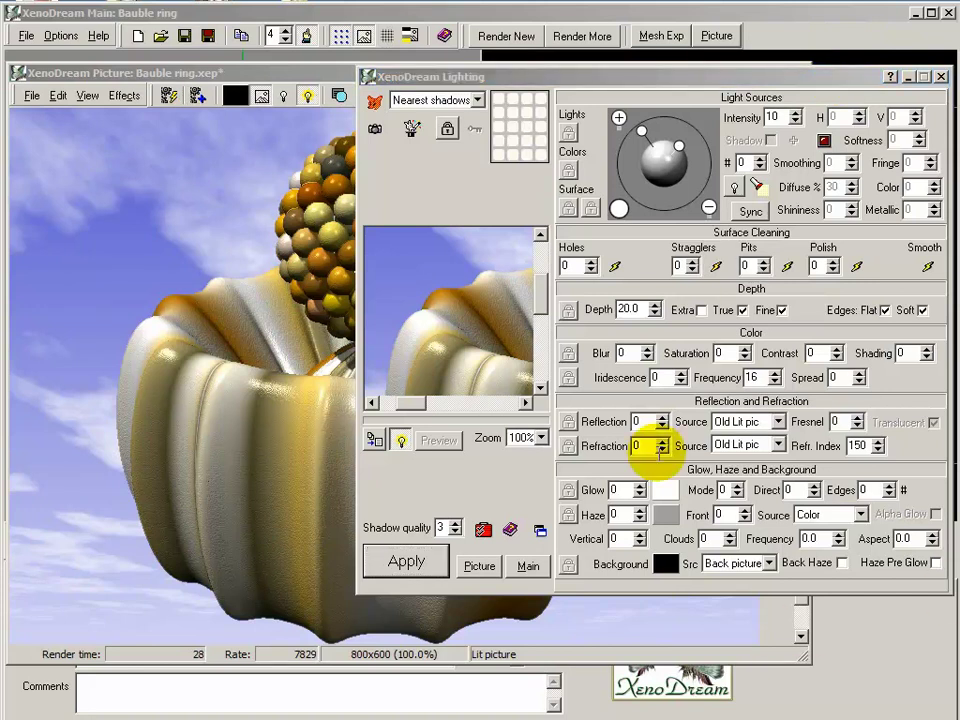
click(374, 101)
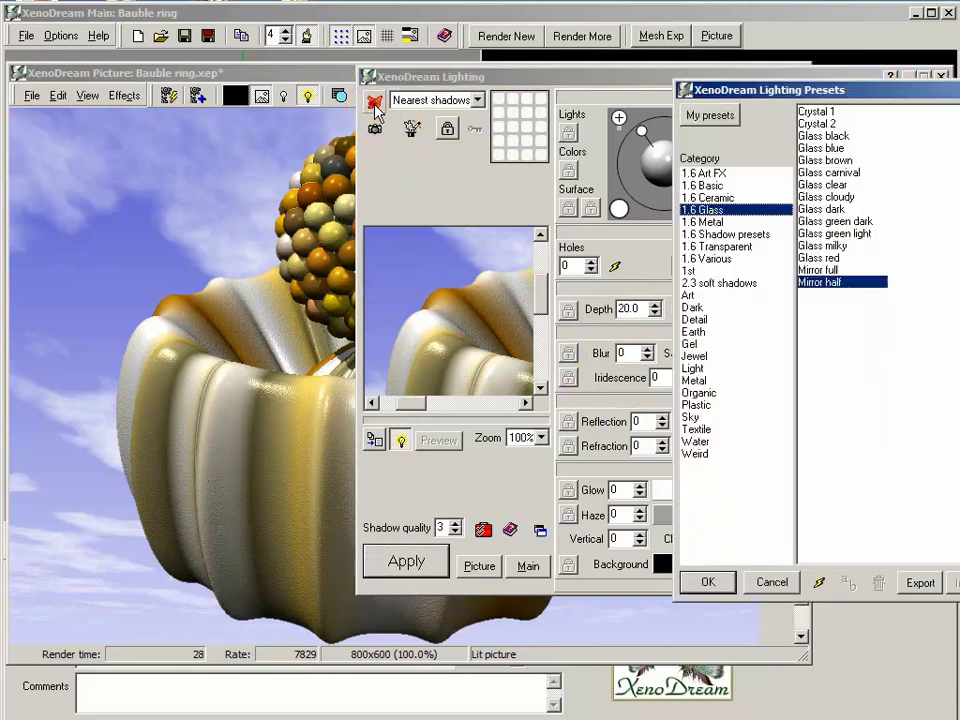
click(713, 209)
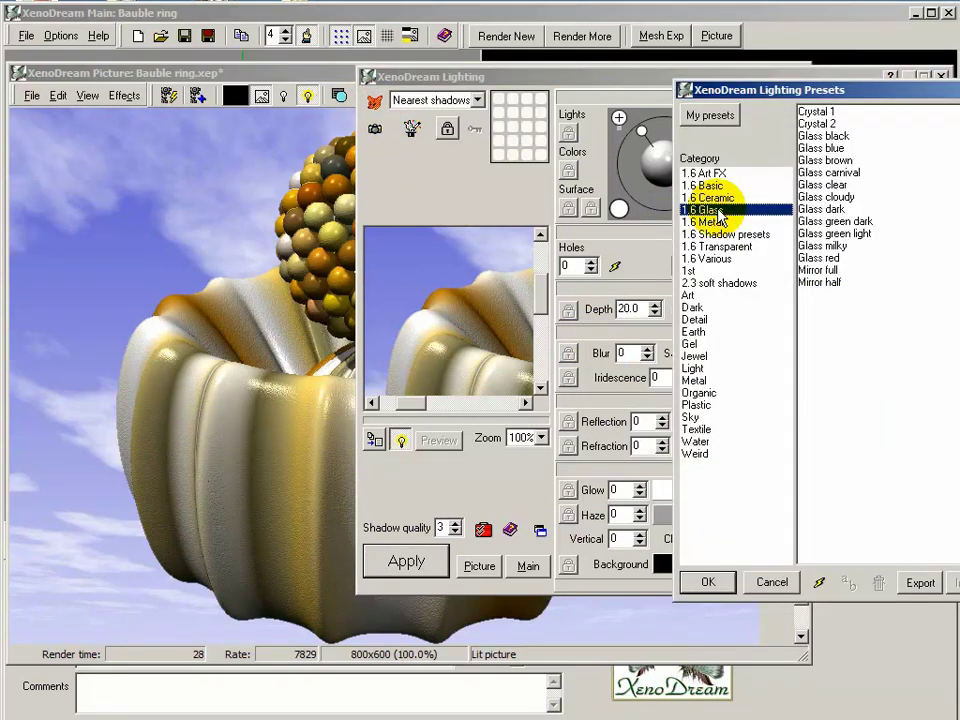
click(826, 185)
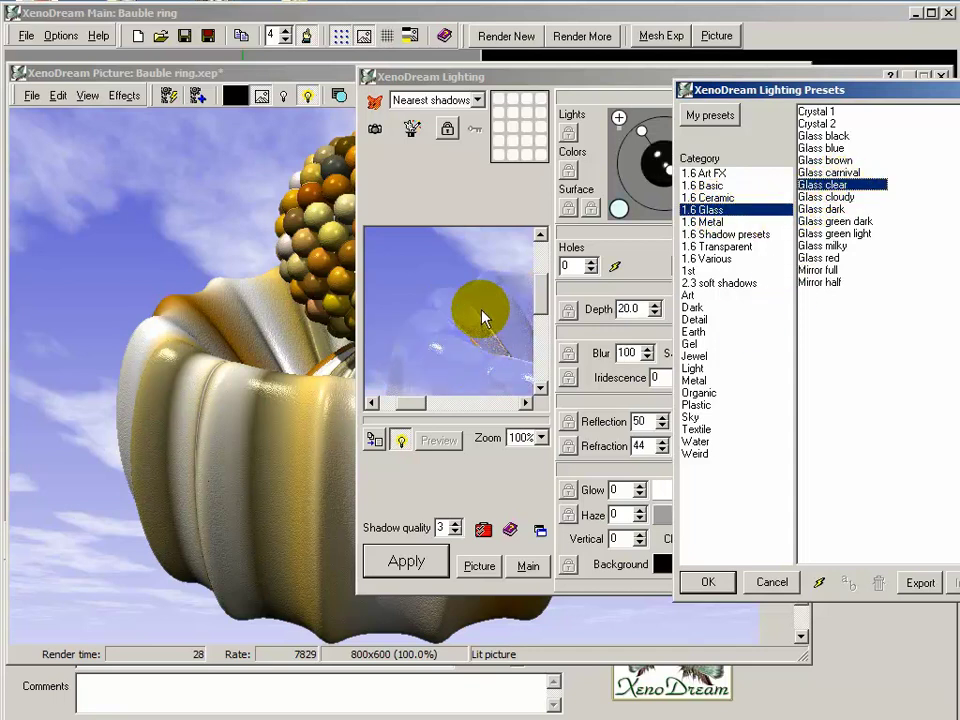
click(709, 582)
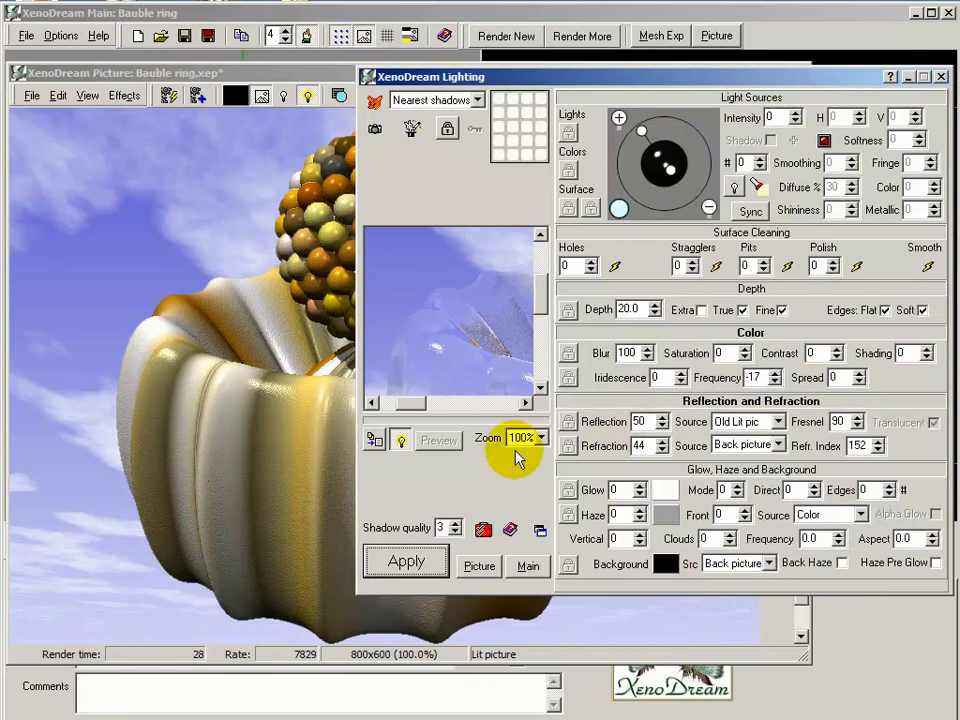
click(412, 566)
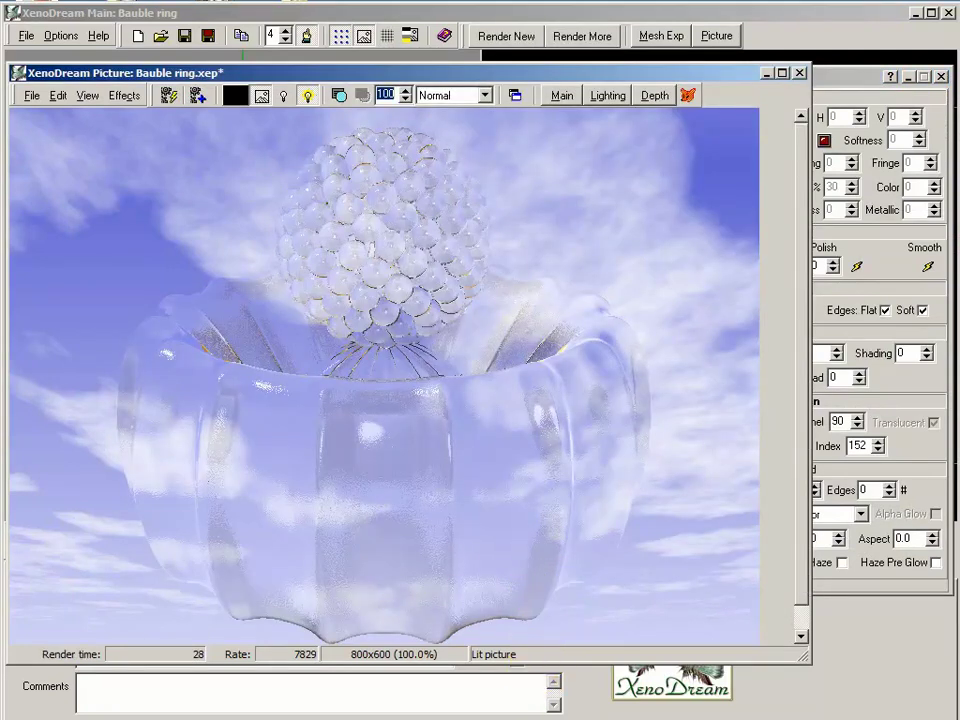
Step: Polish the render's surface with a Polish value of 9 and reapply the lighting
click(882, 276)
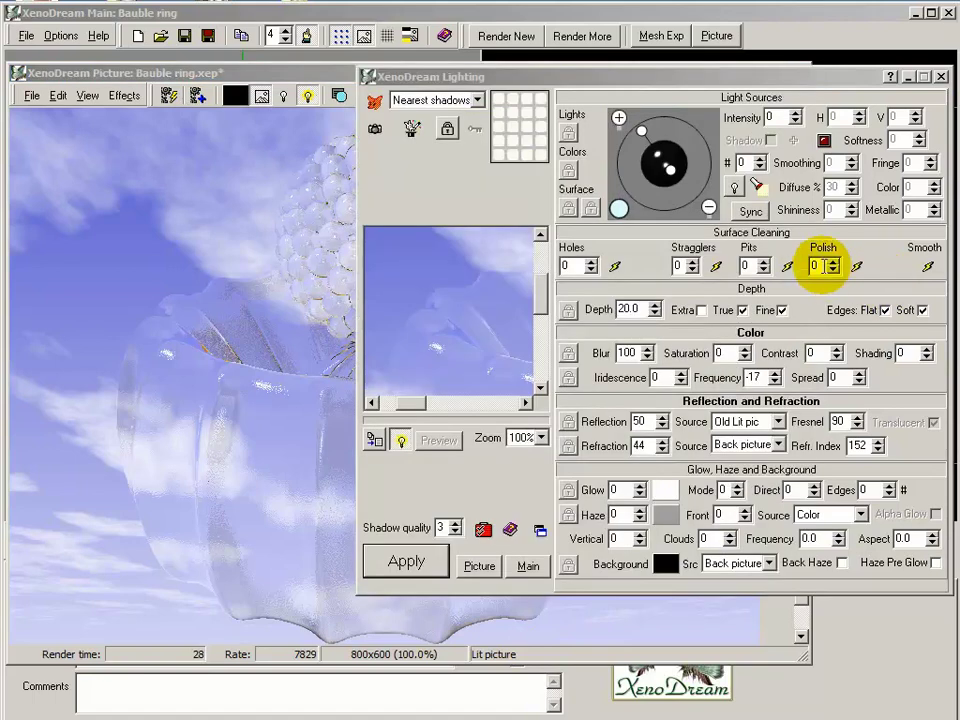
click(832, 261)
click(832, 261)
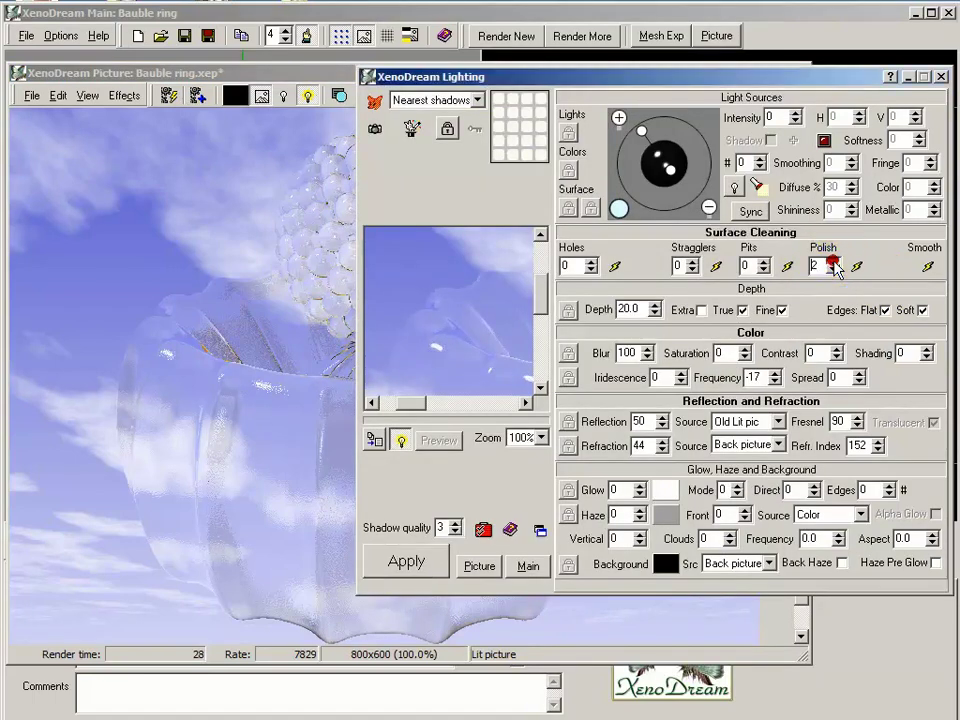
click(834, 261)
click(834, 261)
click(834, 261)
click(834, 261)
click(835, 261)
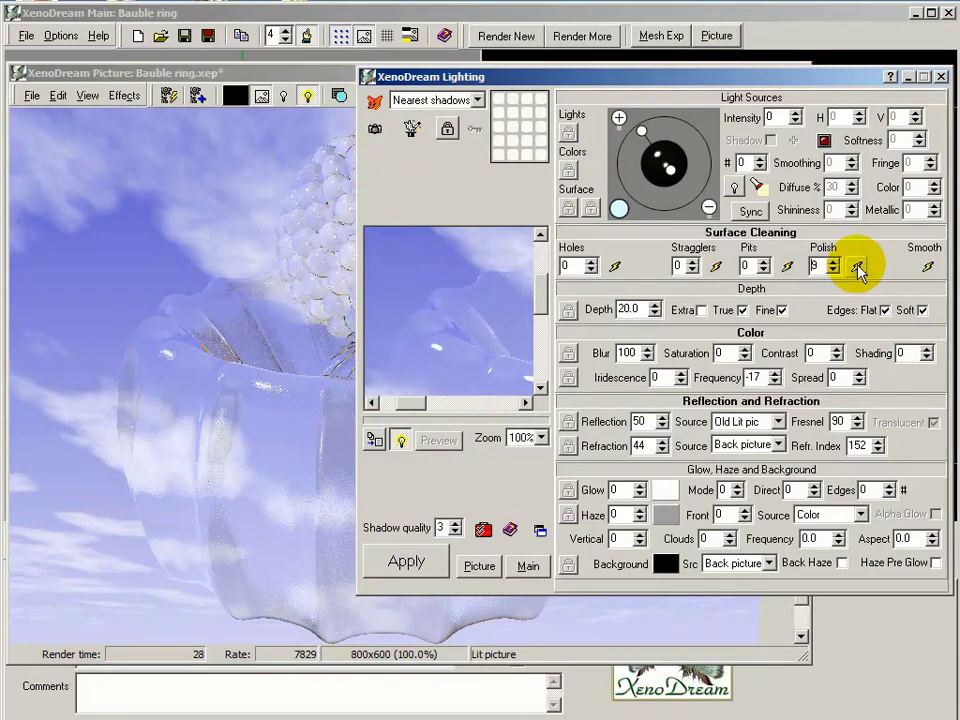
click(857, 266)
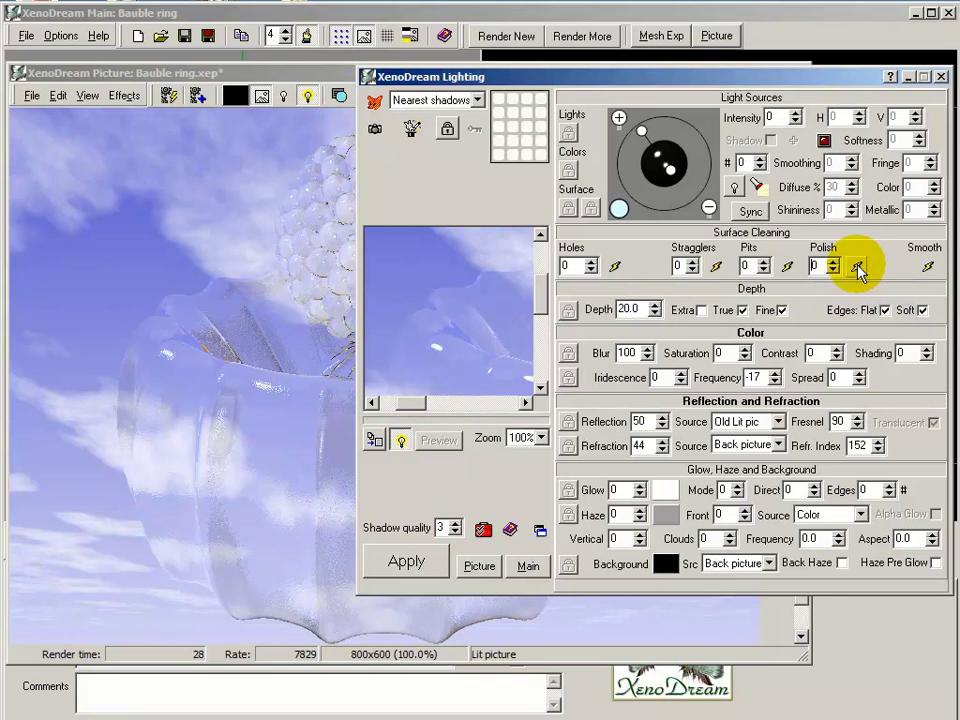
click(407, 561)
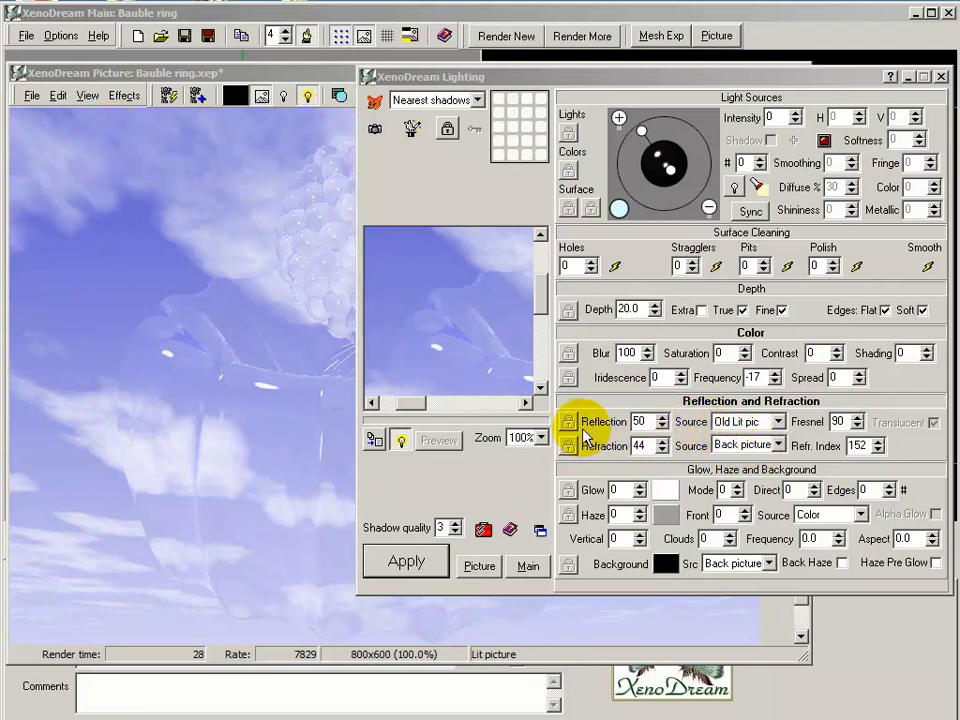
Step: Set the reflection source to Back picture and apply the lighting to the render
click(780, 422)
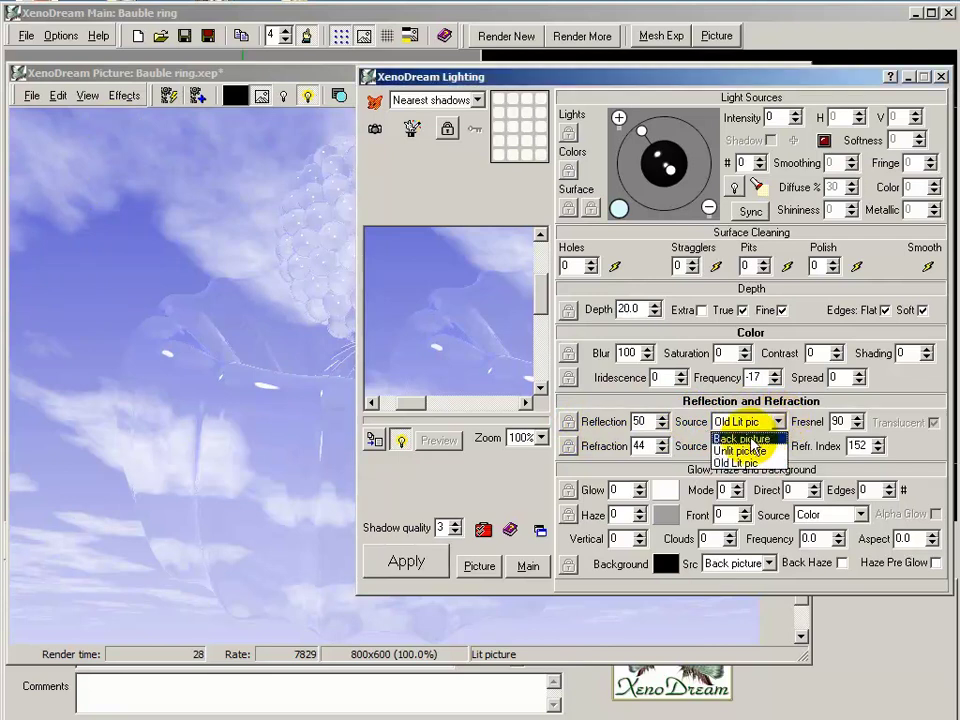
click(748, 439)
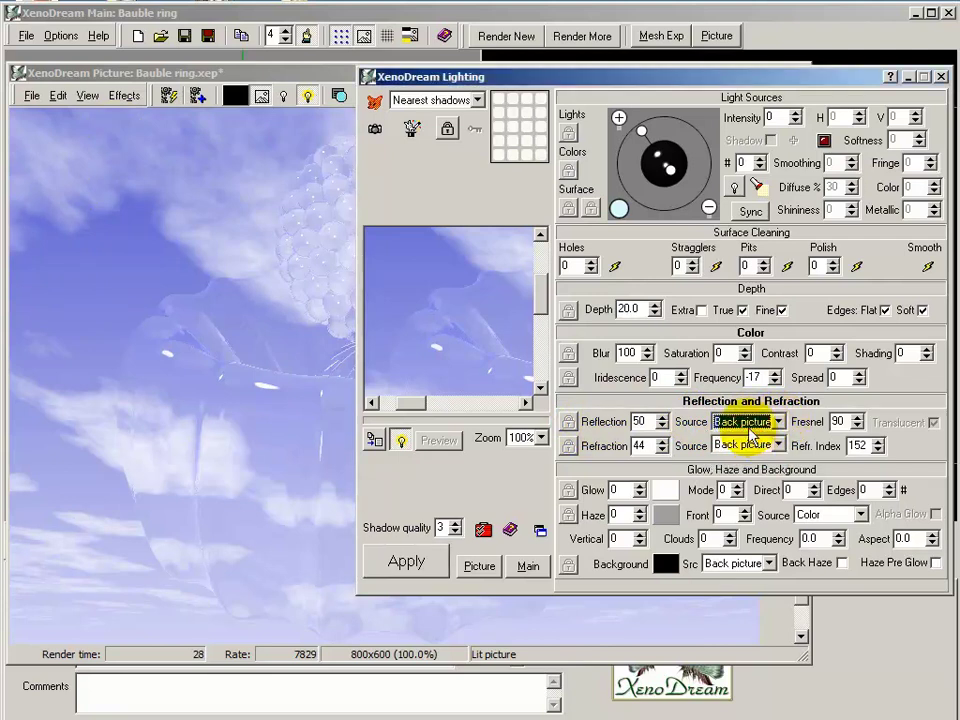
click(406, 562)
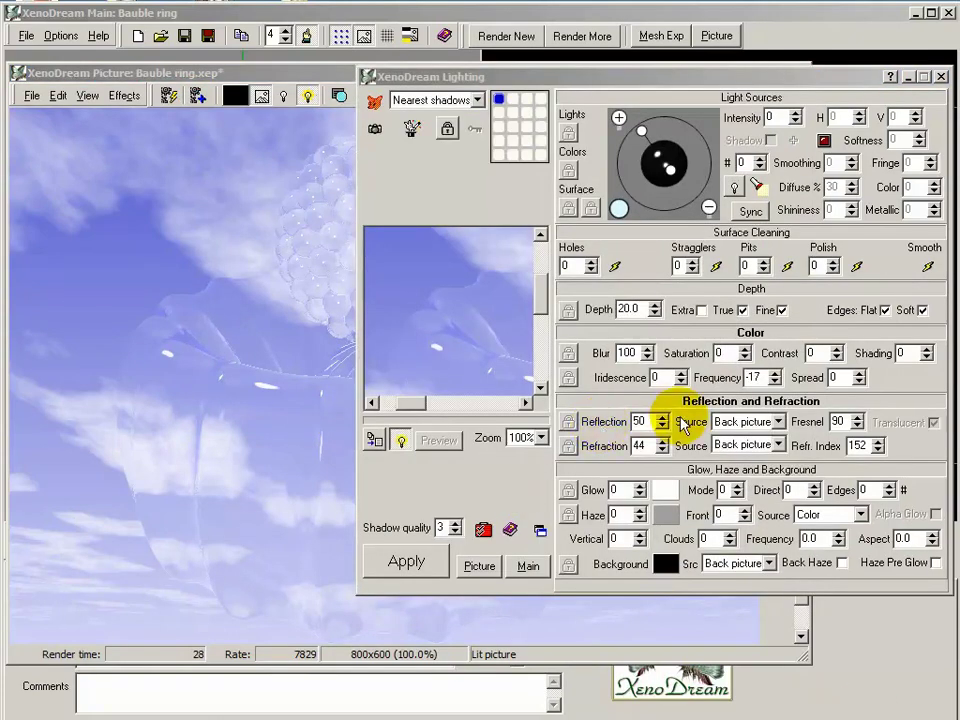
Step: Try a stronger reflection of about 77 and apply the lighting to the render
click(641, 421)
drag(641, 421, 665, 377)
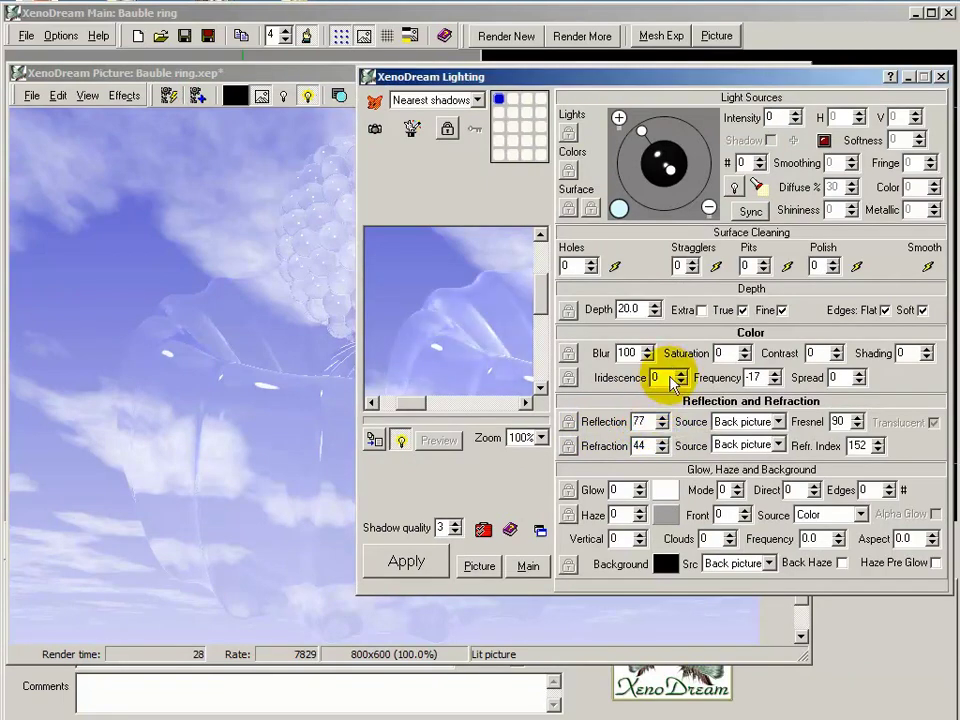
click(420, 560)
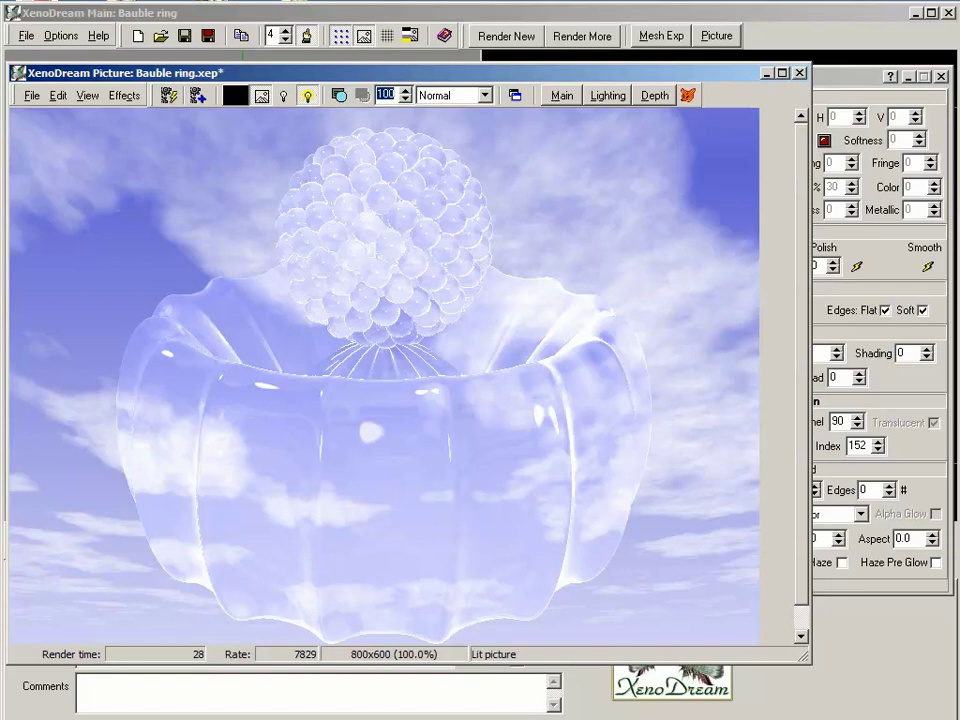
Step: Load the Glass milky lighting preset and apply it to the Bauble ring render
click(607, 95)
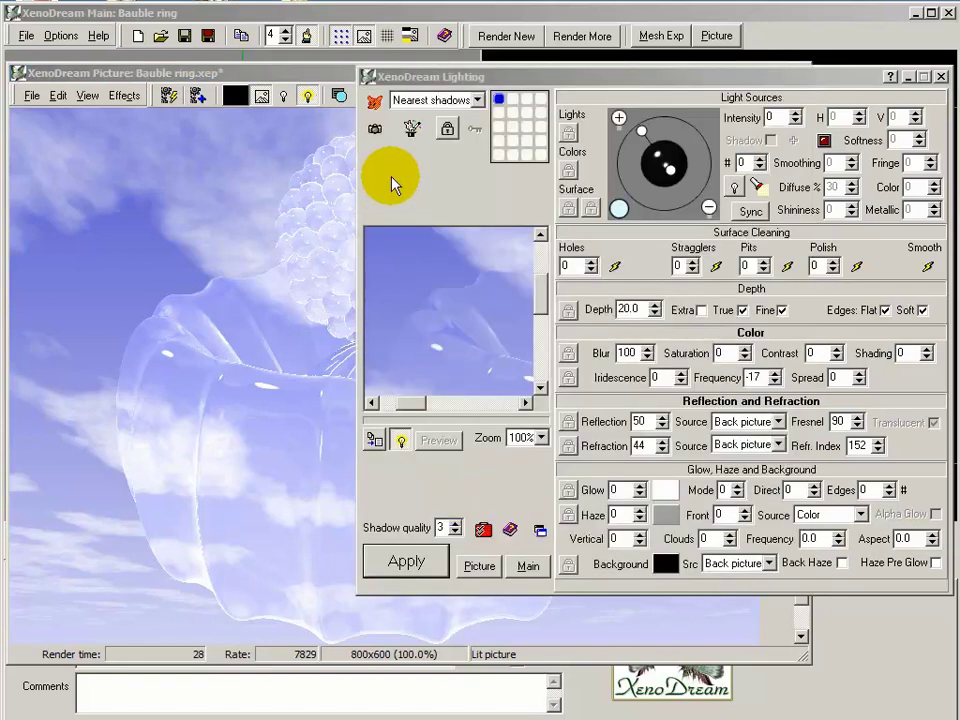
click(375, 101)
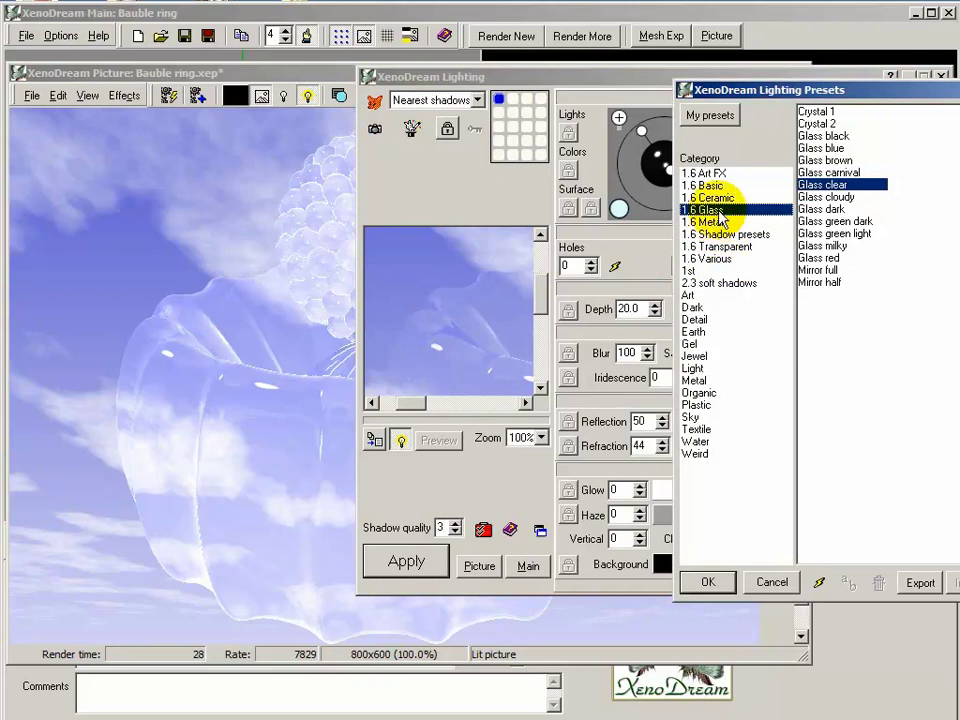
click(836, 247)
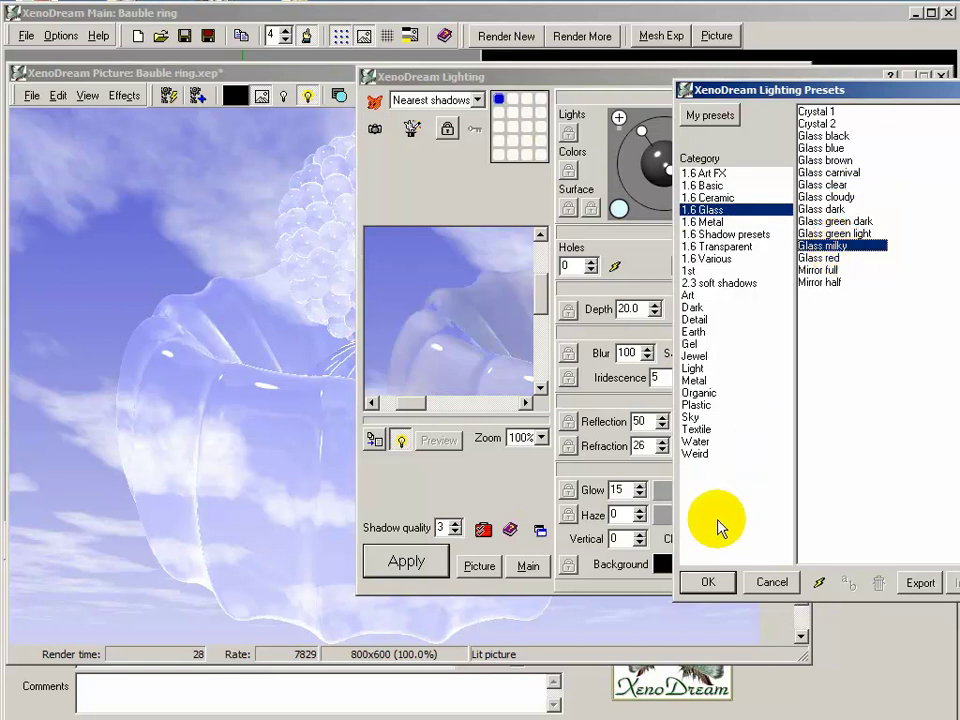
click(708, 582)
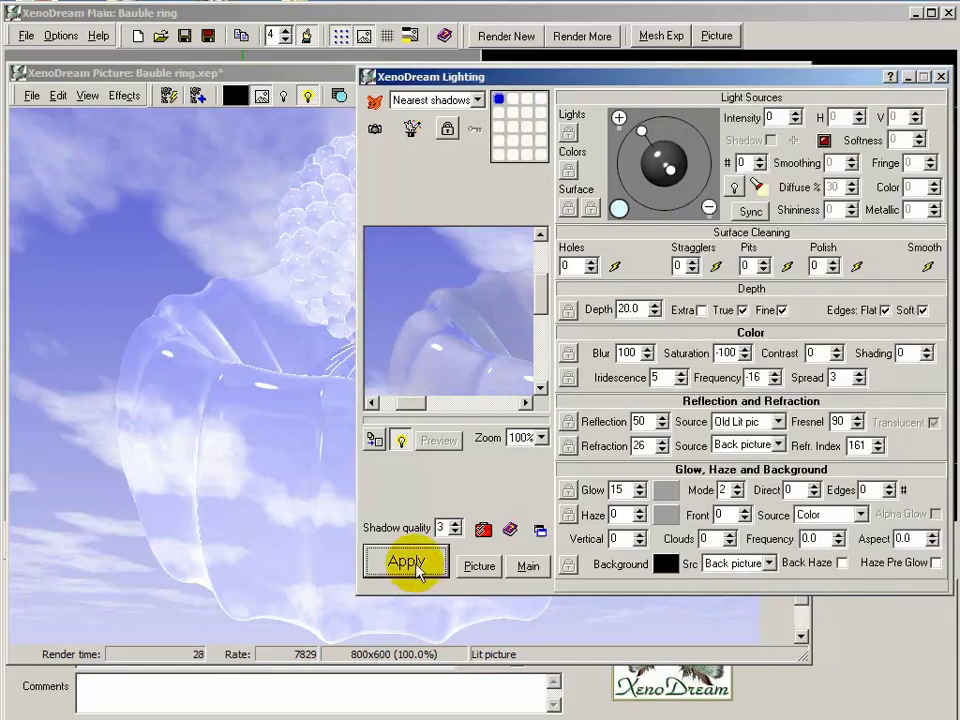
click(410, 563)
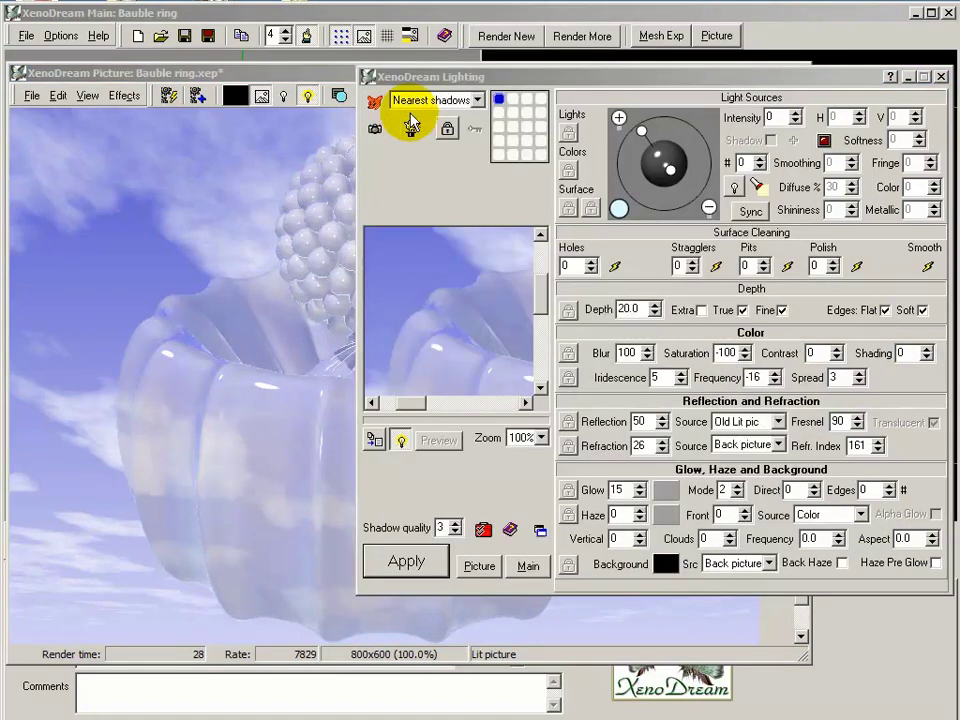
Step: Load the Glass green dark lighting preset and apply it to the Bauble ring render
click(374, 103)
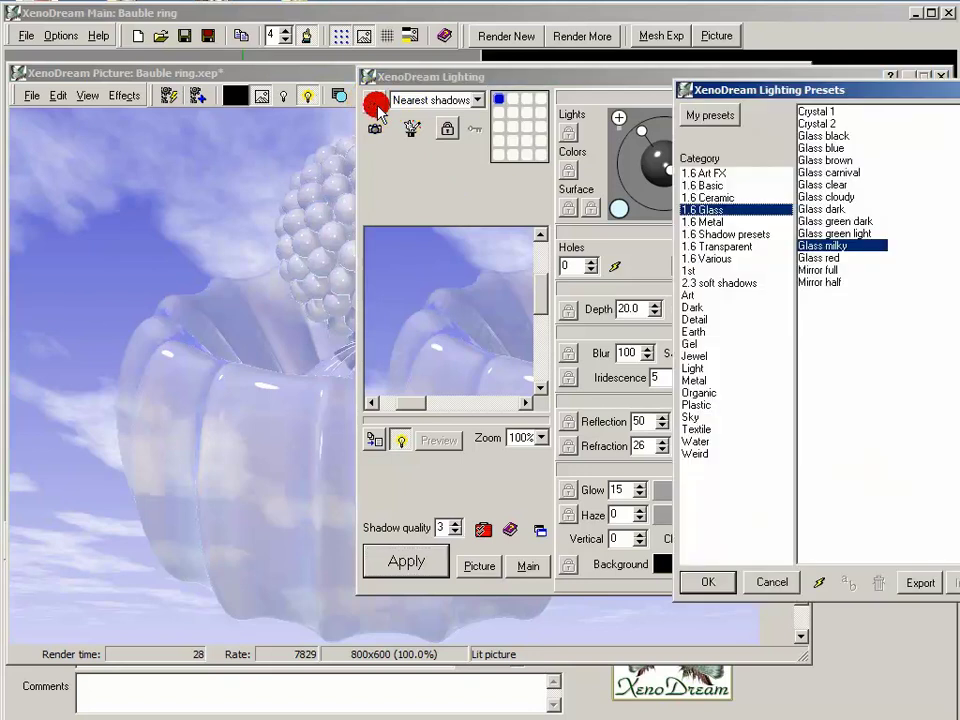
click(835, 221)
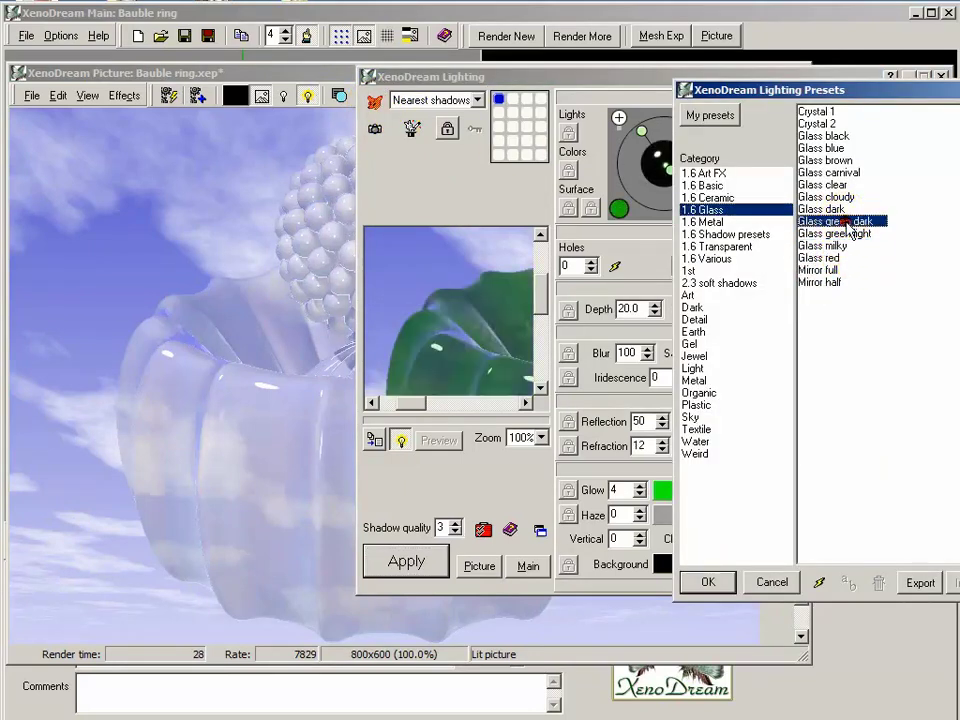
click(707, 582)
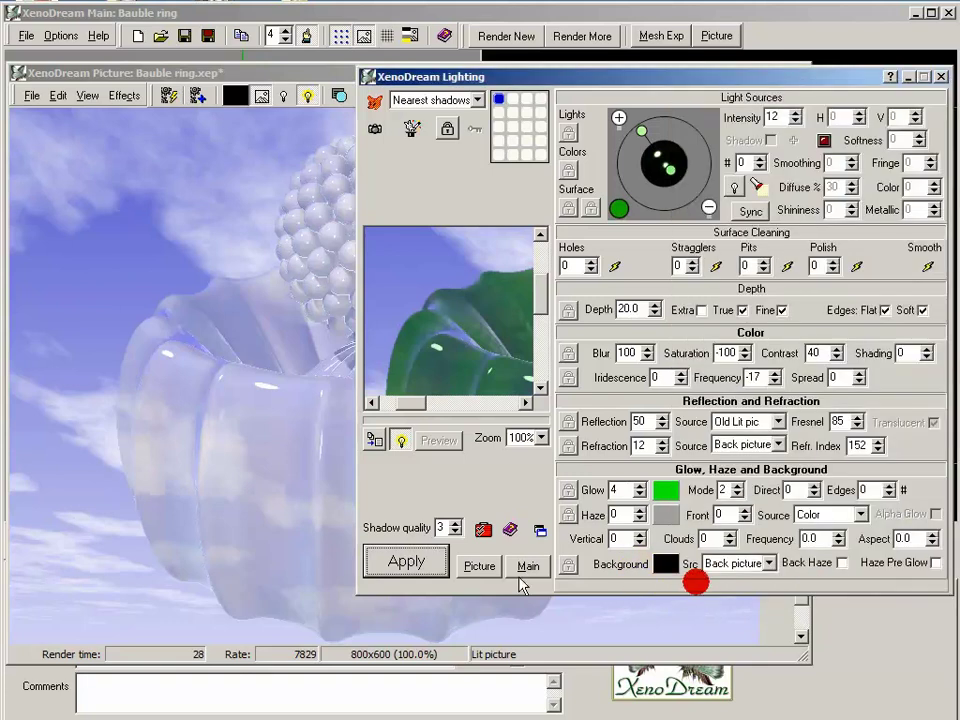
click(432, 562)
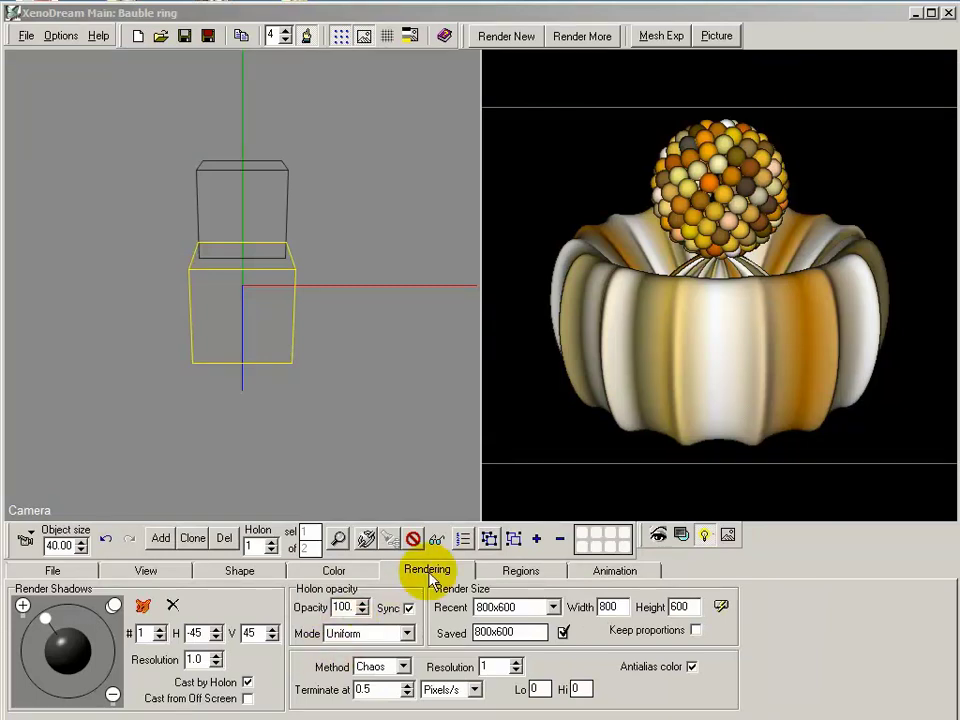
Step: Lower the holon opacity to 6.0 in the rendering settings, start a new render and stop it once the translucent shape has formed
click(349, 607)
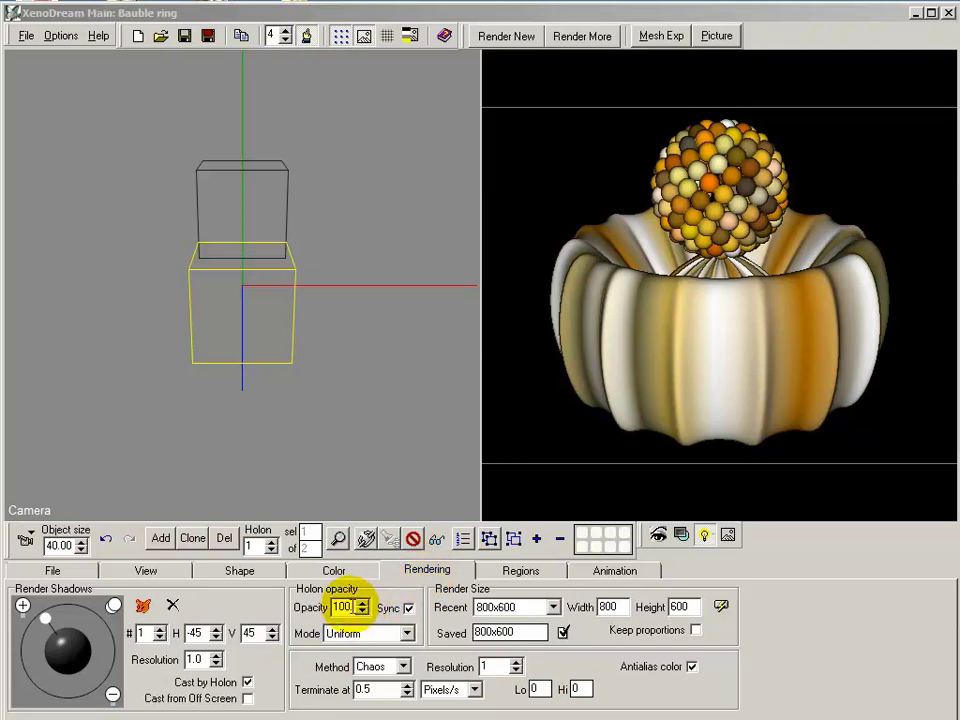
drag(361, 607, 321, 717)
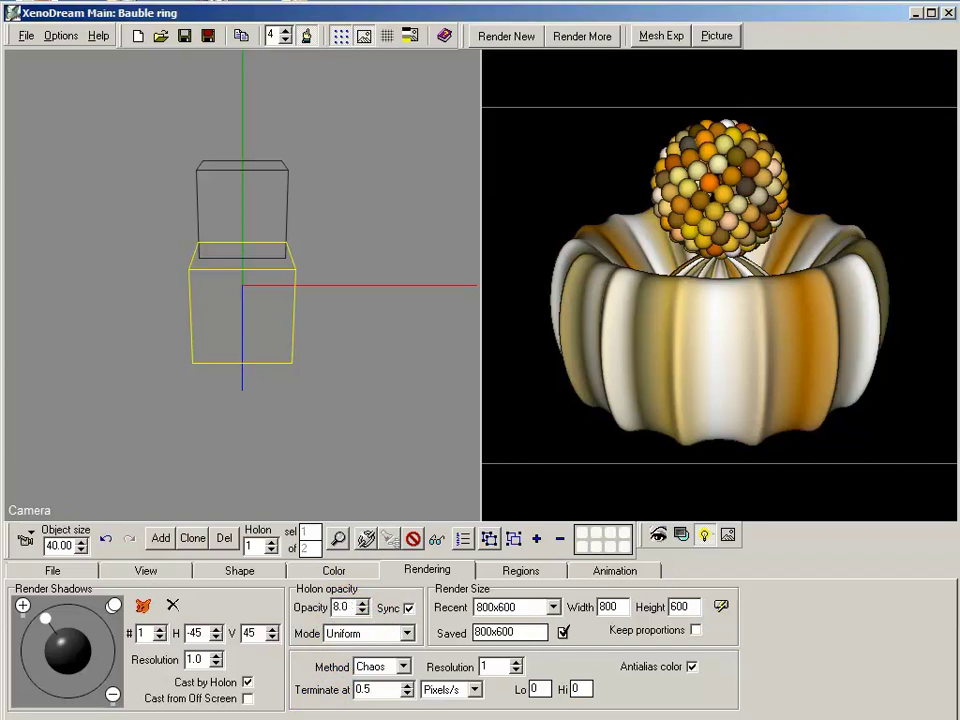
click(346, 607)
scroll(346, 607, down, 1)
click(505, 38)
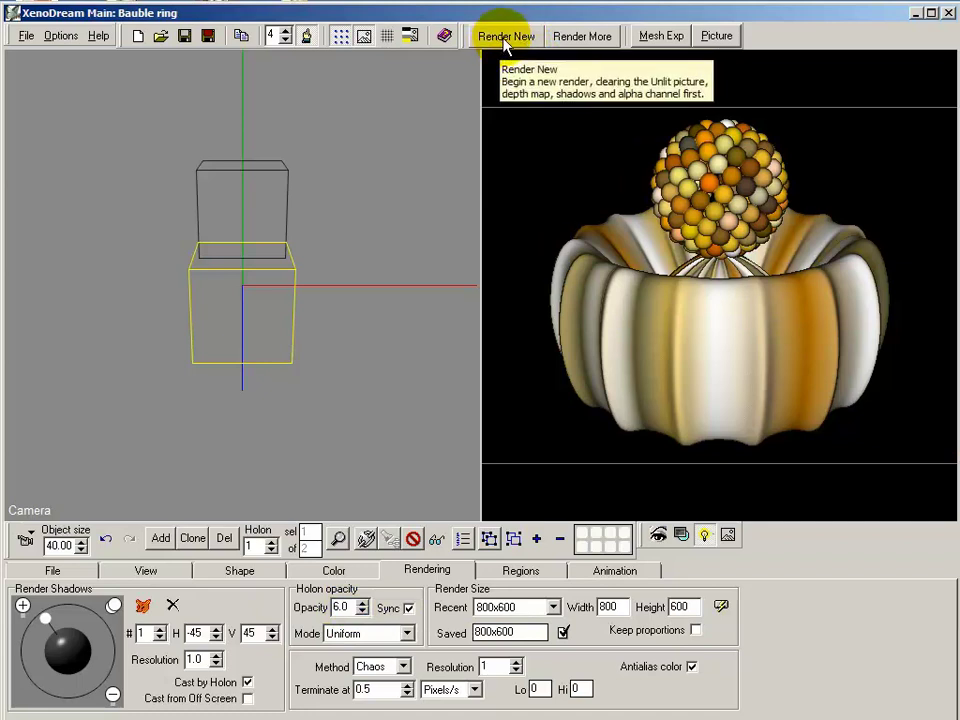
click(505, 38)
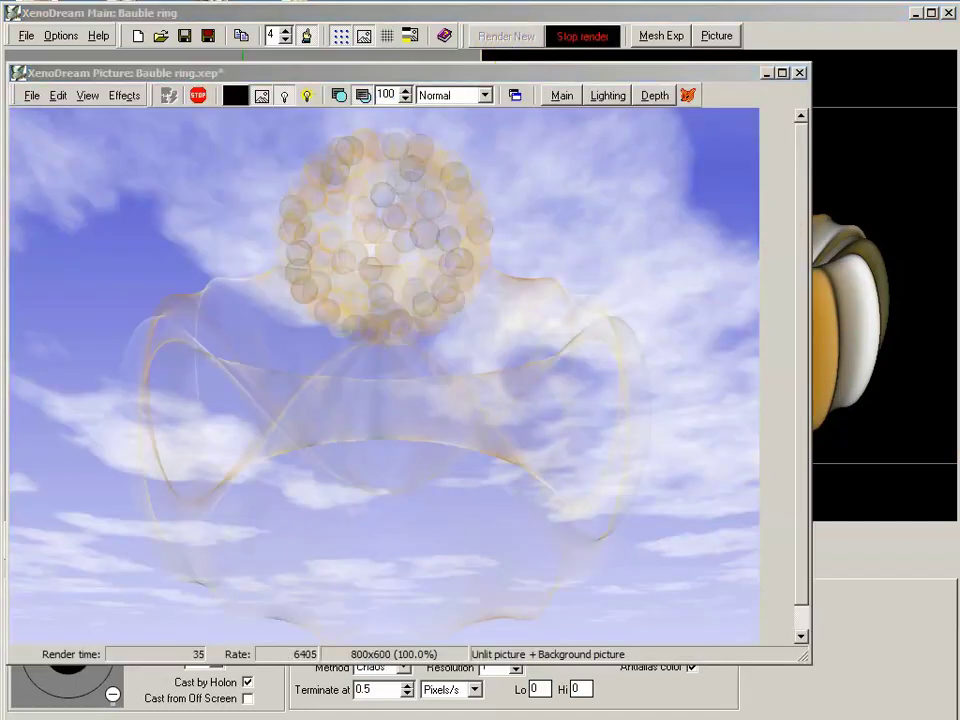
click(197, 100)
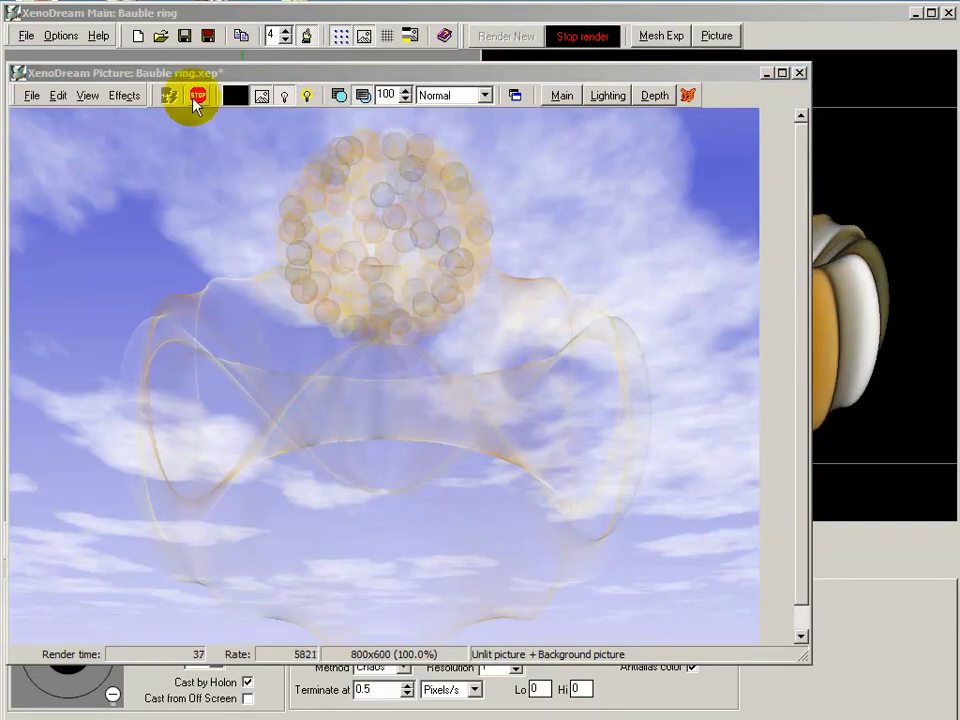
Step: Confirm the Glass clear lighting preset, enable Translucent for reflection and refraction, and apply the lighting to the semi-transparent render
click(607, 97)
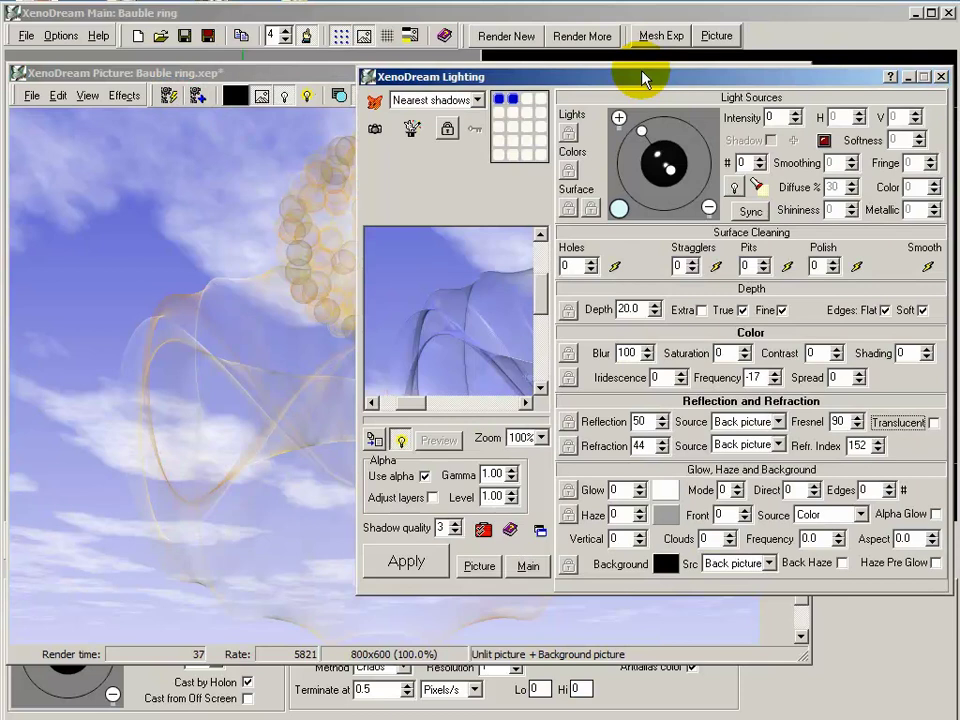
click(375, 104)
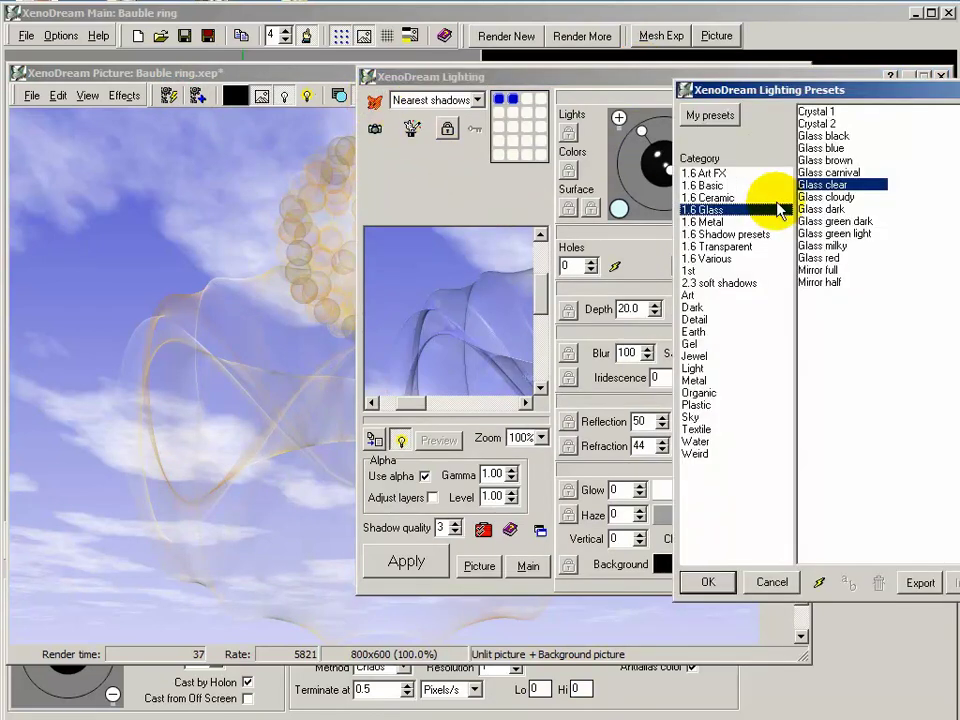
click(707, 583)
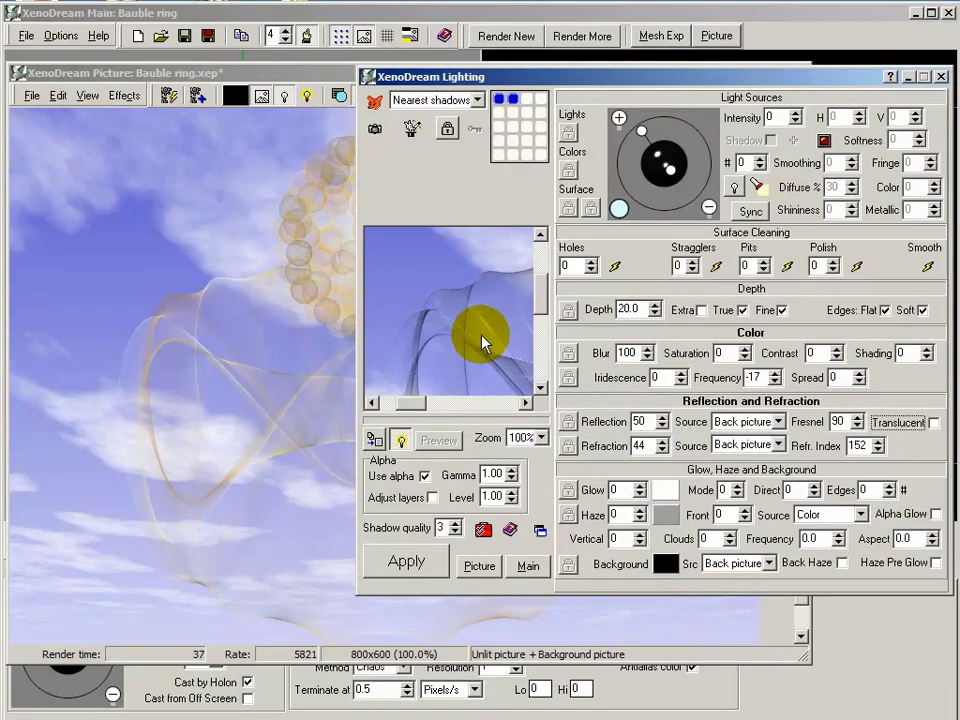
click(933, 422)
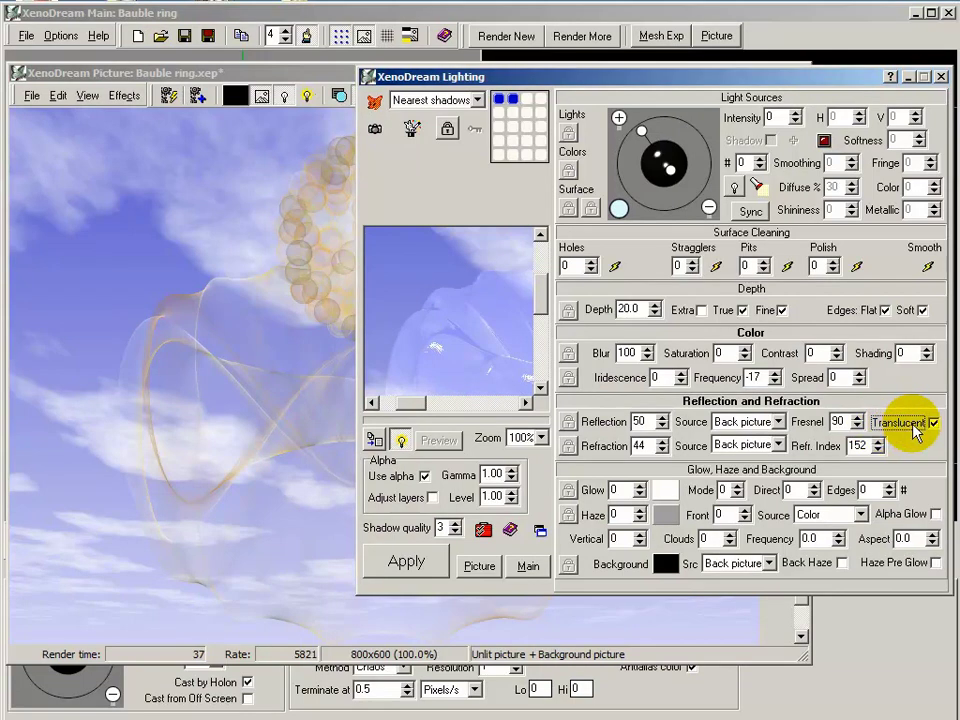
click(429, 566)
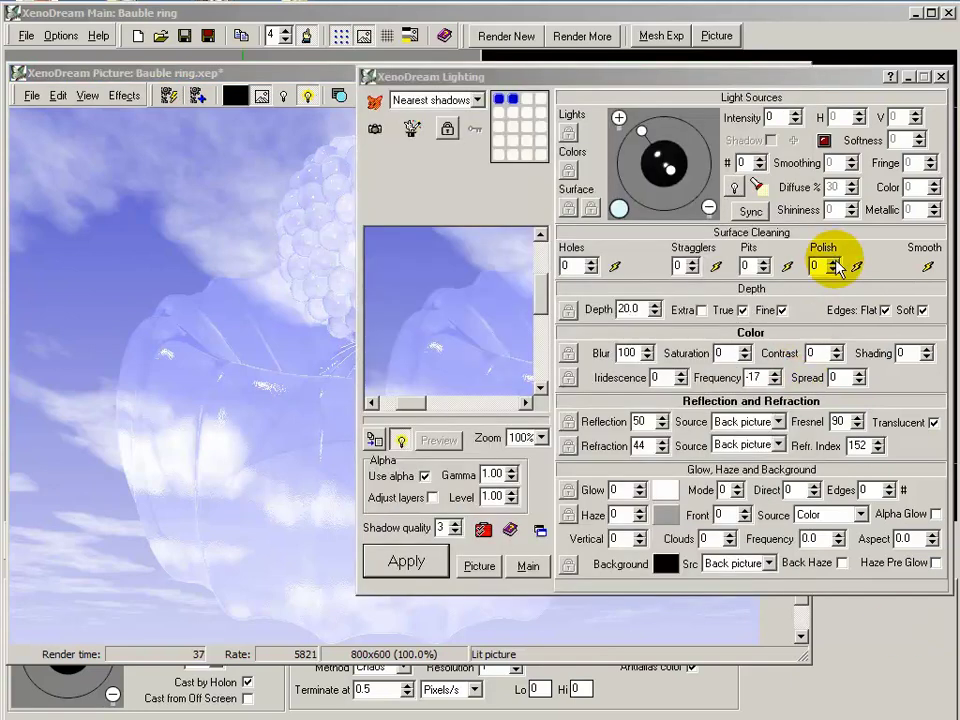
Step: Polish the Bauble ring's surface with a value of 9 and apply the lighting with Translucent turned off
click(835, 261)
drag(835, 261, 851, 267)
click(858, 267)
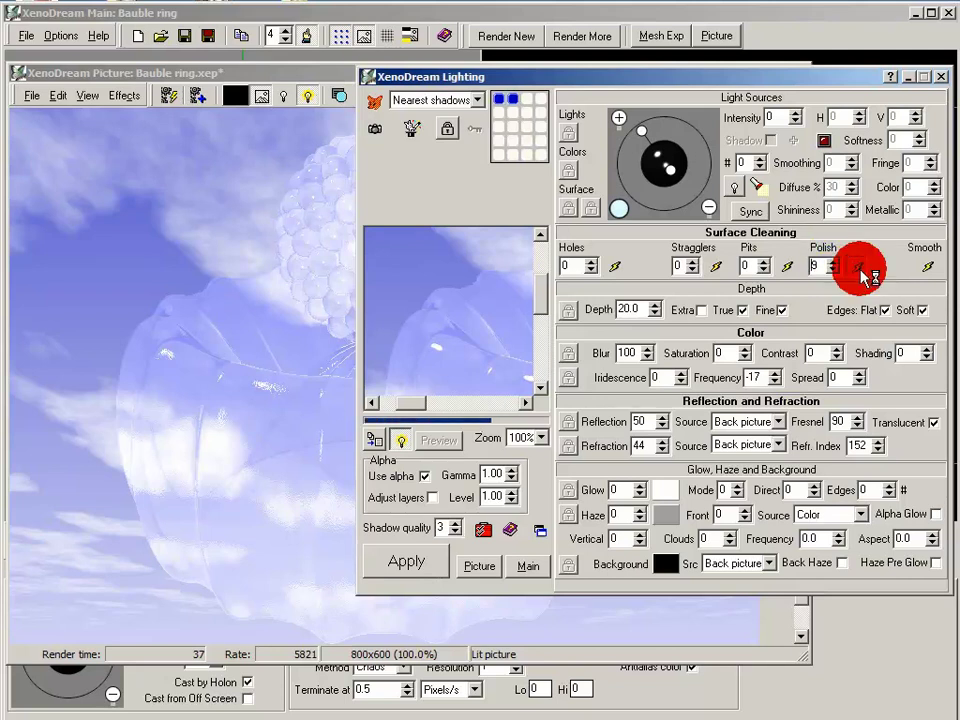
click(933, 422)
click(432, 568)
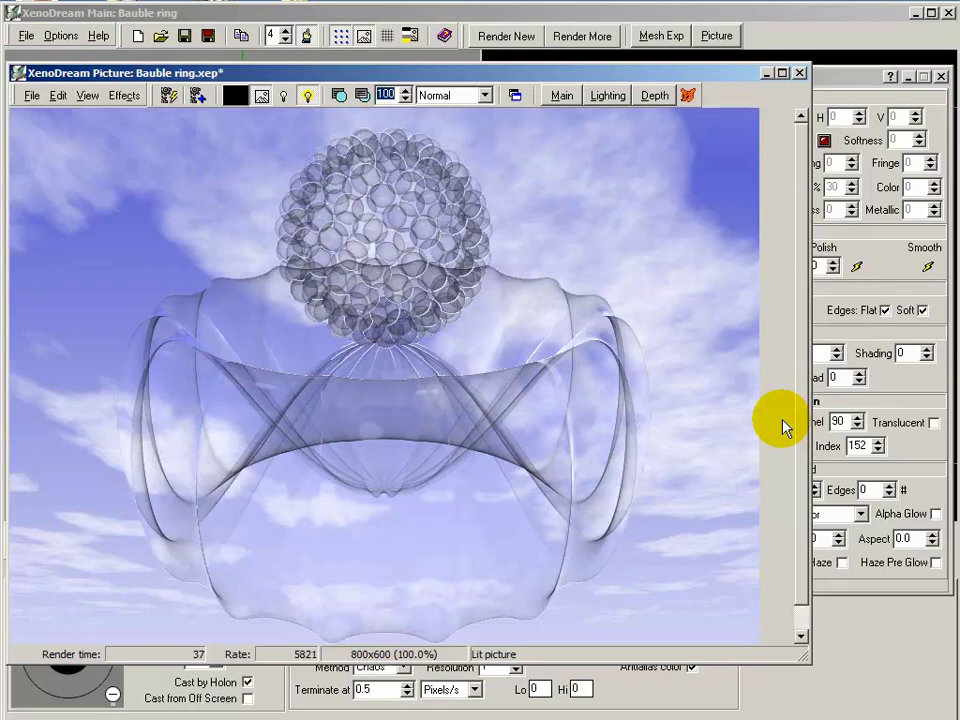
Step: Raise the alpha gamma to 3.00 and apply the lighting to the semi-transparent Bauble ring render
click(851, 80)
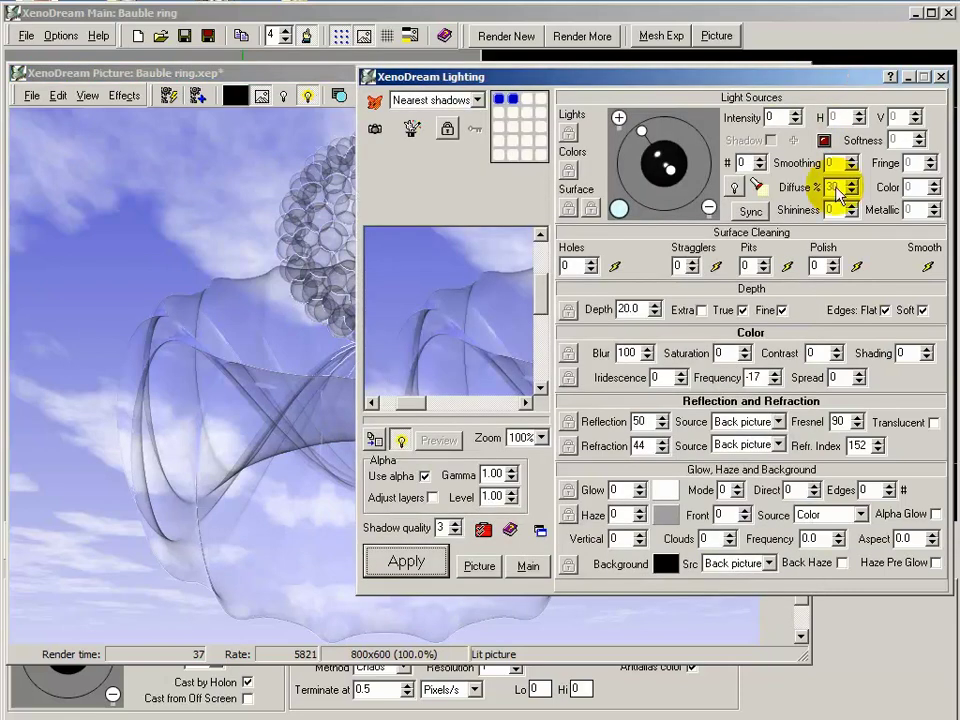
click(502, 476)
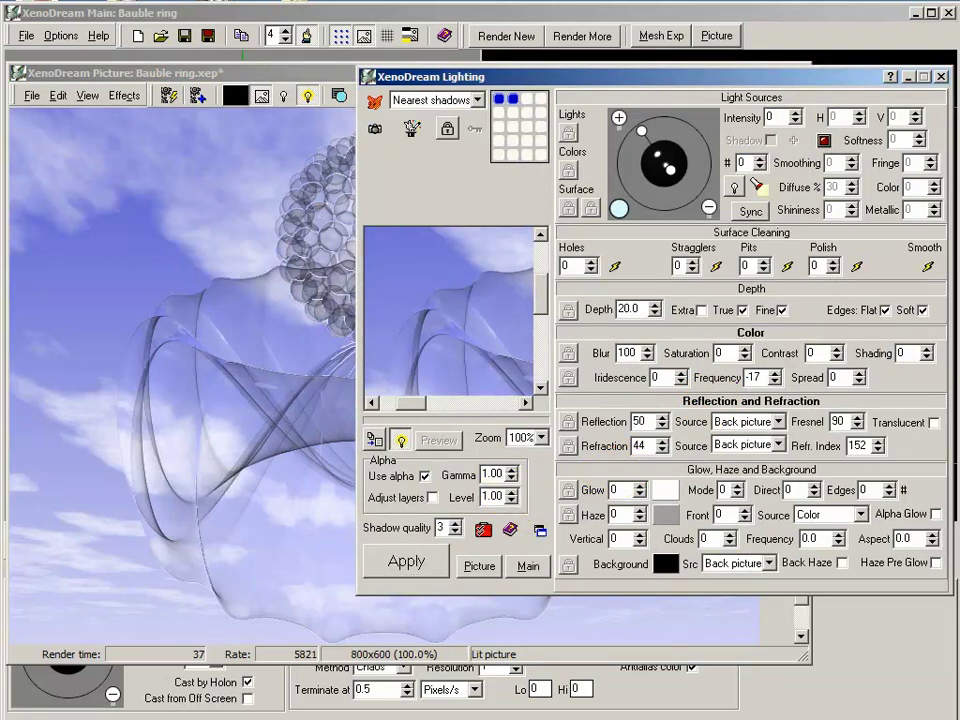
key(Up)
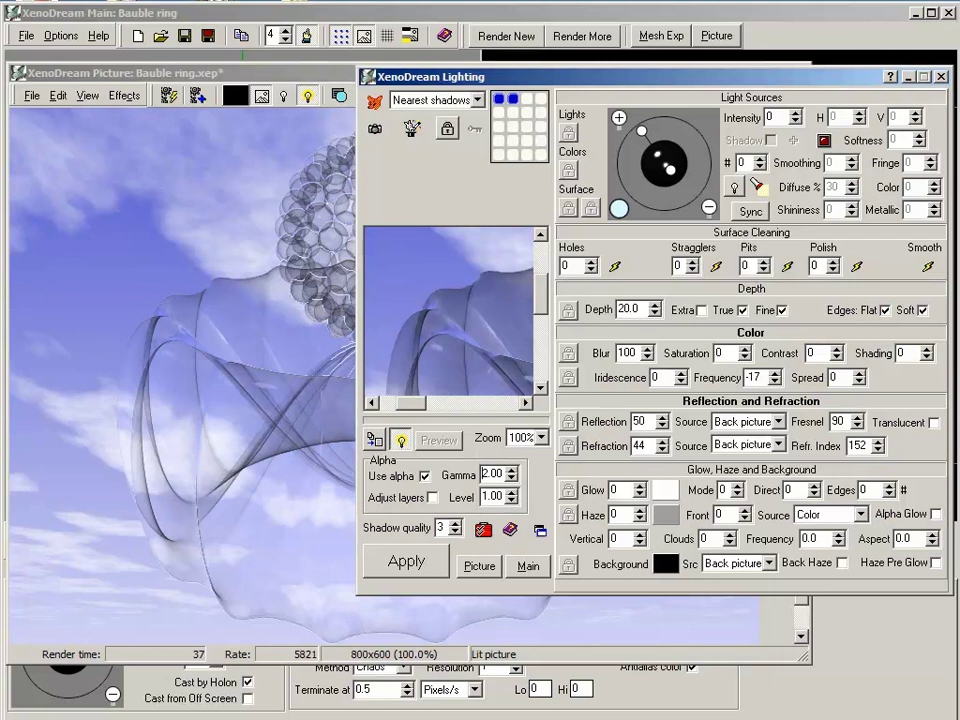
key(Up)
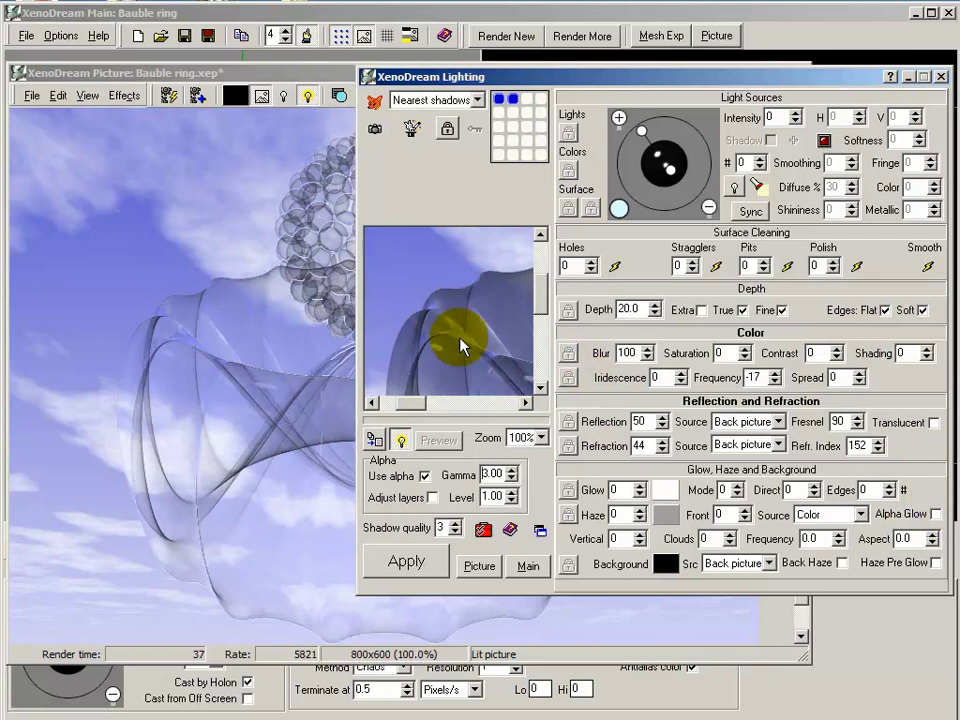
click(425, 561)
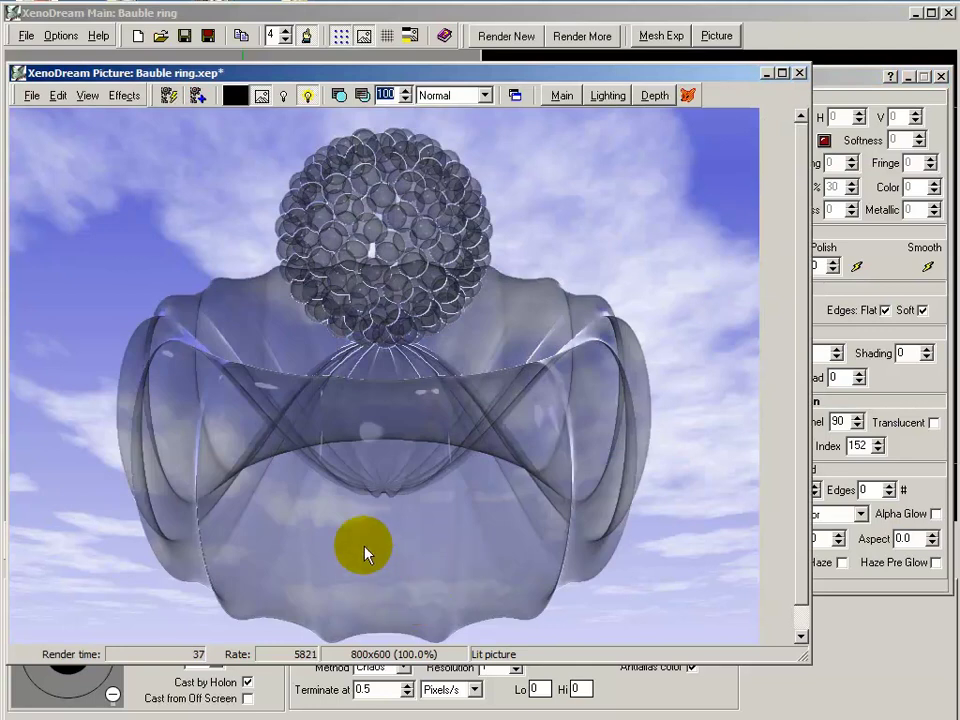